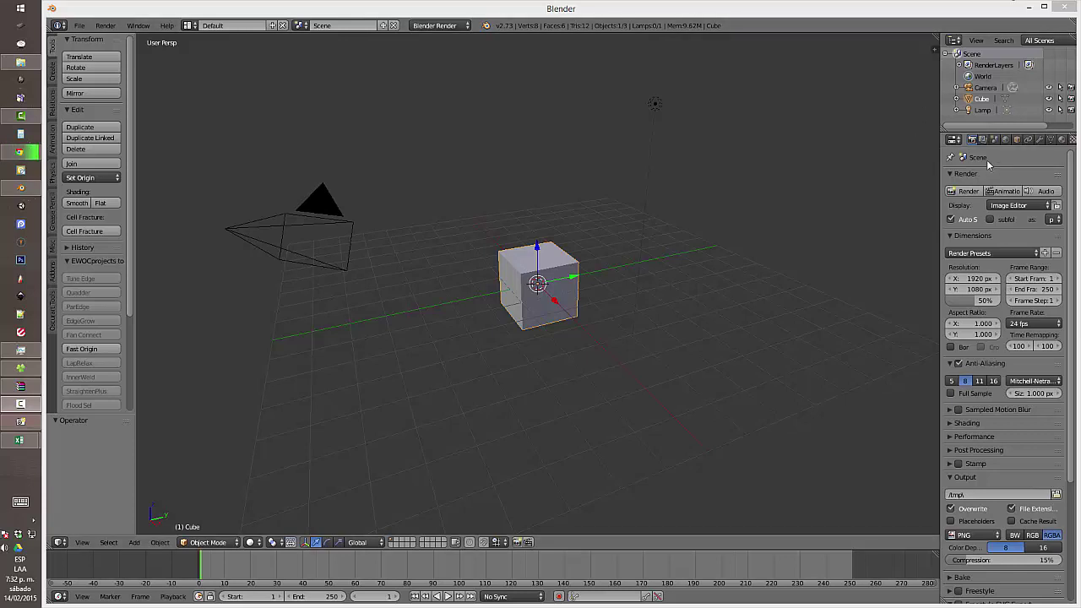
Step: Set the side area's editor type to Properties and widen that area slightly
left_click(958, 142)
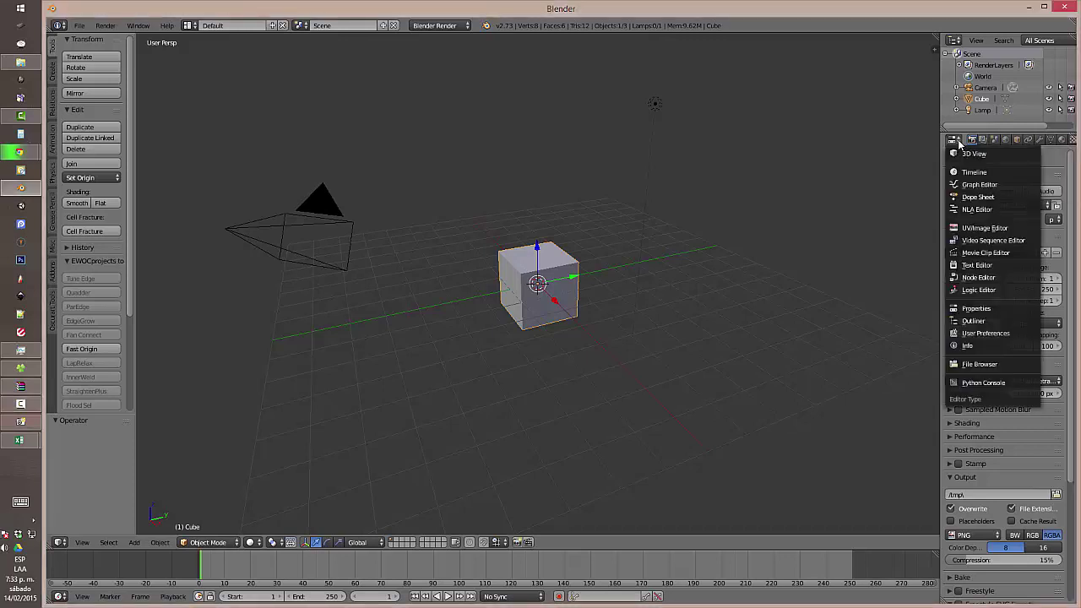
left_click(1002, 311)
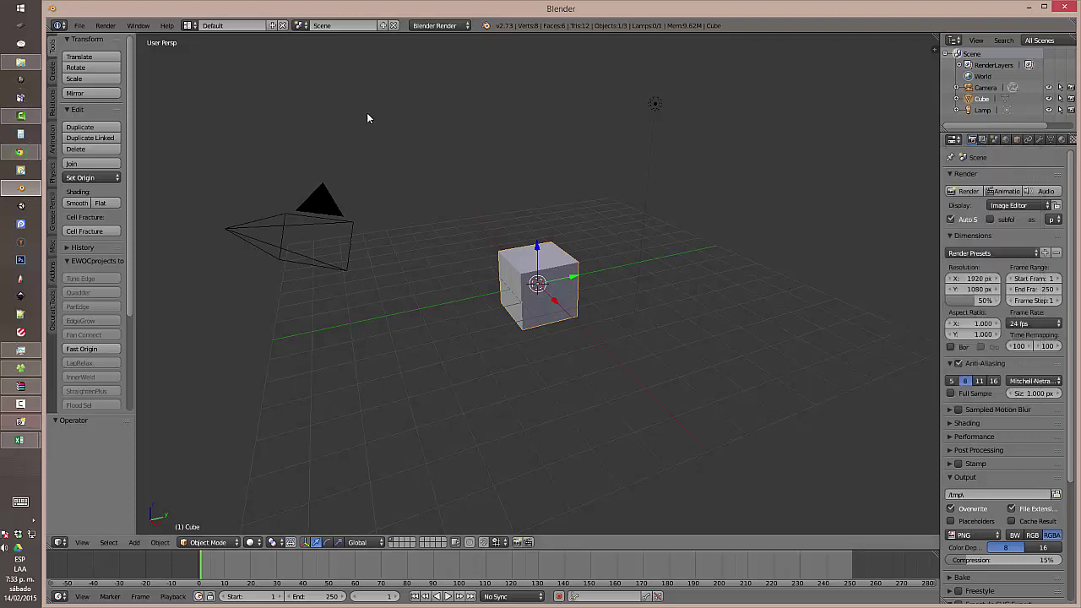
middle_click_drag(508, 335, 443, 338)
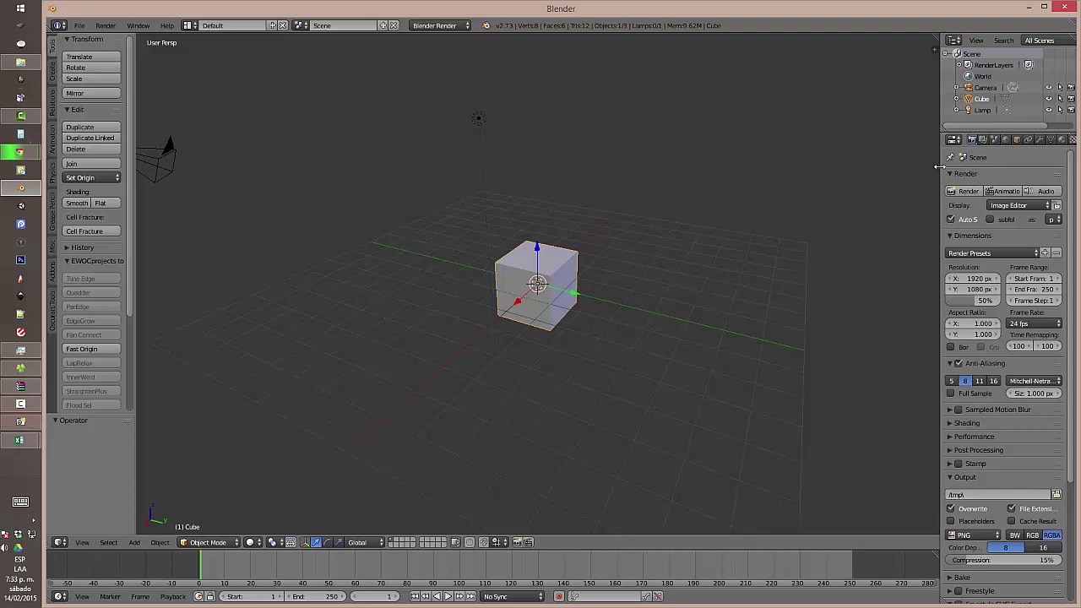
left_click_drag(939, 166, 917, 166)
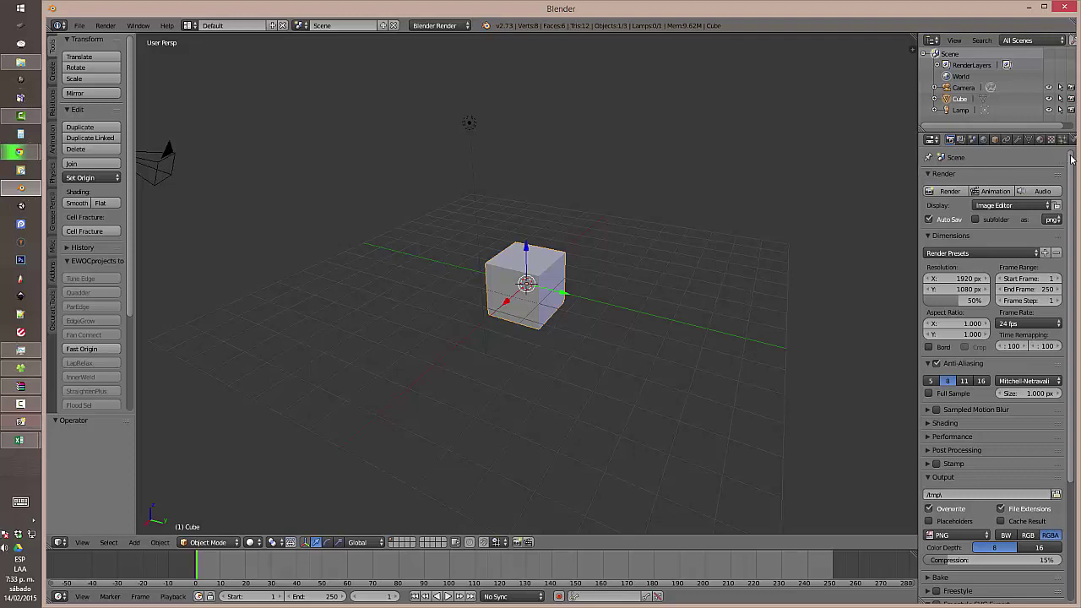
mouse_move(1071, 158)
left_mouse_down()
mouse_move(1070, 169)
mouse_move(1070, 152)
left_mouse_up()
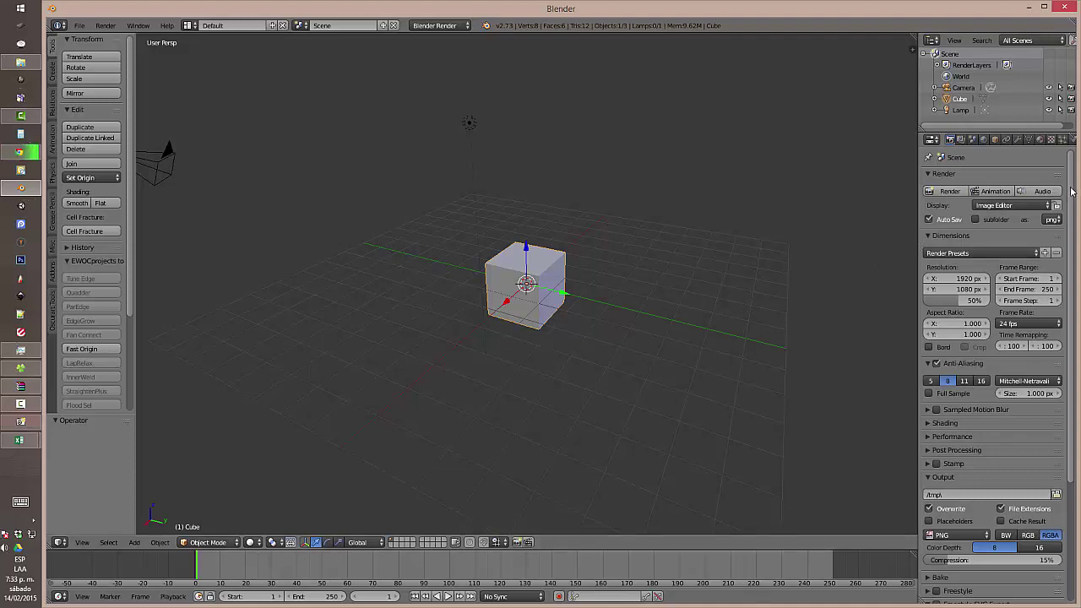
scroll(1070, 249, "down", 1)
left_click_drag(1070, 249, 1072, 180)
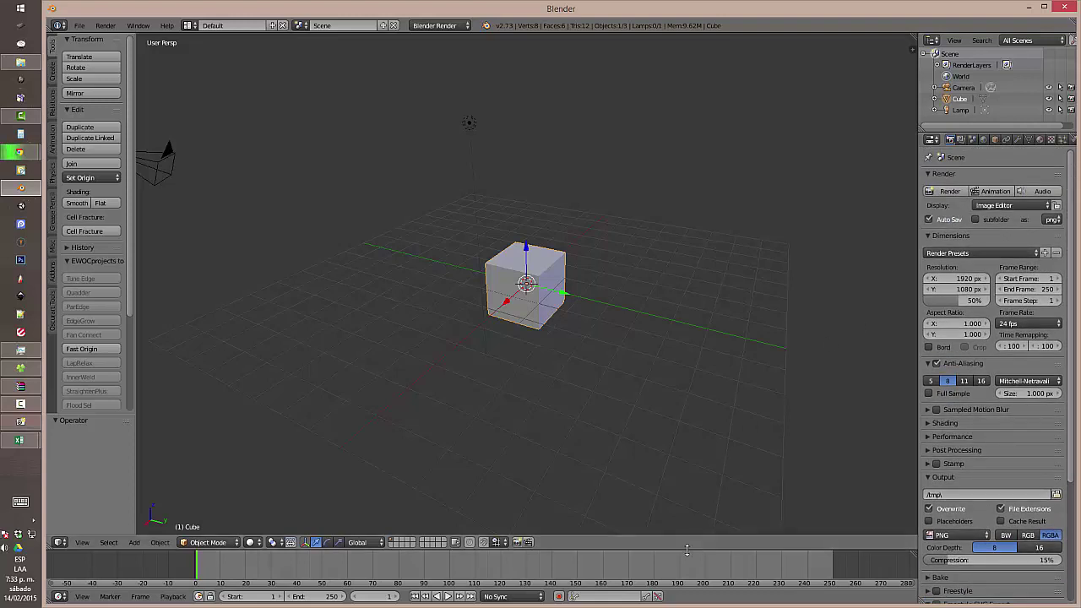
Step: Enlarge the Timeline area upward and switch it to the Properties editor
left_click_drag(686, 550, 687, 413)
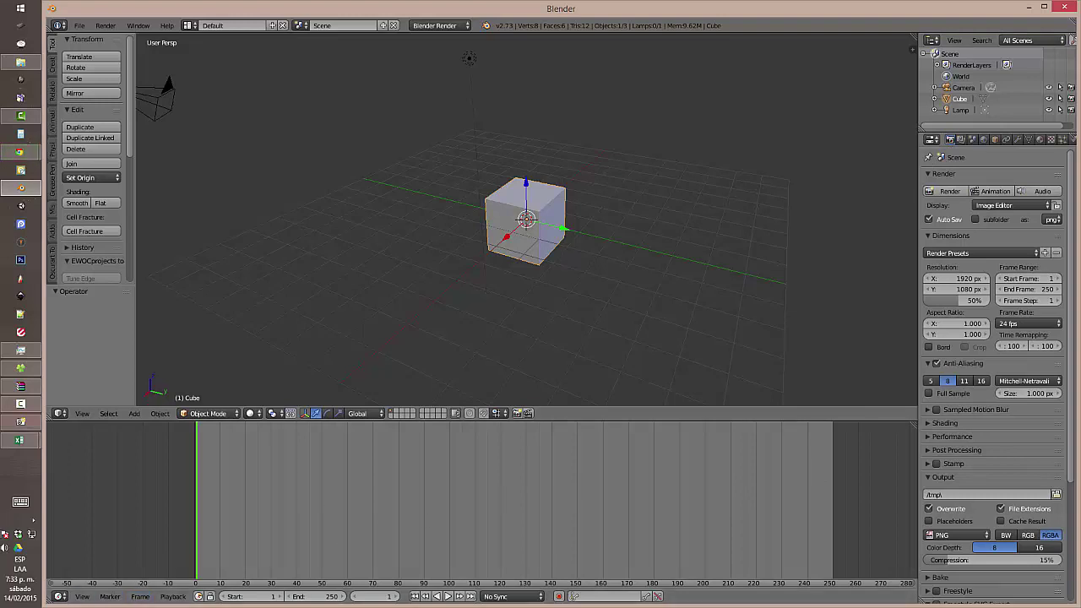
left_click(60, 597)
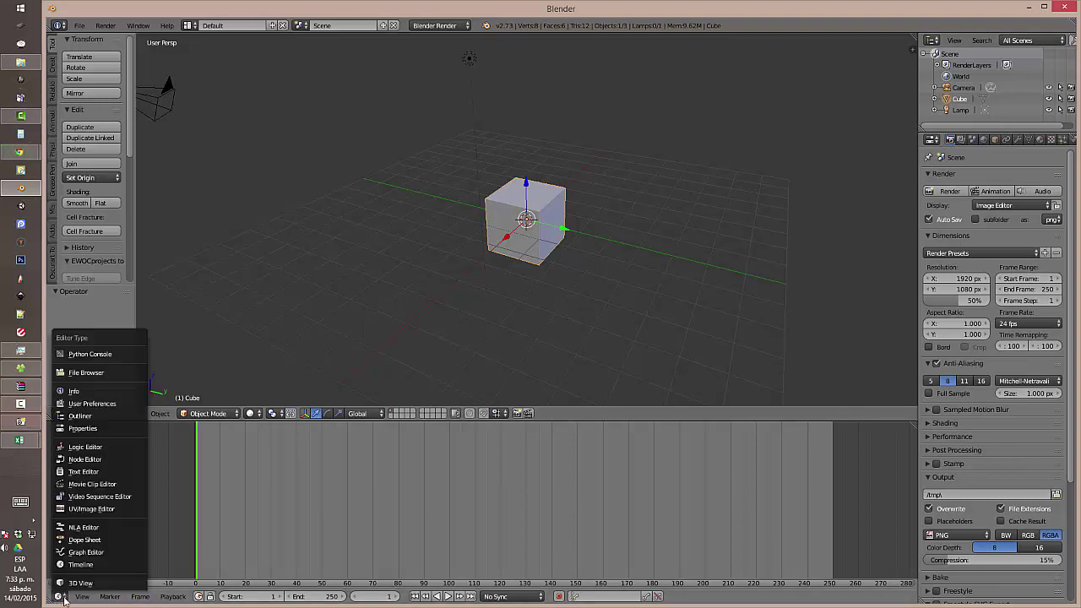
left_click(80, 429)
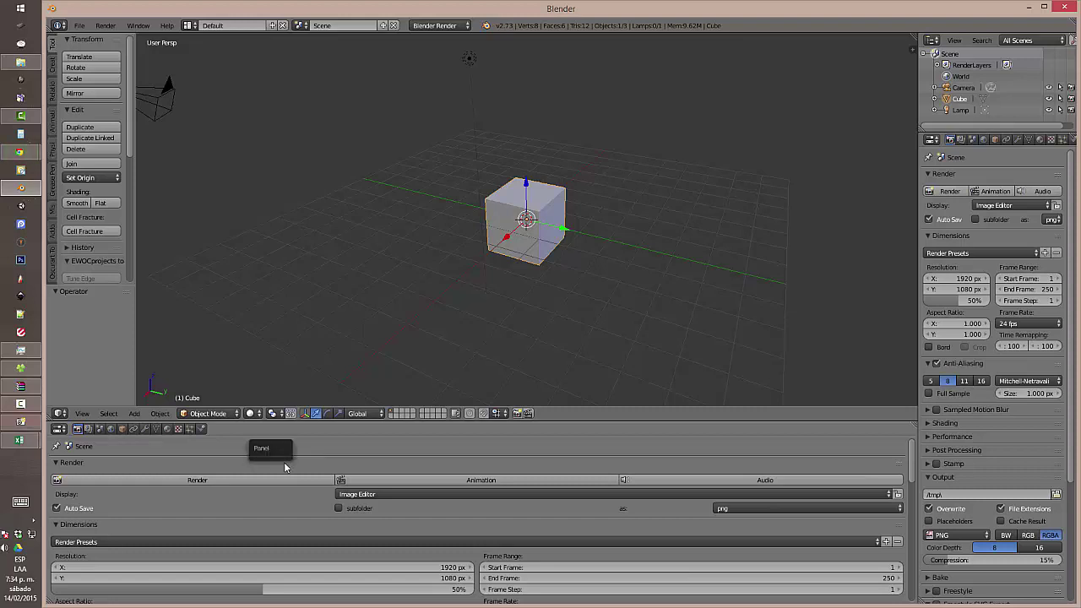
Step: Arrange the panels of the lower Properties editor with Horizontal alignment
right_click(312, 433)
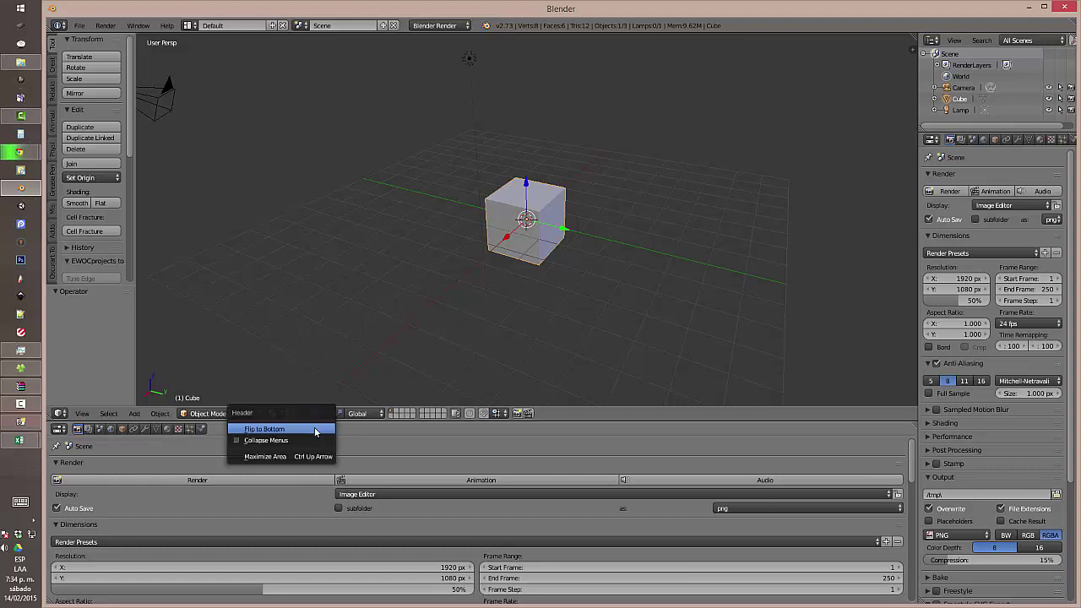
right_click(431, 432)
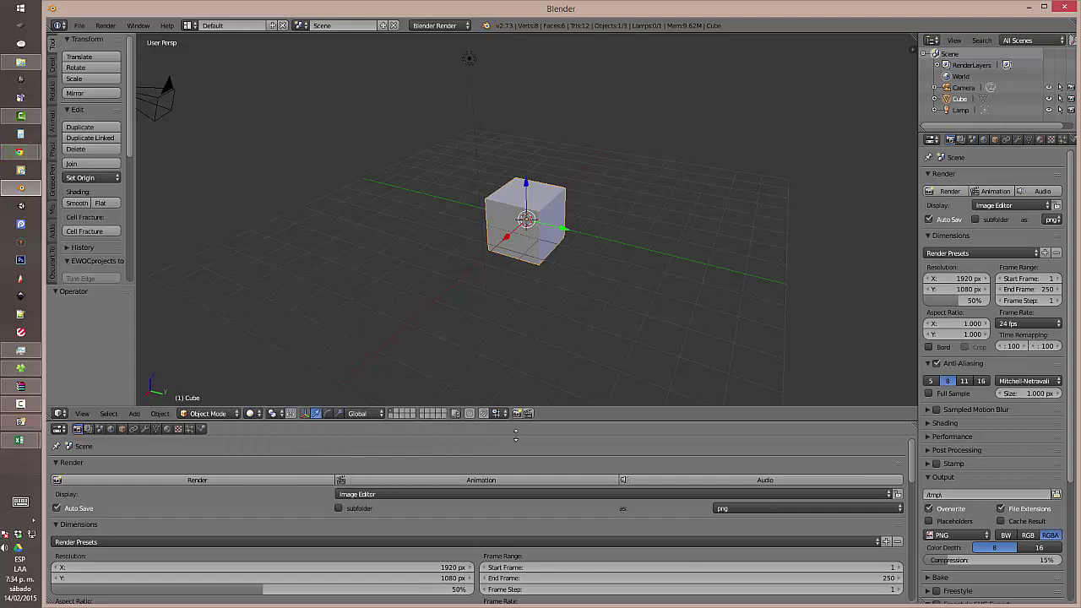
right_click(515, 432)
right_click(540, 439)
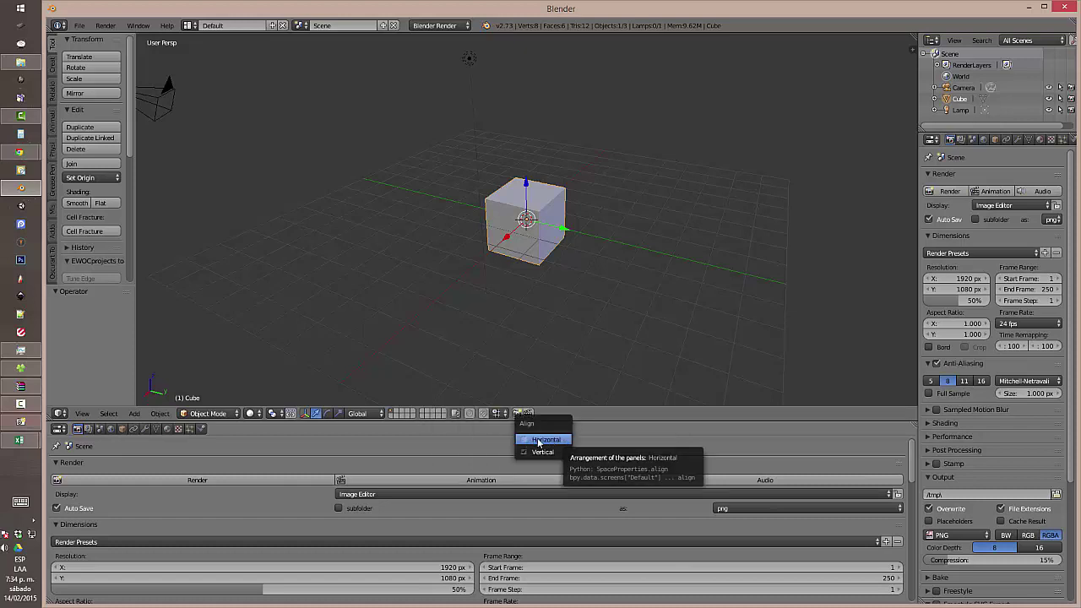
left_click(540, 440)
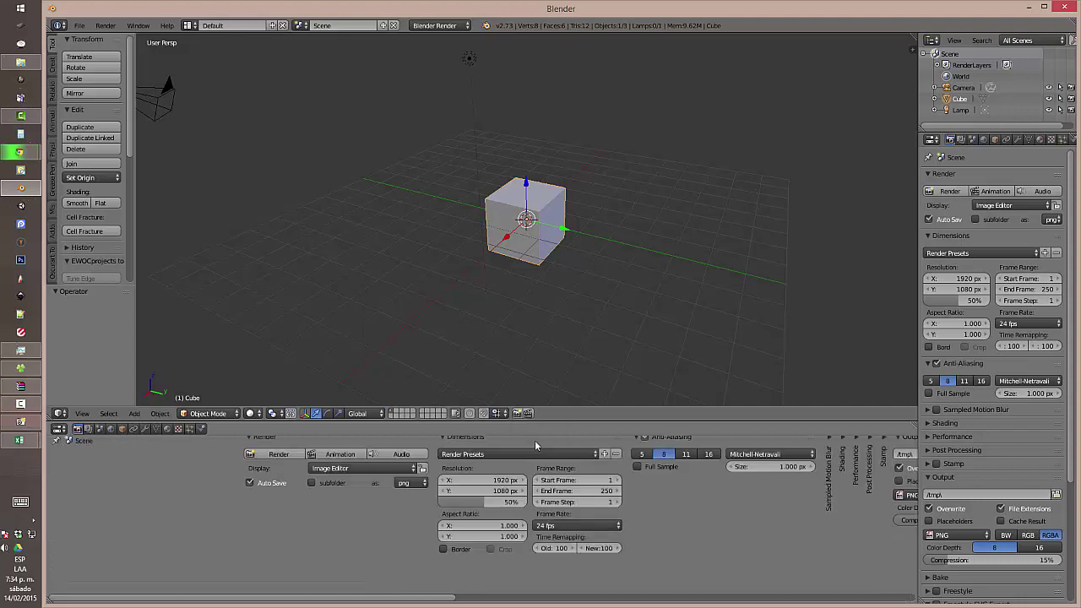
middle_click_drag(428, 524, 428, 558)
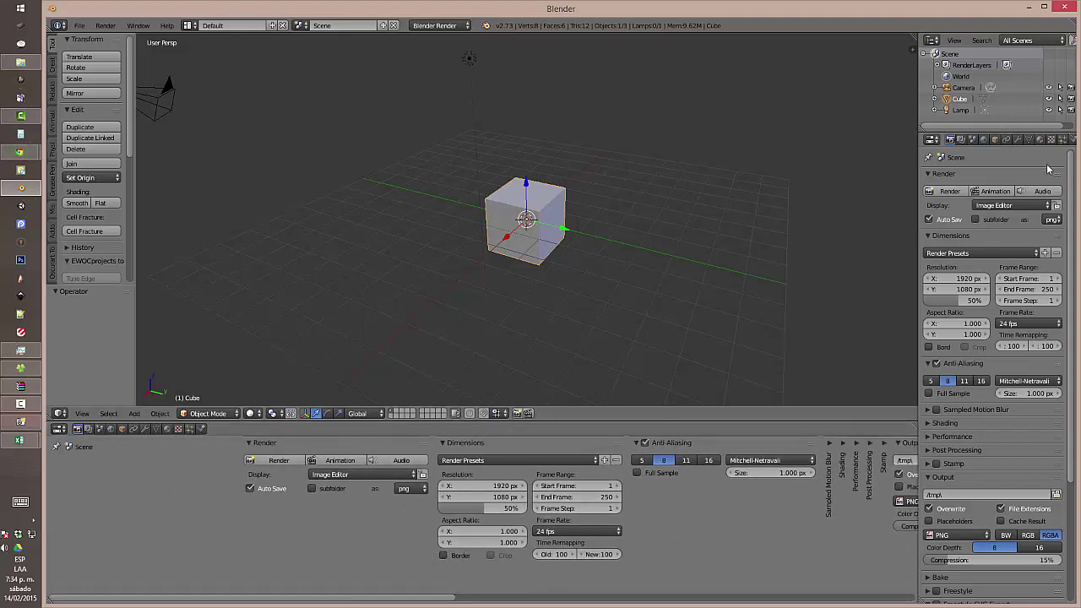
mouse_move(1069, 164)
left_mouse_down()
mouse_move(1072, 316)
mouse_move(1069, 181)
left_mouse_up()
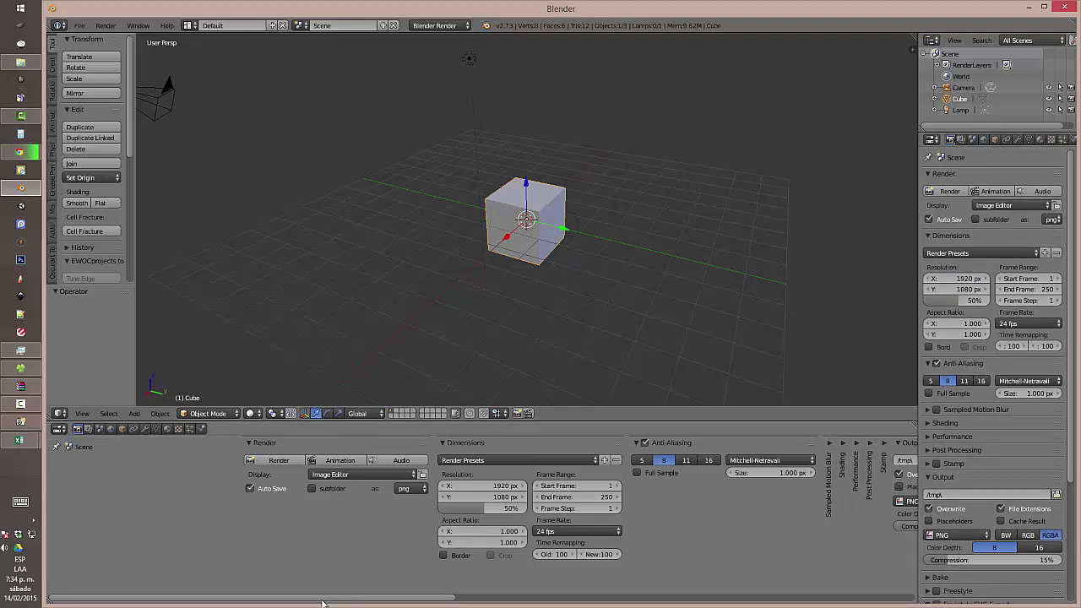
mouse_move(321, 602)
left_mouse_down()
mouse_move(772, 600)
mouse_move(320, 601)
left_mouse_up()
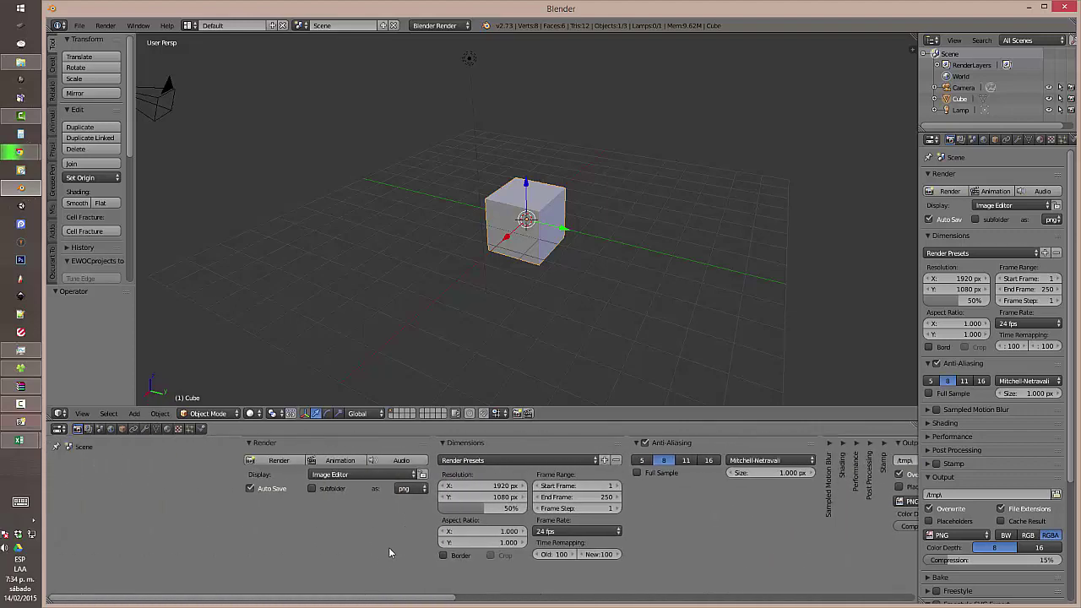
mouse_move(372, 560)
middle_mouse_down()
mouse_move(344, 567)
mouse_move(380, 568)
middle_mouse_up()
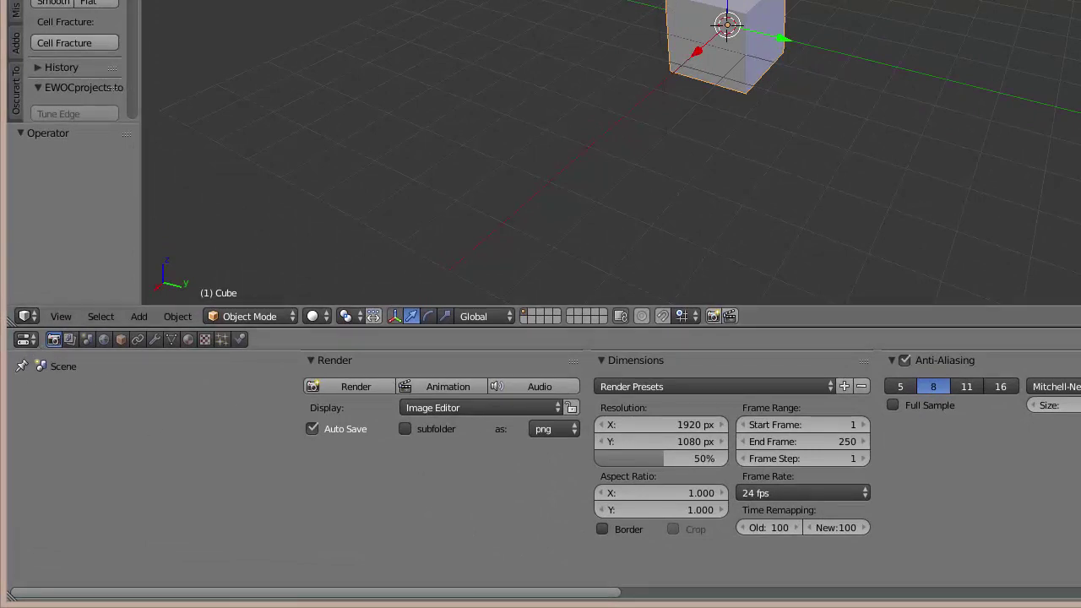
Step: Switch the lower area back to the Timeline editor and shrink its height to a narrow strip
left_click(30, 339)
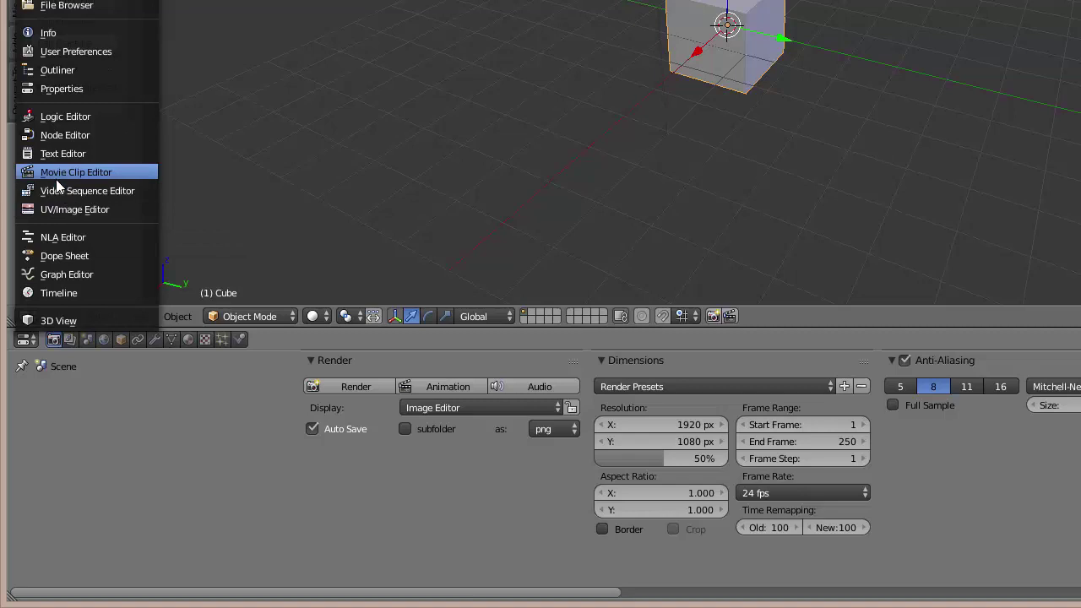
left_click(55, 292)
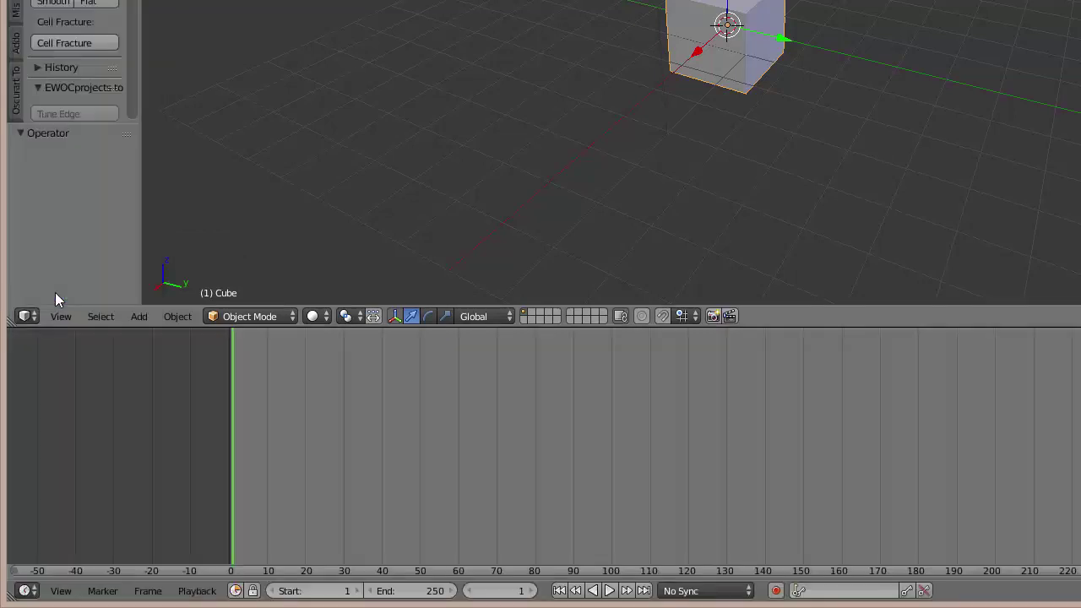
left_click_drag(237, 329, 258, 384)
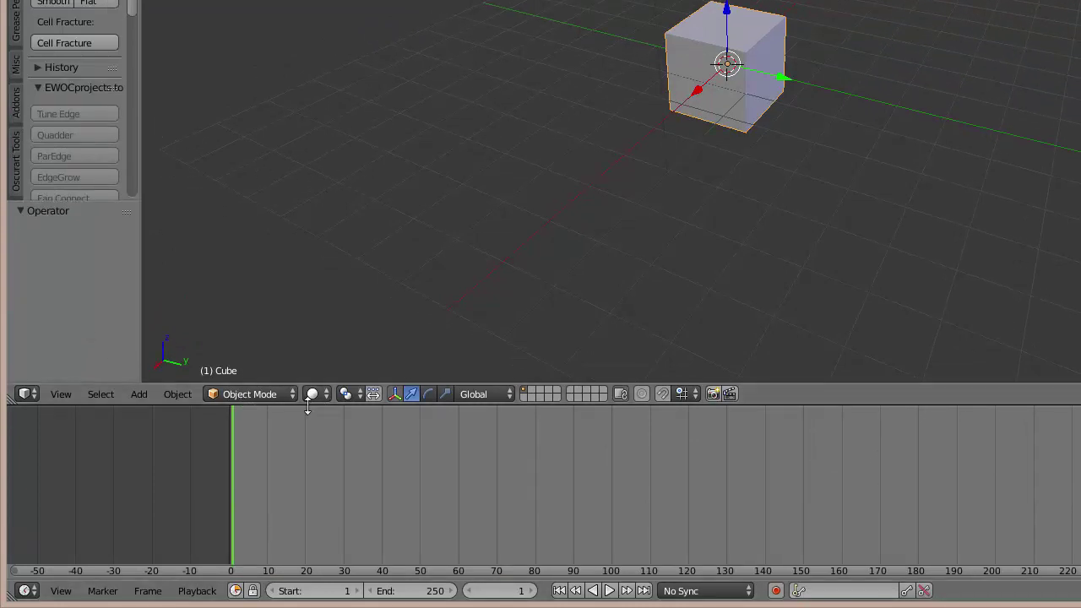
left_click_drag(302, 405, 292, 511)
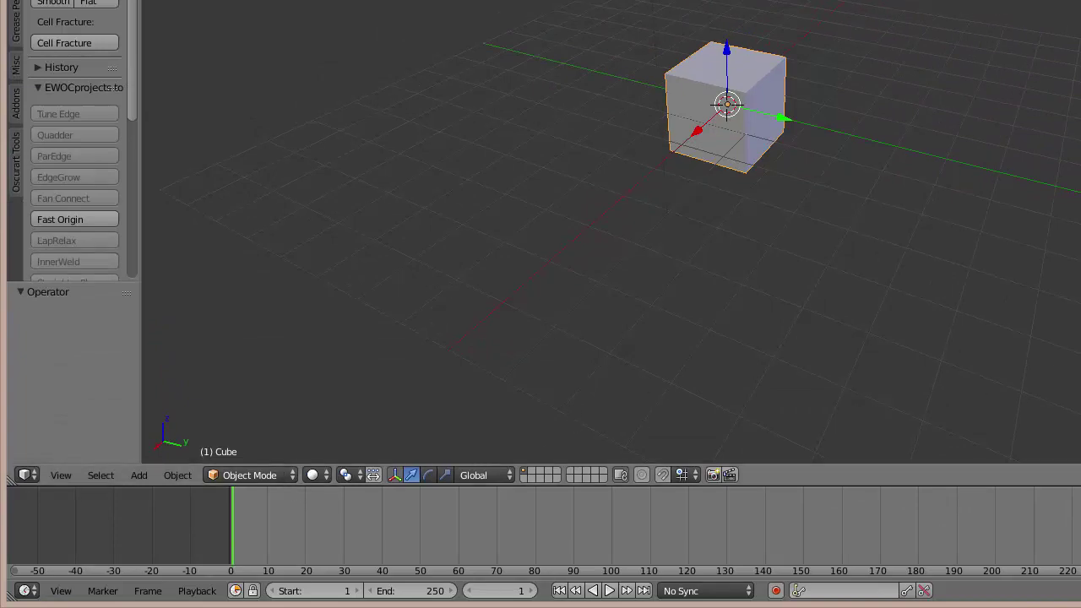
Step: Widen the Properties area considerably so its render settings have more room
left_click_drag(1080, 406, 963, 407)
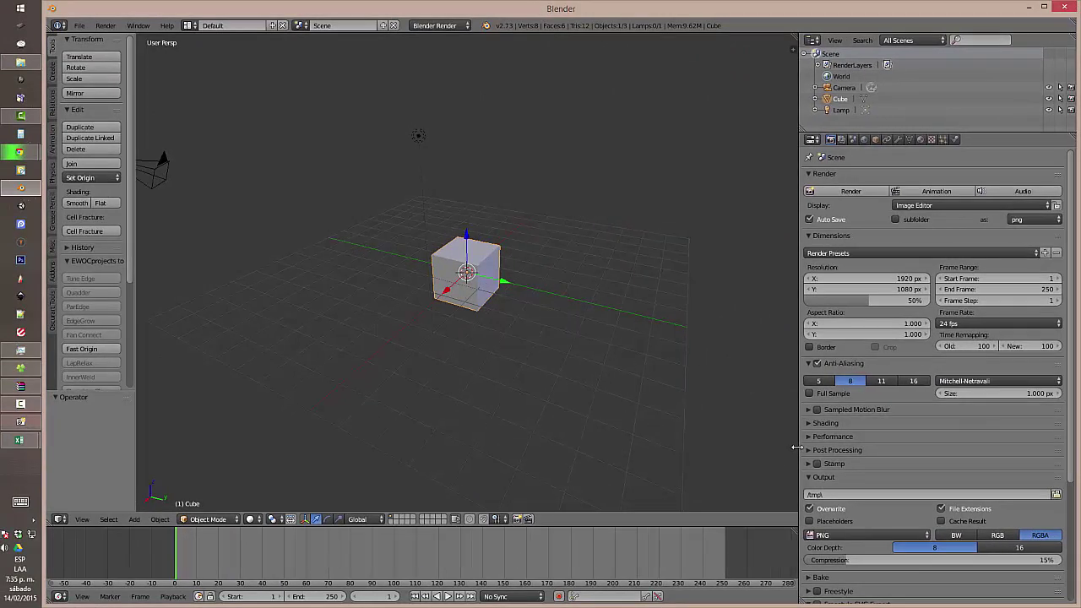
left_click_drag(797, 447, 795, 448)
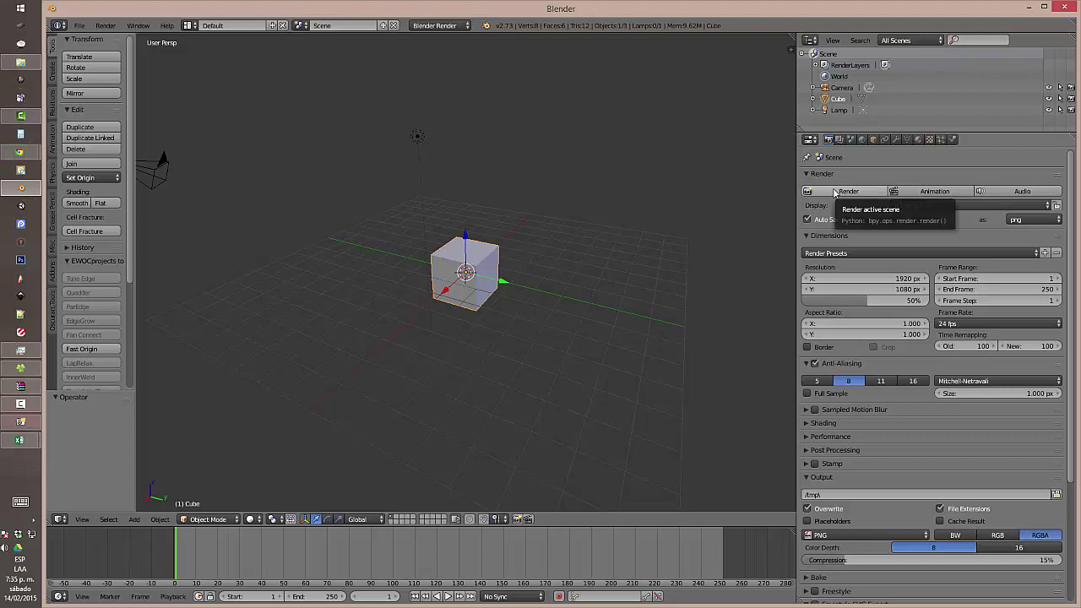
Step: Render the active scene in the Image Editor and return to the 3D view
left_click(833, 193)
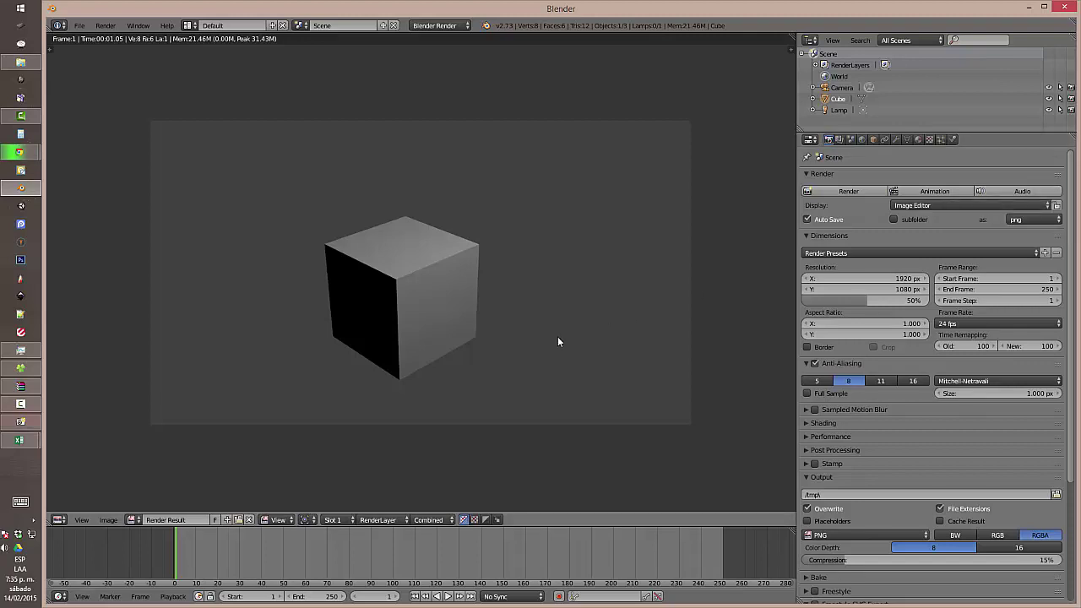
left_click(916, 206)
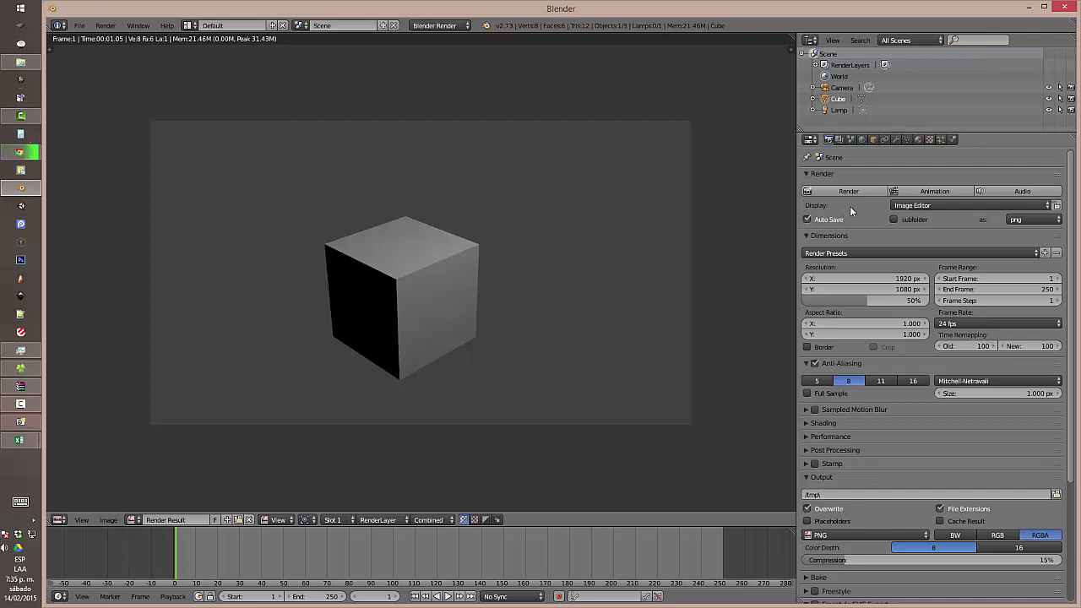
left_click(905, 206)
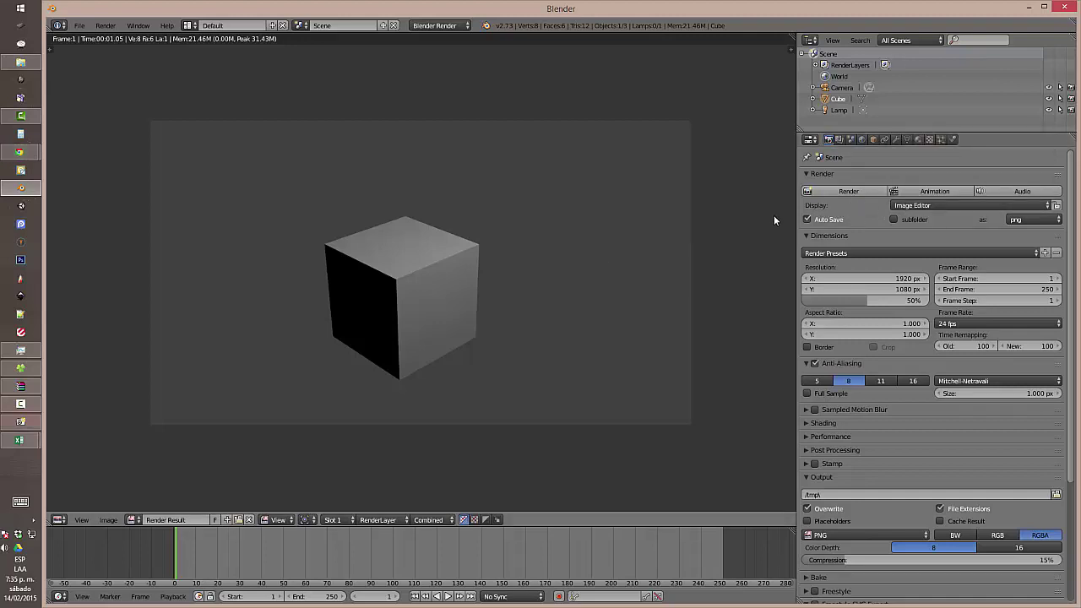
key("Escape")
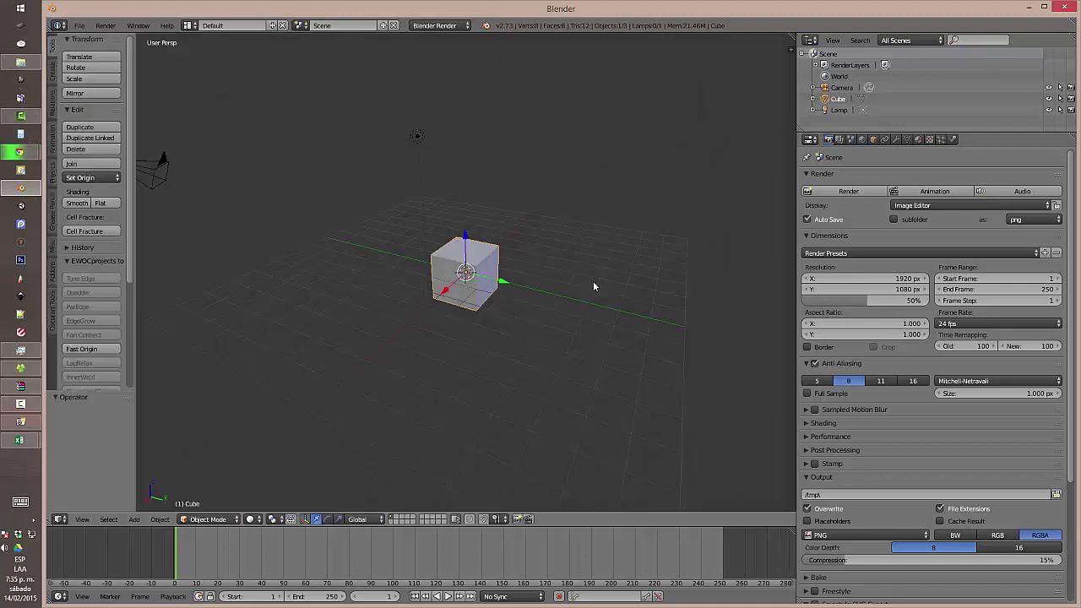
Step: Set the render display to New Window and test-render the scene twice, closing each render window
left_click(897, 208)
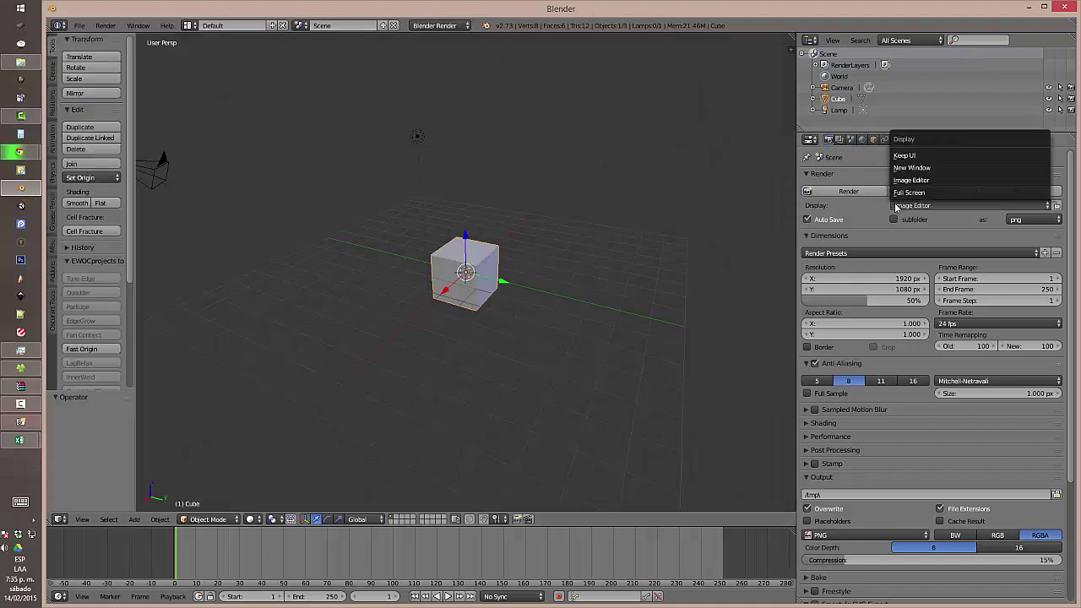
left_click(934, 174)
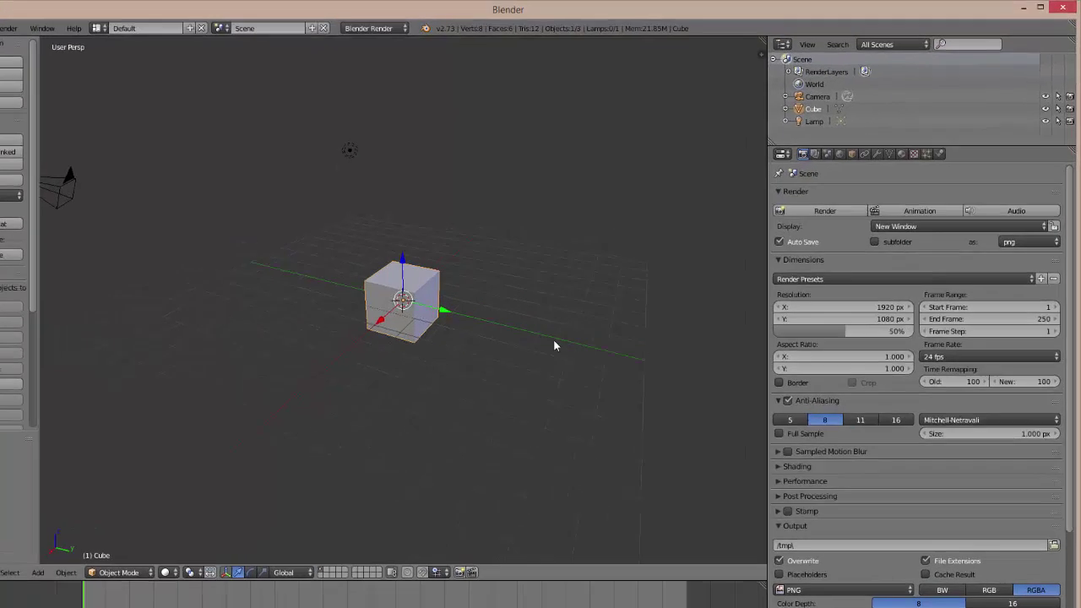
left_click(806, 211)
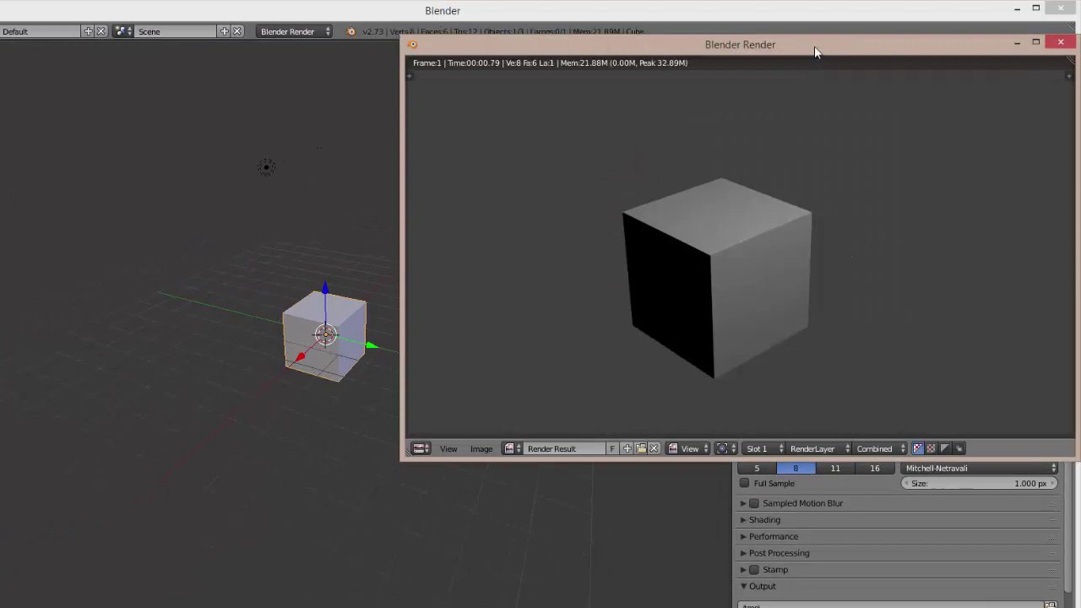
left_click_drag(815, 52, 416, 150)
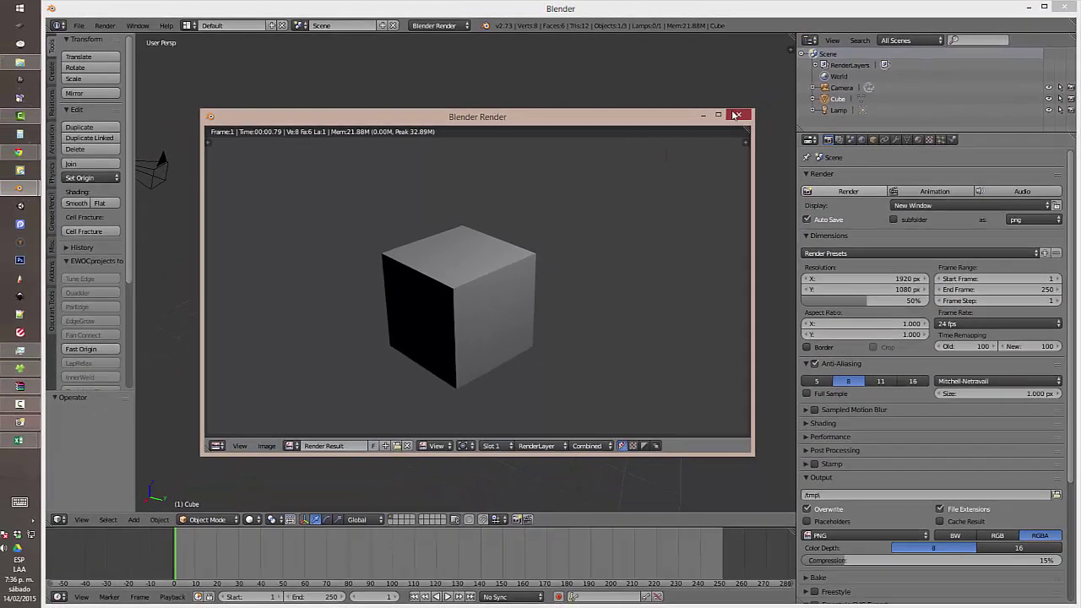
left_click(661, 141)
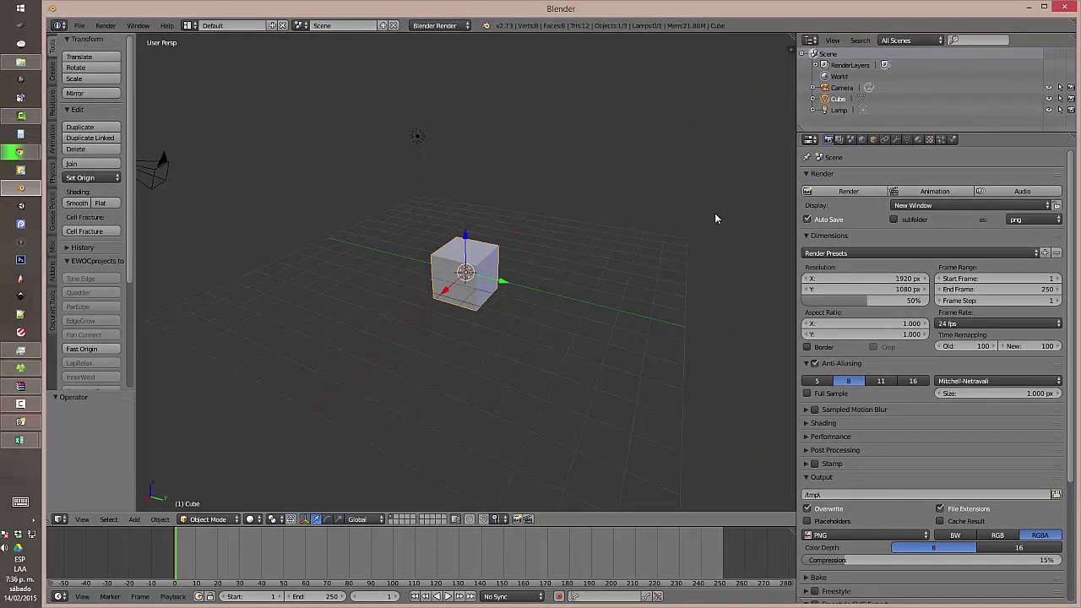
key("F12")
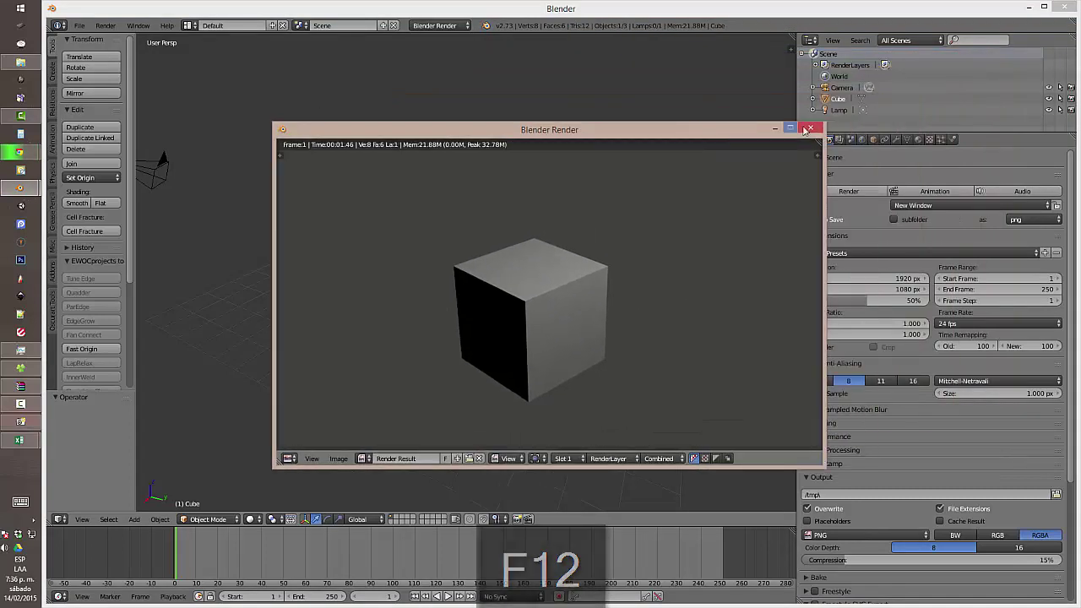
left_click(811, 128)
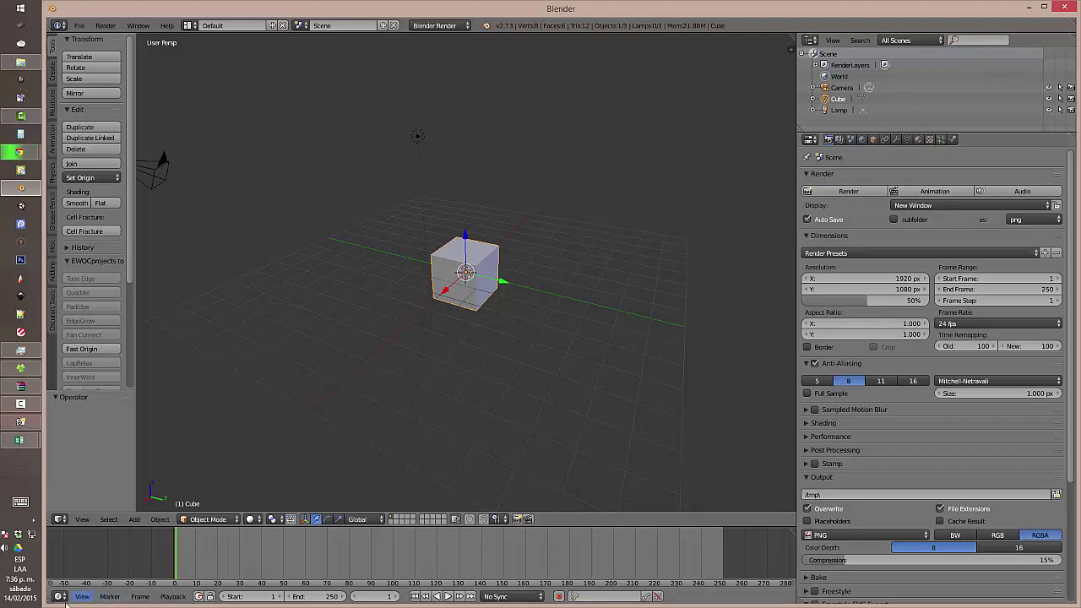
Step: Scrub the timeline forward to frame 62 and back to frame 1
left_click(256, 596)
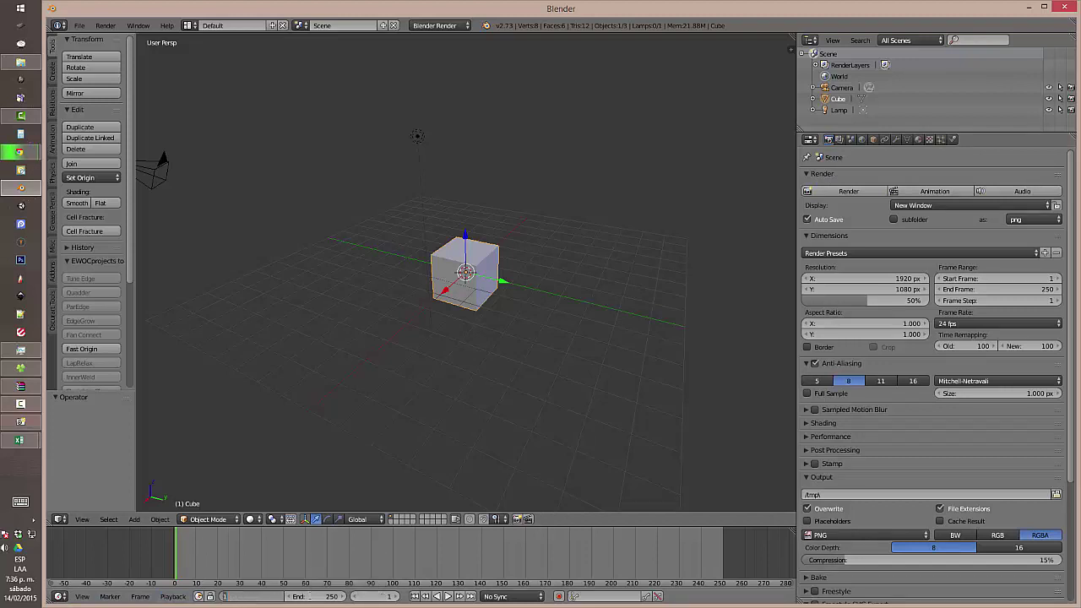
key("Return")
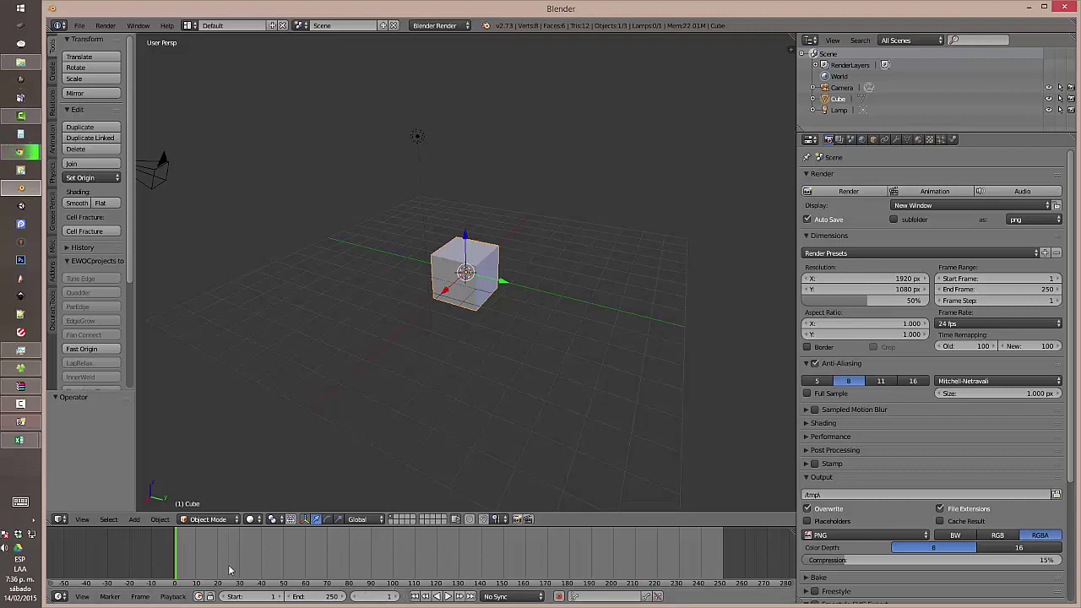
left_click_drag(177, 546, 226, 546)
mouse_move(294, 545)
left_mouse_down()
mouse_move(337, 553)
mouse_move(246, 556)
mouse_move(405, 554)
mouse_move(310, 548)
left_mouse_up()
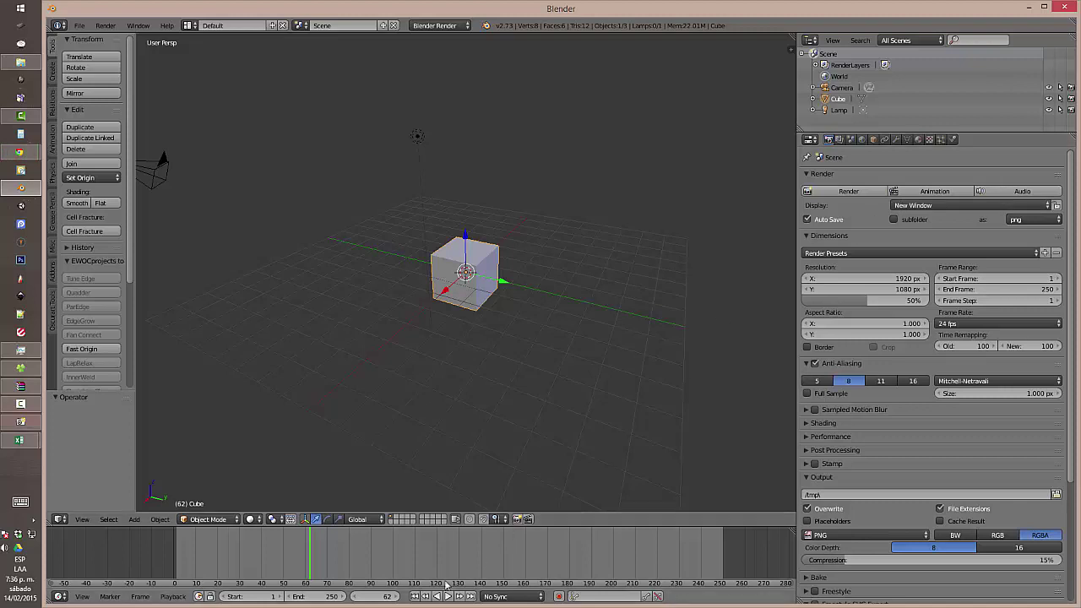
left_click_drag(311, 561, 177, 554)
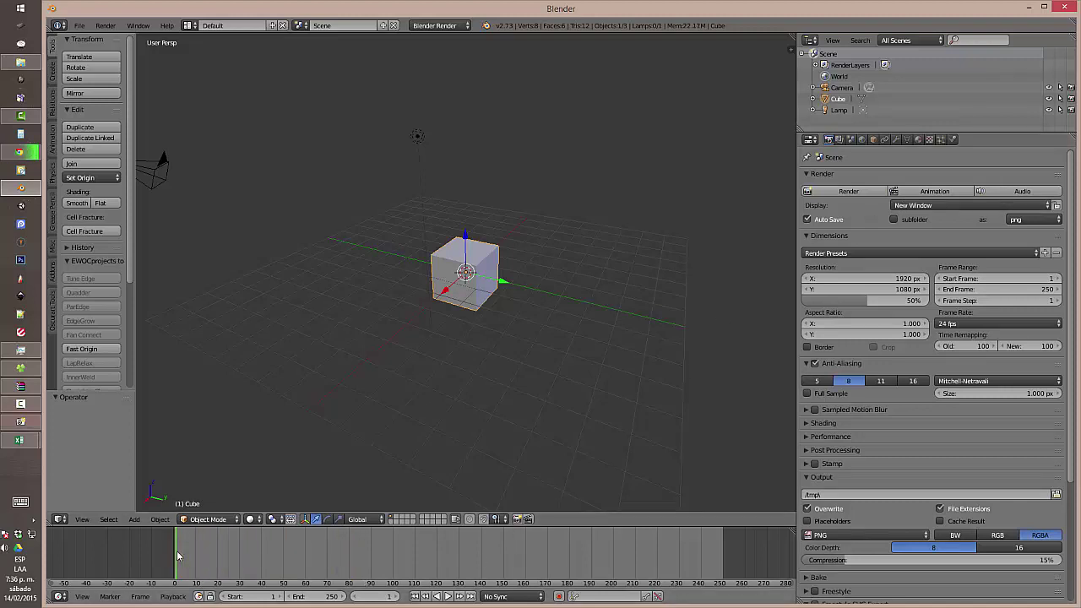
Step: Enable automatic keyframe recording and insert a Location keyframe for the cube at frame 1
left_click(558, 596)
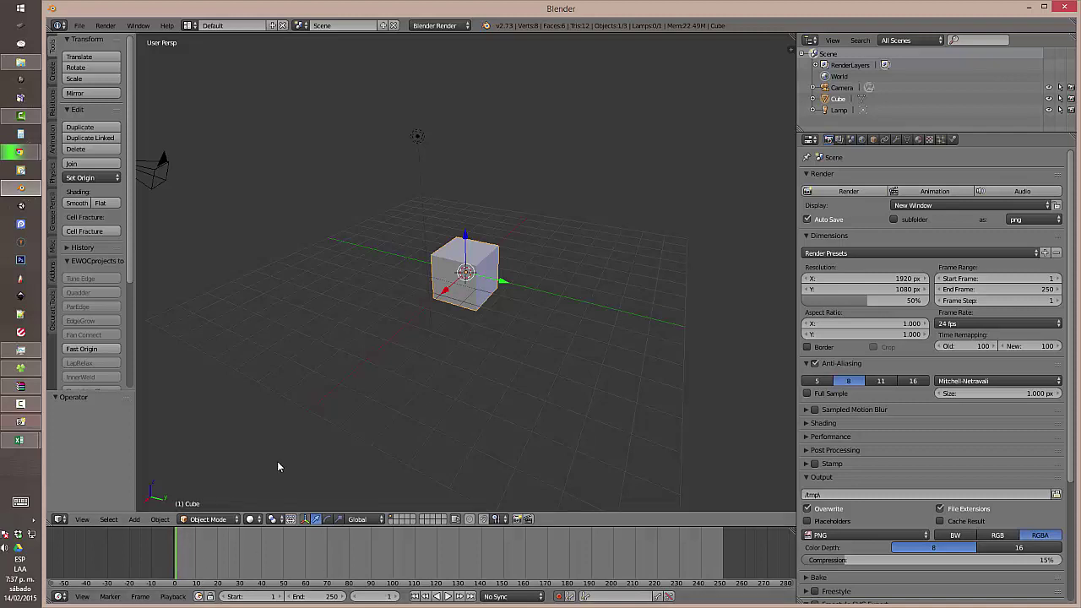
key("i")
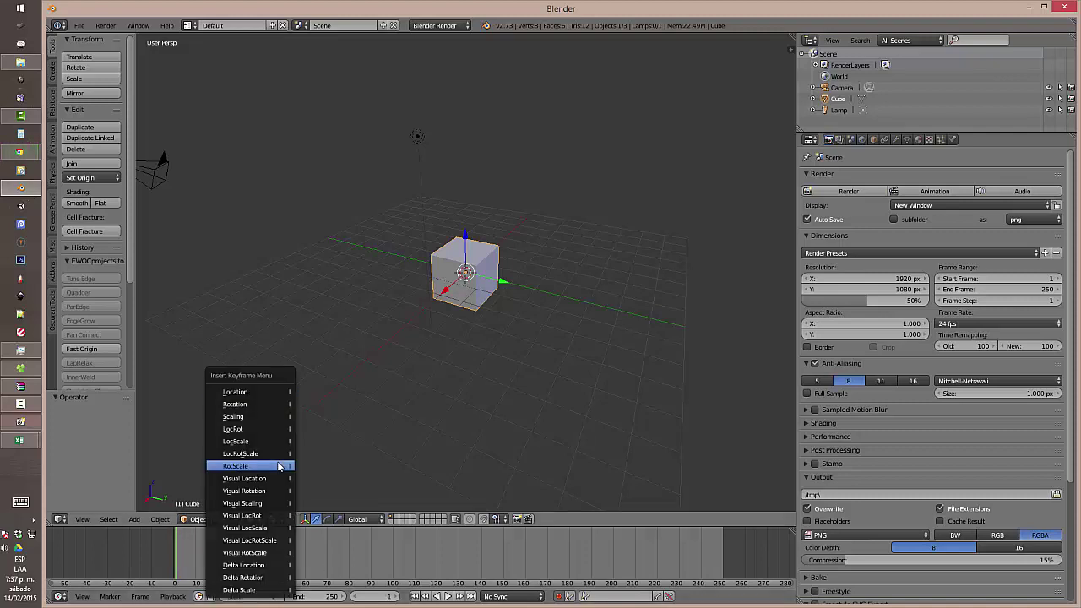
left_click(249, 393)
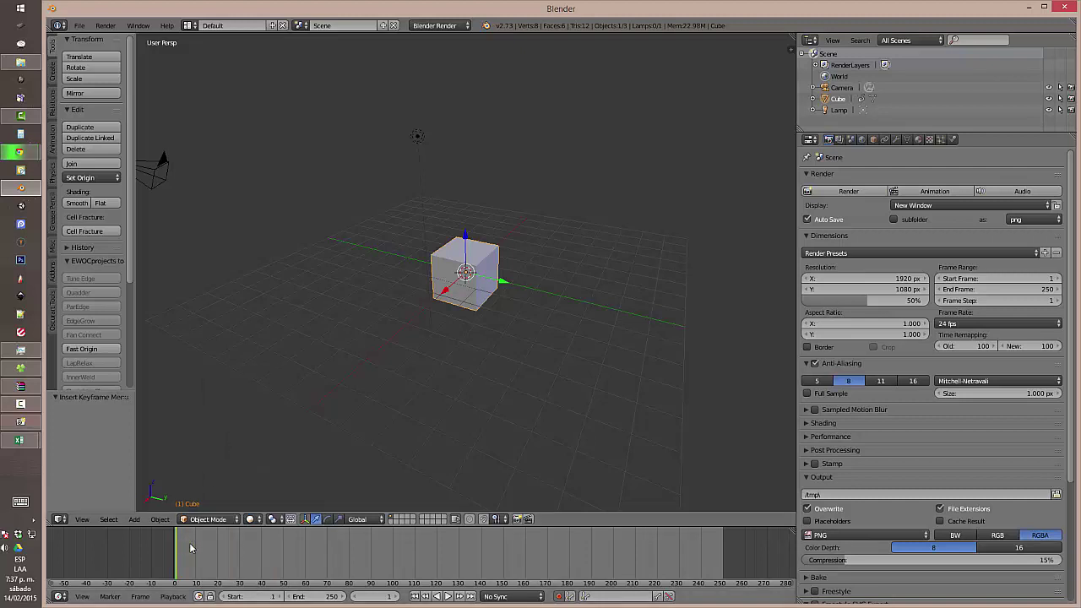
Step: Insert a Location keyframe for the cube at frame 70 and move the cube about 4.49 units along the Y axis there
left_click_drag(189, 548, 327, 546)
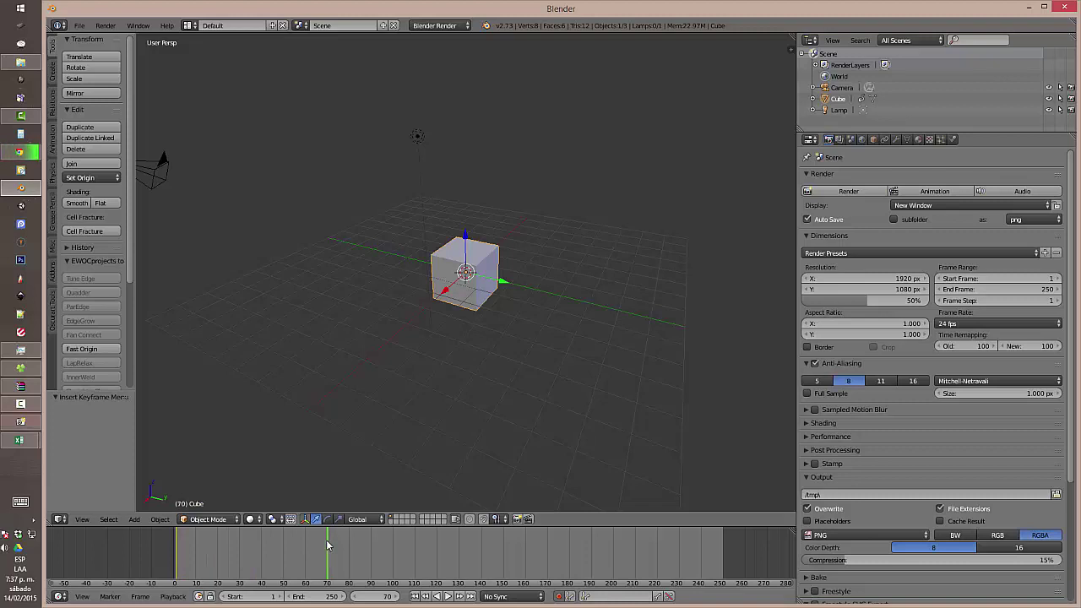
key("i")
left_click(316, 382)
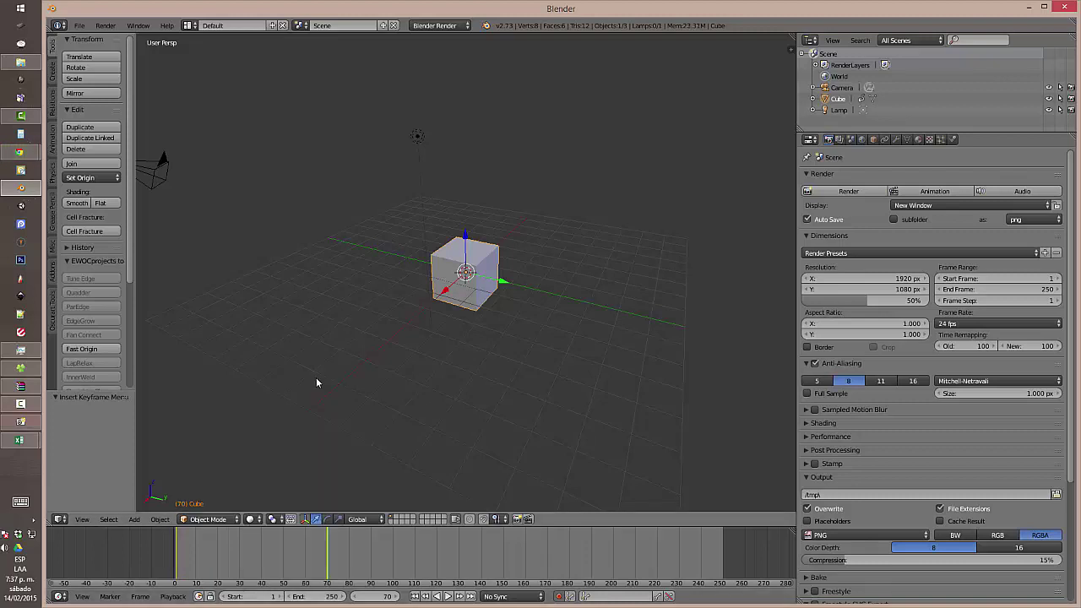
key("g")
key("y")
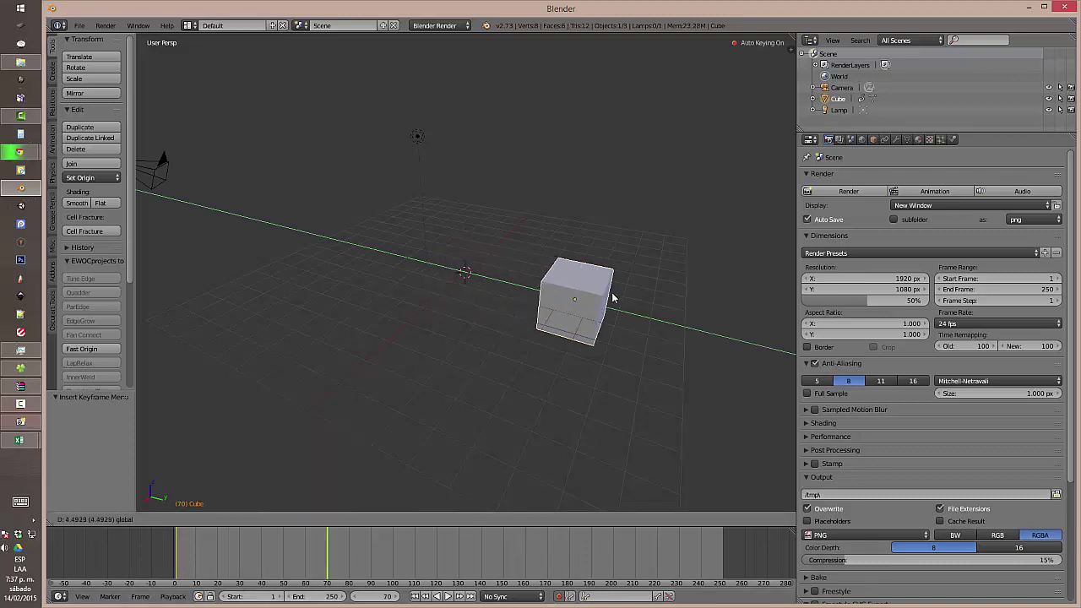
left_click(613, 297)
Step: Scrub through the cube's movement in camera view, render frame 50 and close the render window
left_click_drag(327, 555, 203, 553)
key("KP_0")
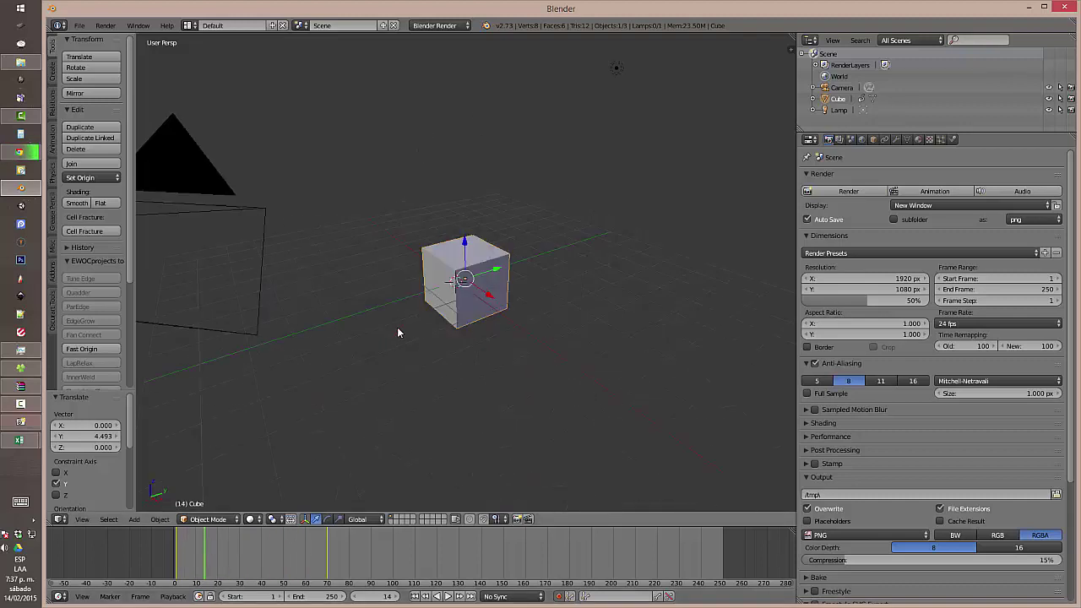
left_click(177, 547)
left_click_drag(177, 547, 284, 547)
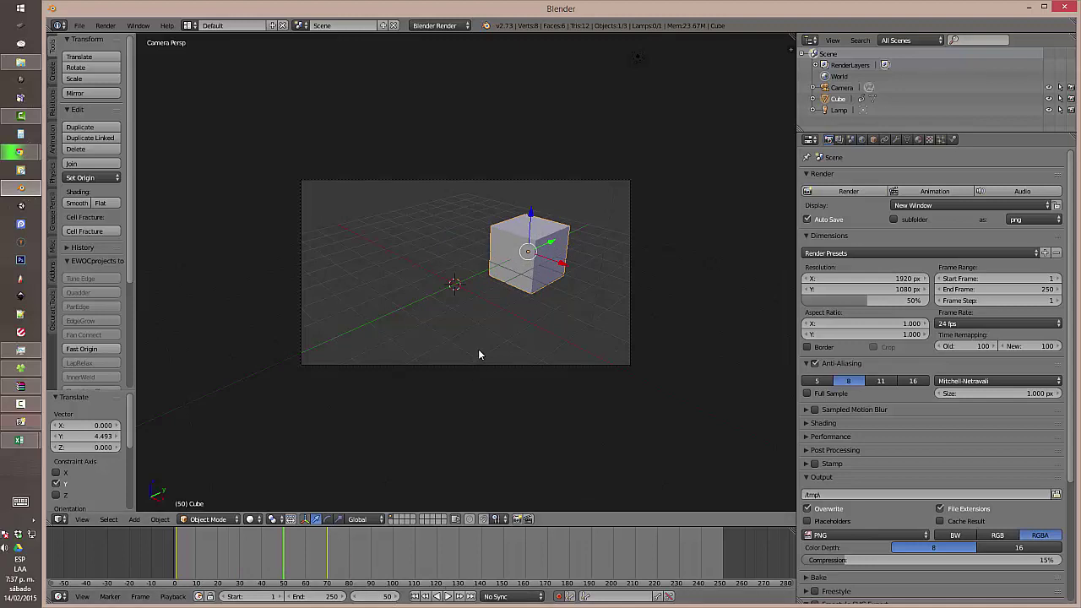
key("F12")
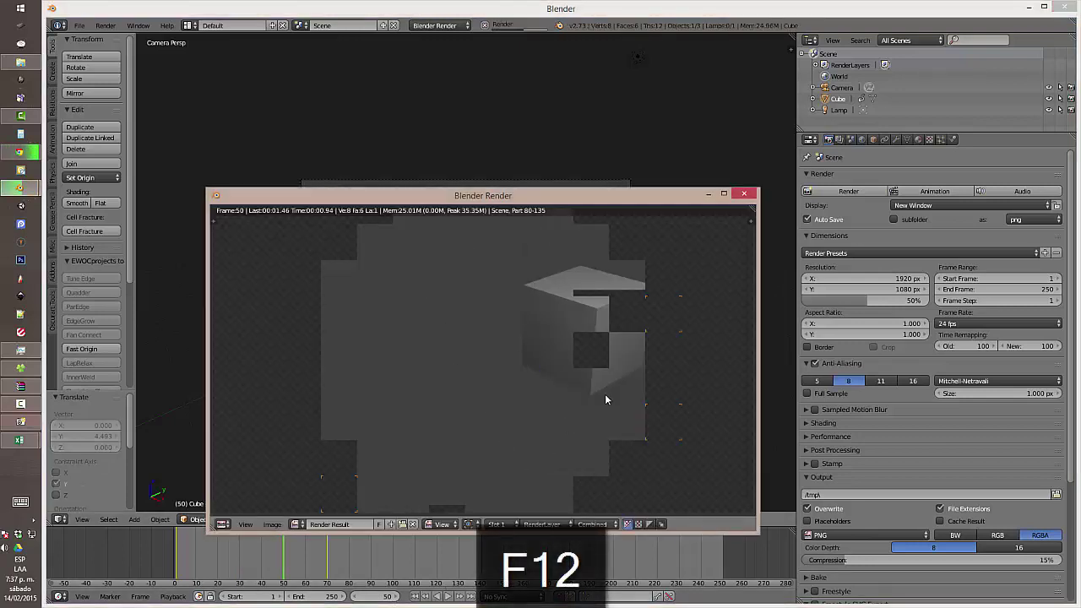
left_click(743, 195)
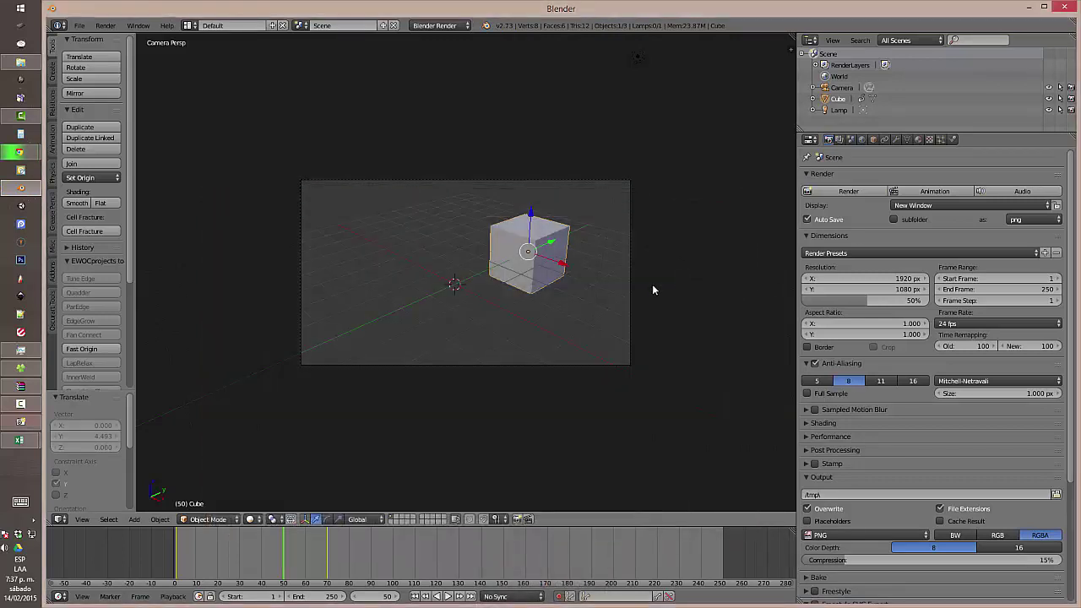
Step: Return the timeline to frame 1 and show the scene in front orthographic view
left_click_drag(285, 561, 175, 556)
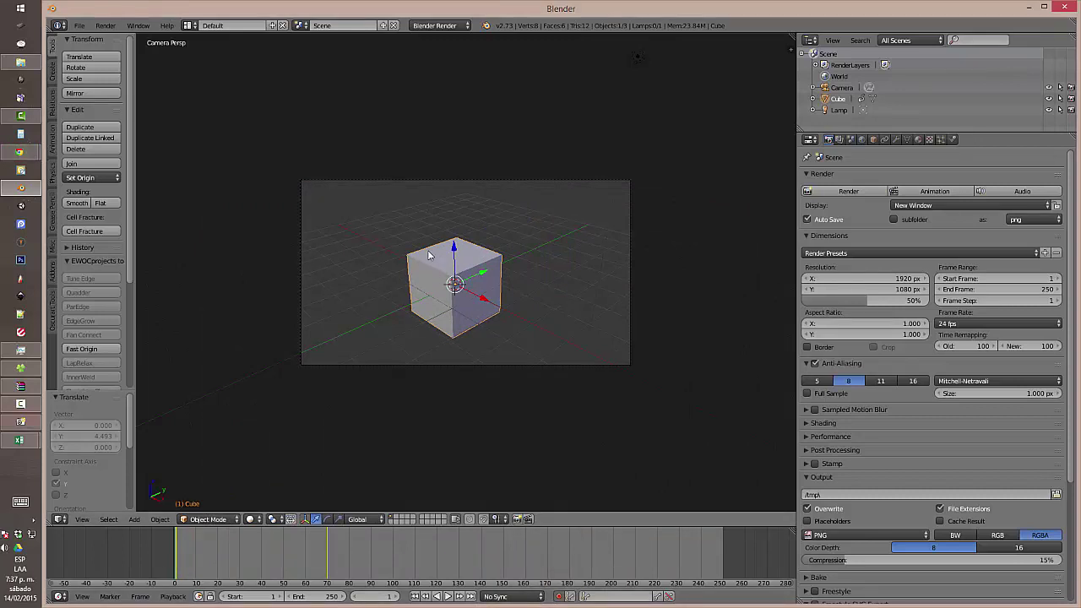
key("KP_1")
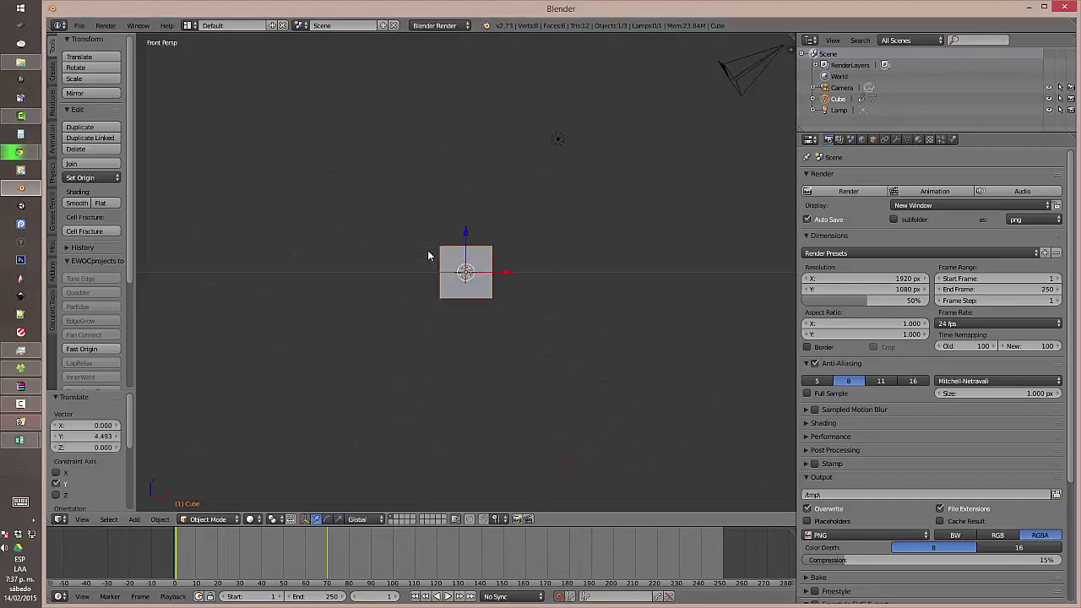
key("KP_5")
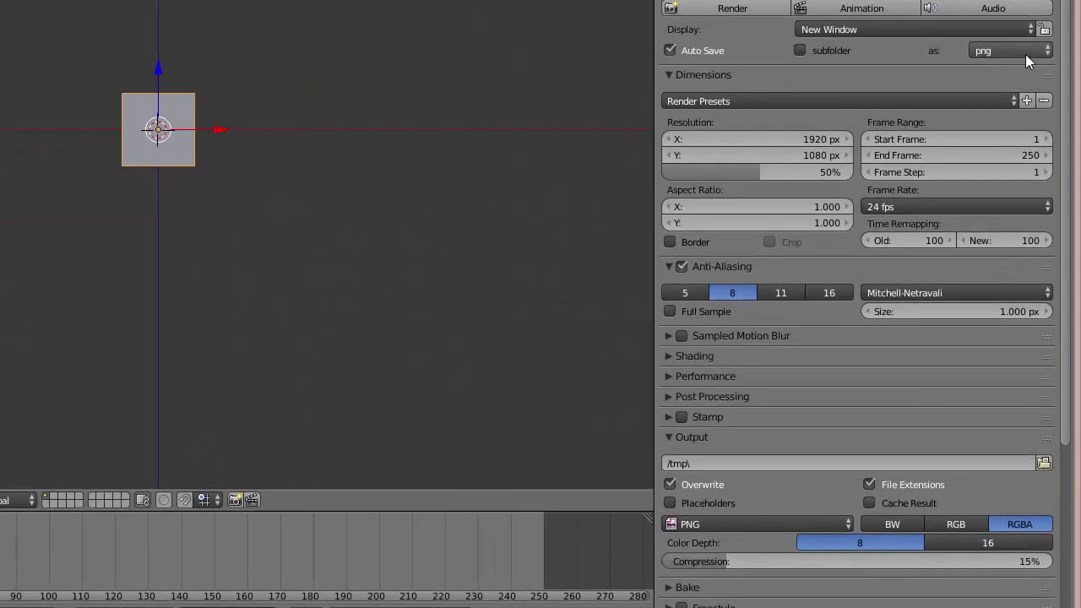
Step: Apply the DVCPRO HD 1080p render preset to the scene's dimensions
left_click(1025, 54)
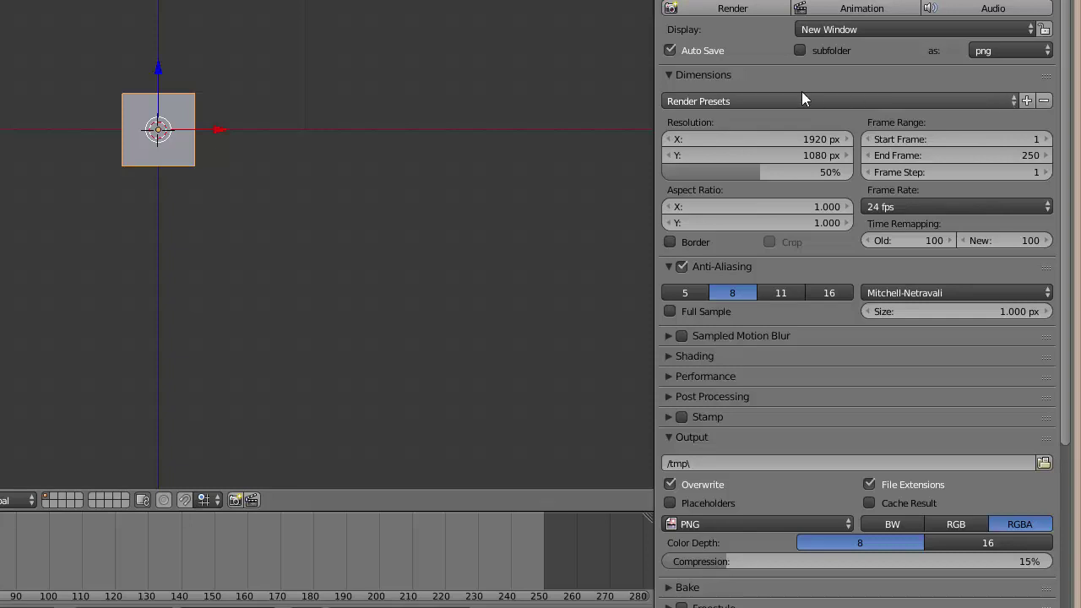
left_click(1009, 100)
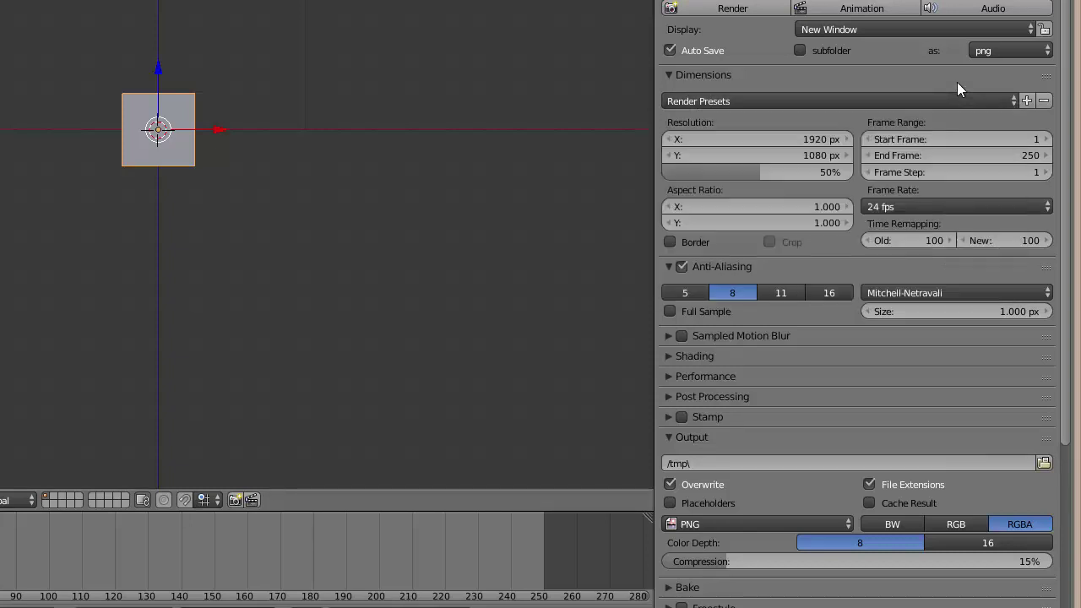
left_click(980, 100)
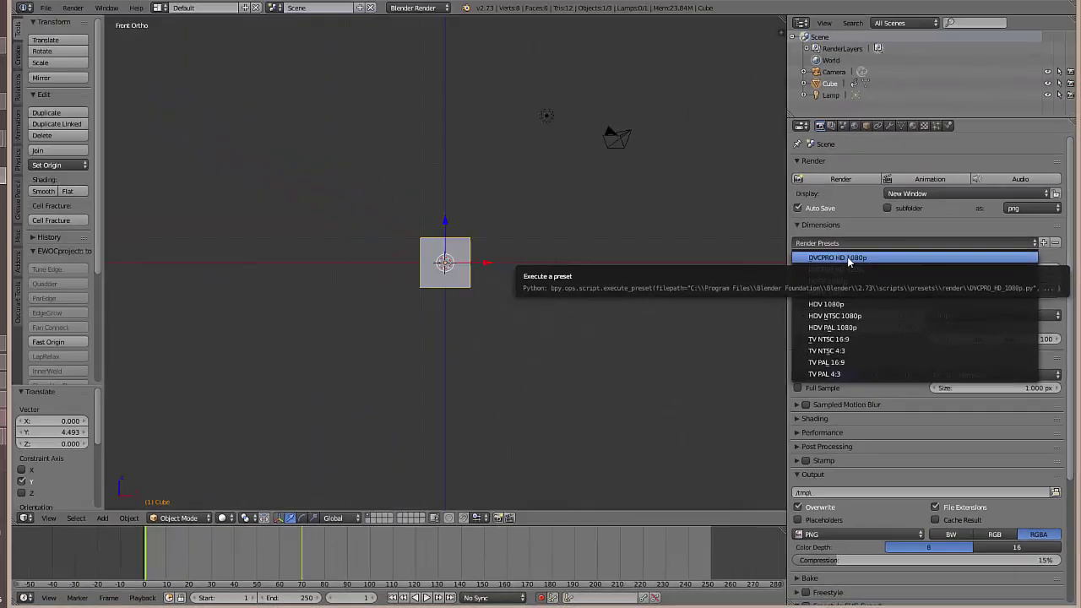
left_click(848, 259)
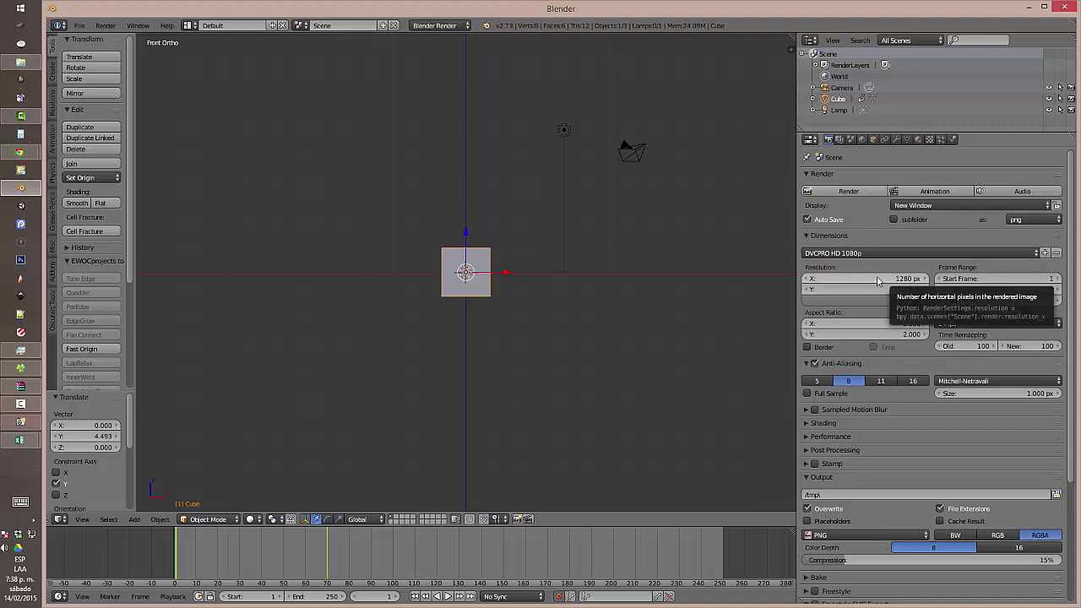
Step: View the scene through the camera and try the DVCPRO HD 720p and TV NTSC 16:9 render presets, ending on HDTV 1080p
key("KP_0")
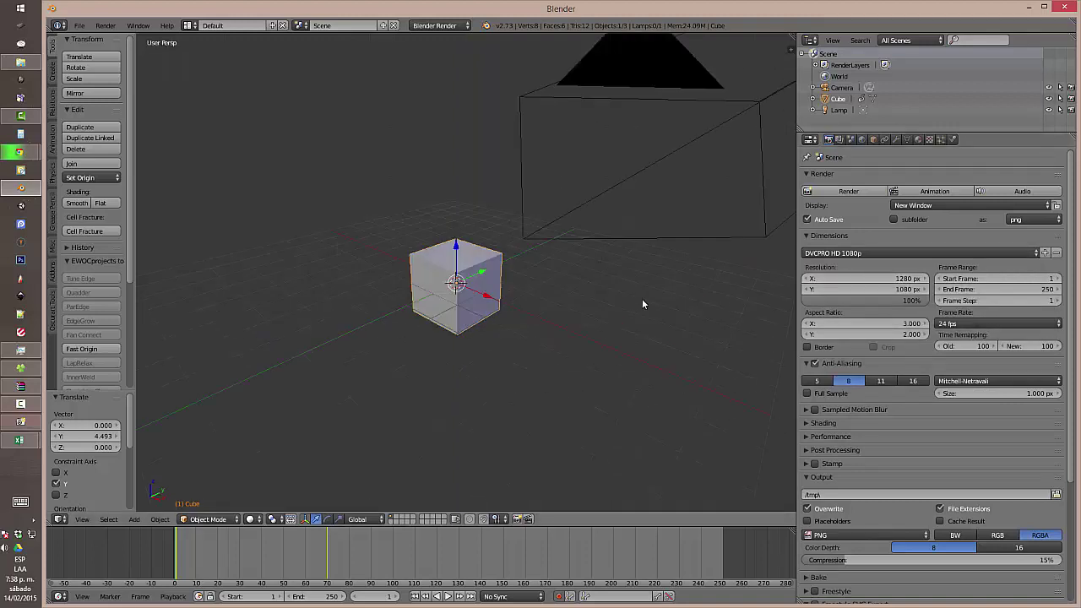
left_click(830, 253)
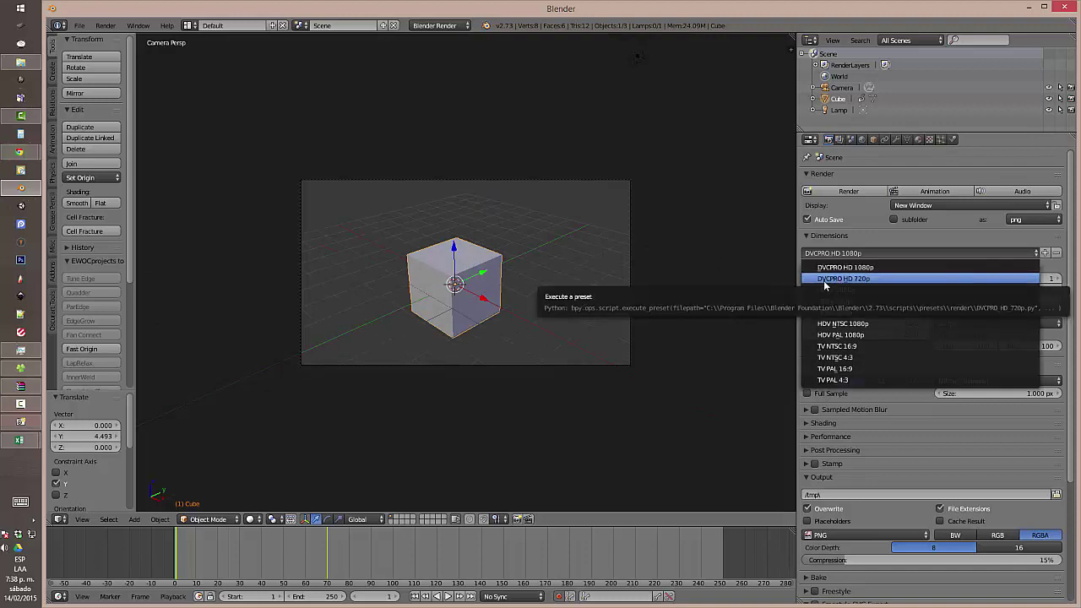
left_click(826, 279)
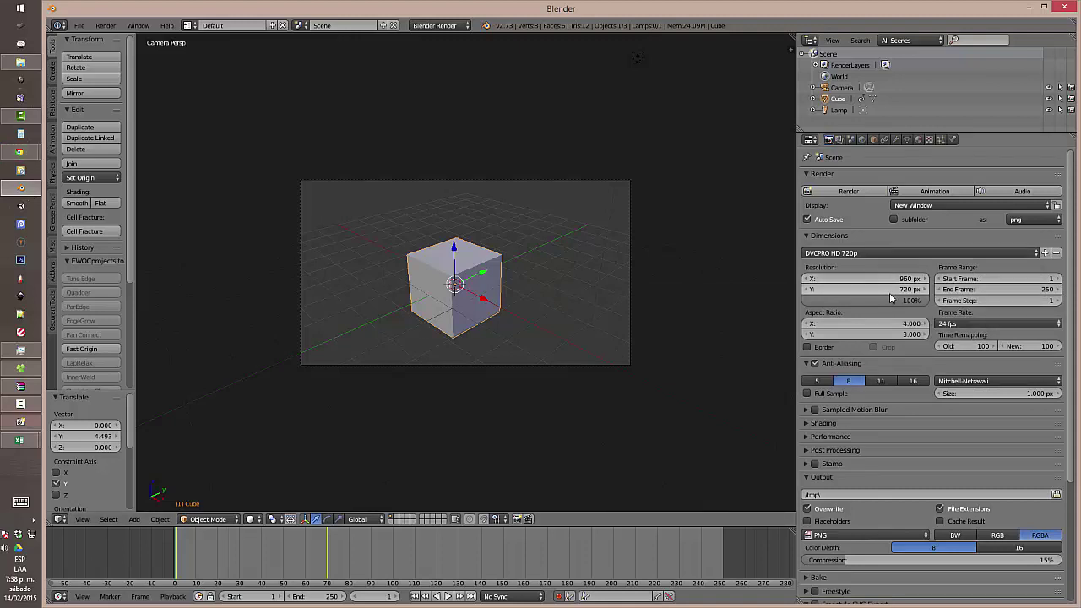
left_click(861, 253)
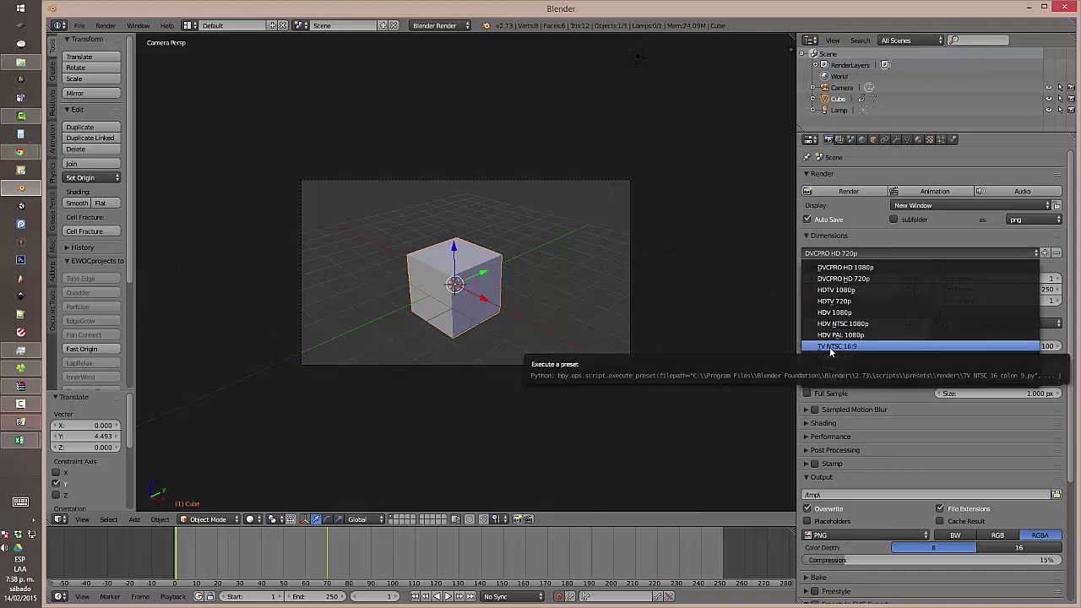
left_click(831, 346)
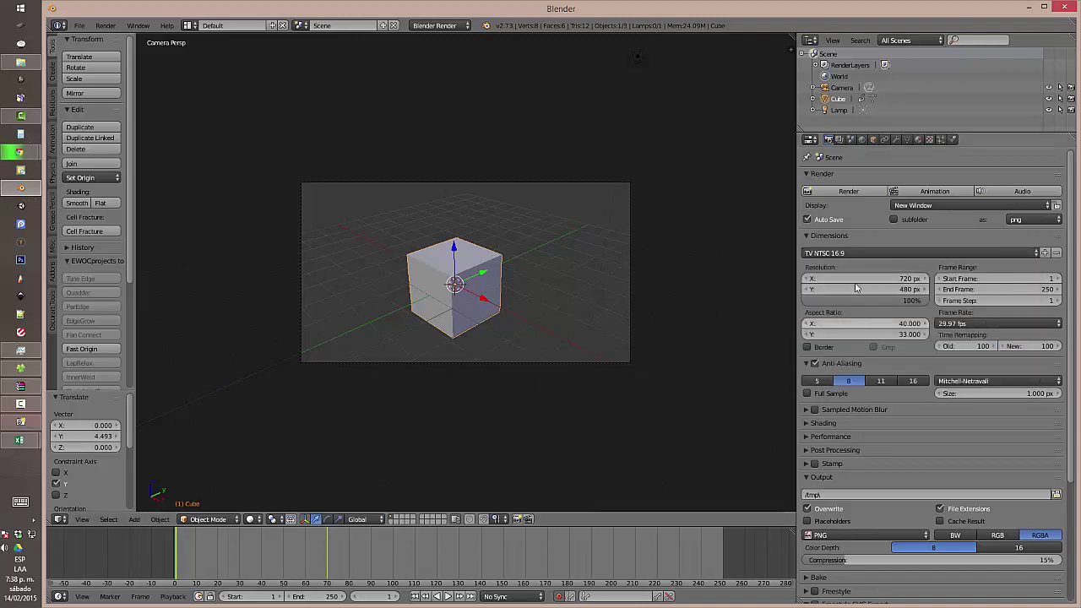
left_click(872, 249)
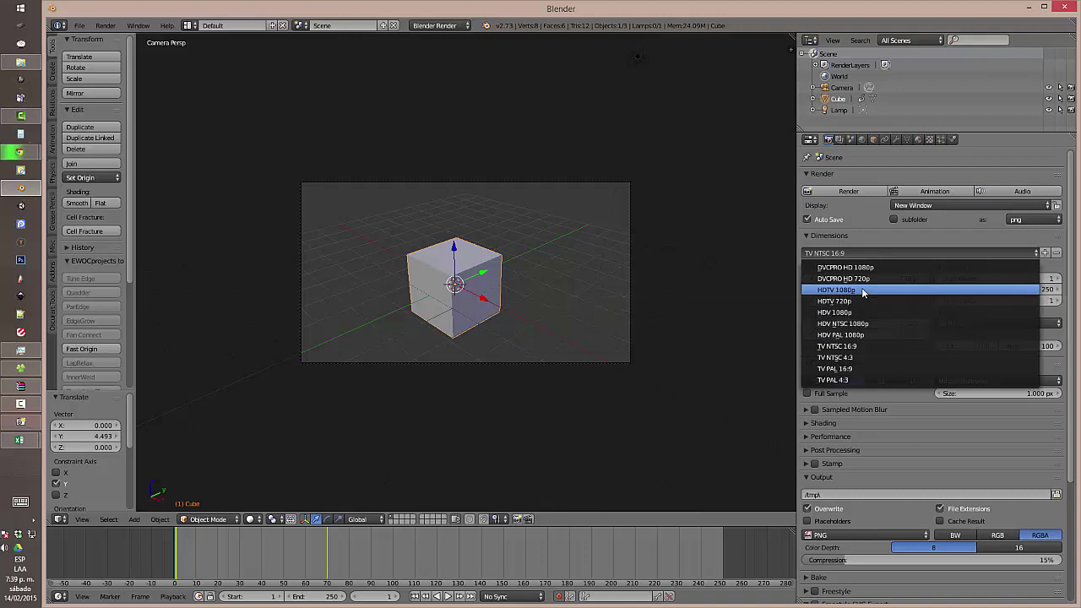
left_click(861, 290)
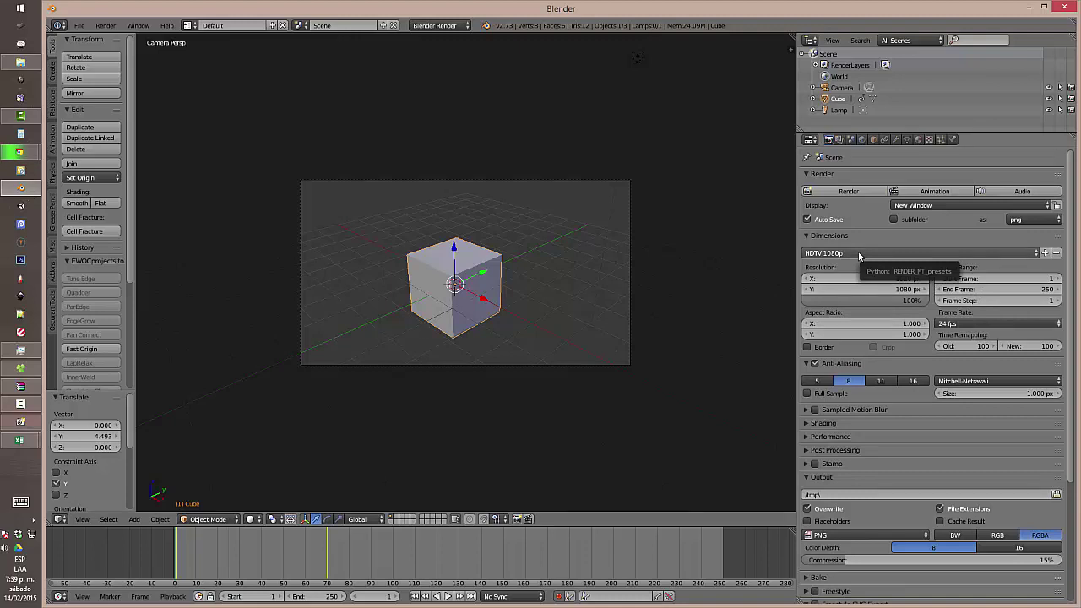
Step: Save the current render dimensions as a new render preset named videojuego1
left_click(1044, 252)
left_click(999, 266)
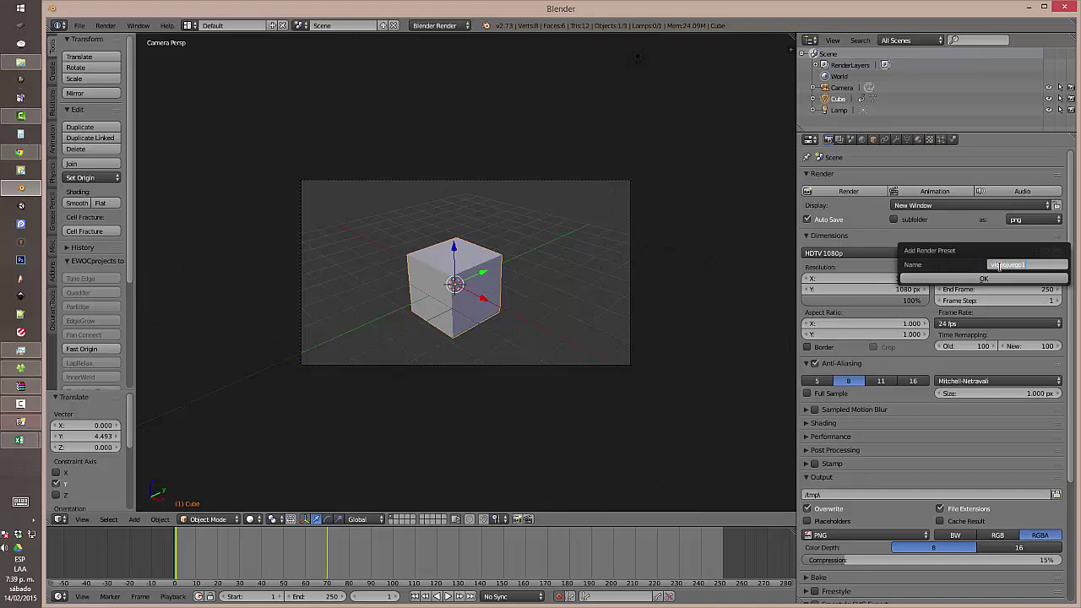
type("videojuego1")
left_click(912, 279)
Step: Set the vertical render resolution to 1920 px so the camera frame is square
left_click(908, 280)
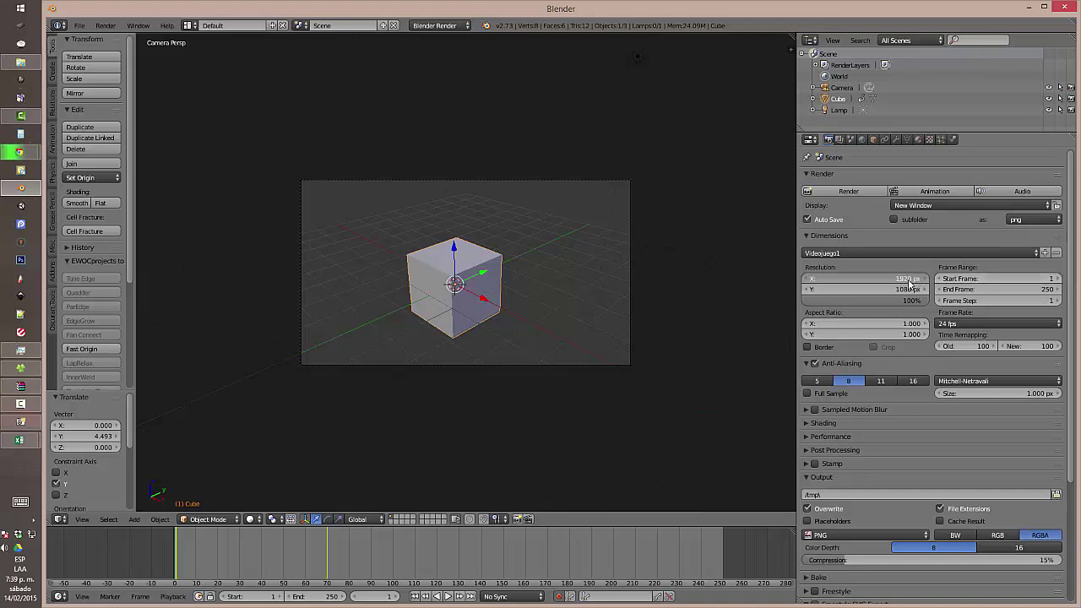
double_click(907, 291)
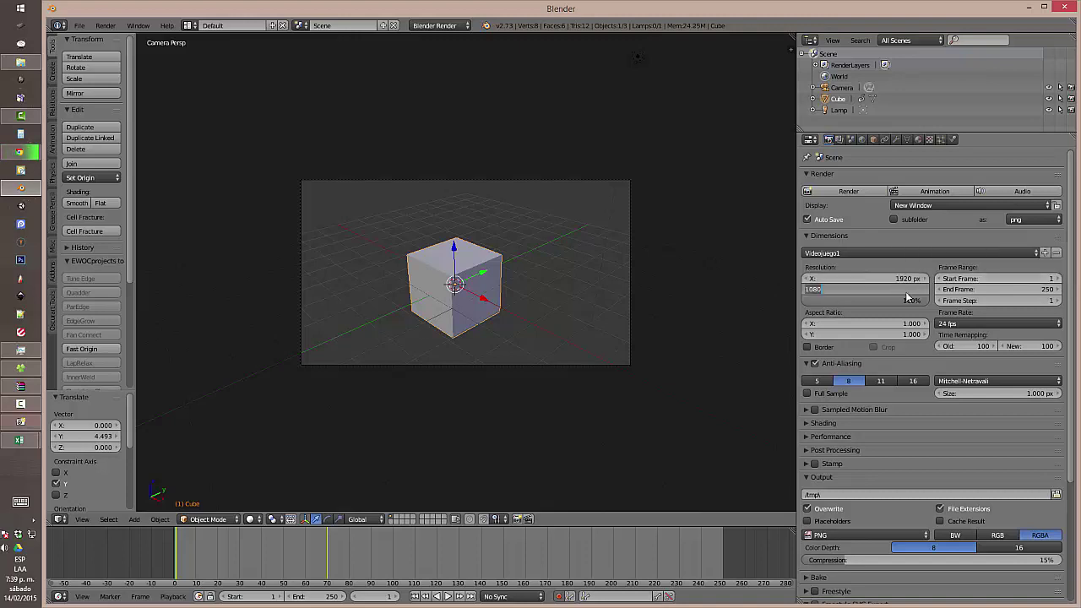
type("1920")
key("Return")
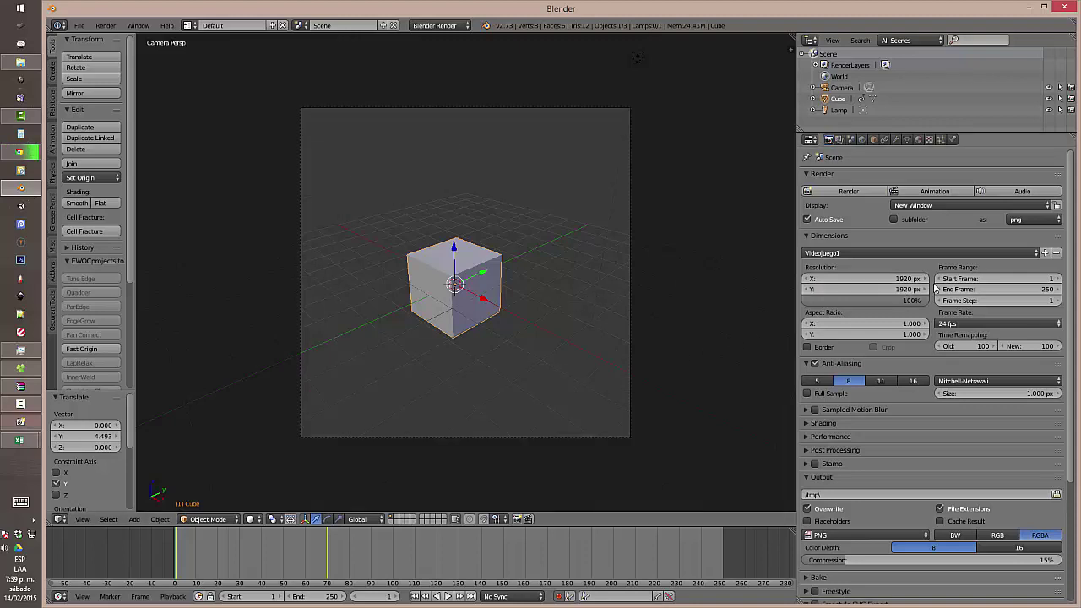
Step: Review the frame rate options and set the render frame step to 2
left_click(978, 324)
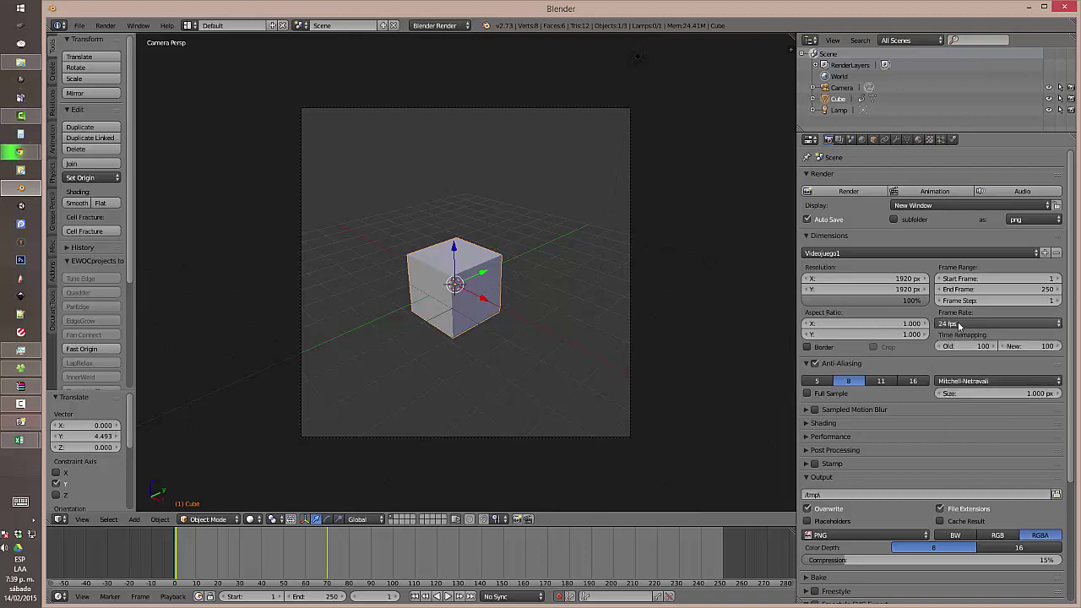
left_click(959, 325)
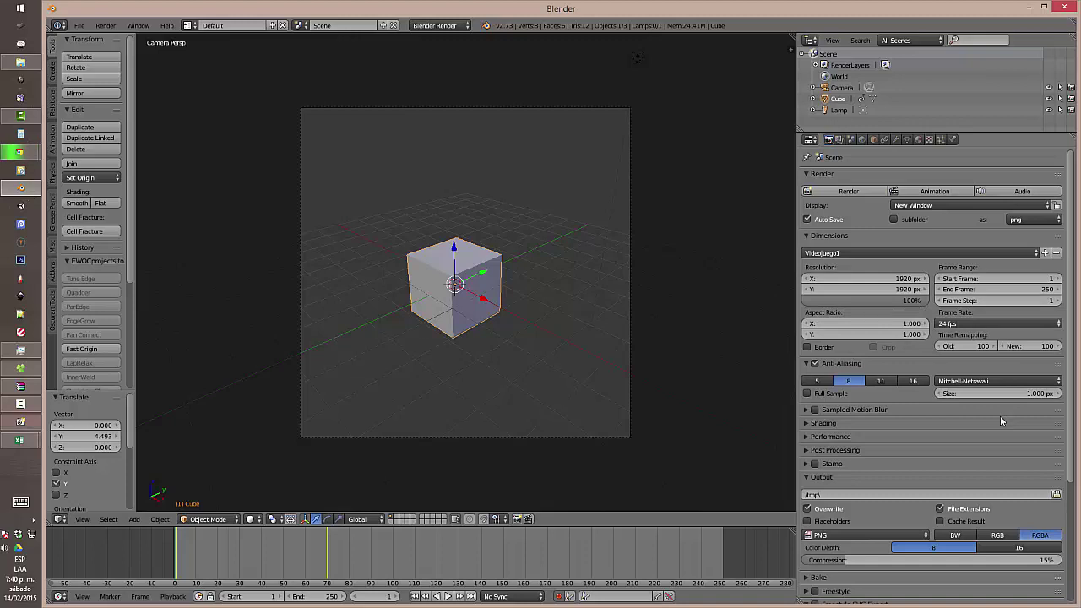
left_click(1056, 301)
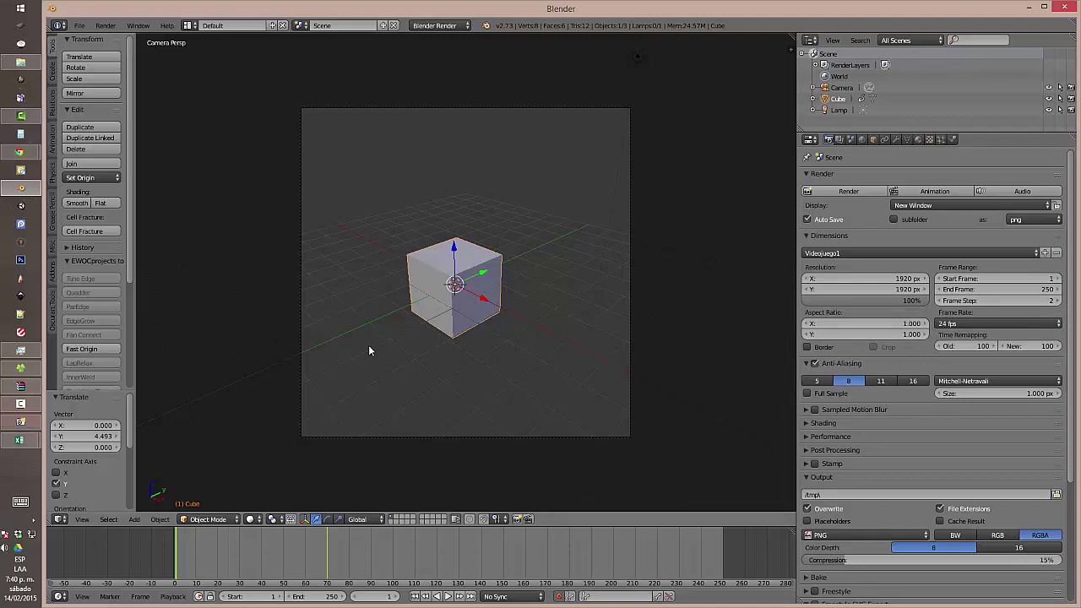
Step: Set the animation's end frame to 70, previewing the cube's playback before and after the change
key("alt+a")
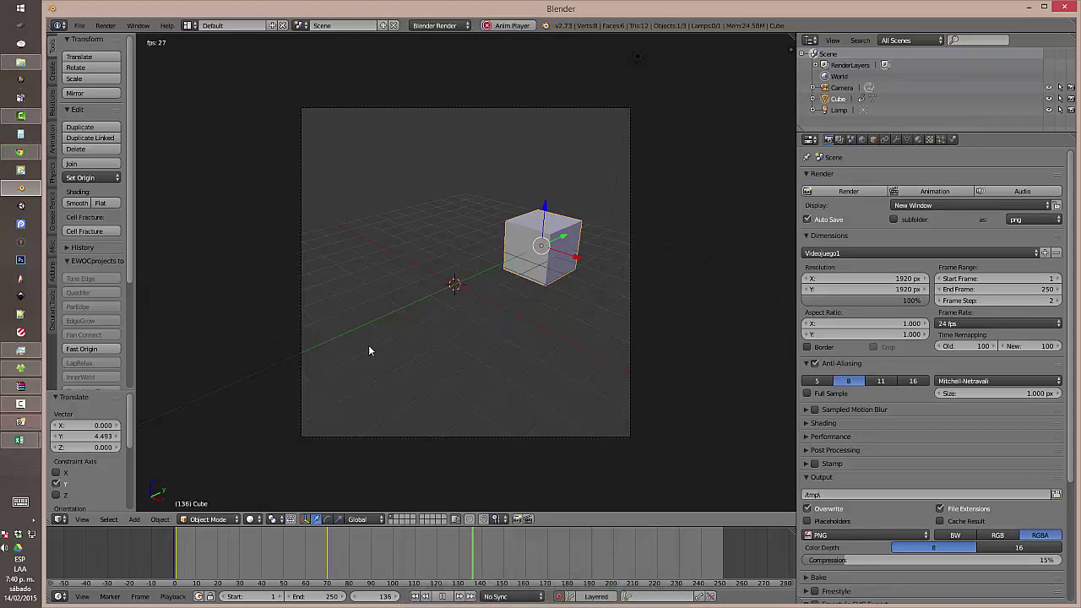
key("Escape")
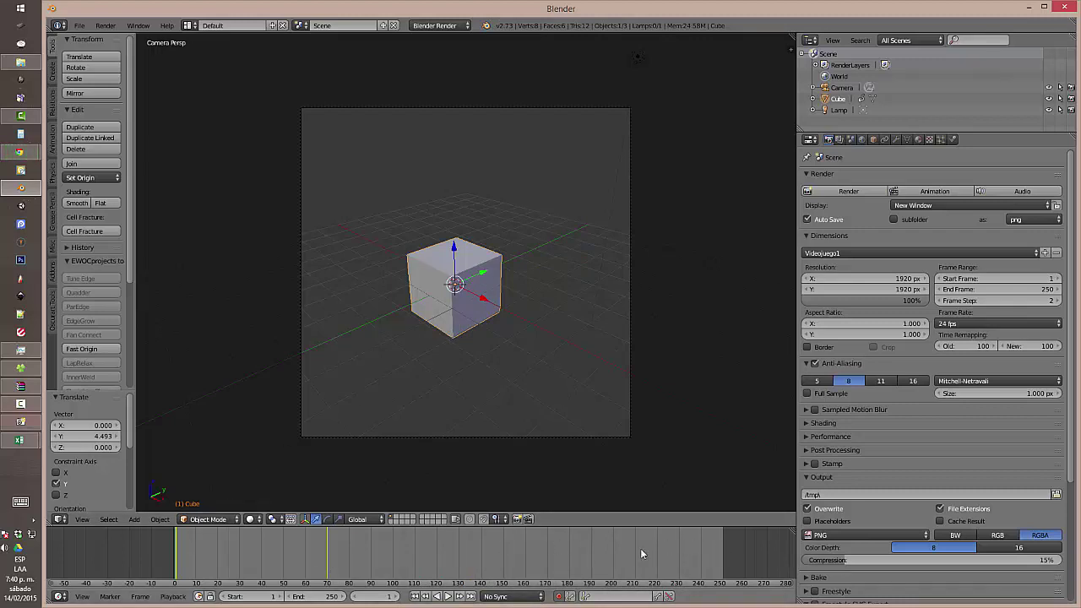
left_click(327, 598)
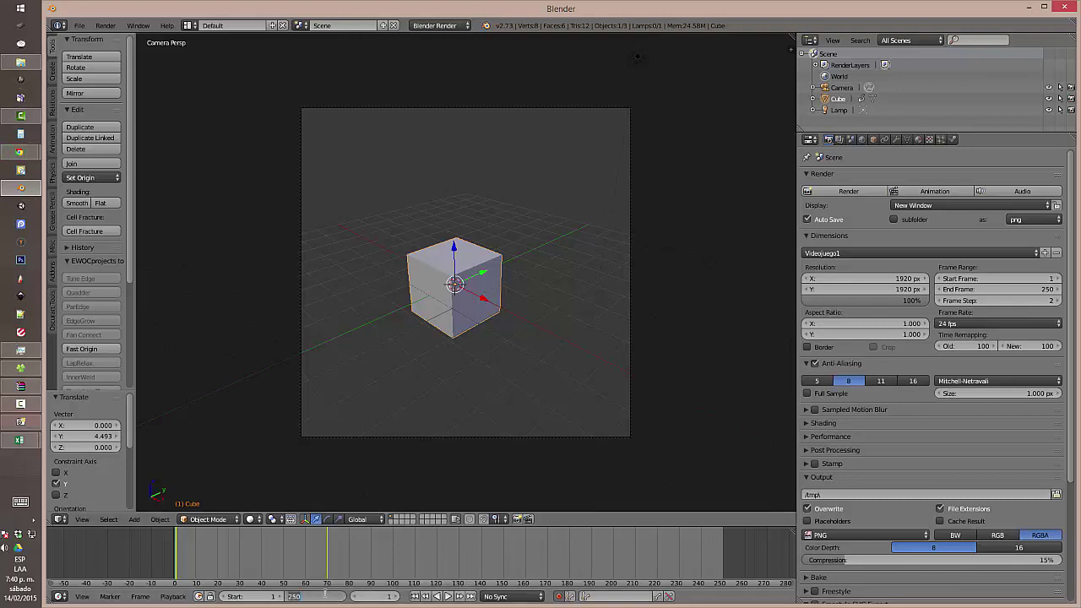
type("70")
key("Return")
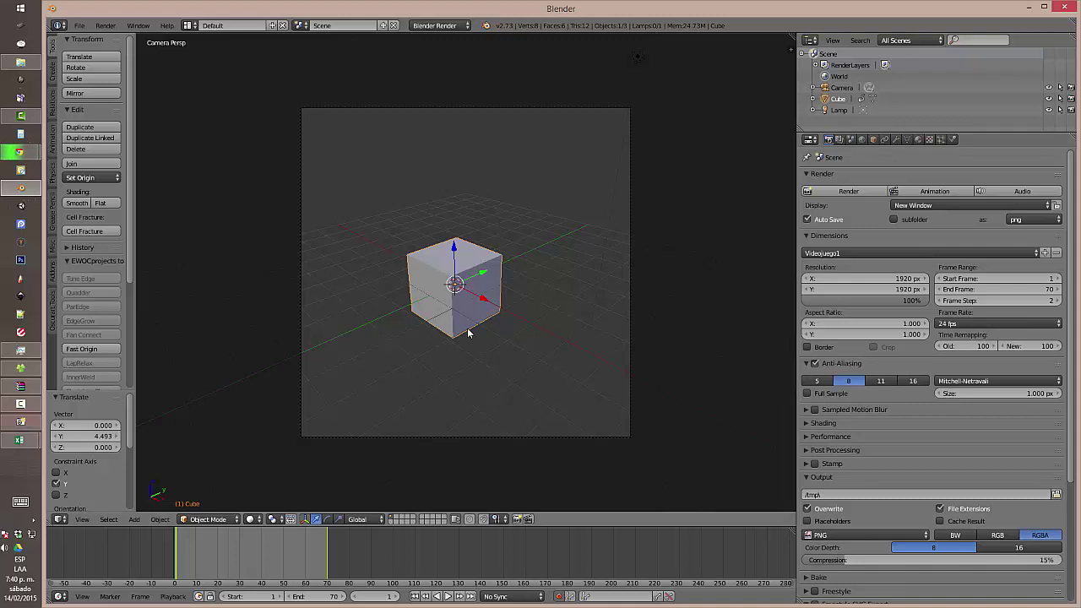
key("alt+a")
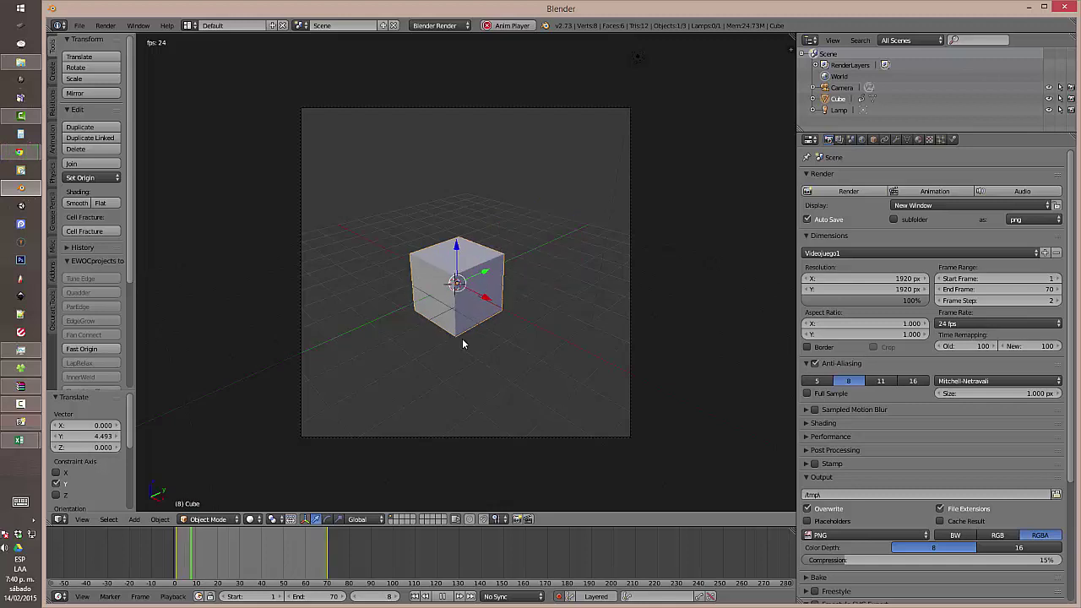
key("alt+a")
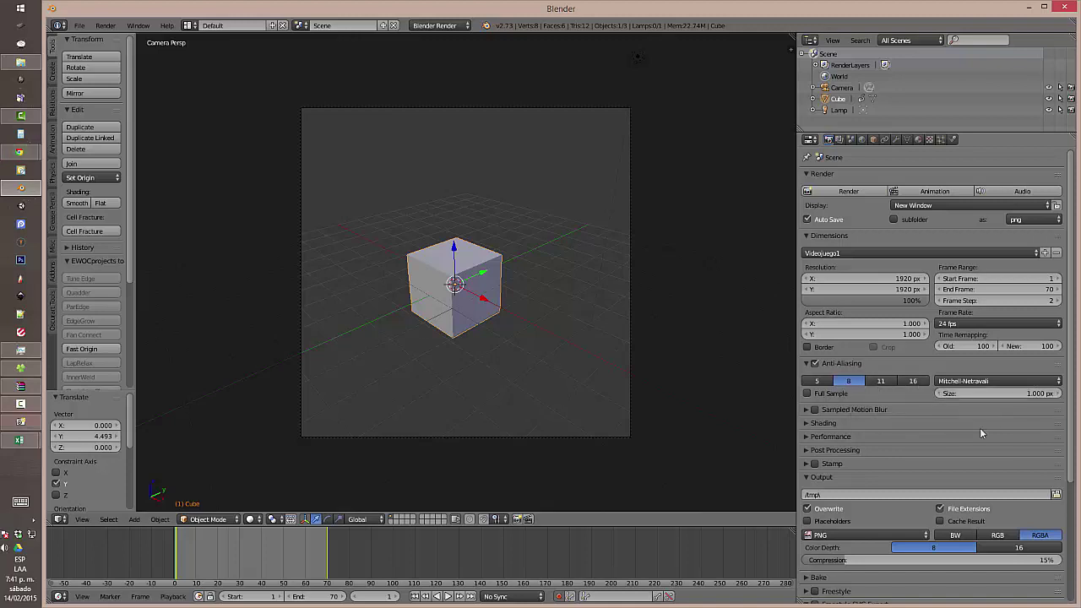
Step: Expand the Sampled Motion Blur, Shading and Performance render settings and examine their options
left_click(805, 410)
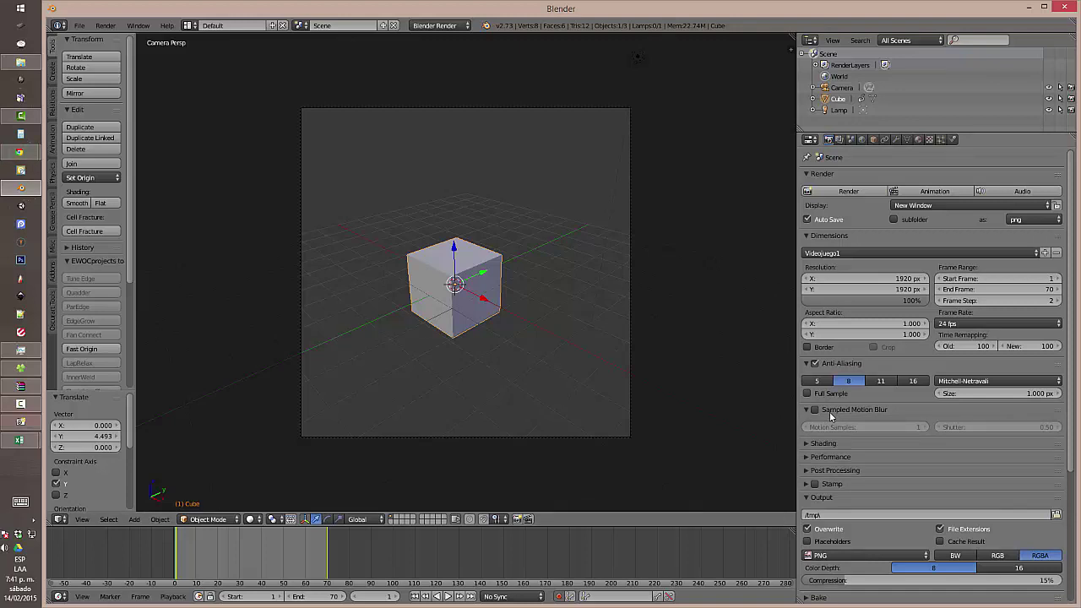
left_click(808, 443)
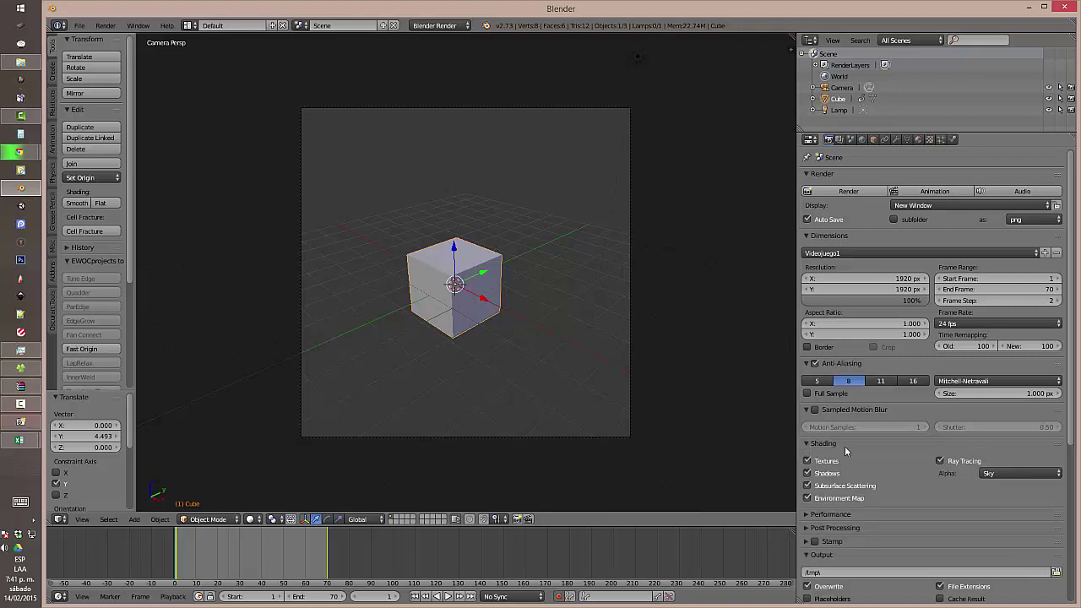
scroll(1071, 414, "down", 1)
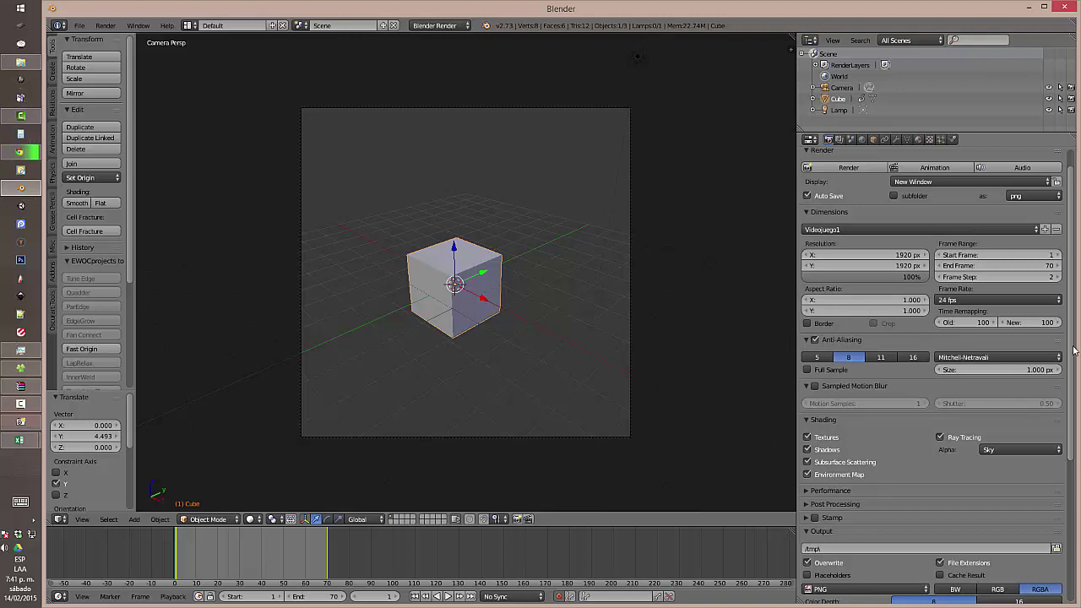
scroll(1009, 400, "down", 2)
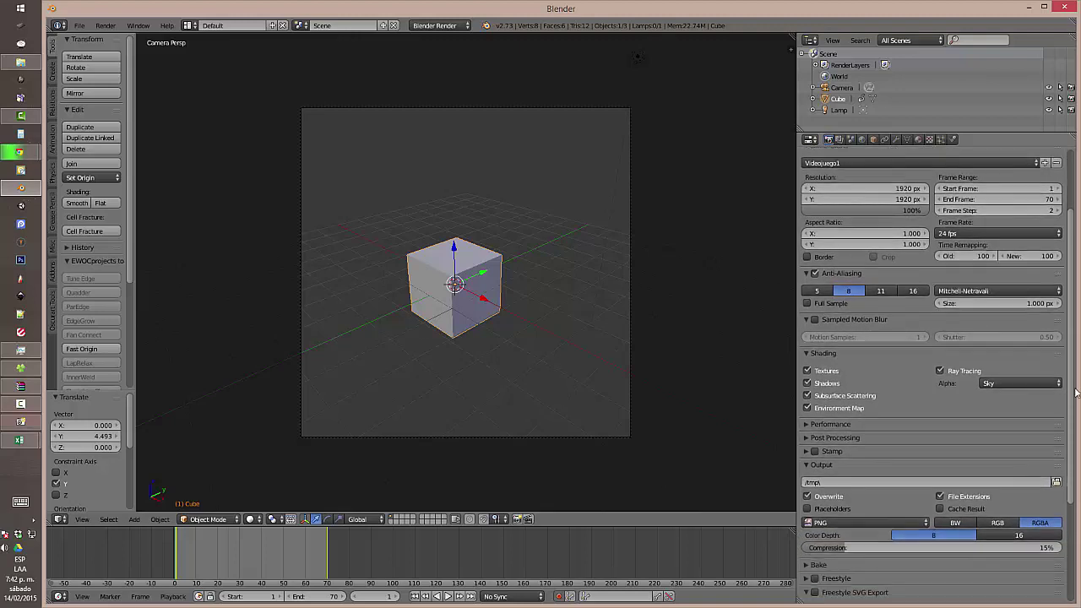
left_click(807, 425)
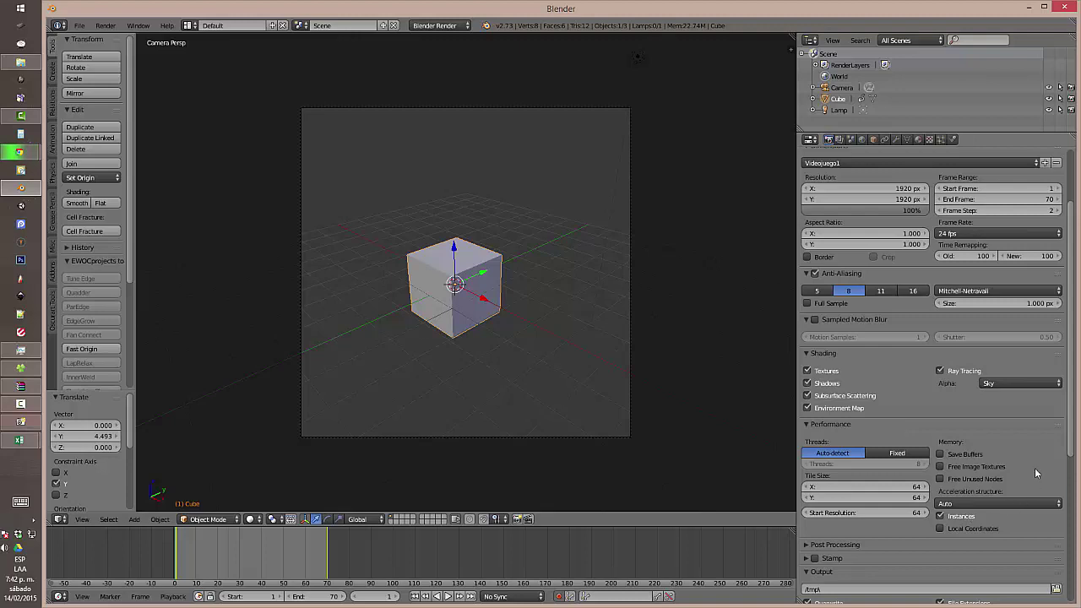
left_click_drag(1069, 442, 1070, 502)
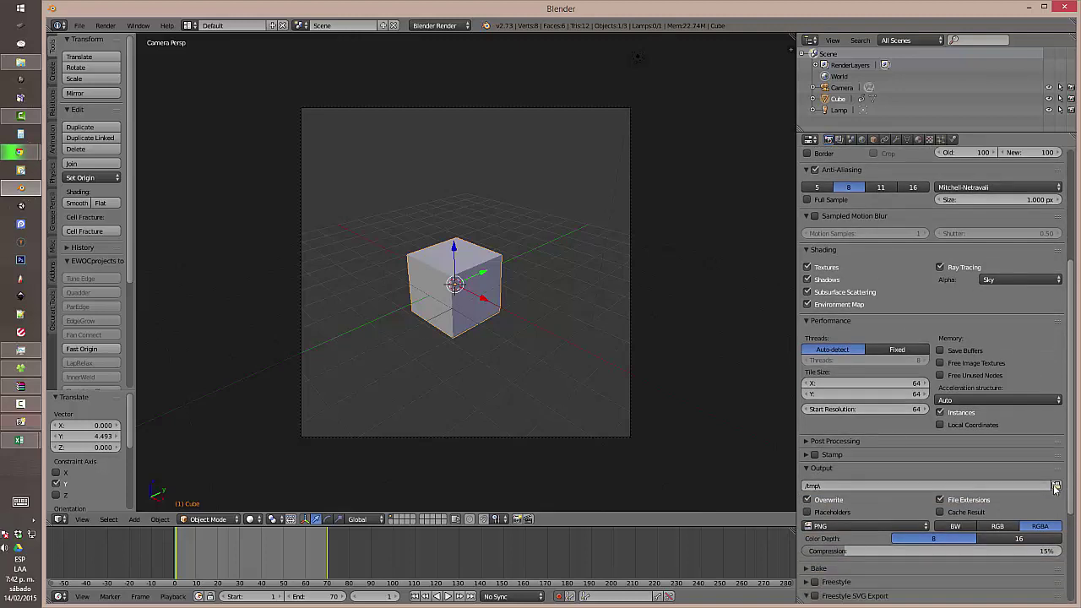
Step: Expand the Post Processing and Stamp render settings and examine their options
left_click(806, 440)
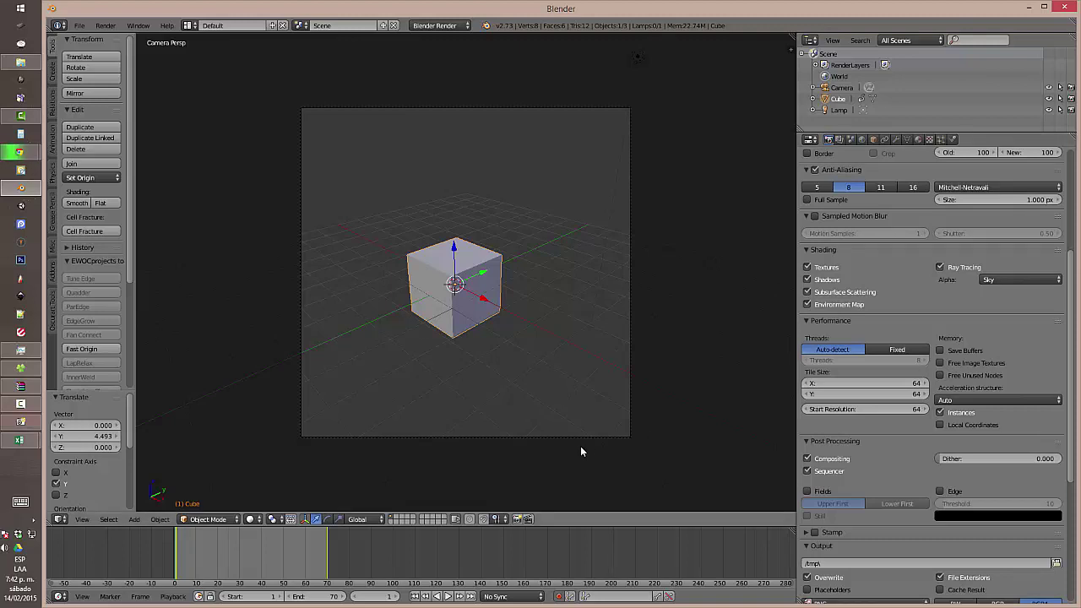
scroll(885, 527, "down", 2)
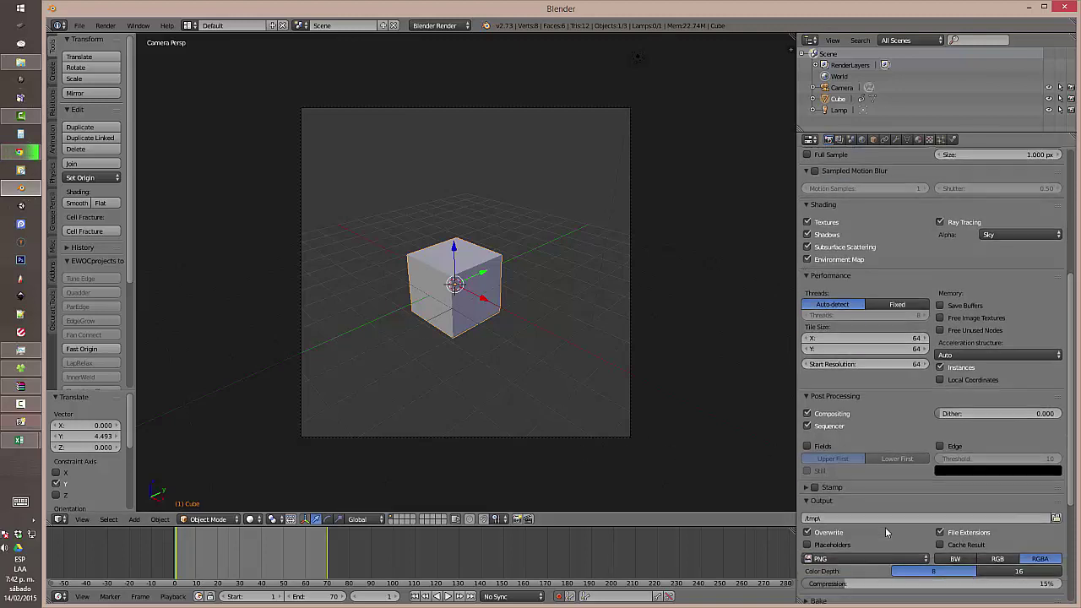
left_click(806, 488)
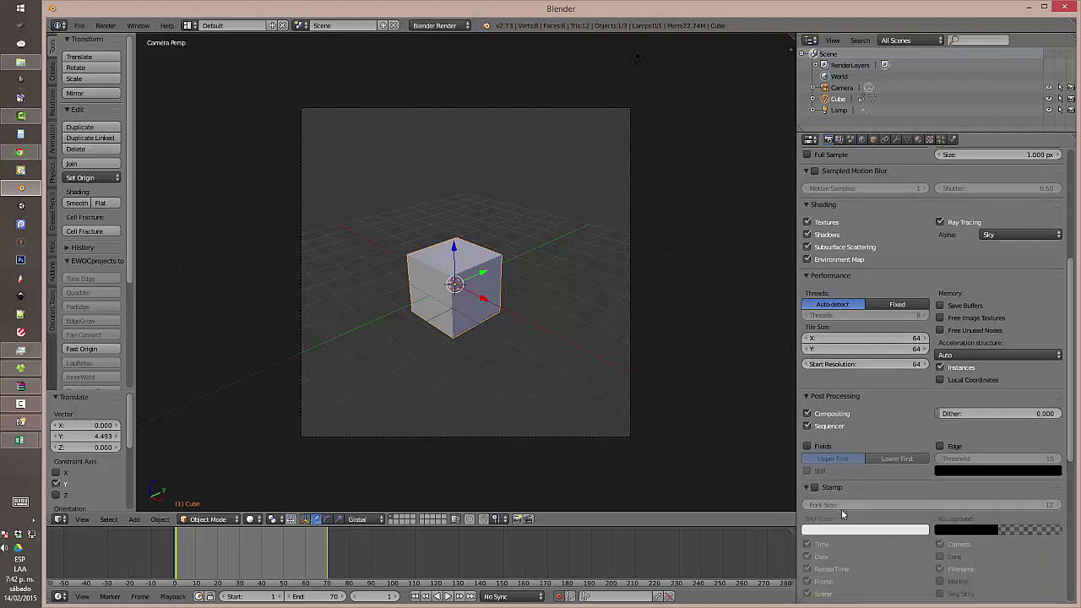
scroll(841, 509, "down", 5)
scroll(872, 503, "down", 2)
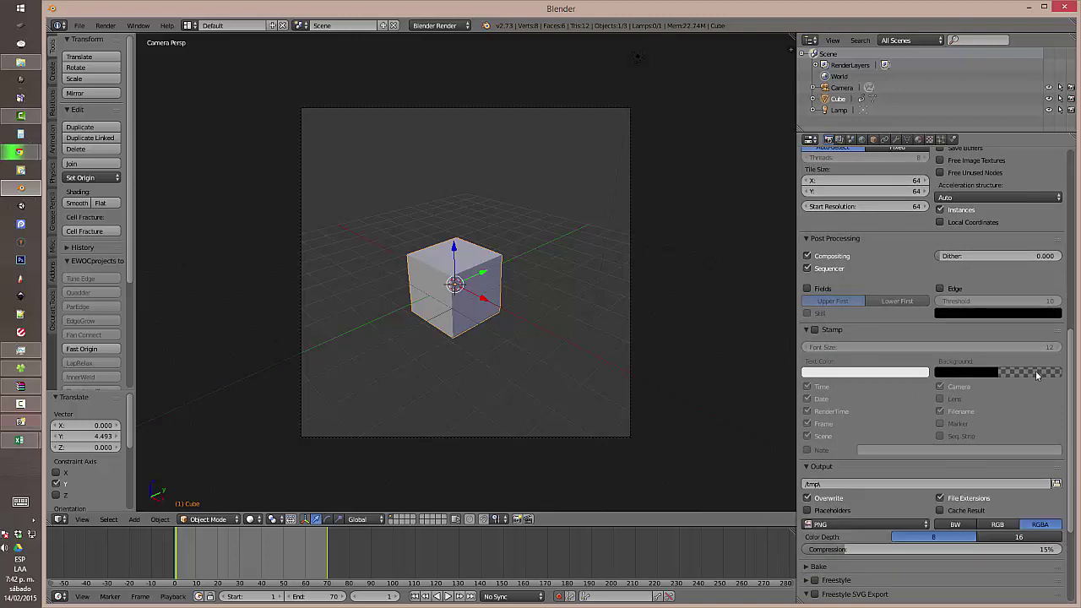
scroll(1070, 355, "down", 1)
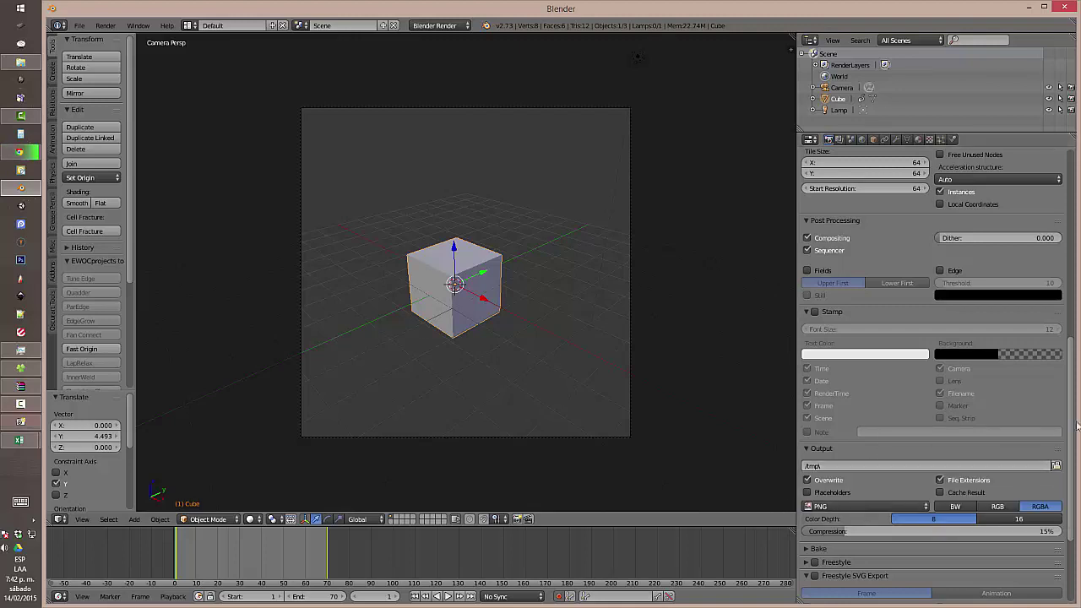
Step: Inspect the files in the render output folder and review the available output file formats without changing either setting
left_click_drag(1072, 424, 1069, 228)
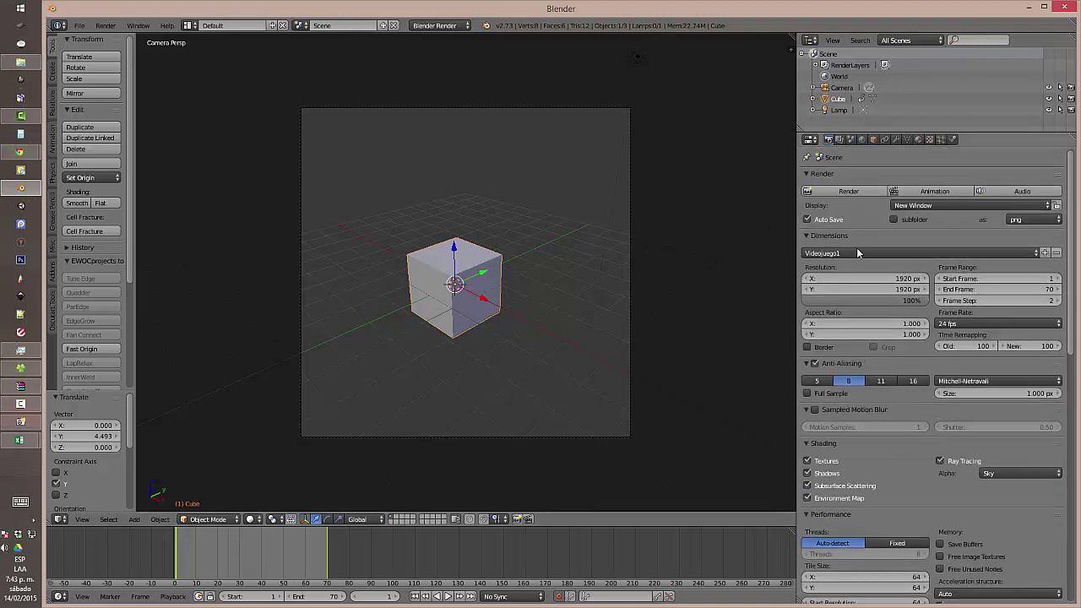
left_click_drag(1071, 240, 1072, 559)
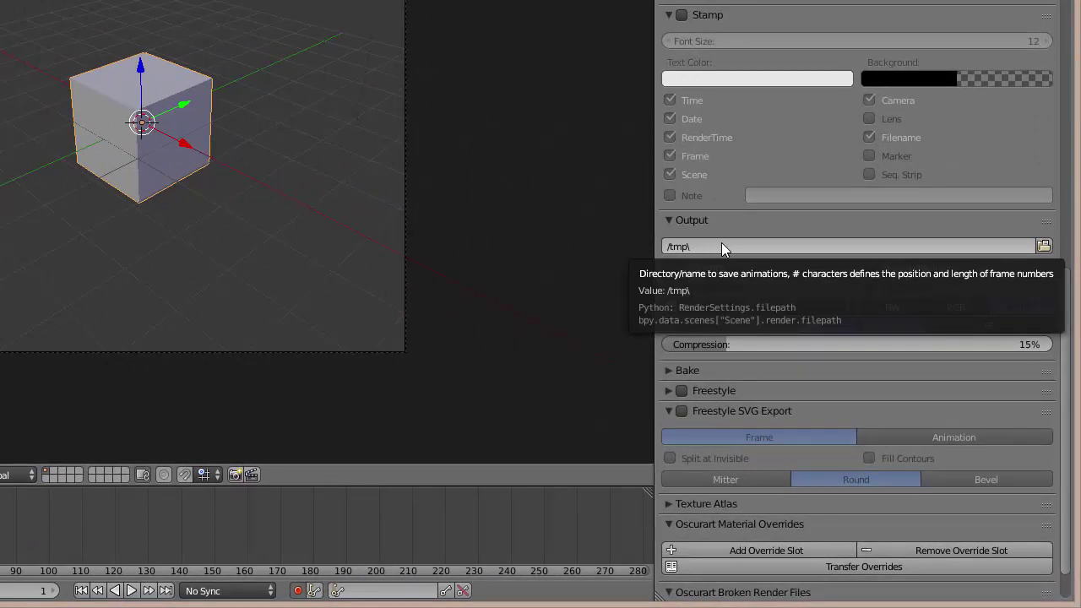
left_click(1044, 247)
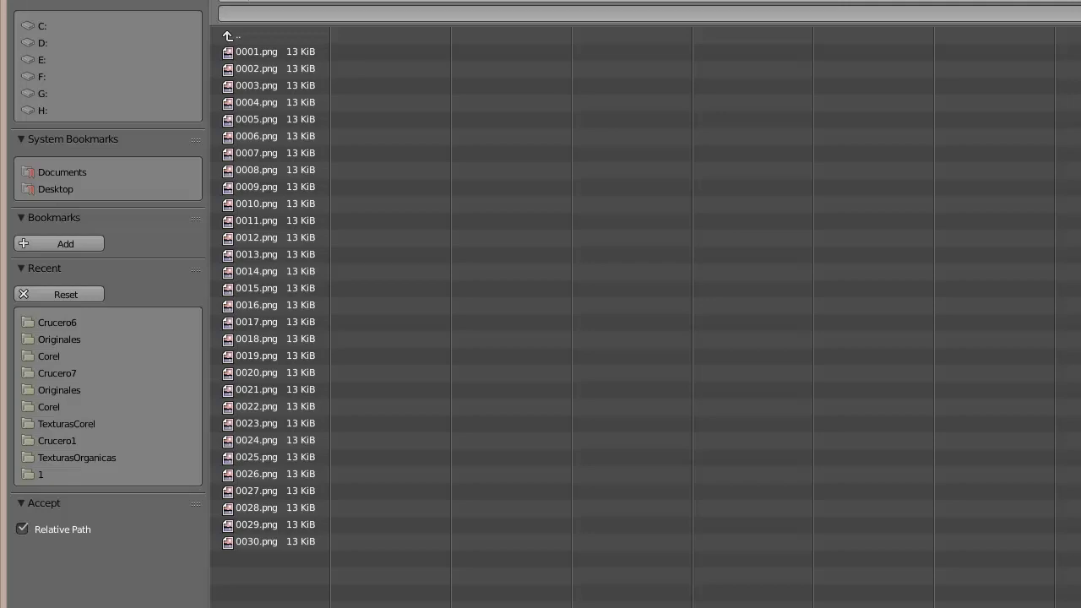
left_click(1040, 69)
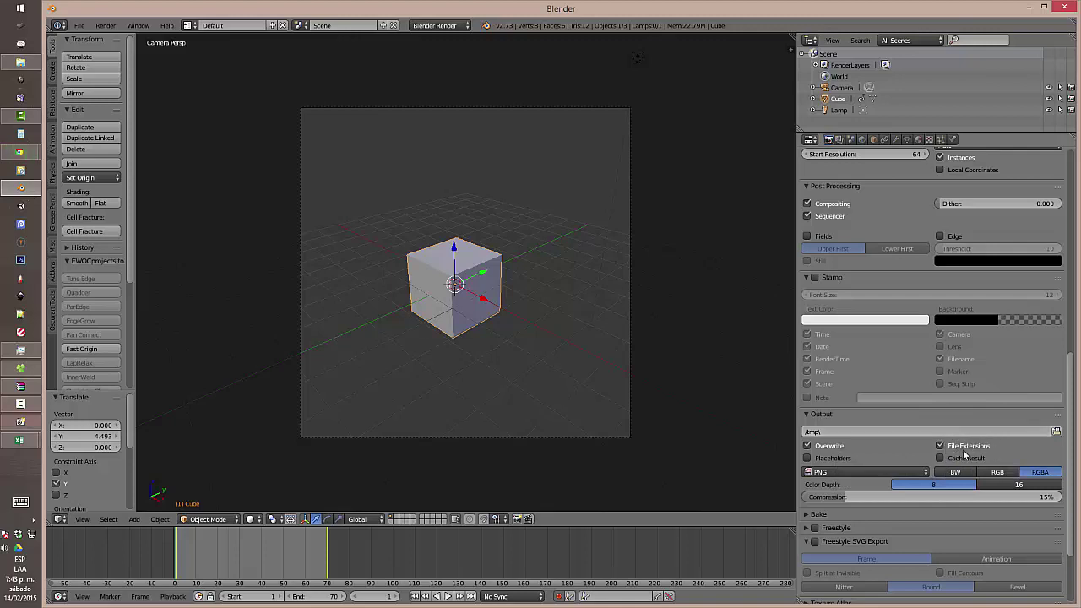
left_click(911, 474)
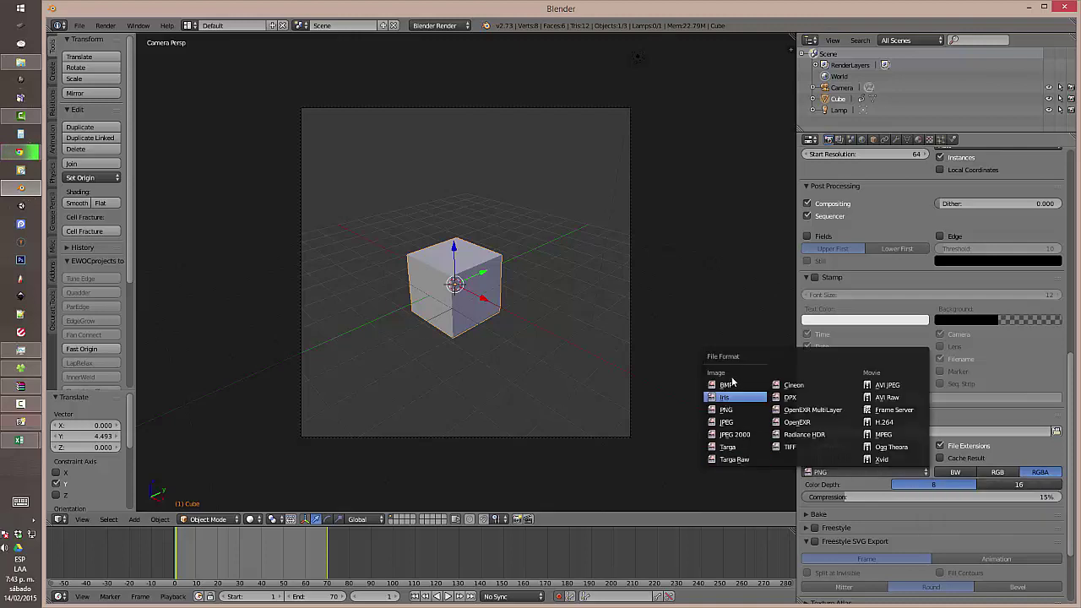
left_click(876, 473)
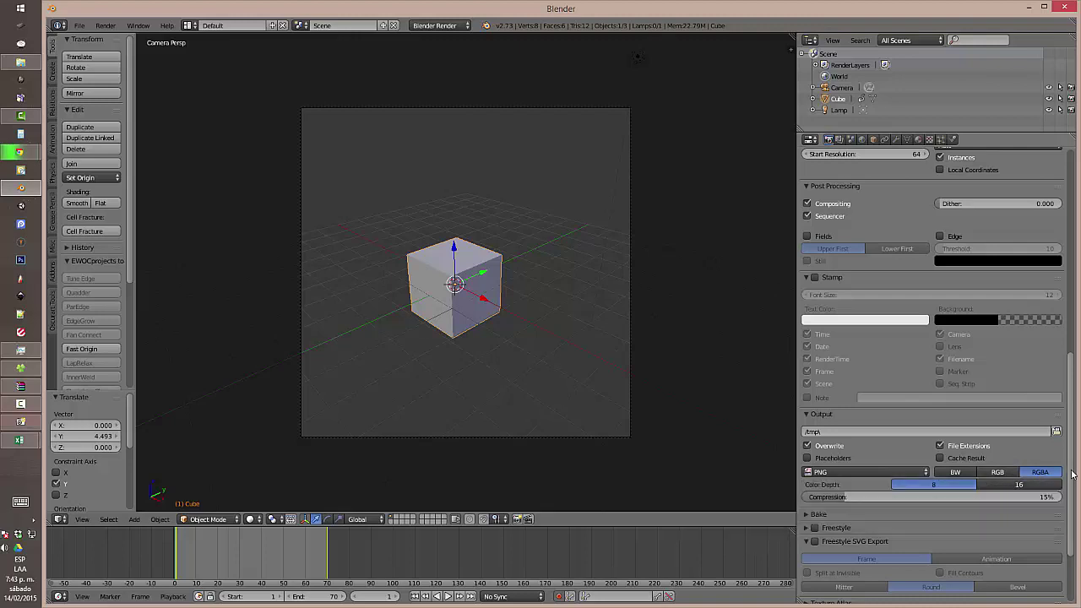
Step: Expand the Bake settings and review the available bake modes, keeping Full Render
left_click_drag(1070, 471, 1072, 492)
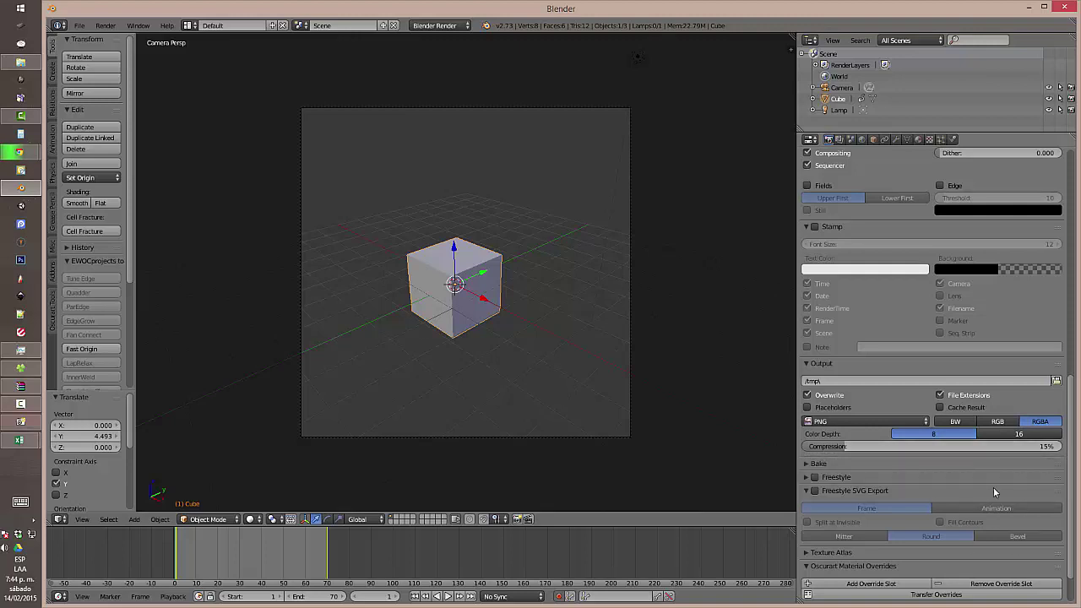
left_click(812, 464)
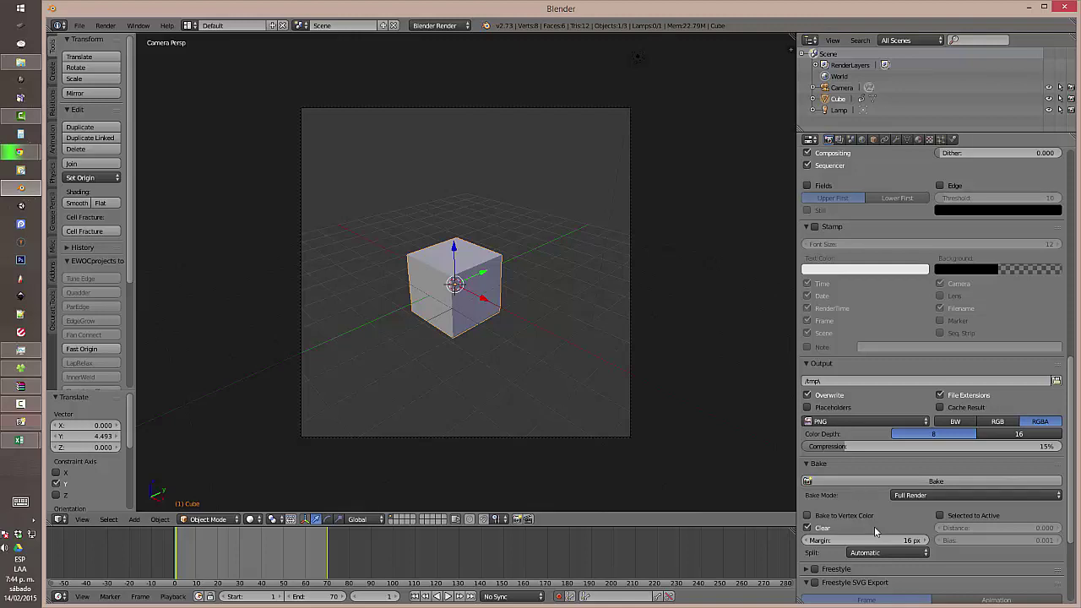
left_click(930, 497)
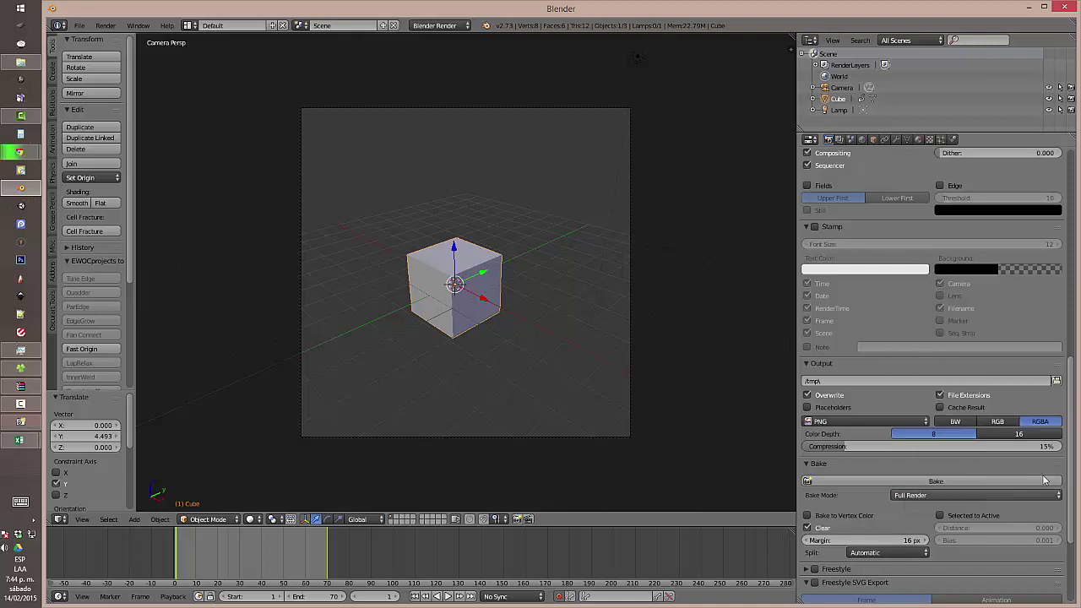
Step: Expand the Freestyle settings and render the current frame with Freestyle disabled, closing the result after viewing it
left_click_drag(1071, 469, 1071, 499)
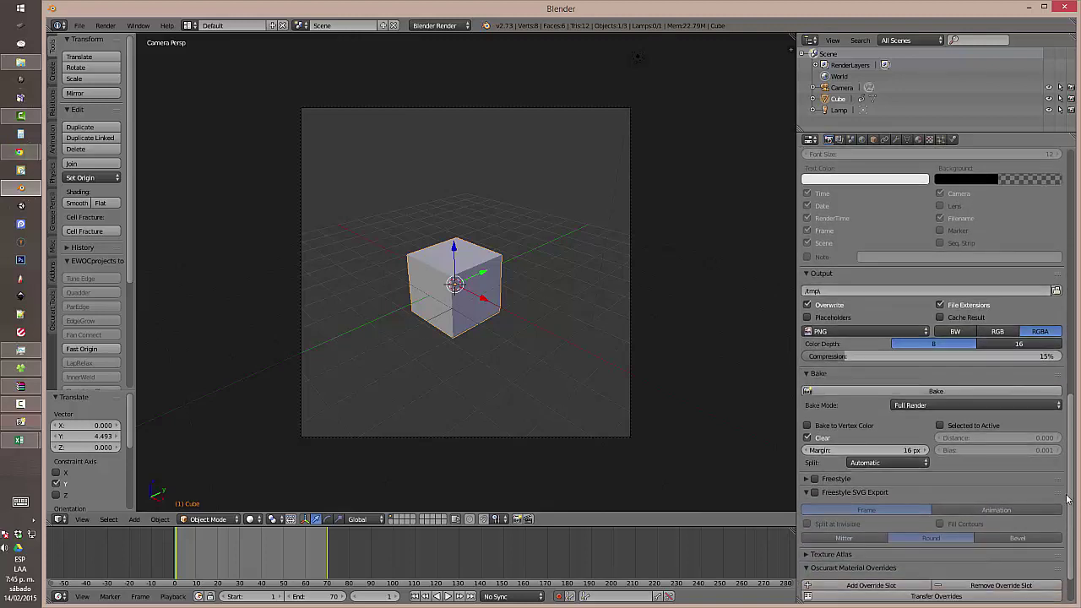
left_click(807, 481)
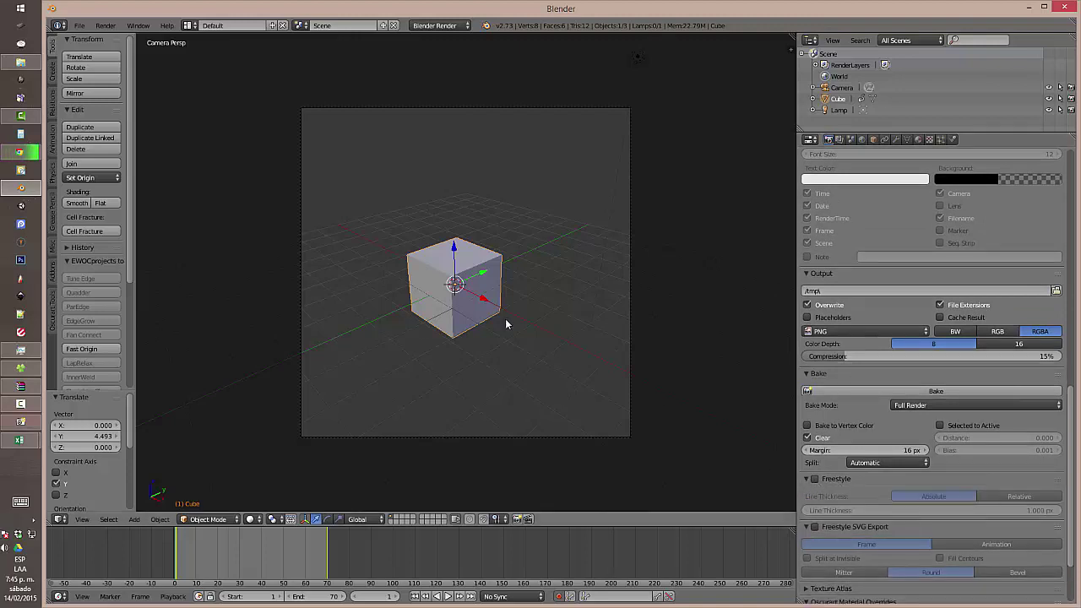
key("F12")
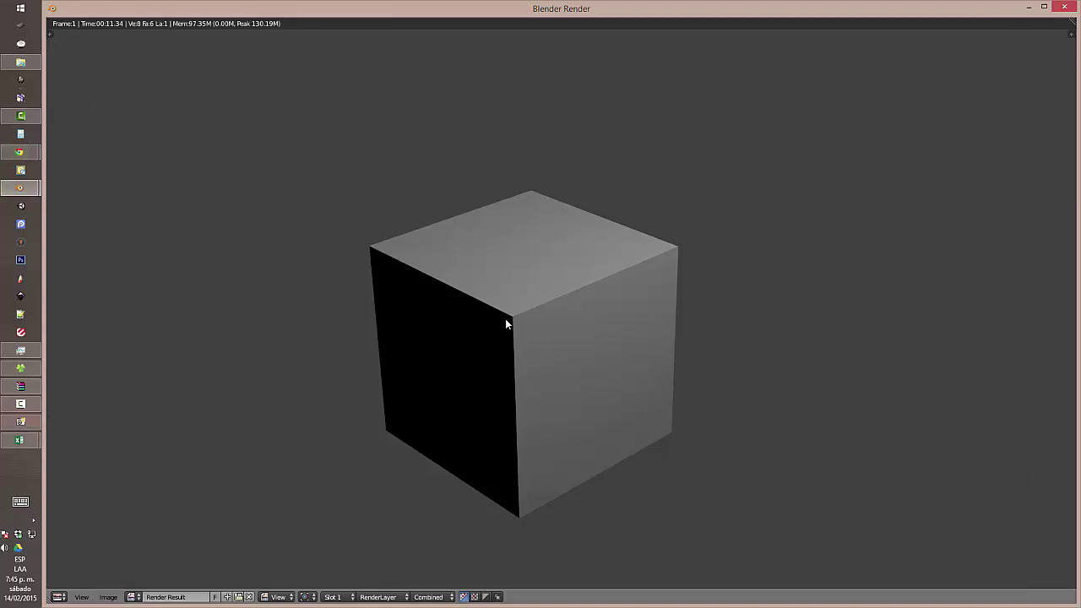
key("Escape")
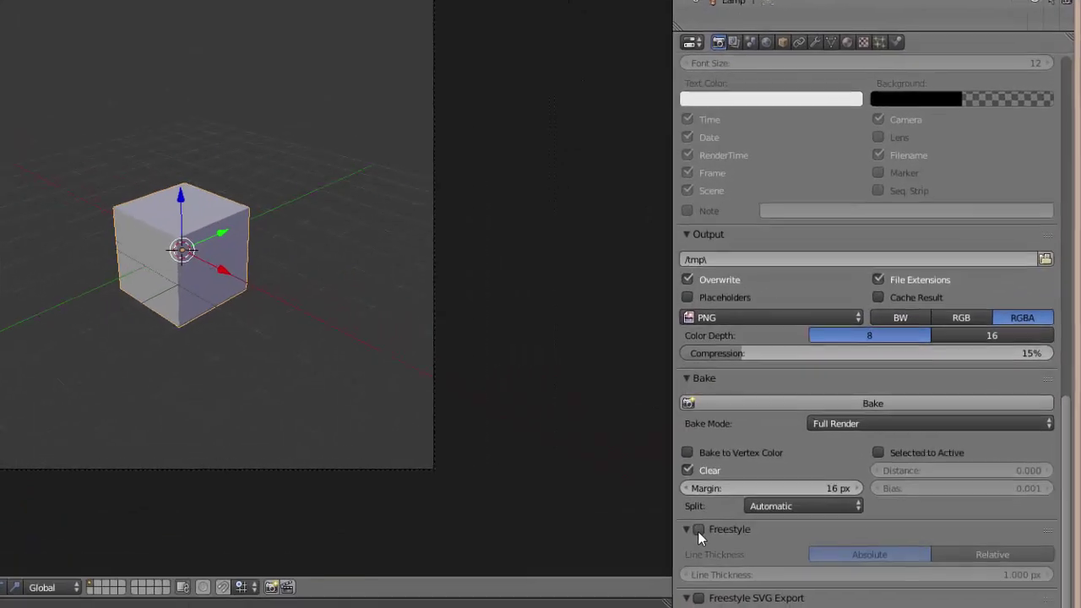
Step: Render the current frame with Freestyle enabled to compare the outlines, and disable Freestyle again
left_click(815, 479)
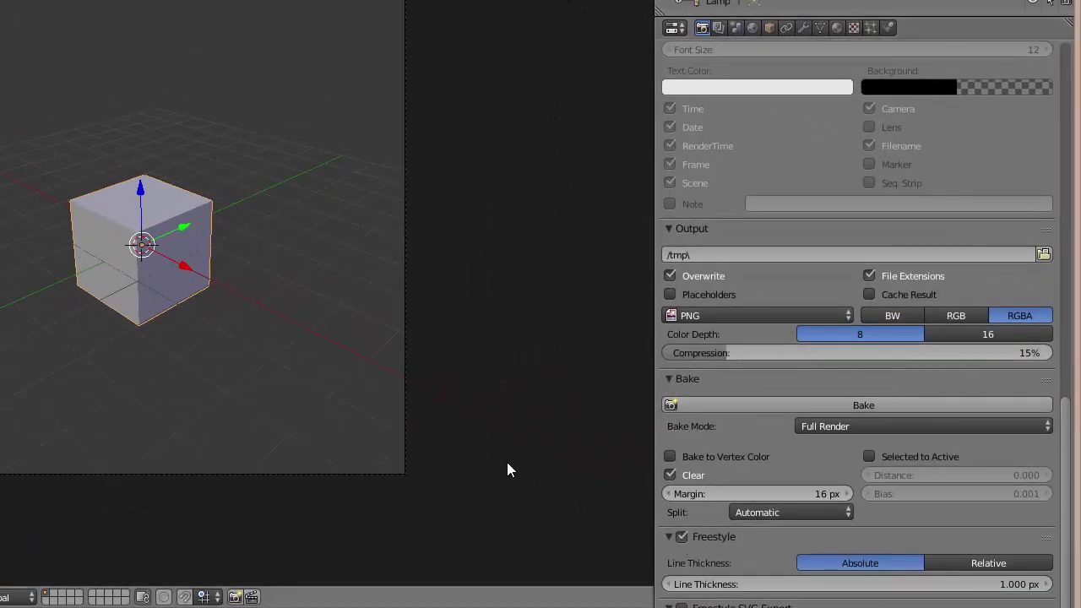
key("F12")
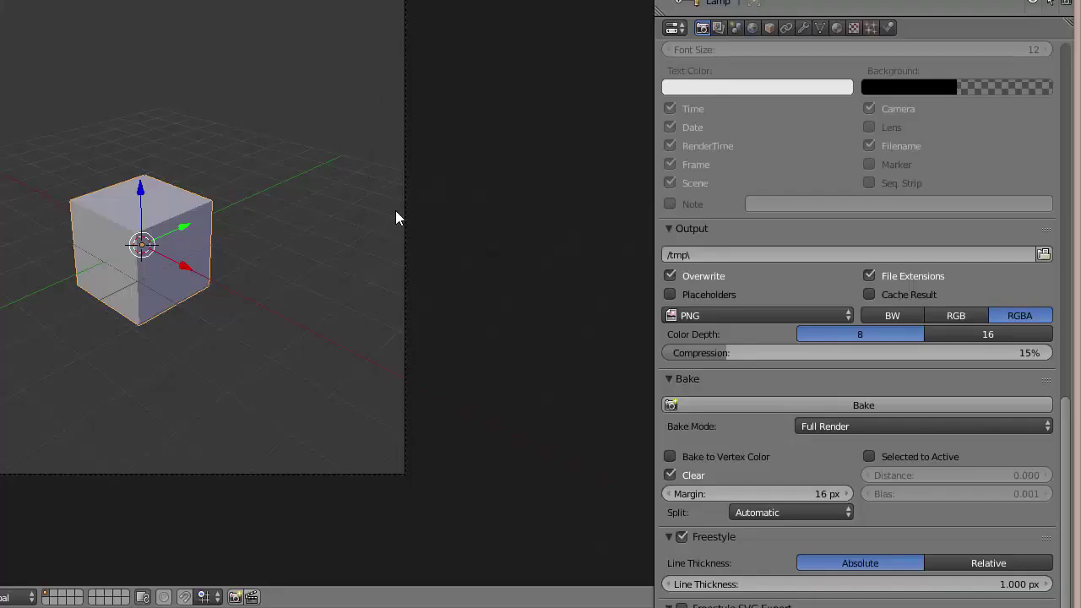
left_click(681, 537)
Step: Collapse the Render section at the start of the scene's render settings
scroll(803, 601, "down", 3)
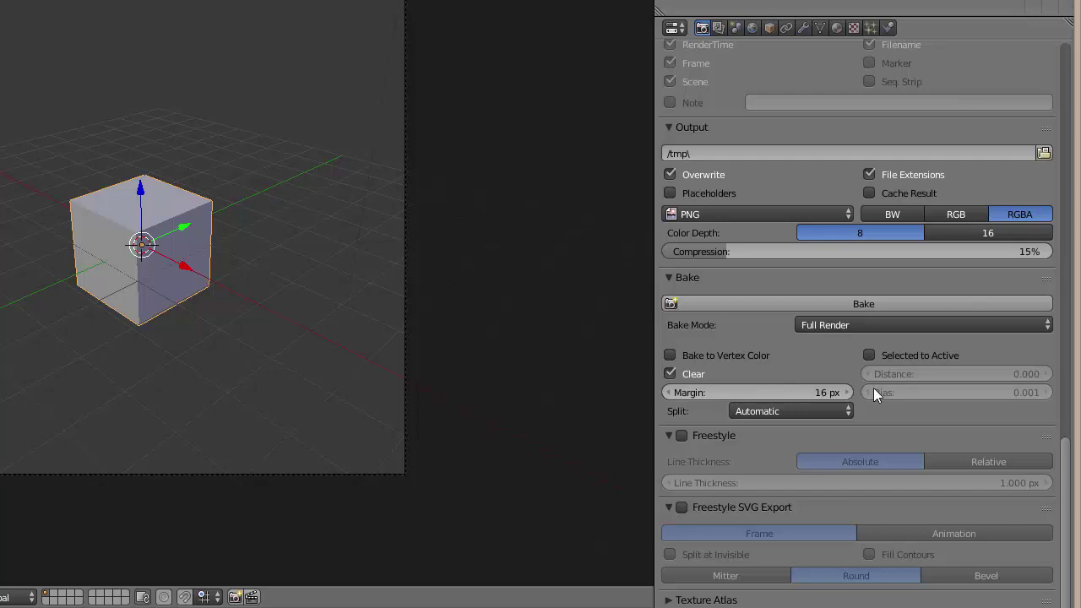
scroll(873, 387, "up", 12)
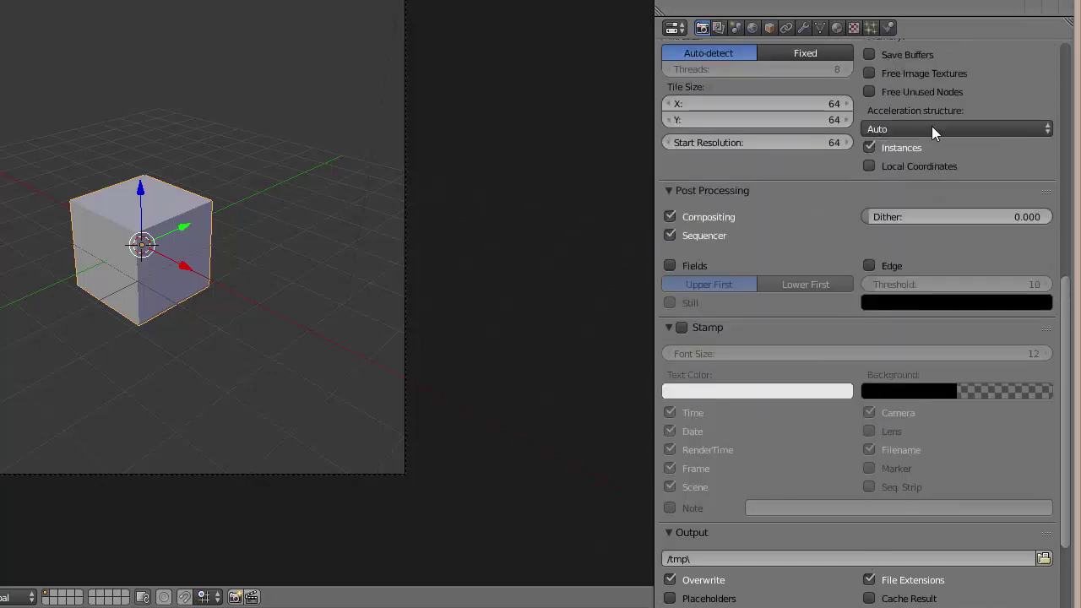
left_click_drag(1066, 309, 1077, 61)
left_click(669, 80)
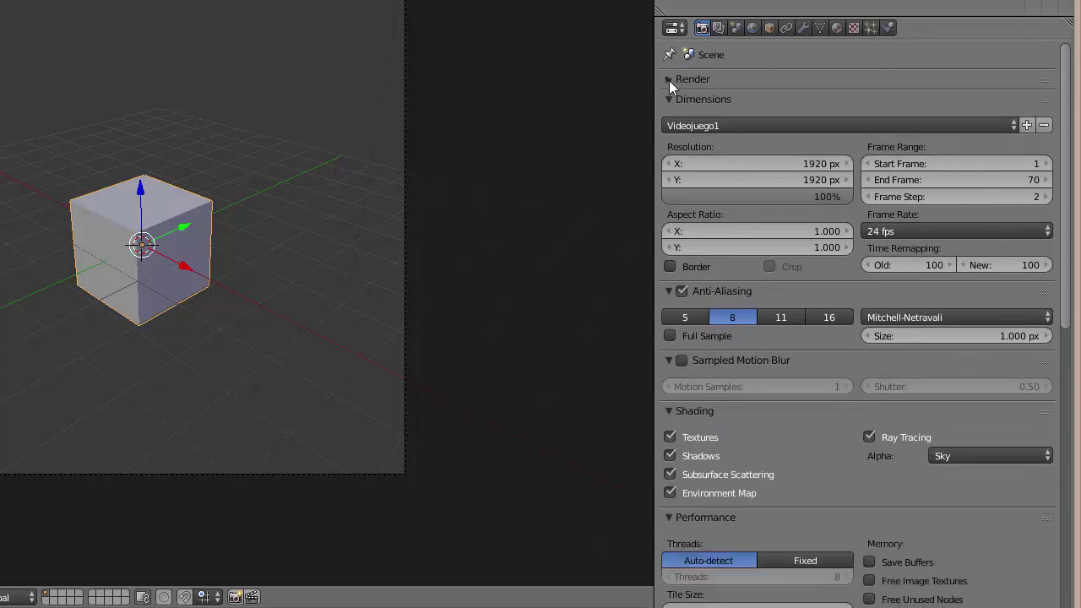
Step: Collapse all remaining sections of the render settings, from Dimensions through Oscurart Broken Render Files
left_click(668, 100)
left_click(669, 119)
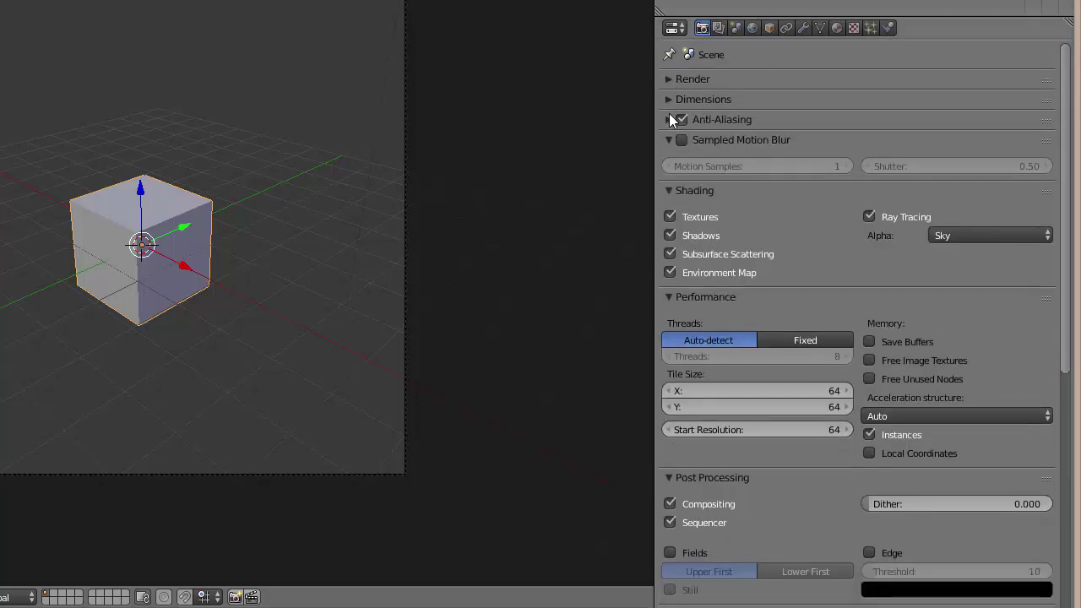
left_click(668, 141)
left_click(668, 160)
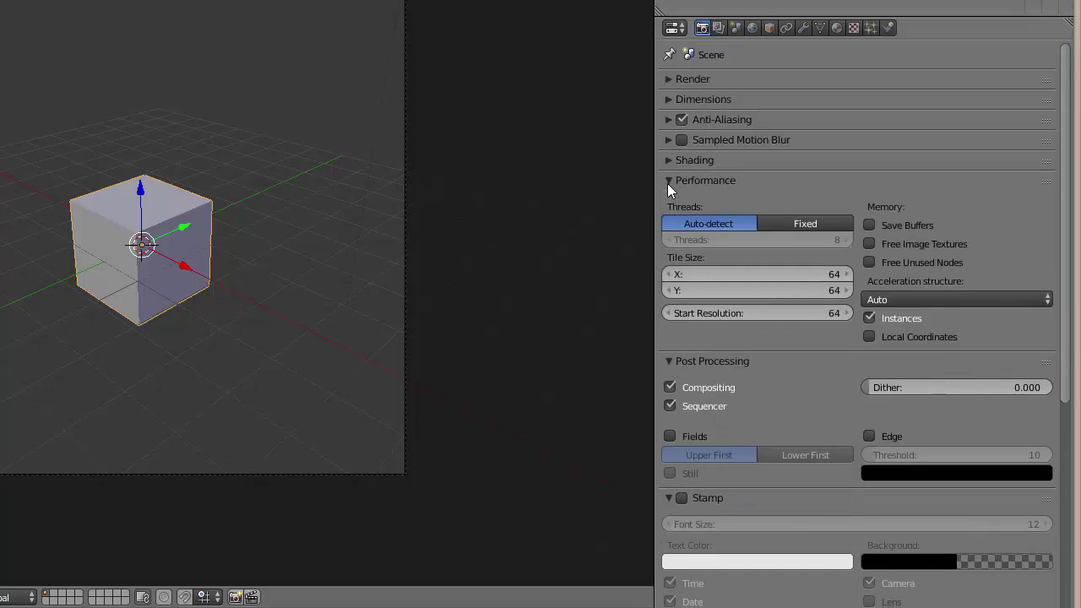
left_click(668, 183)
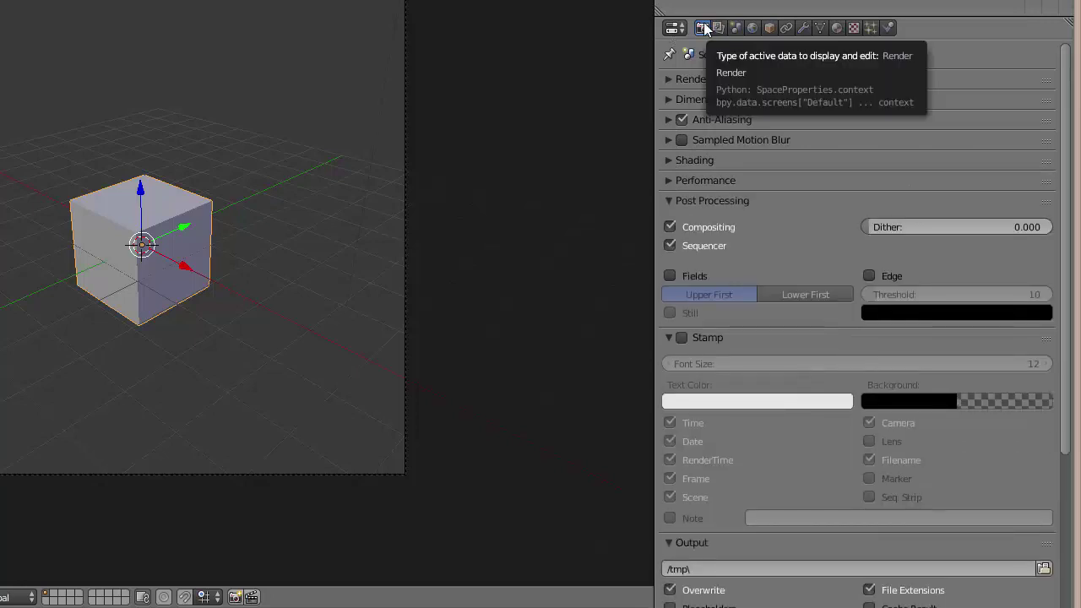
left_click(671, 202)
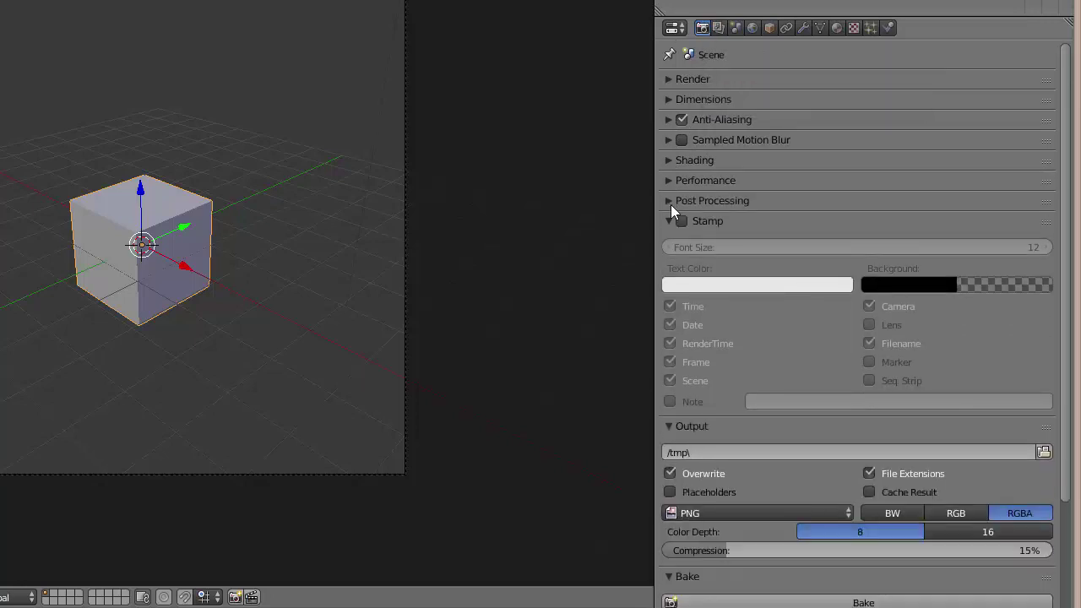
left_click(667, 223)
left_click(670, 237)
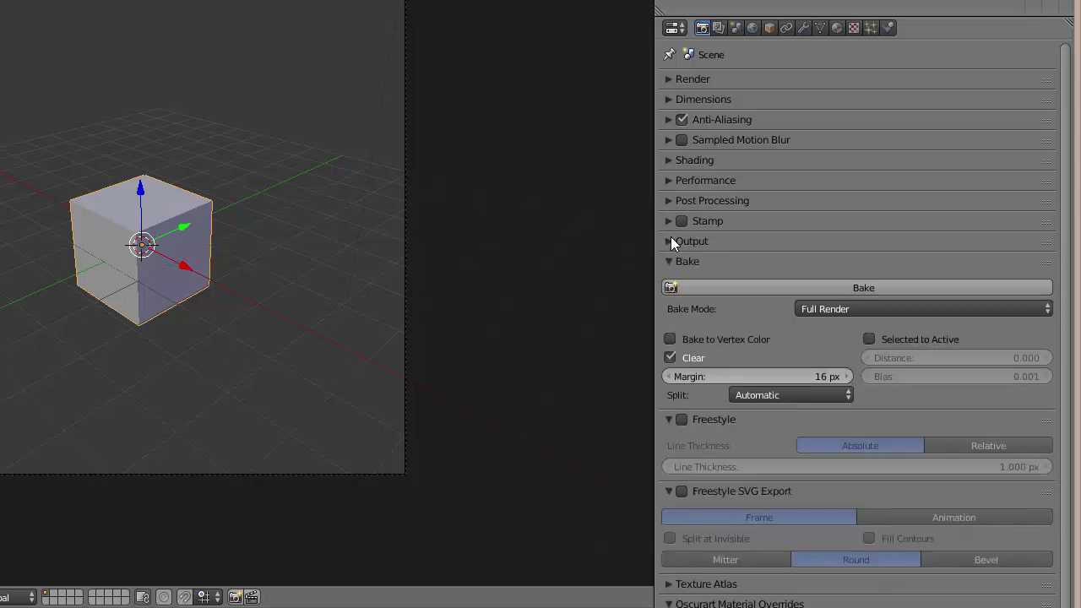
left_click(669, 263)
left_click(668, 284)
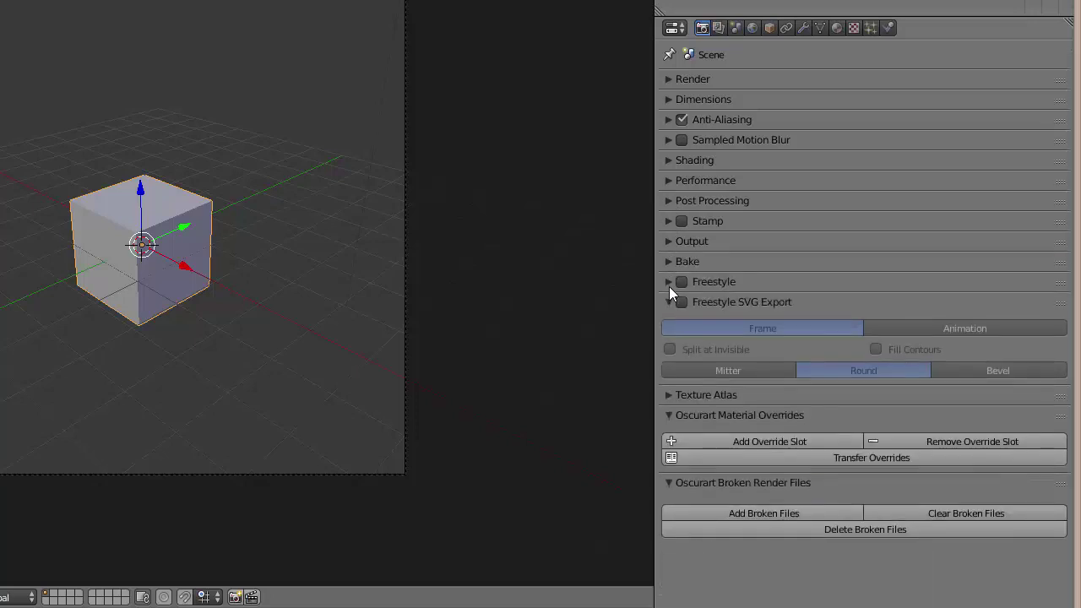
left_click(668, 301)
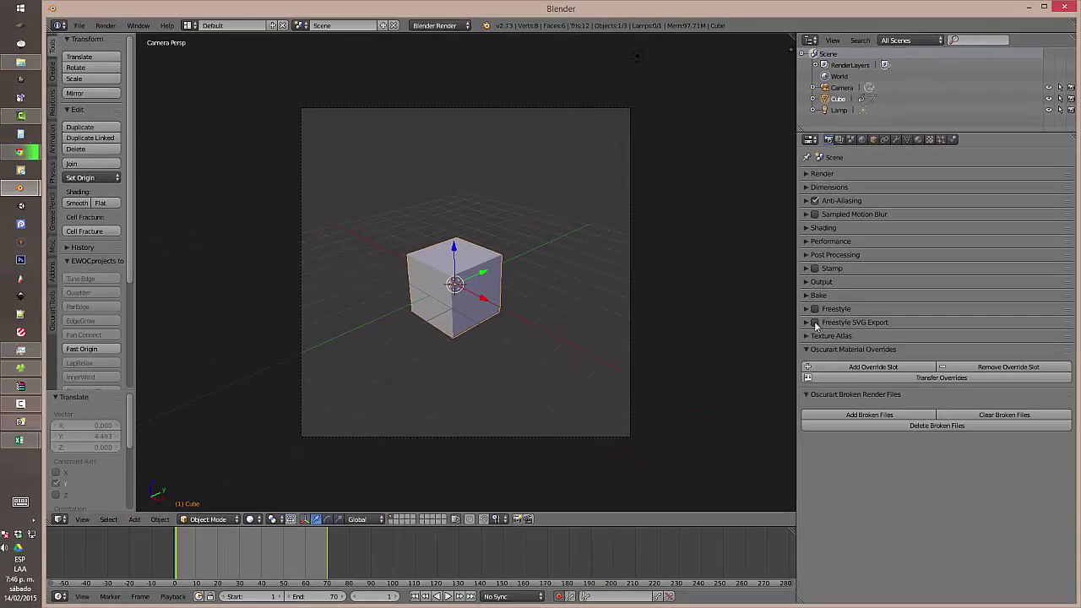
left_click(806, 350)
left_click(807, 363)
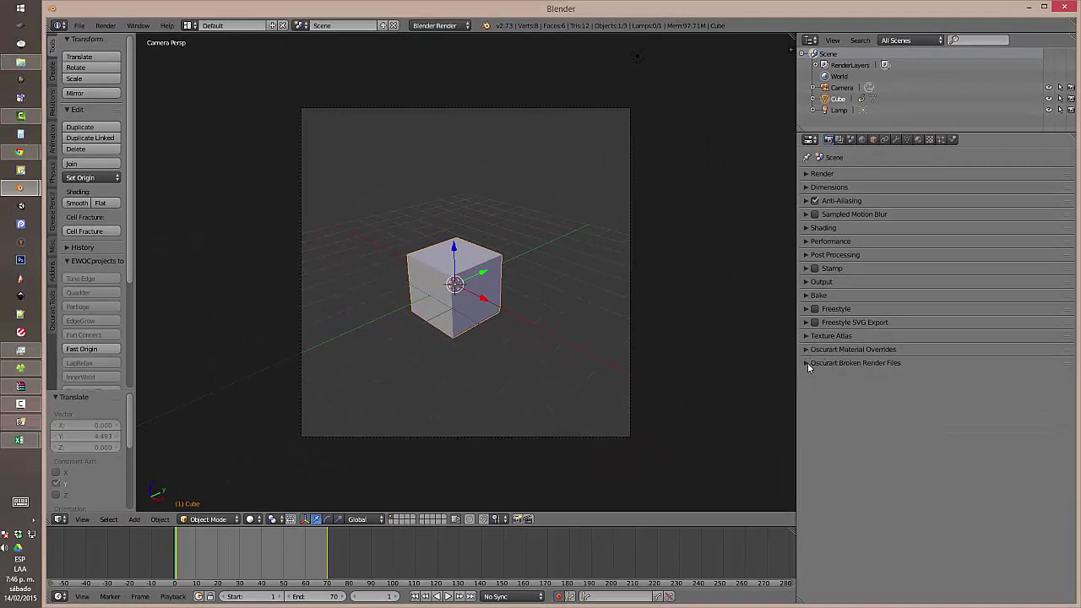
Step: View the render layer settings, then open the scene settings and review the scene camera choices, keeping Camera
left_click(839, 141)
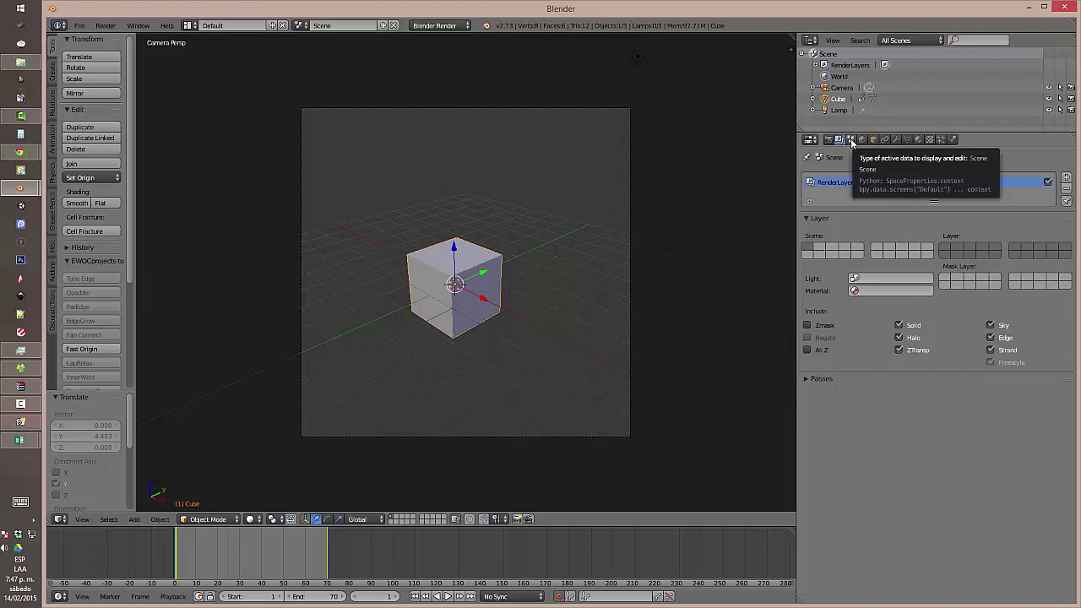
left_click(851, 140)
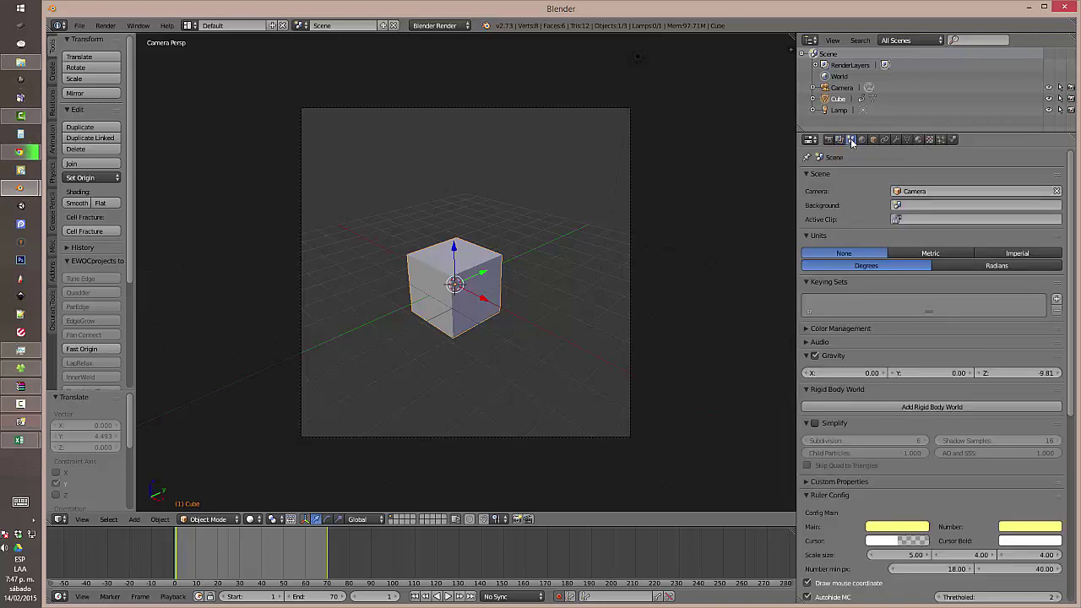
left_click(914, 192)
left_click(880, 187)
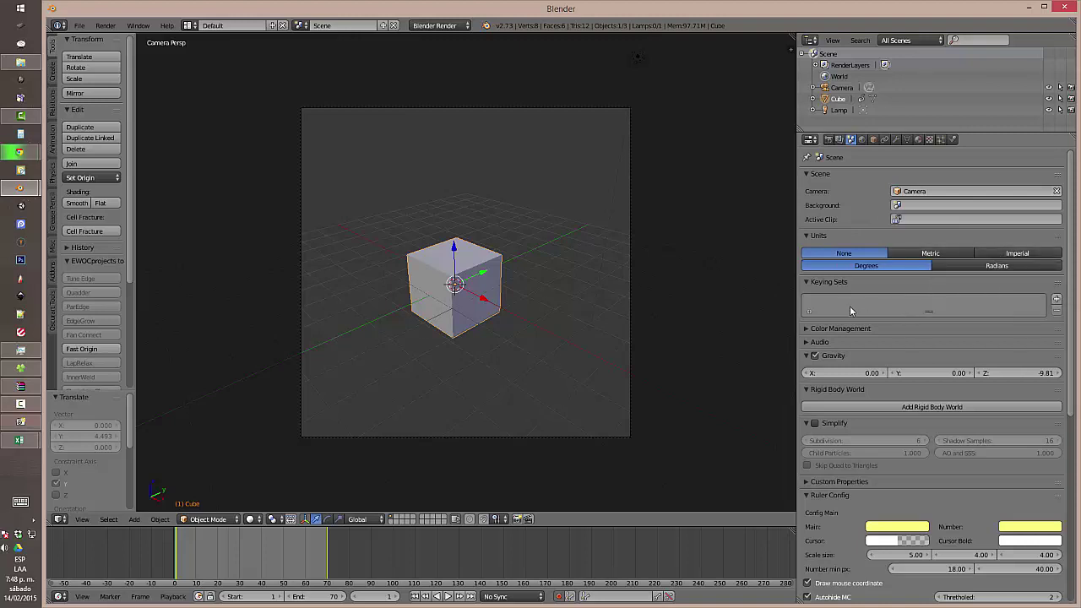
Step: Expand the Color Management settings and review the display device and view transform options, keeping sRGB and Default
left_click(823, 328)
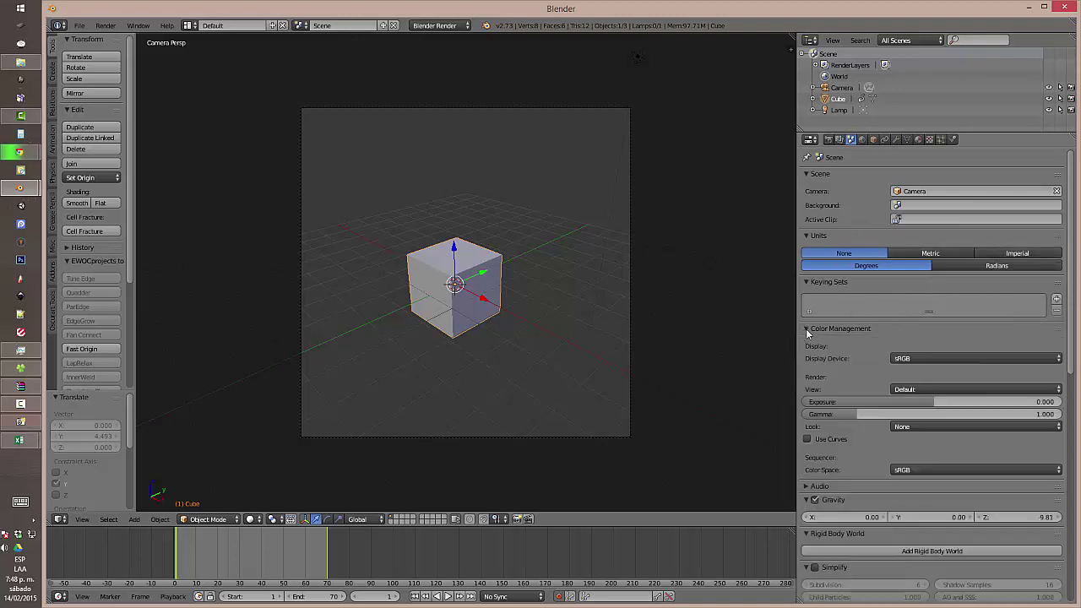
left_click(916, 360)
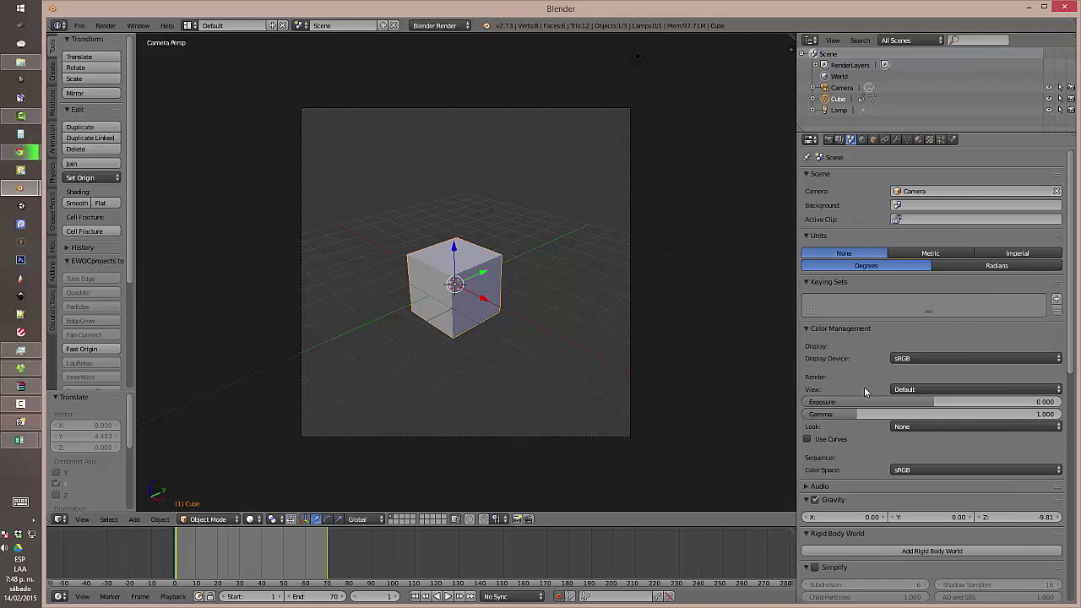
left_click(918, 390)
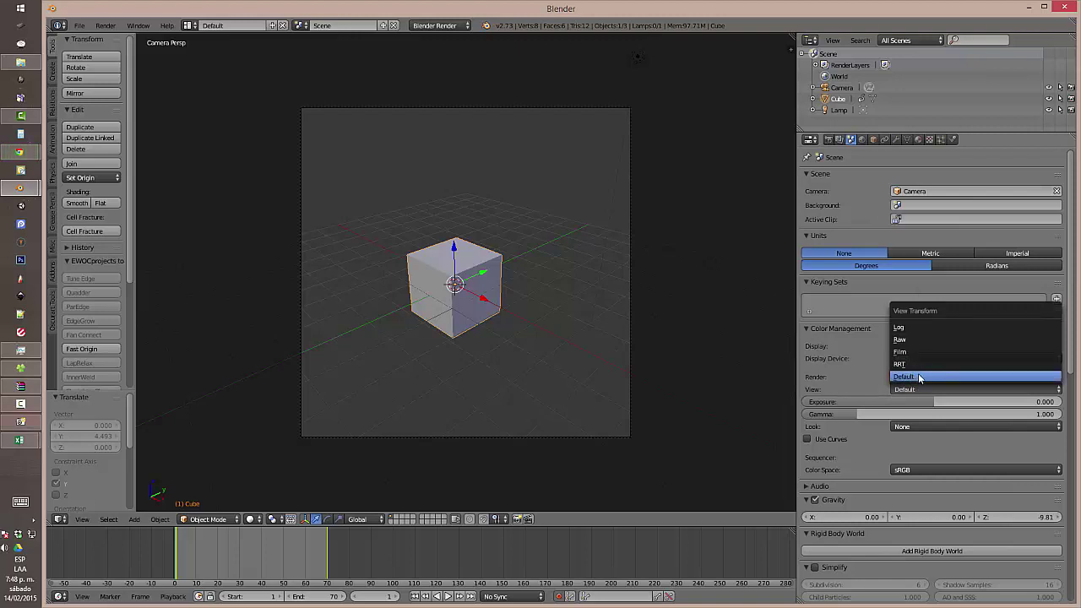
left_click(863, 378)
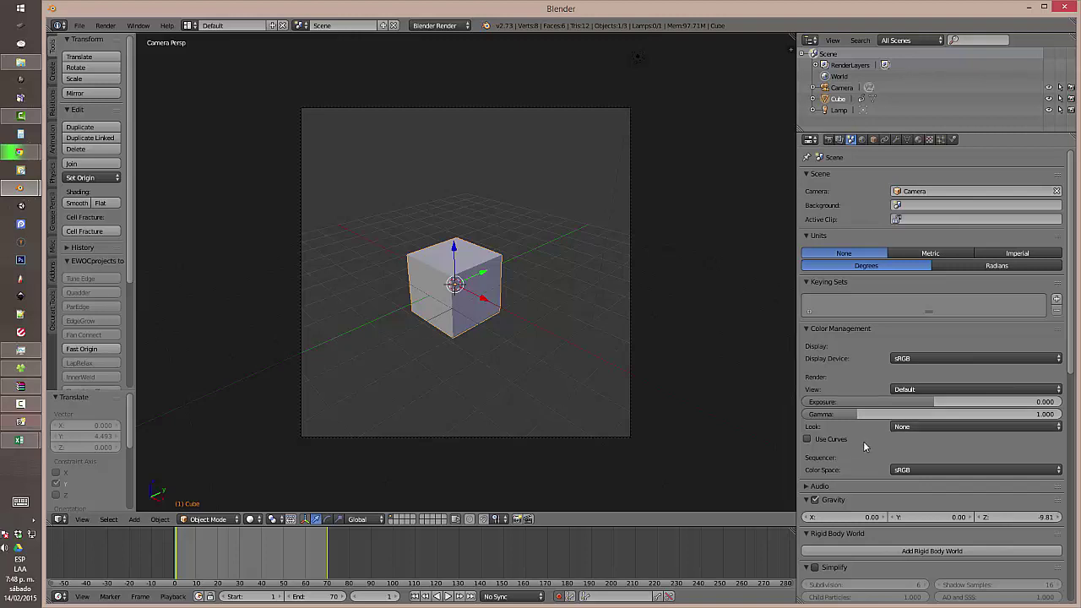
Step: Set the Color Management look to Kodak Gold 200 and render the current frame, closing the result after viewing it
left_click(902, 429)
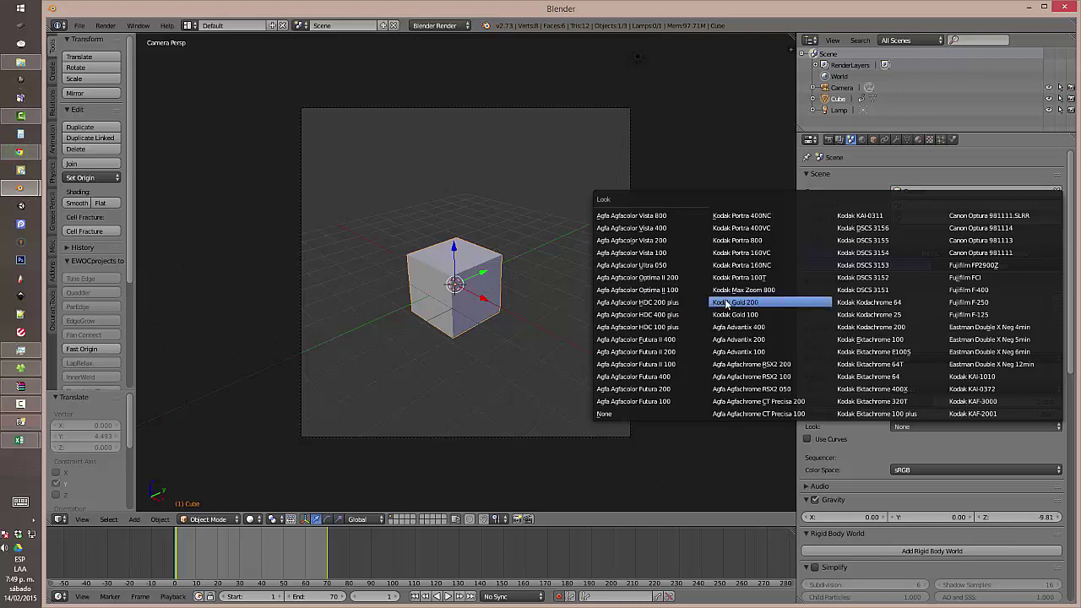
left_click(723, 304)
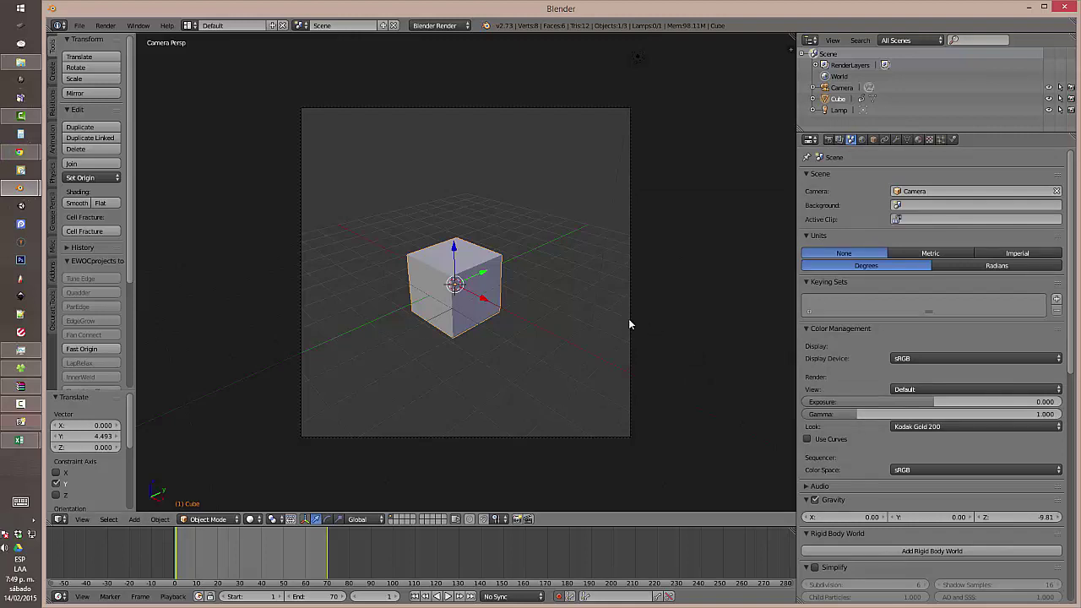
key("F12")
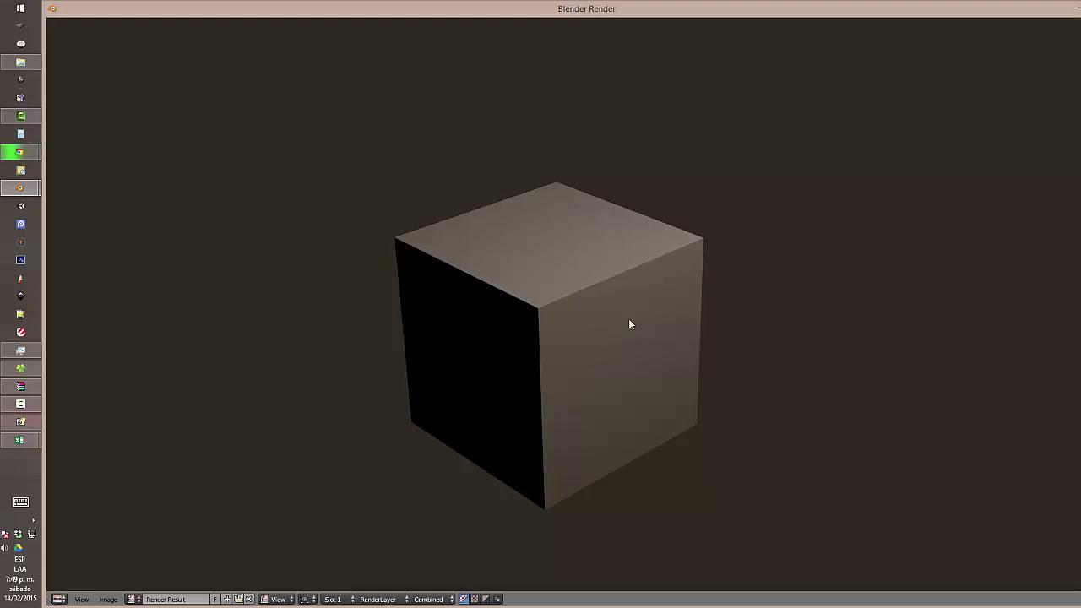
key("Escape")
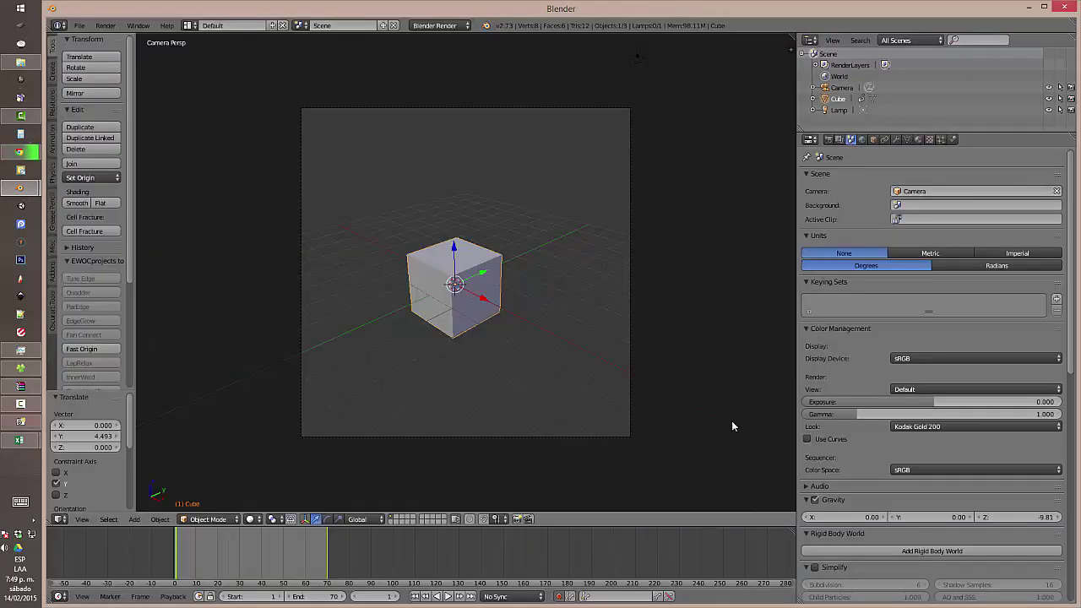
Step: Expand the Audio settings and examine the remaining scene sections, including Gravity, Rigid Body World, Simplify, Custom Properties and Ruler Config
left_click(807, 486)
scroll(846, 477, "down", 2)
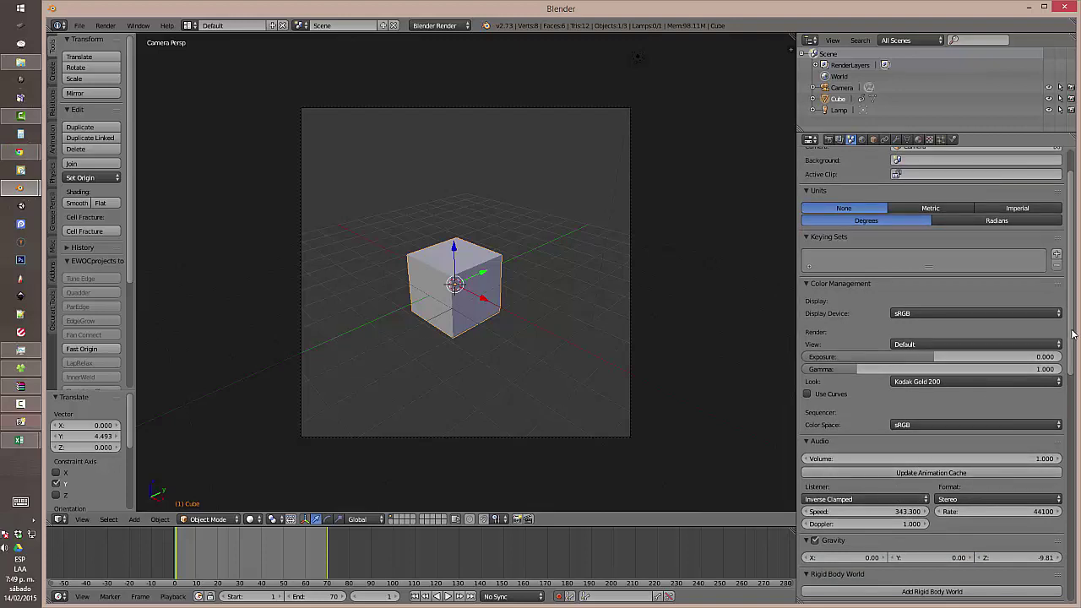
left_click_drag(1069, 336, 1067, 420)
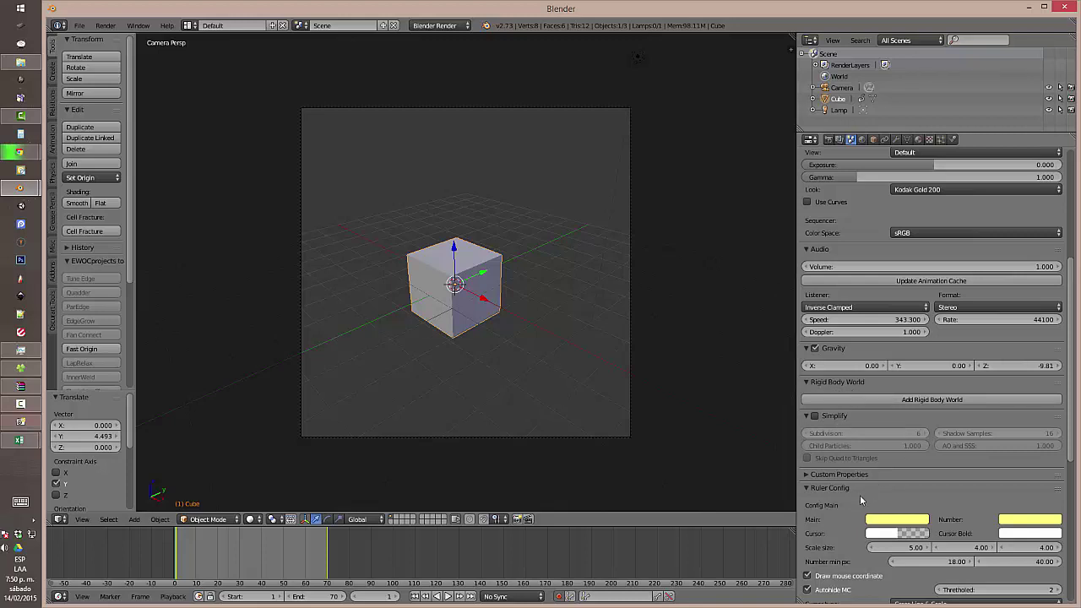
scroll(823, 408, "down", 3)
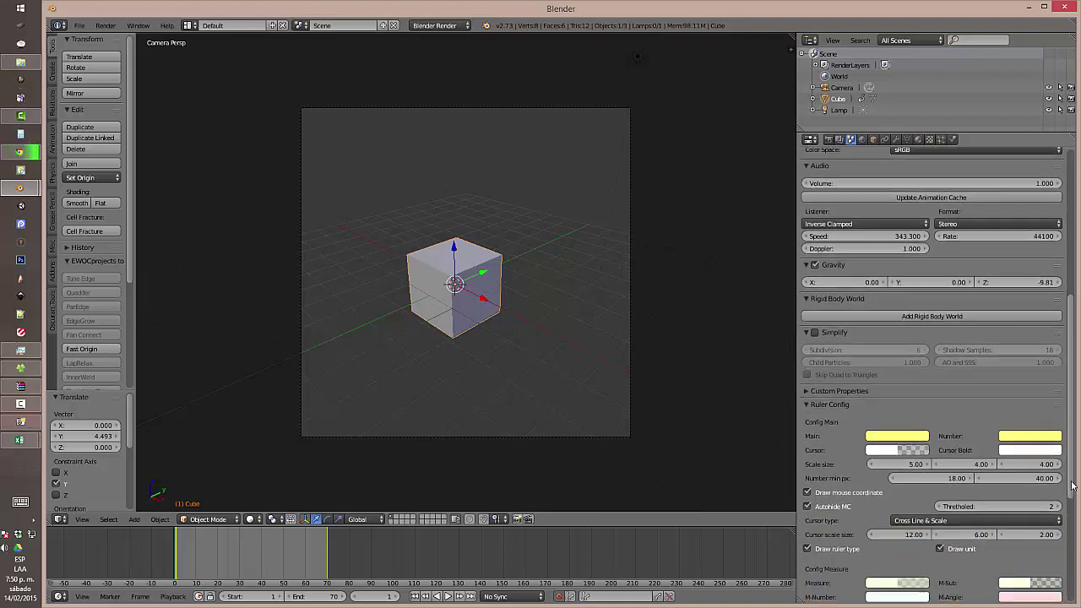
left_click(808, 392)
left_click(807, 392)
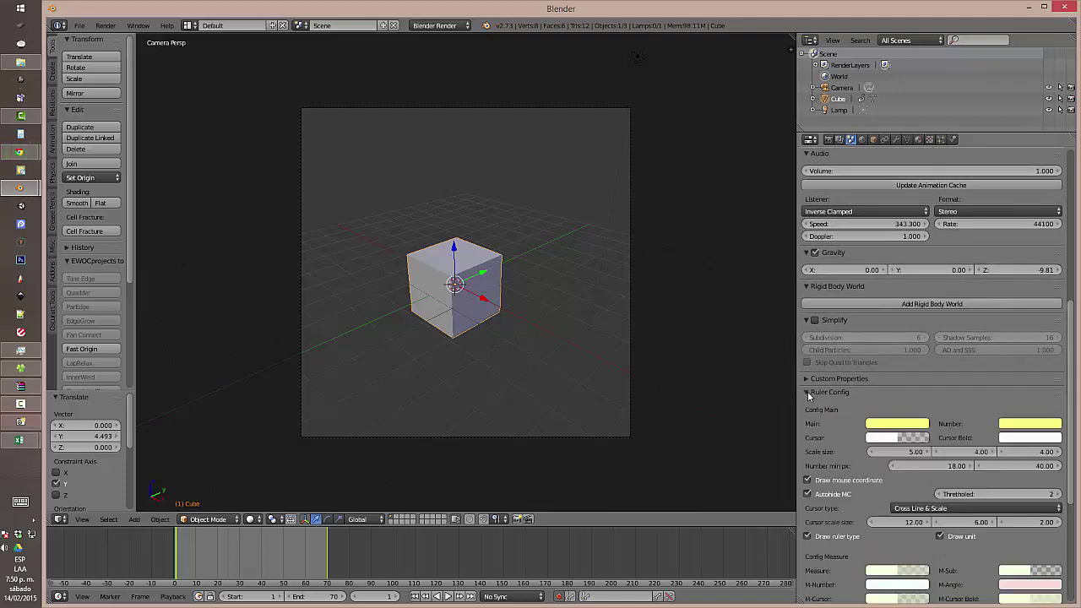
scroll(870, 537, "down", 5)
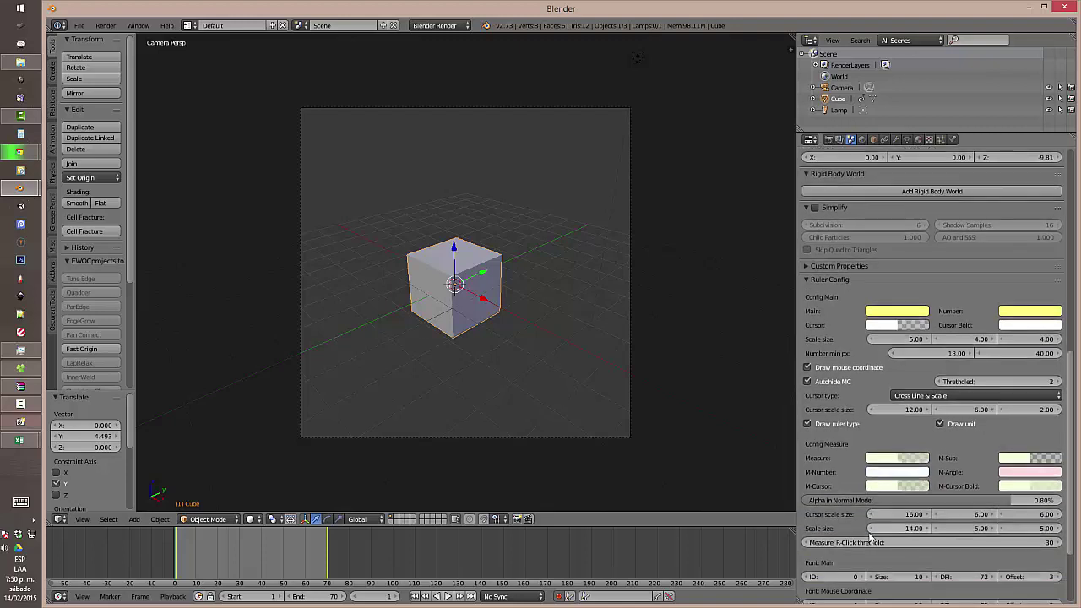
scroll(870, 525, "down", 1)
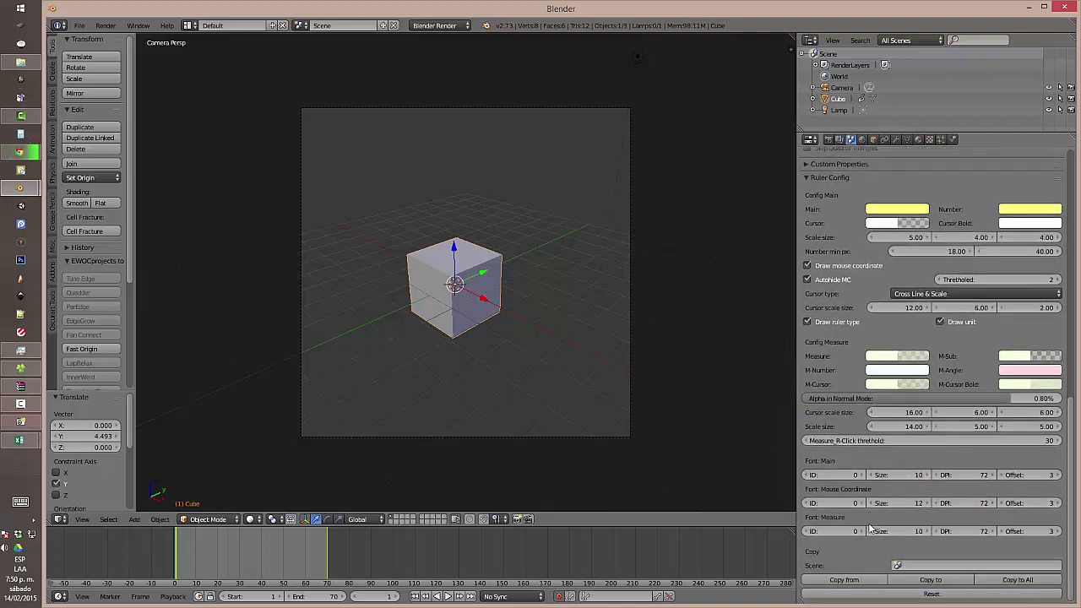
scroll(905, 500, "up", 5)
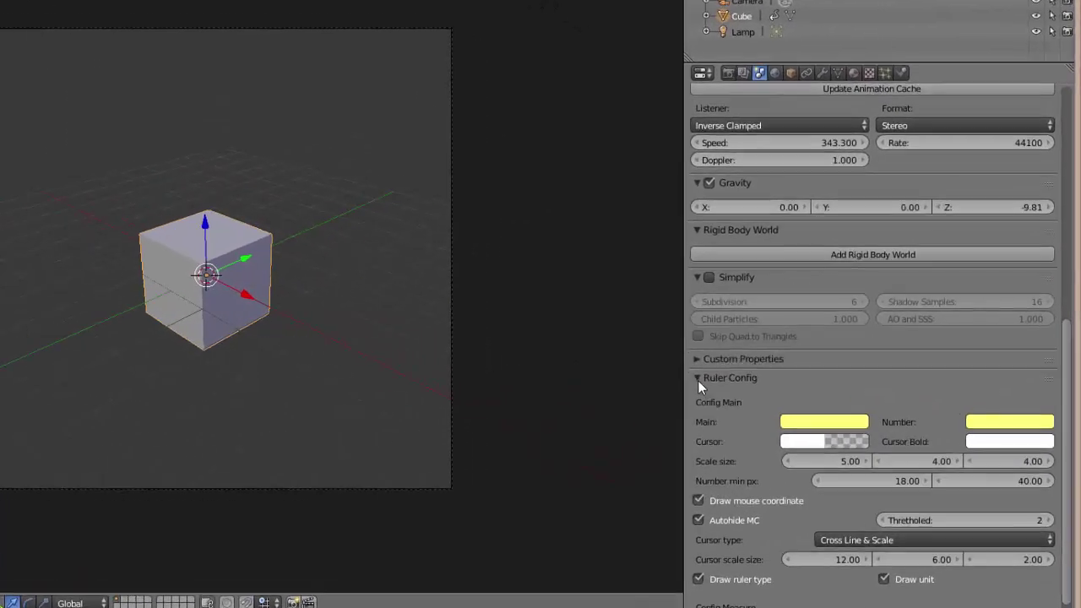
left_click(810, 357)
scroll(677, 384, "up", 14)
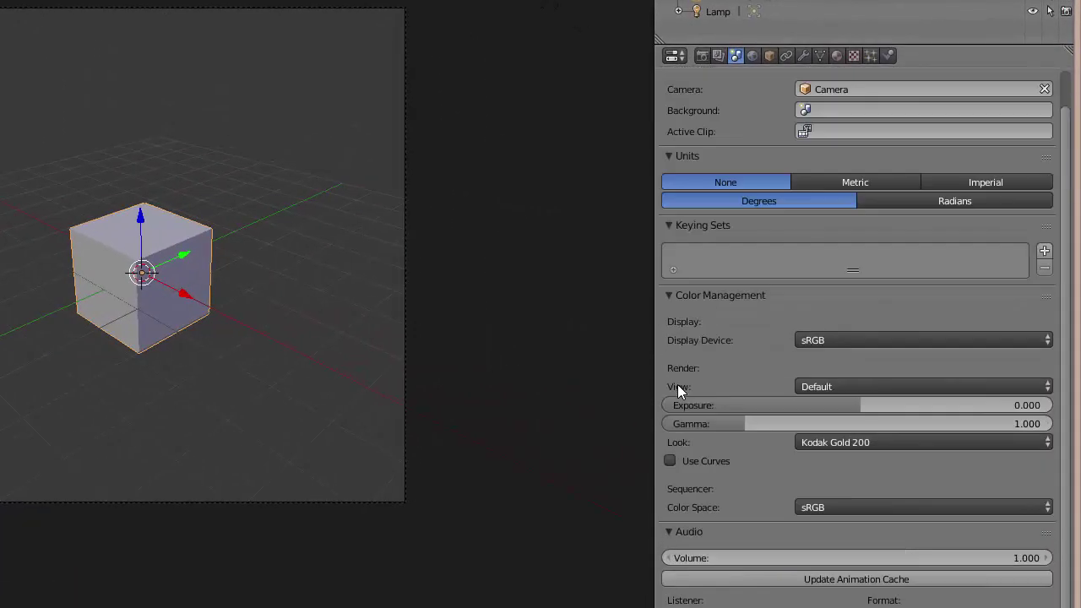
Step: Set the world's horizon color to black and render the current frame, closing the result after viewing it
left_click(753, 56)
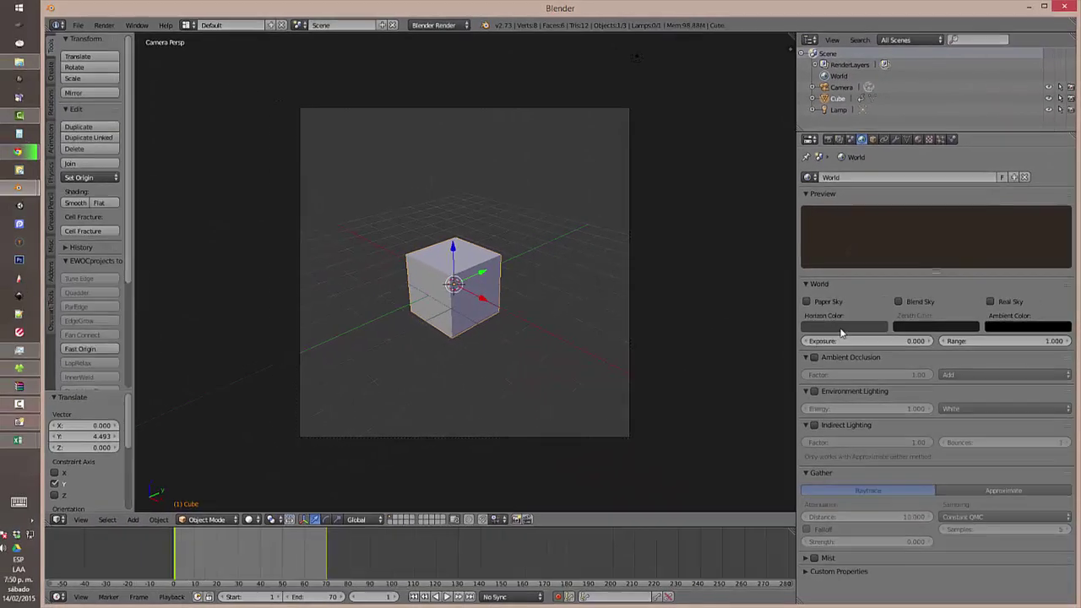
left_click(721, 337)
left_click_drag(897, 234, 901, 272)
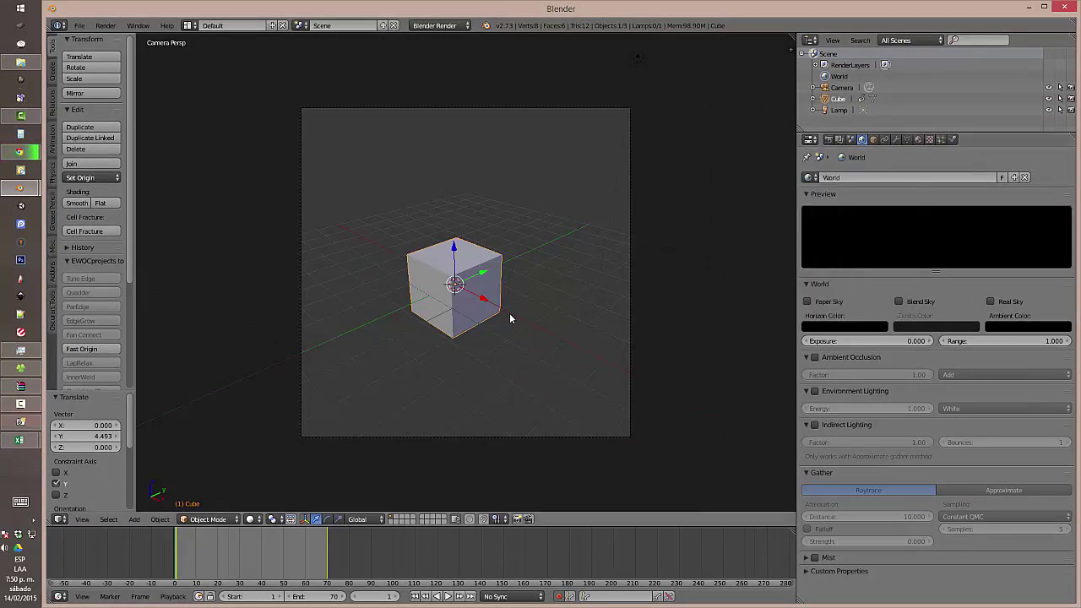
key("F12")
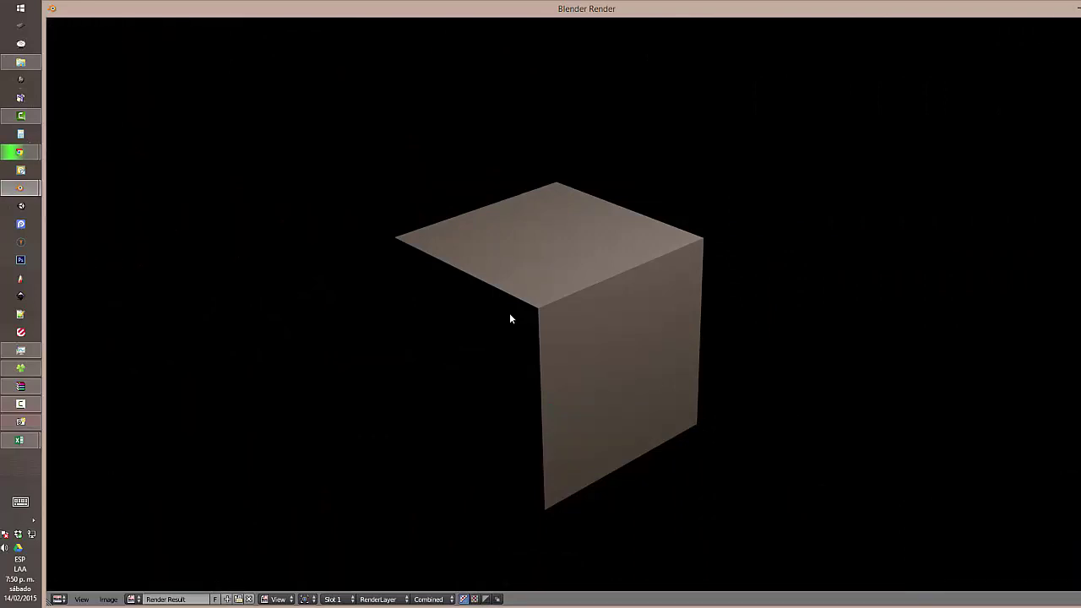
key("Escape")
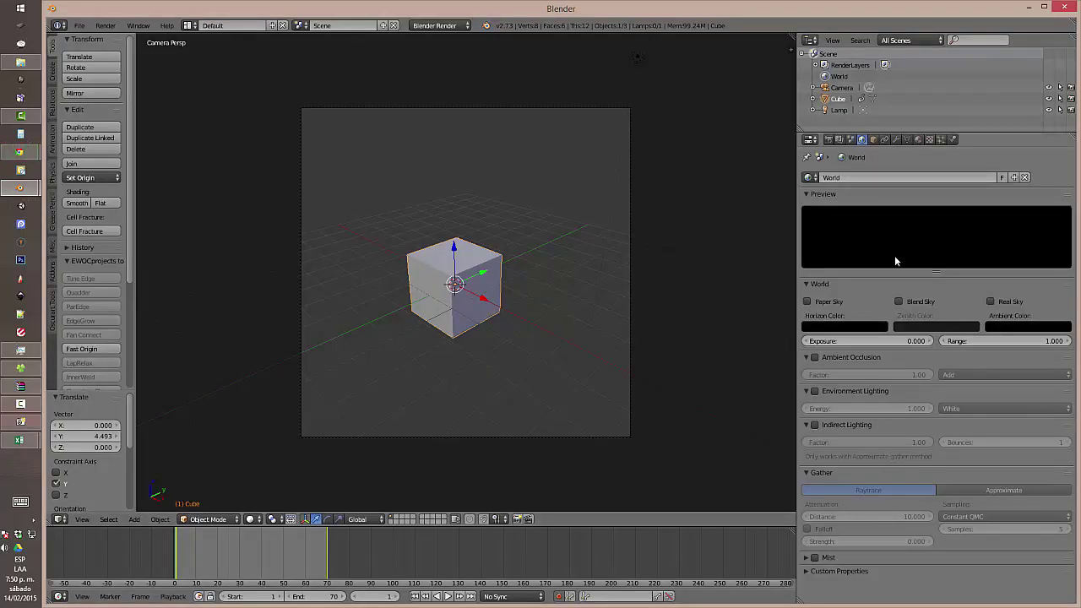
Step: Enable Blend Sky for the world, lighten the zenith color to light gray, and render the current frame
left_click(898, 302)
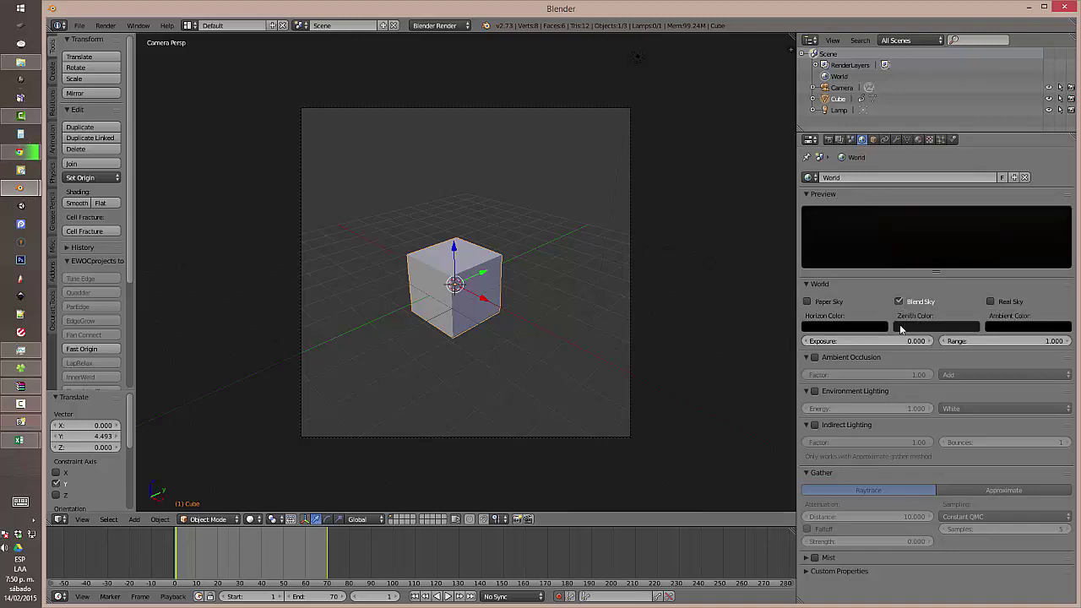
left_click(900, 329)
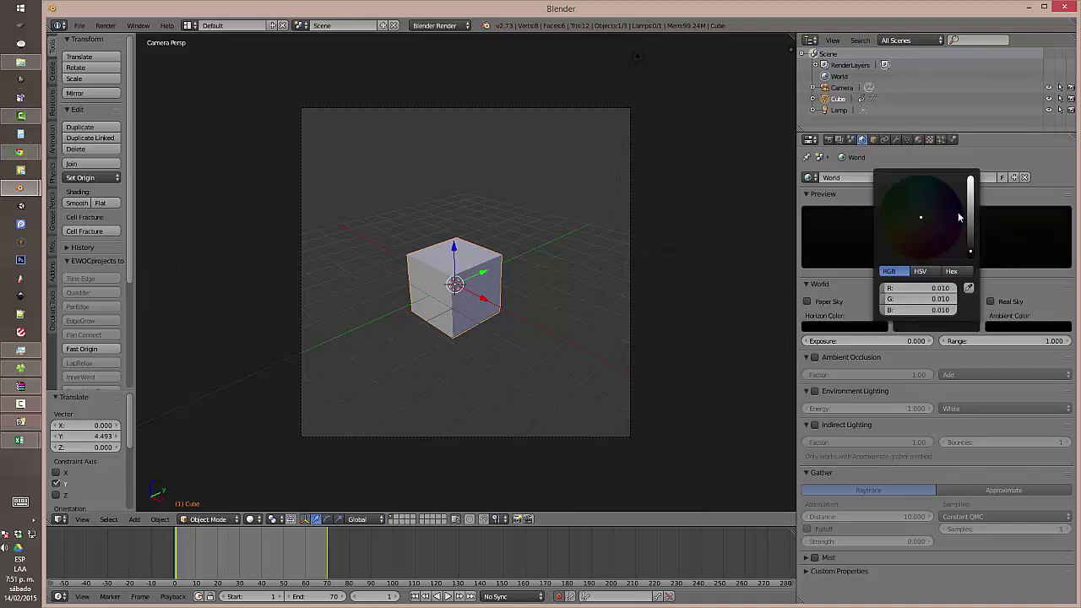
left_click_drag(971, 219, 971, 199)
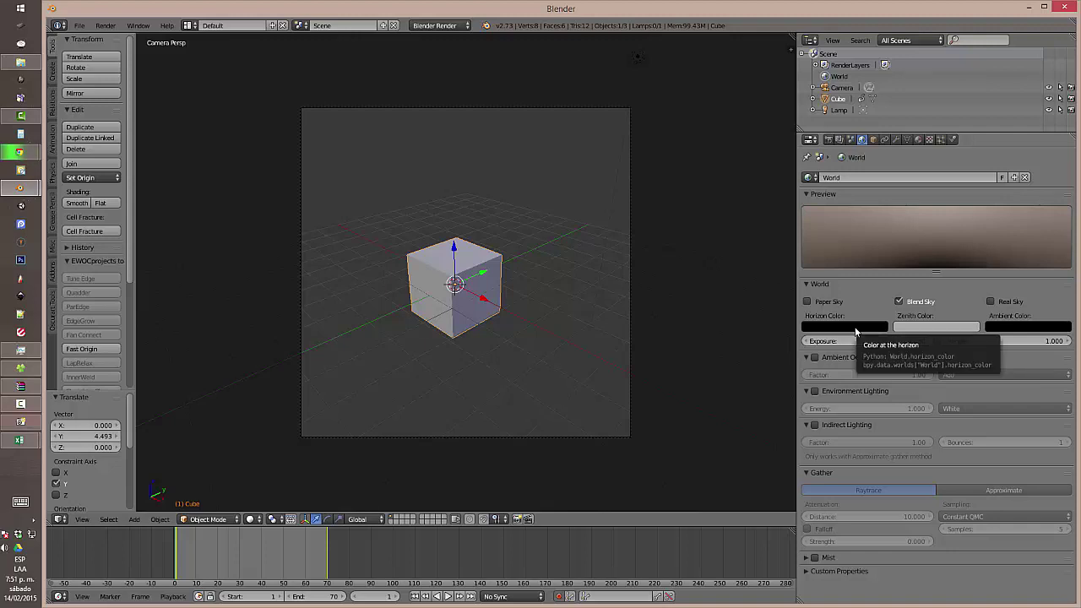
key("F12")
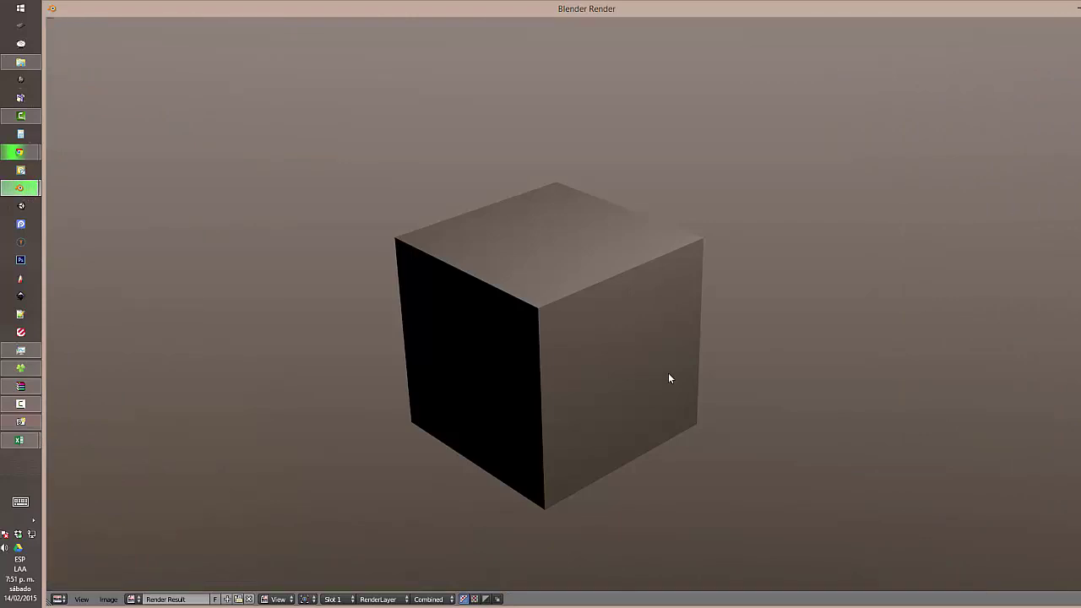
Step: Close the render result, switch the world from Blend Sky to Paper Sky, and enable Ambient Occlusion
key("Escape")
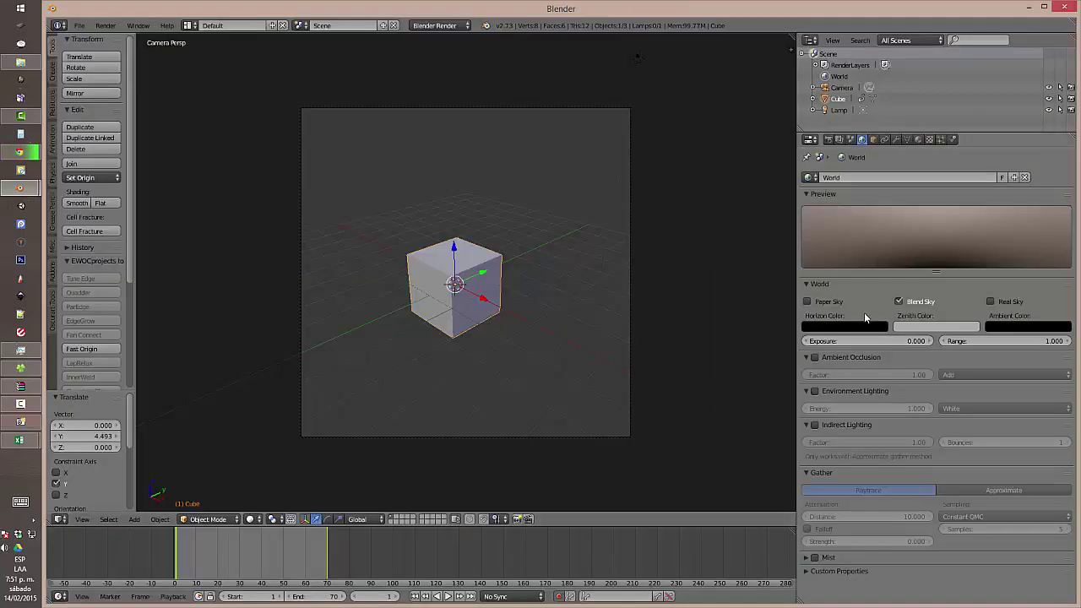
left_click(806, 301)
left_click(899, 301)
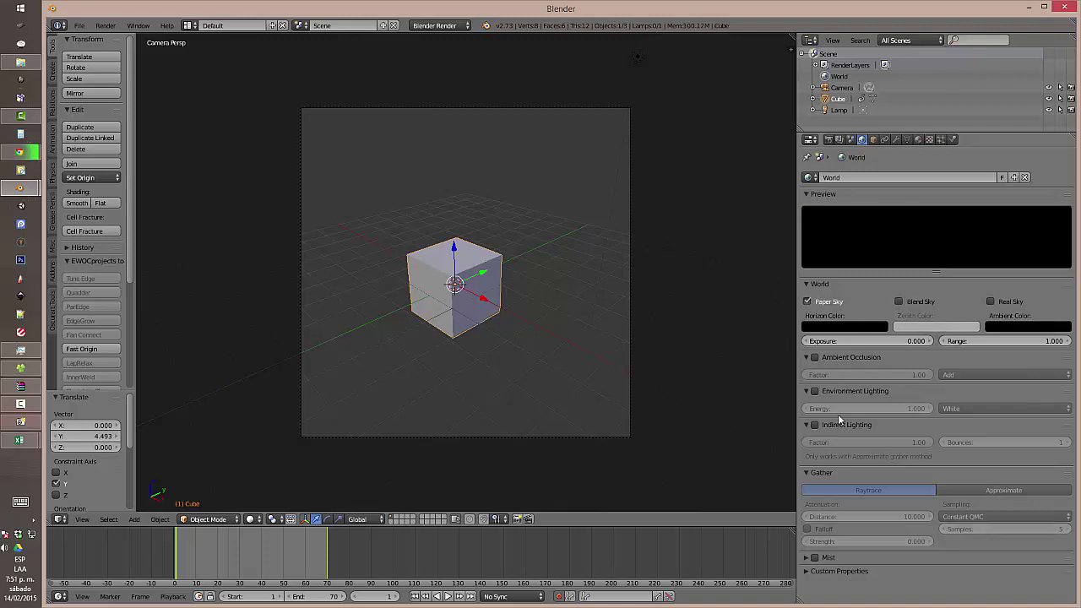
left_click(815, 357)
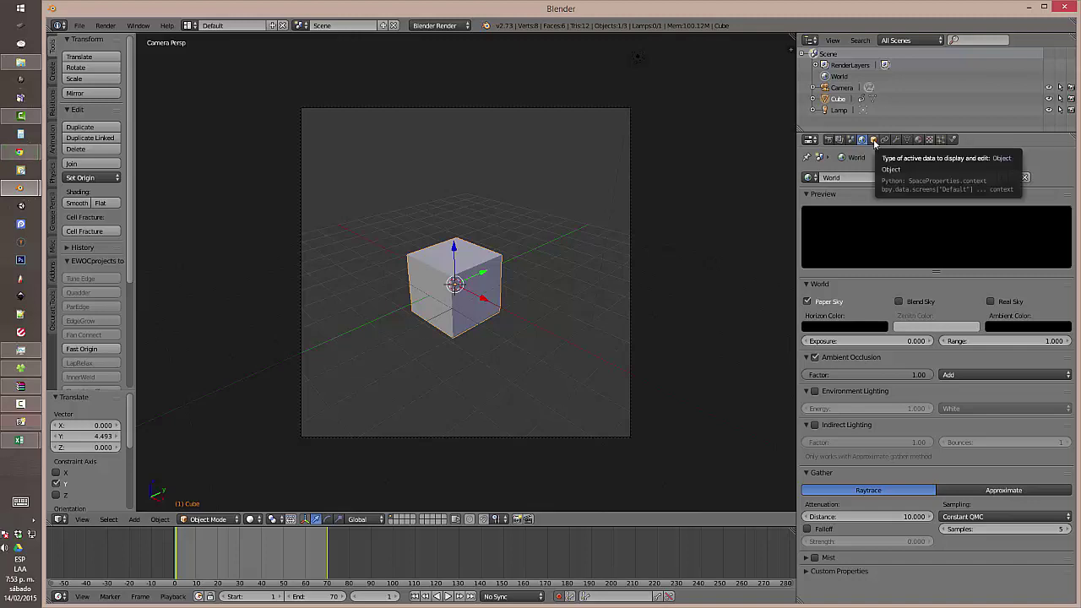
Step: Examine the Object properties of the cube, lamp and camera, expanding the camera's Delta Transform settings
left_click(873, 140)
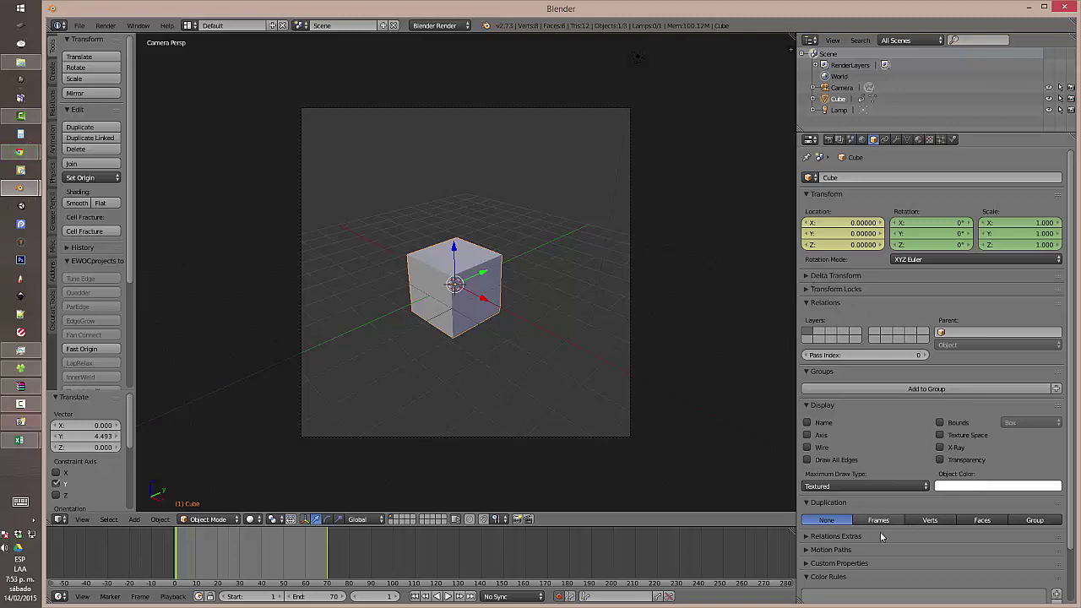
mouse_move(556, 236)
middle_mouse_down()
mouse_move(531, 257)
mouse_move(575, 233)
middle_mouse_up()
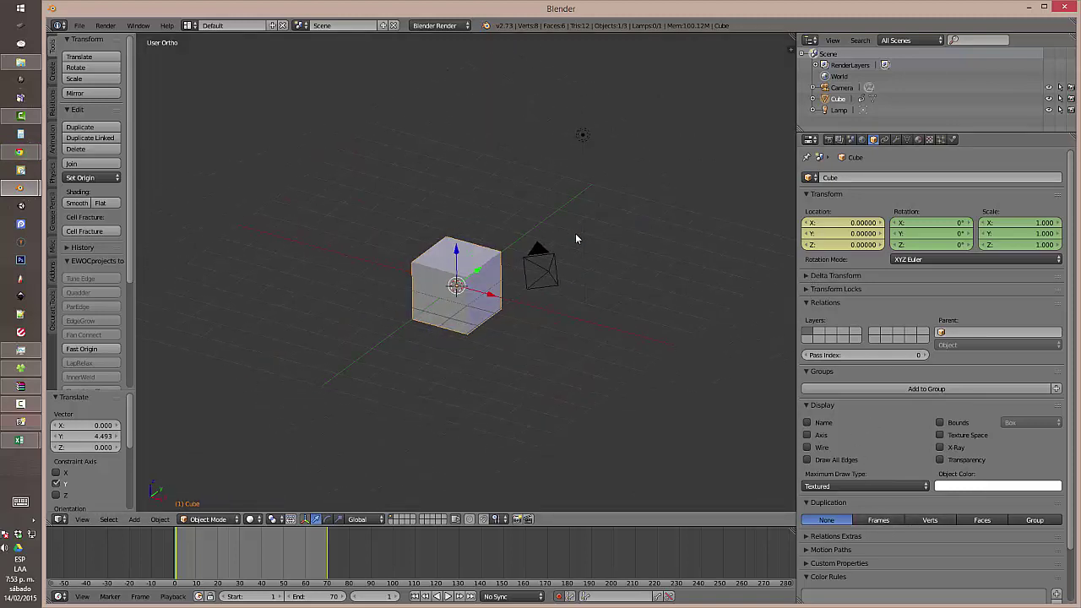
right_click(584, 138)
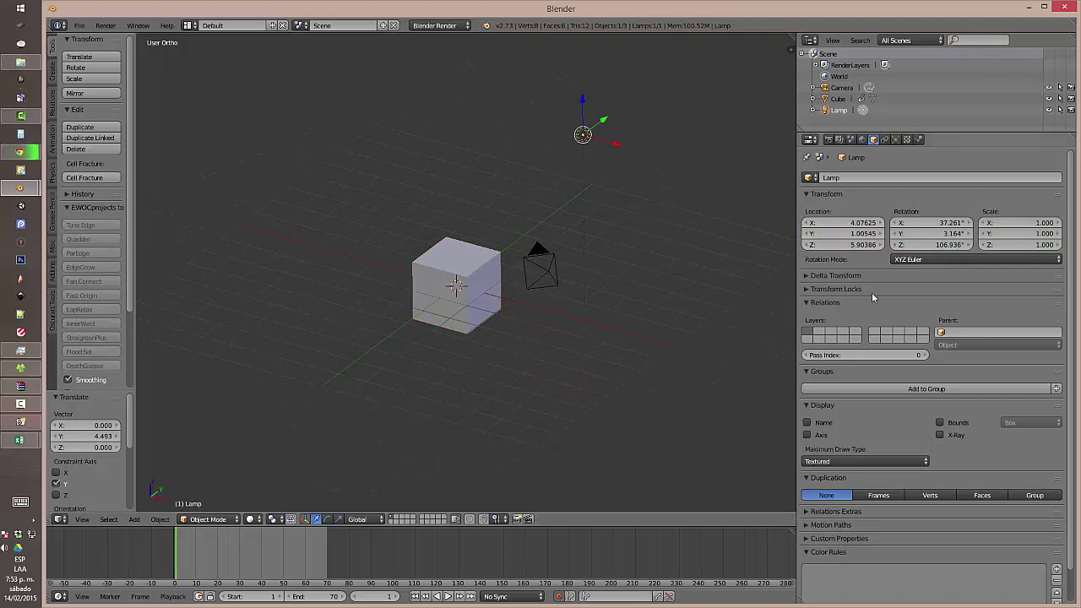
right_click(448, 264)
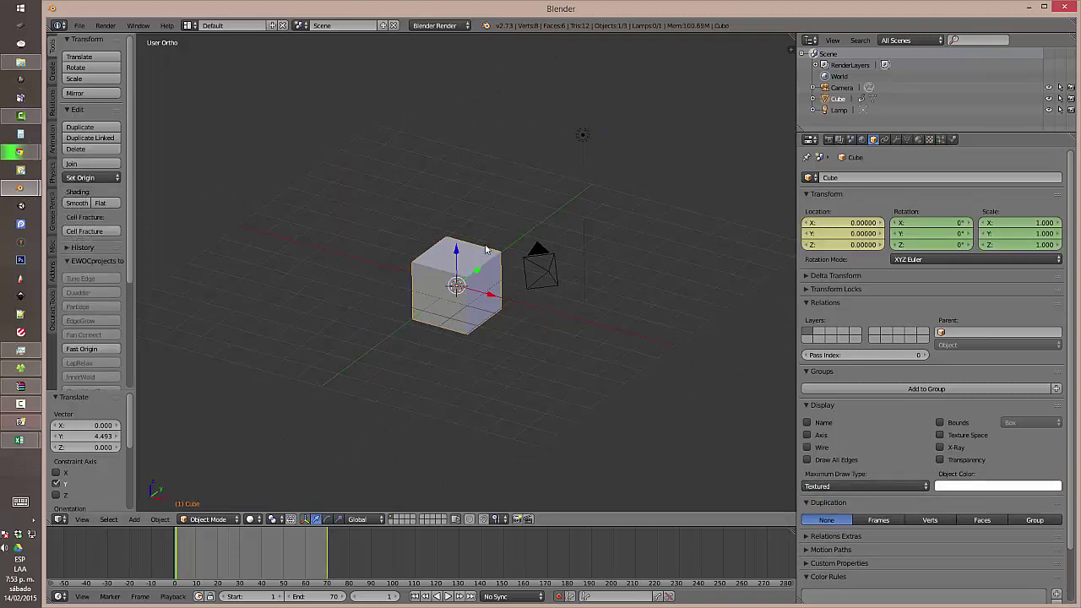
right_click(540, 269)
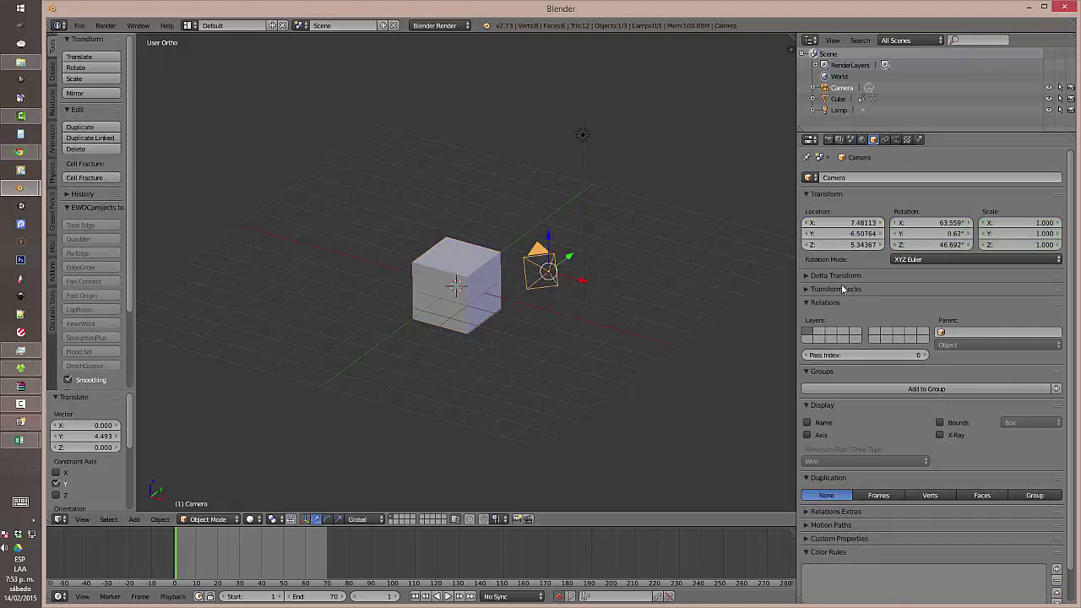
left_click(816, 276)
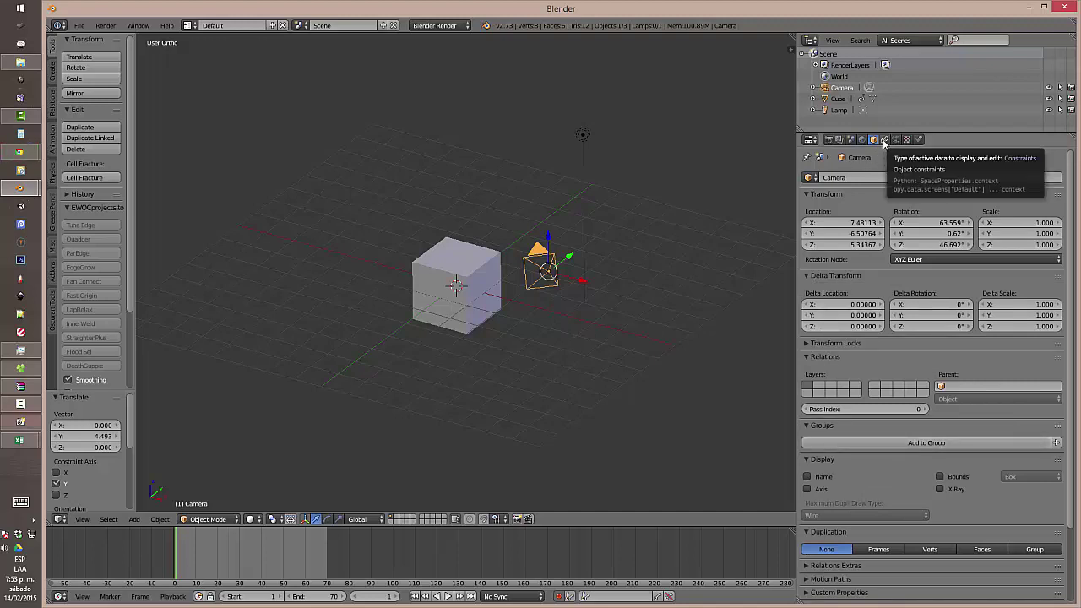
Step: Add a Child Of constraint to the camera with the cube as its target
left_click(884, 140)
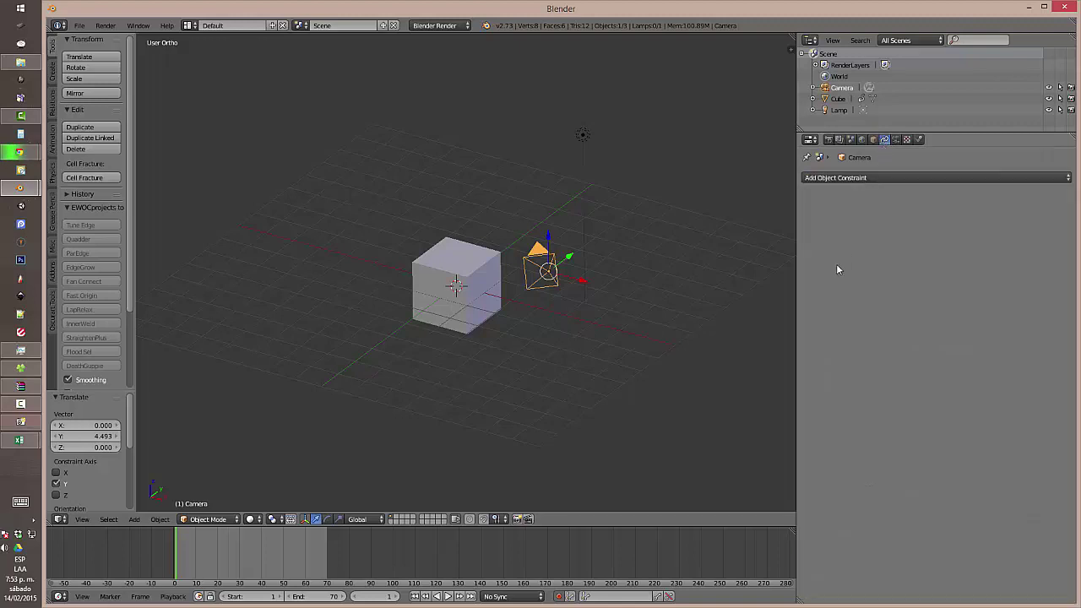
left_click(884, 179)
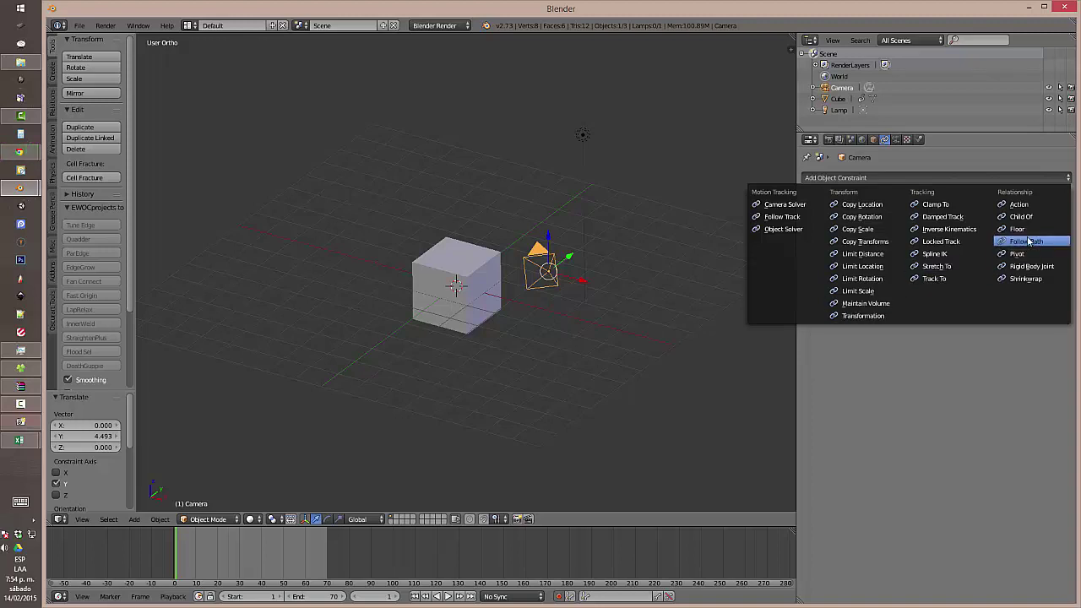
left_click(1022, 218)
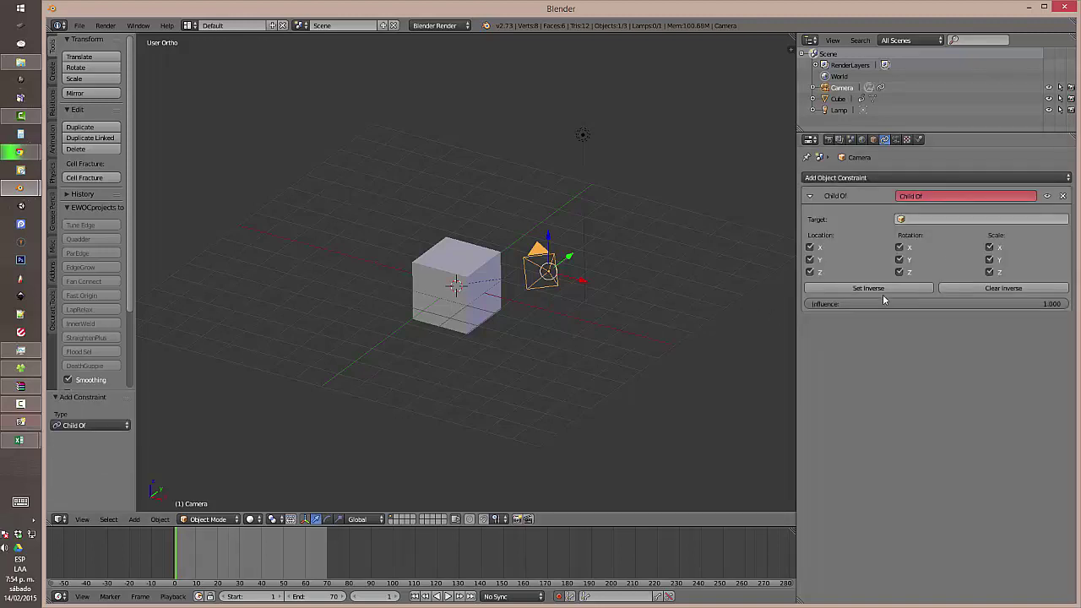
left_click(902, 221)
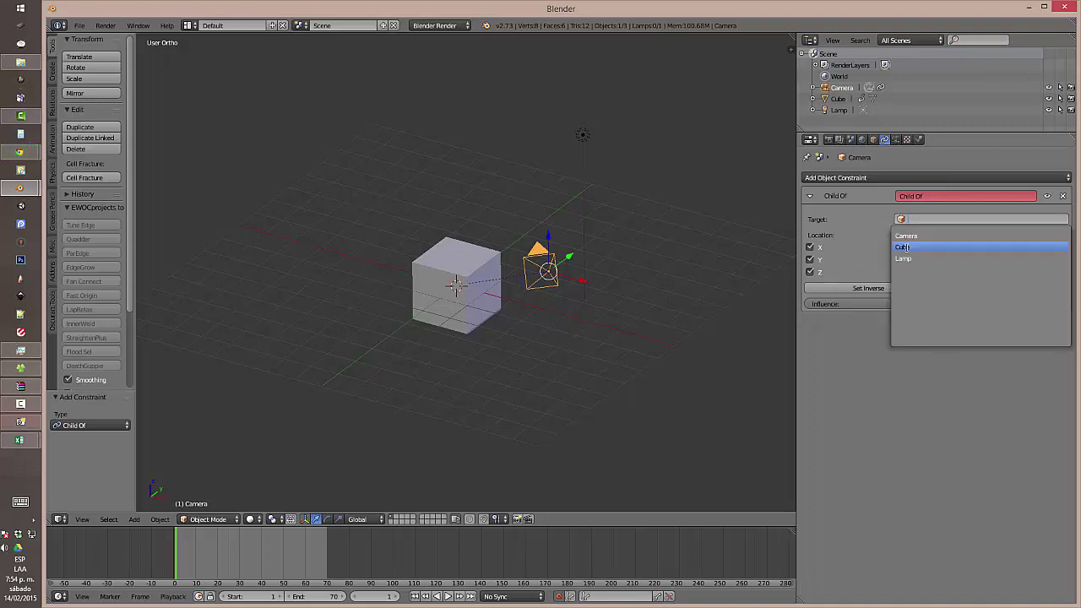
left_click(902, 246)
Step: Try moving the cube to test how the Child Of constraint affects the camera
middle_click_drag(497, 304, 532, 296)
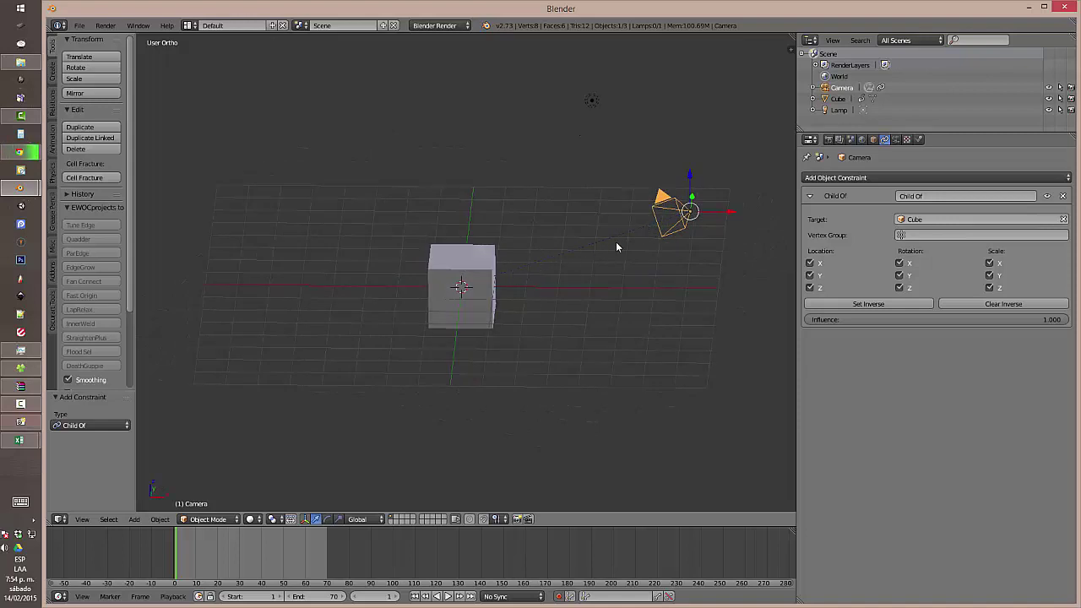
middle_click_drag(655, 256, 653, 284)
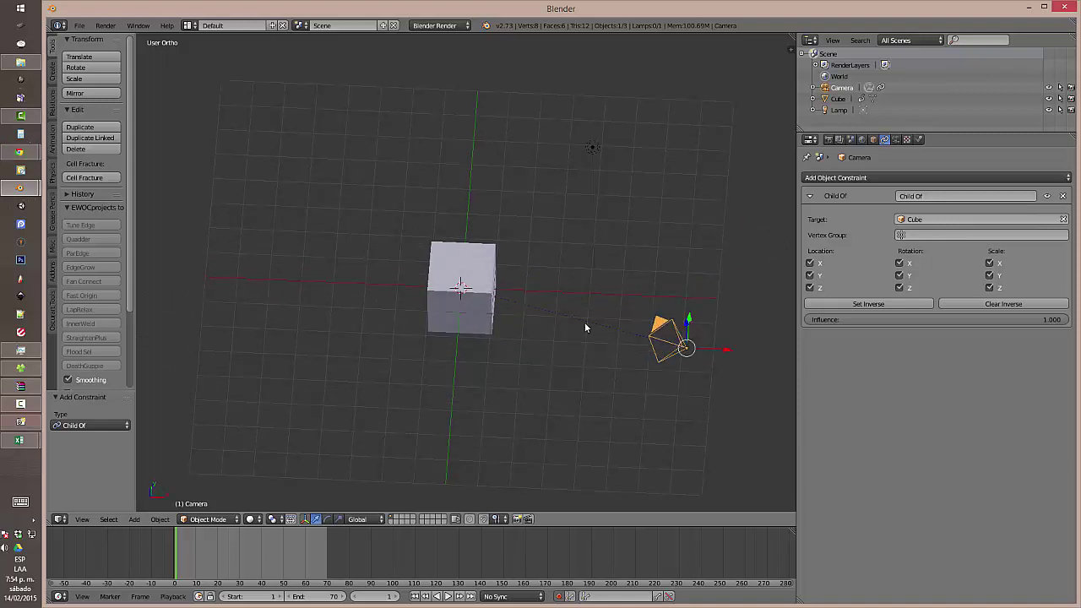
middle_click_drag(585, 327, 608, 284)
right_click(486, 264)
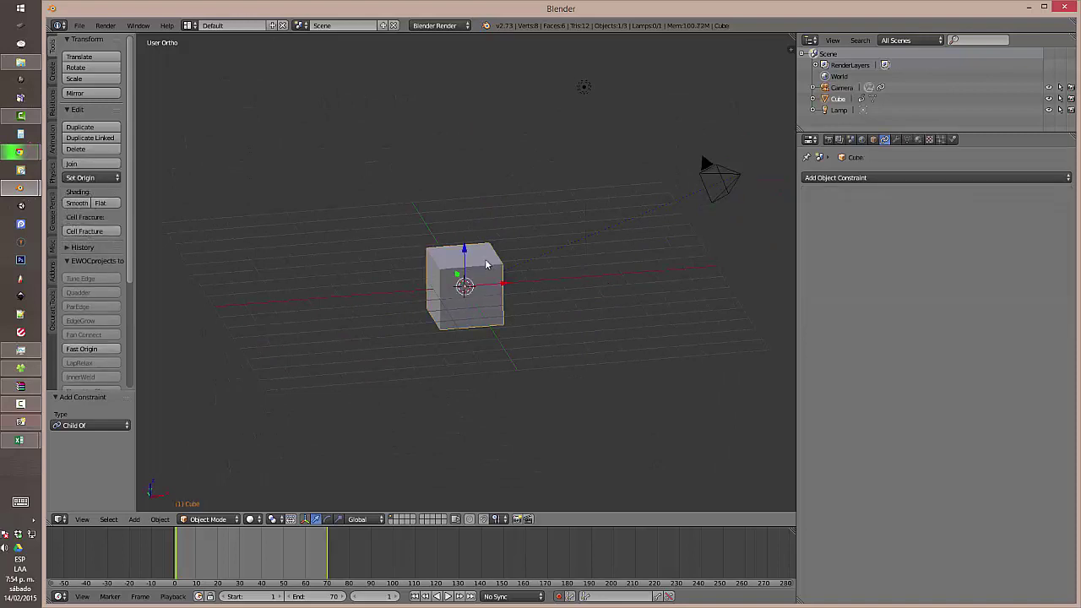
key("g")
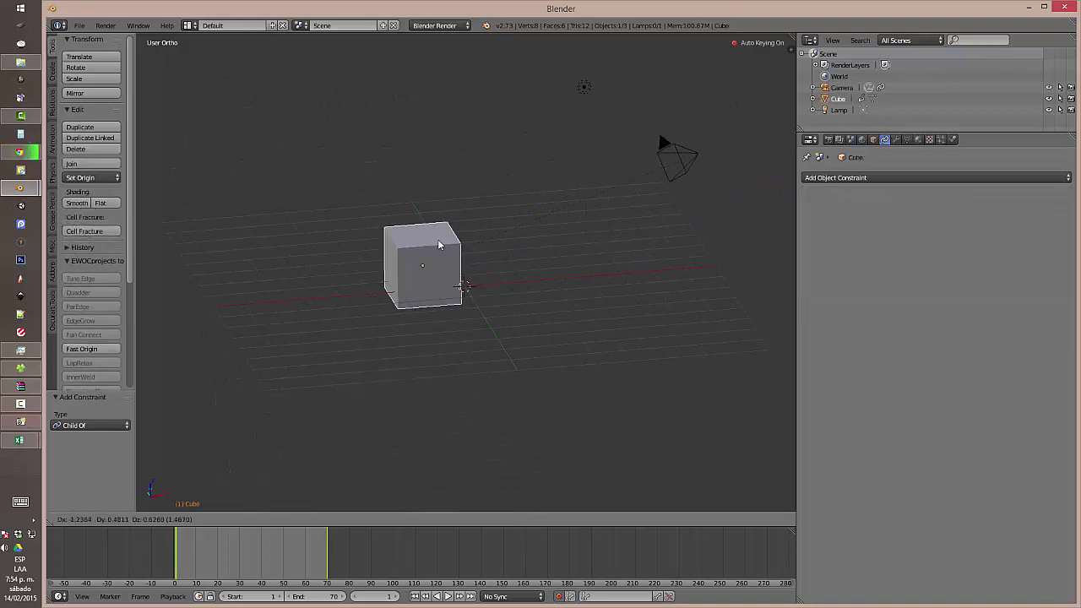
left_click(472, 236)
Step: Try moving the camera by itself and the cube again to compare parent and child behavior, cancelling both moves
right_click(733, 171)
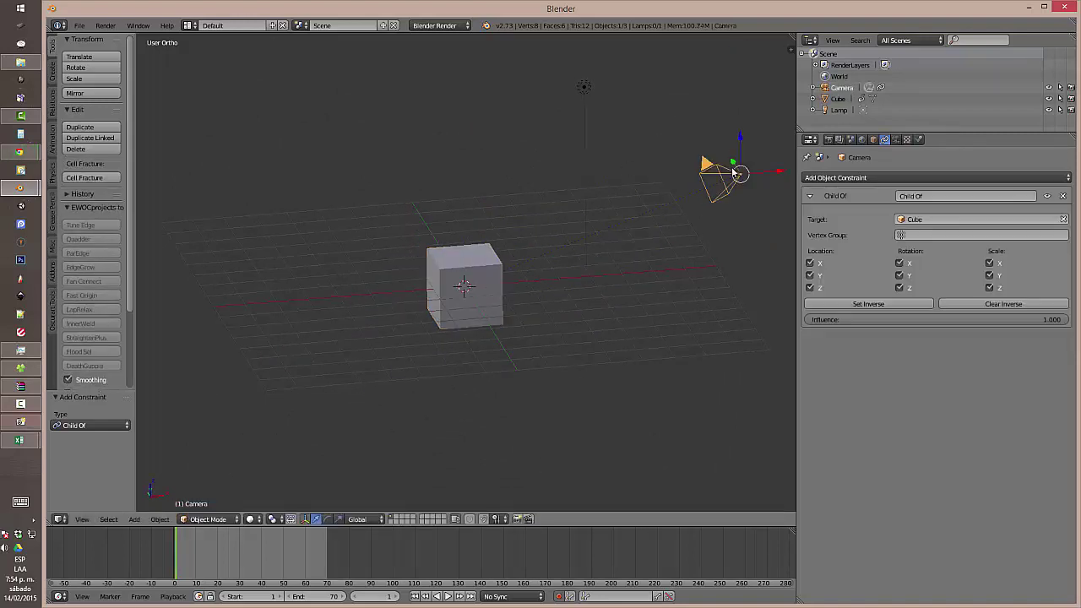
key("g")
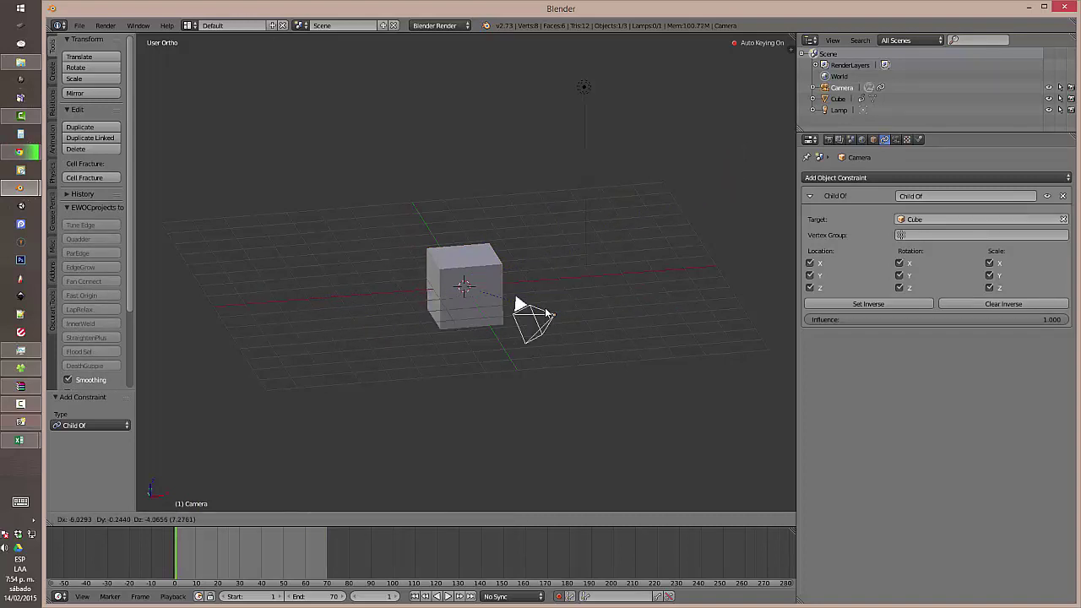
key("Escape")
right_click(496, 272)
key("g")
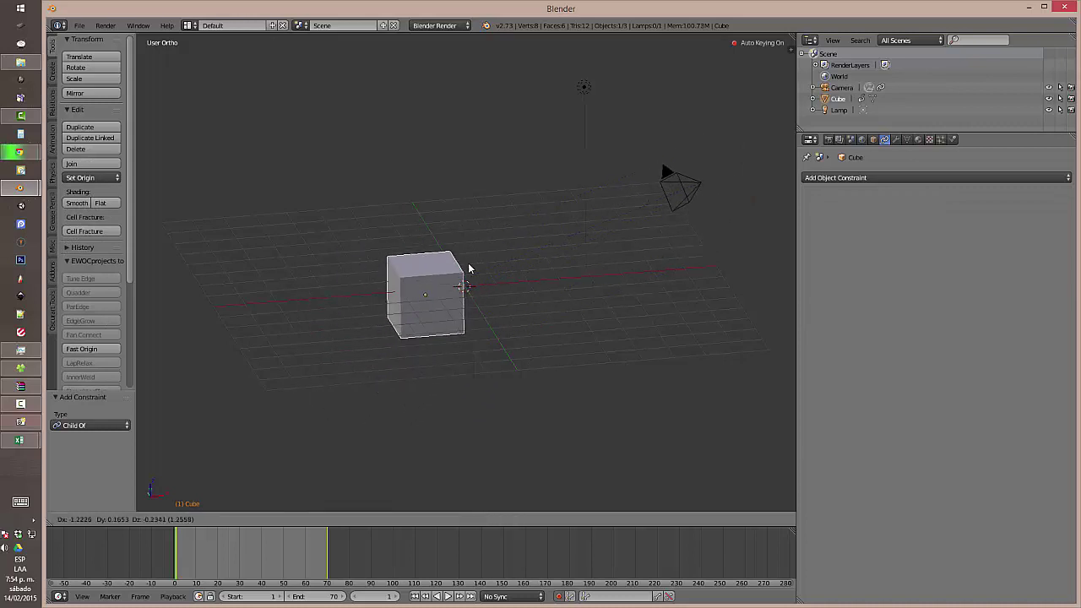
key("Escape")
Step: Delete the Child Of constraint from the camera
right_click(716, 179)
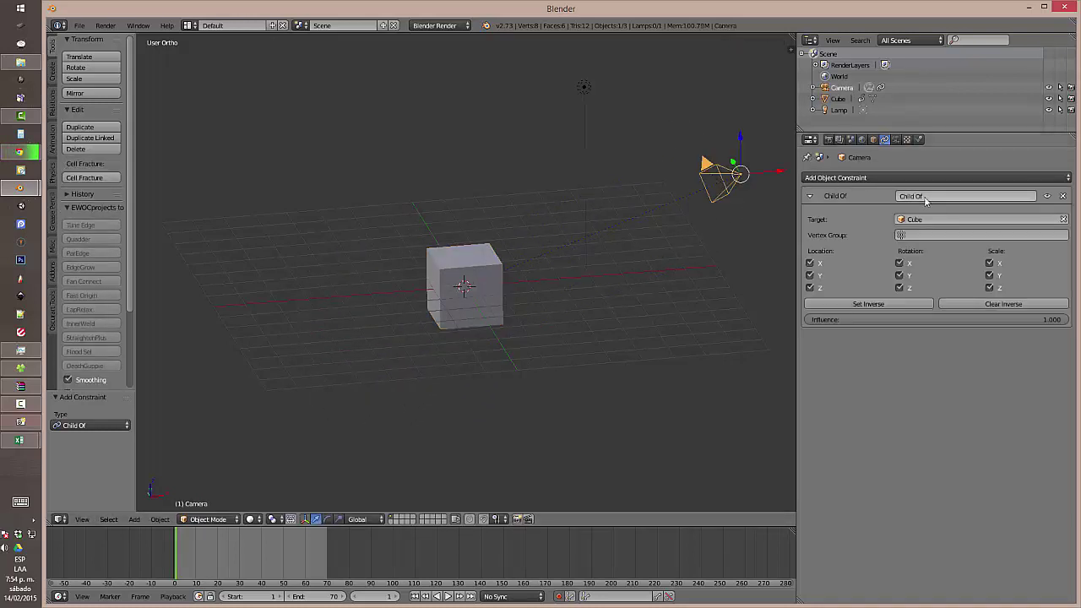
left_click(1063, 196)
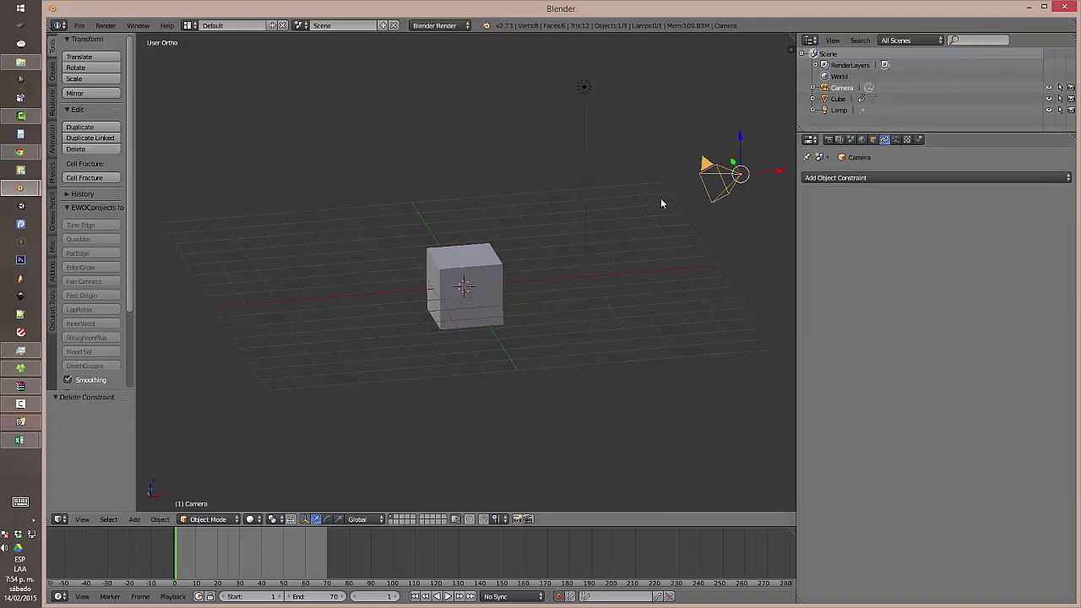
Step: Compare the object data properties of the cube and camera, and view the cube's Object and Constraints properties
left_click(895, 140)
right_click(444, 268)
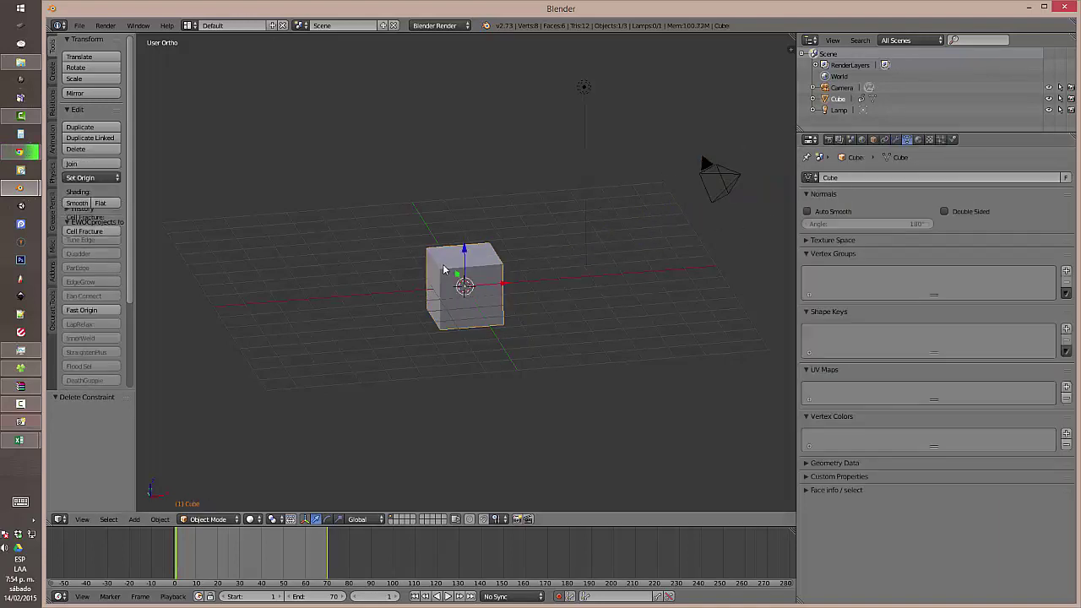
right_click(726, 176)
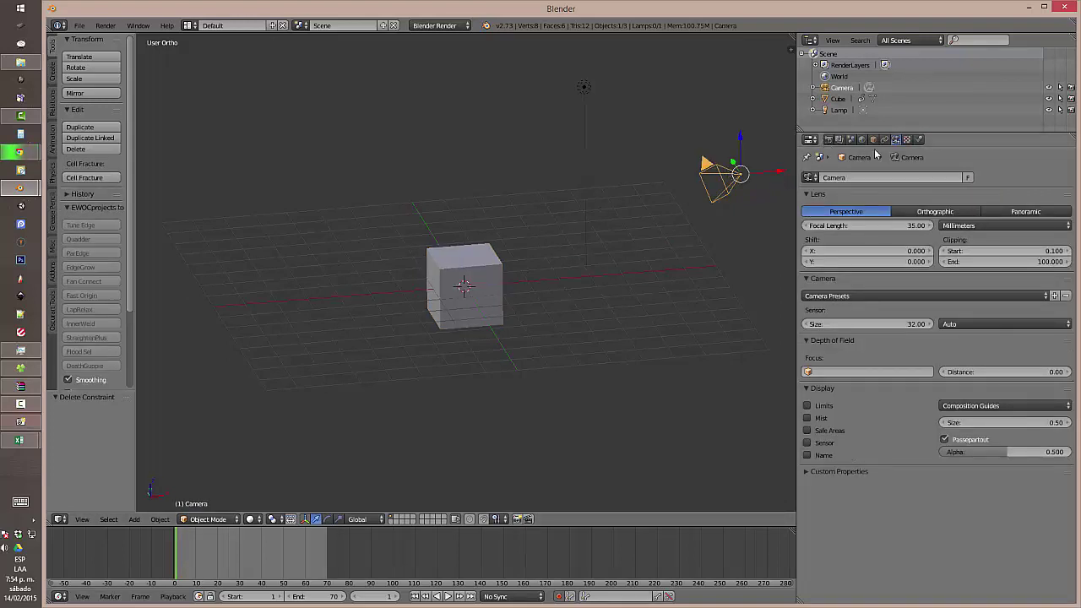
right_click(464, 266)
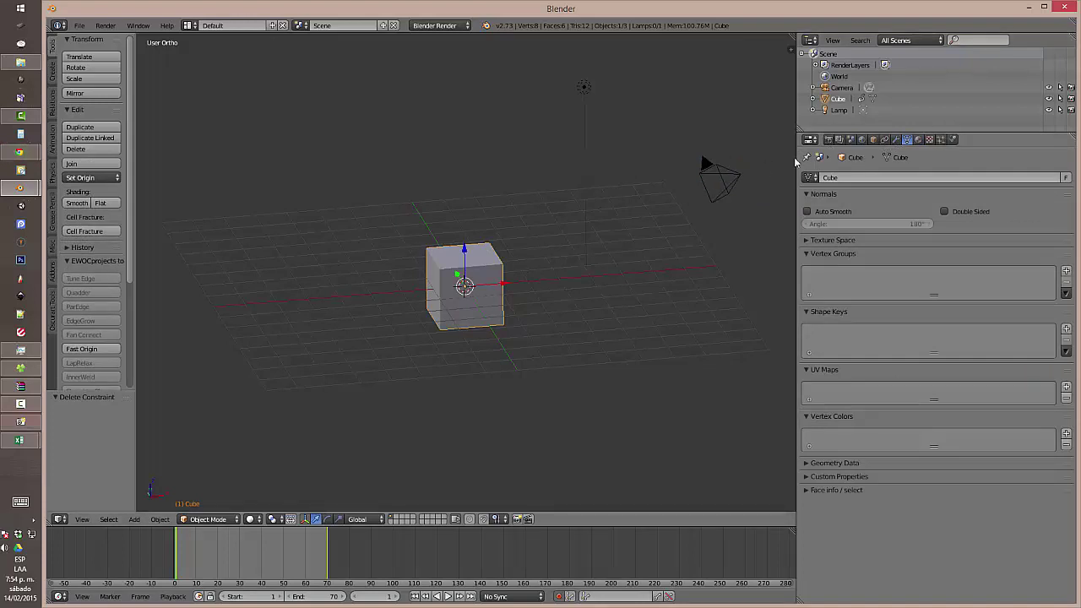
left_click(873, 140)
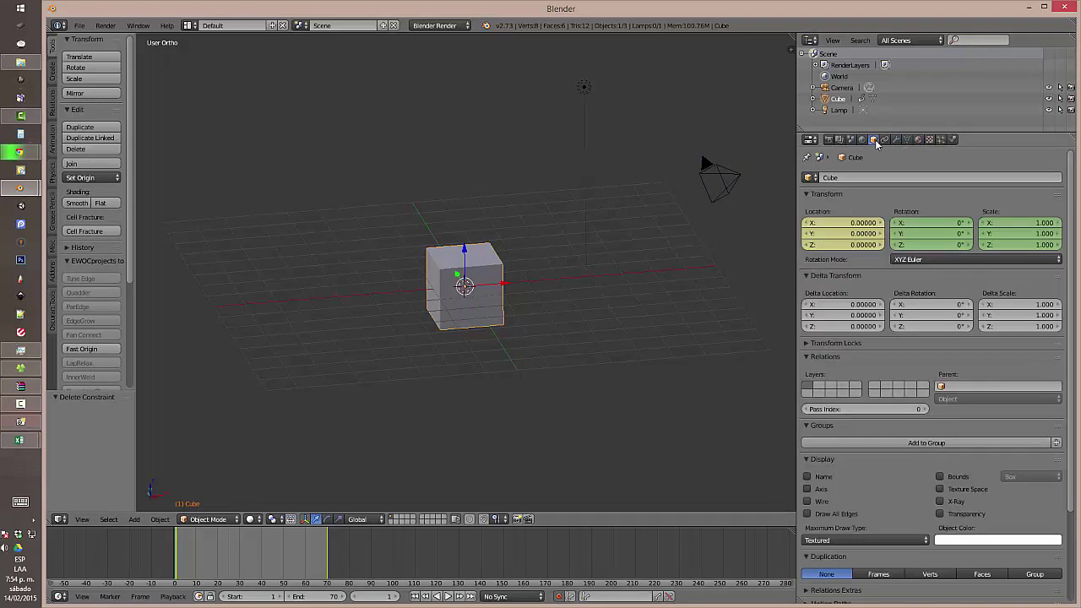
left_click(884, 141)
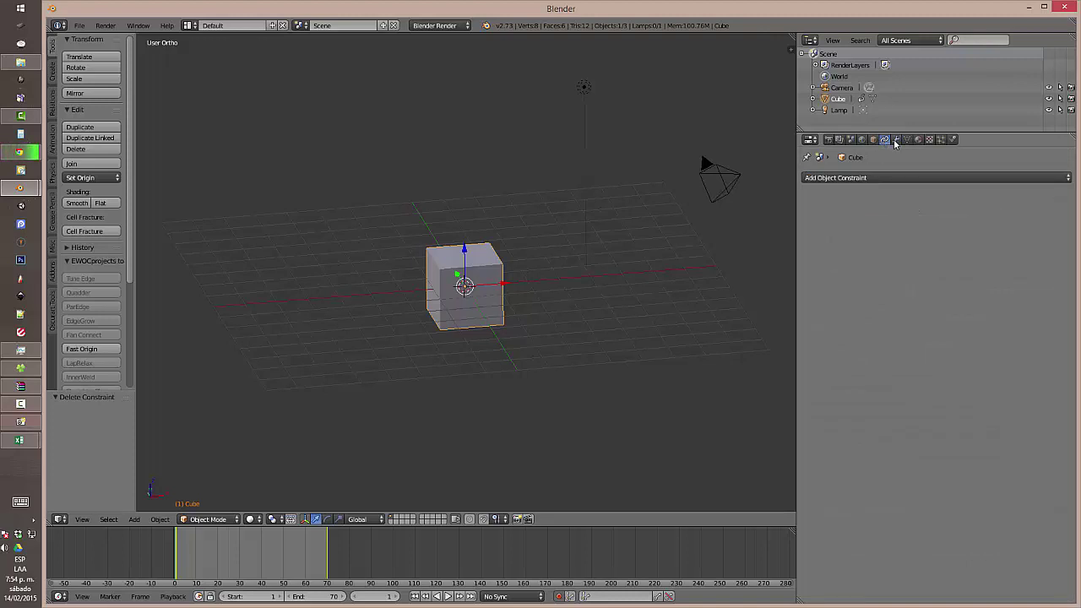
Step: Add a Subdivision Surface modifier to the cube
left_click(895, 140)
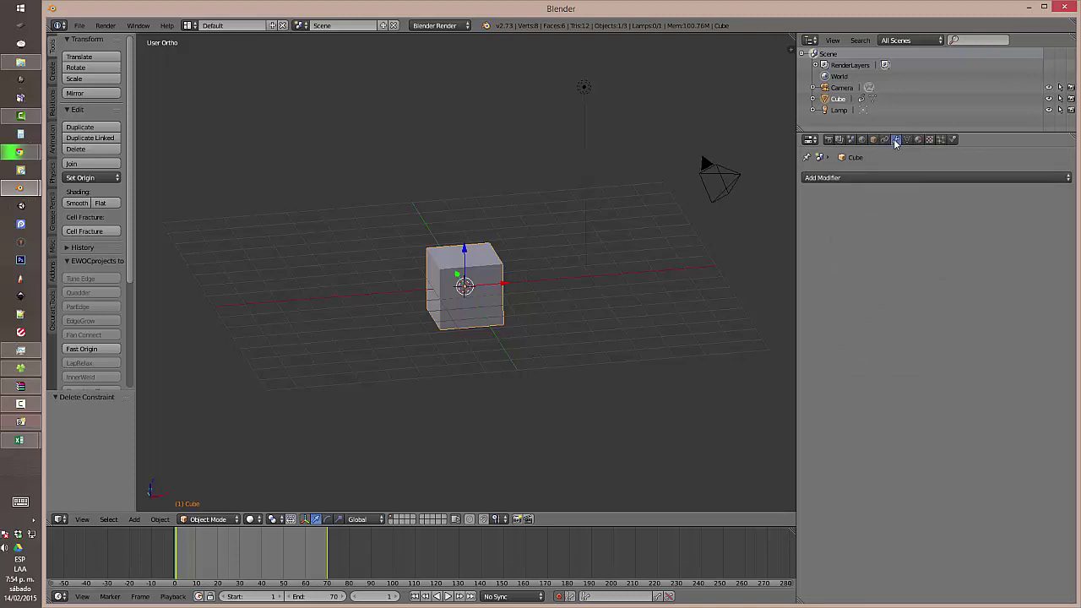
left_click(868, 177)
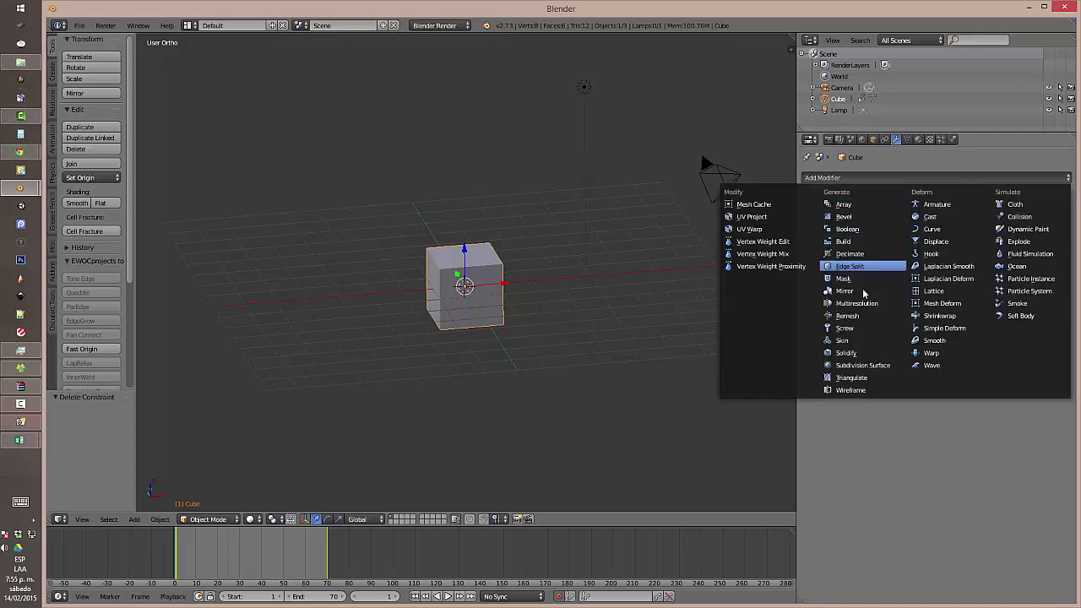
left_click(855, 365)
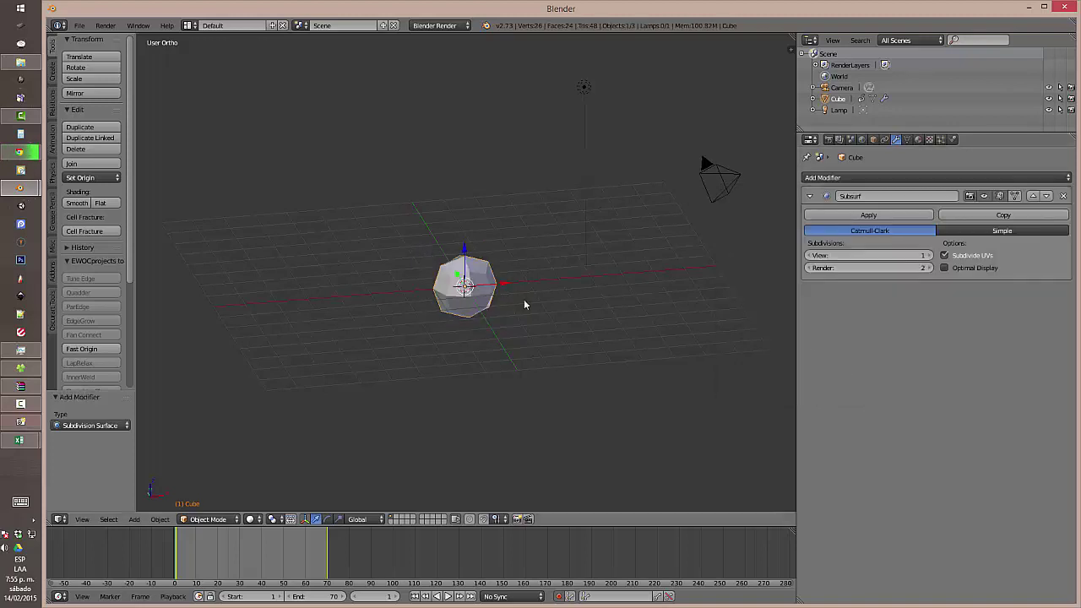
Step: Inspect the subdivided cube up close, and set the modifier's subdivisions to 3 for Render and 2 for View
mouse_move(524, 305)
middle_mouse_down()
mouse_move(591, 302)
mouse_move(538, 292)
middle_mouse_up()
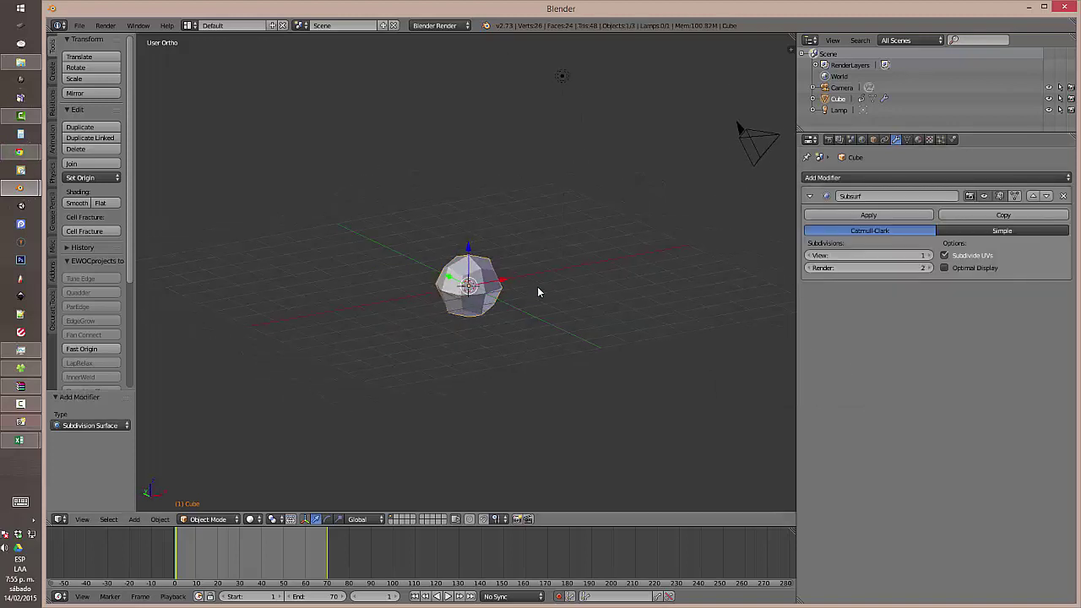
scroll(537, 292, "up", 2)
scroll(538, 292, "down", 2)
scroll(537, 292, "up", 7)
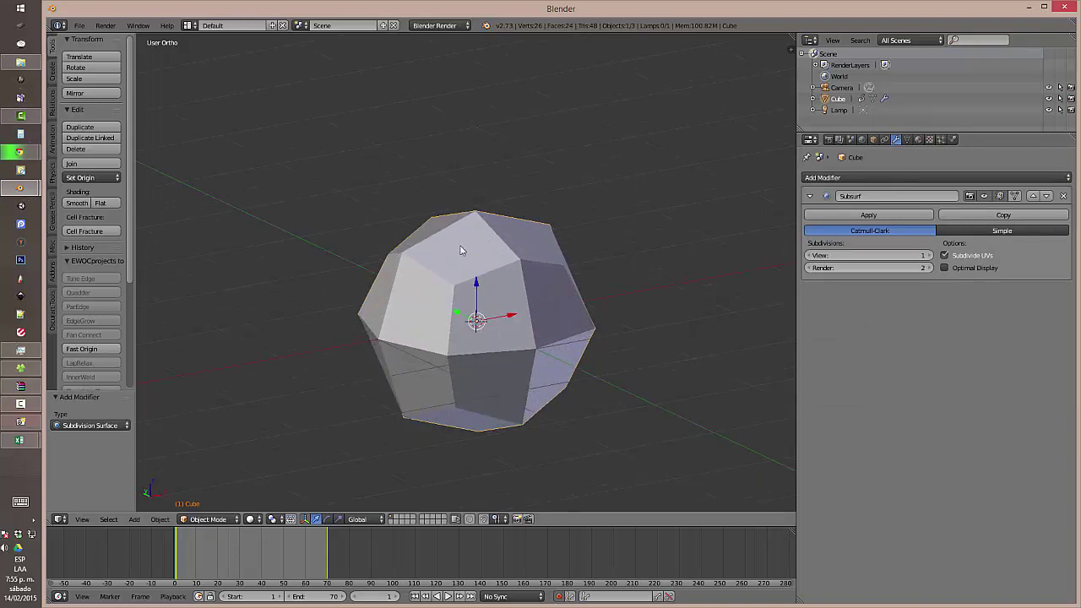
middle_click_drag(524, 300, 452, 276)
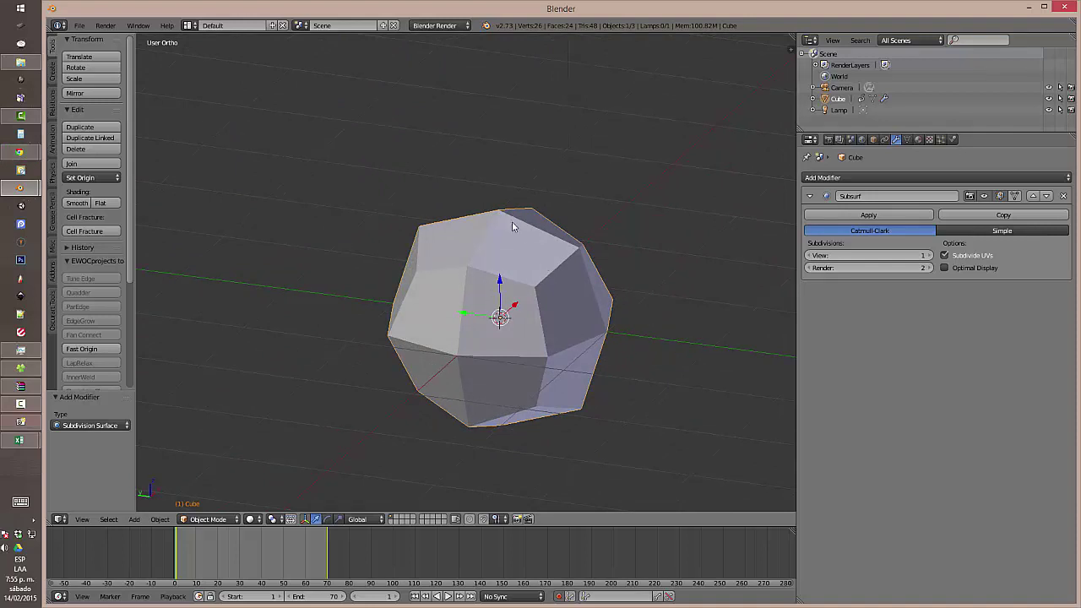
middle_click_drag(567, 284, 523, 280)
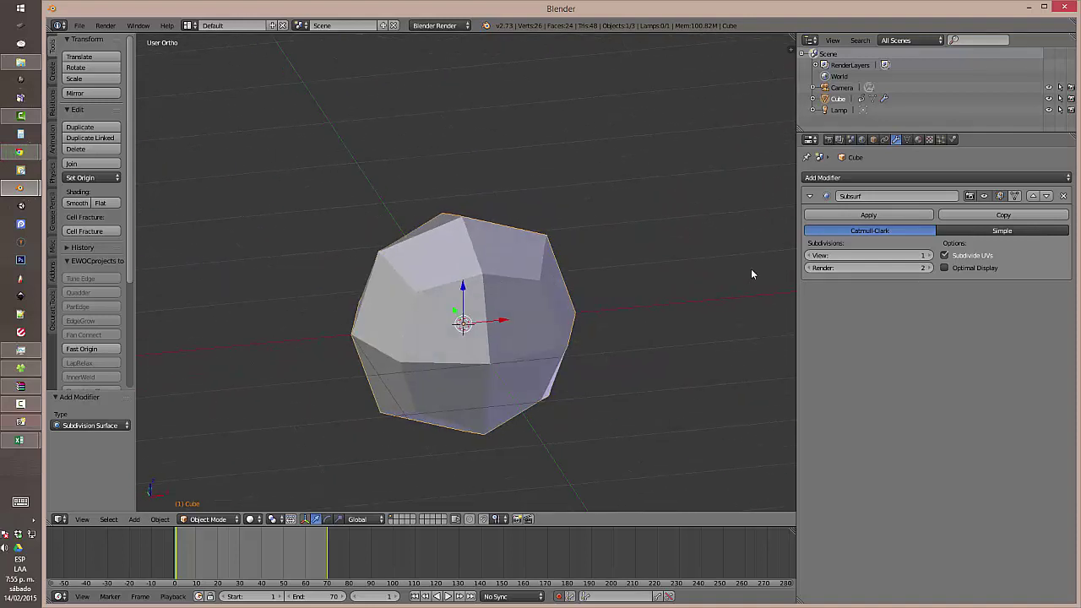
left_click(927, 268)
left_click(928, 255)
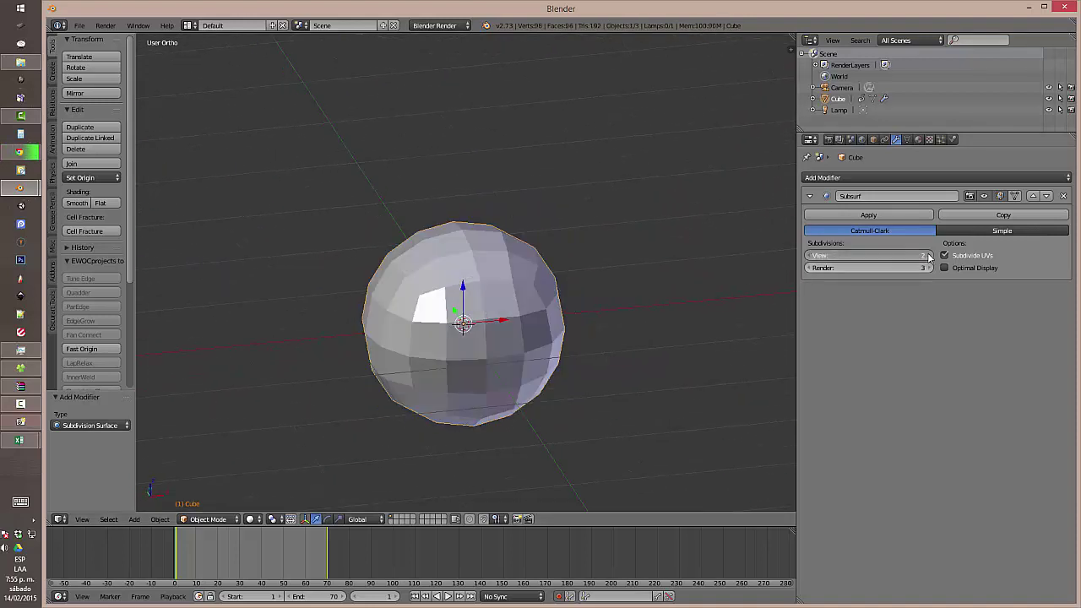
Step: Set the Subdivision Surface modifier's View subdivisions to 3 on the cube
left_click(929, 255)
middle_click_drag(549, 287, 512, 340)
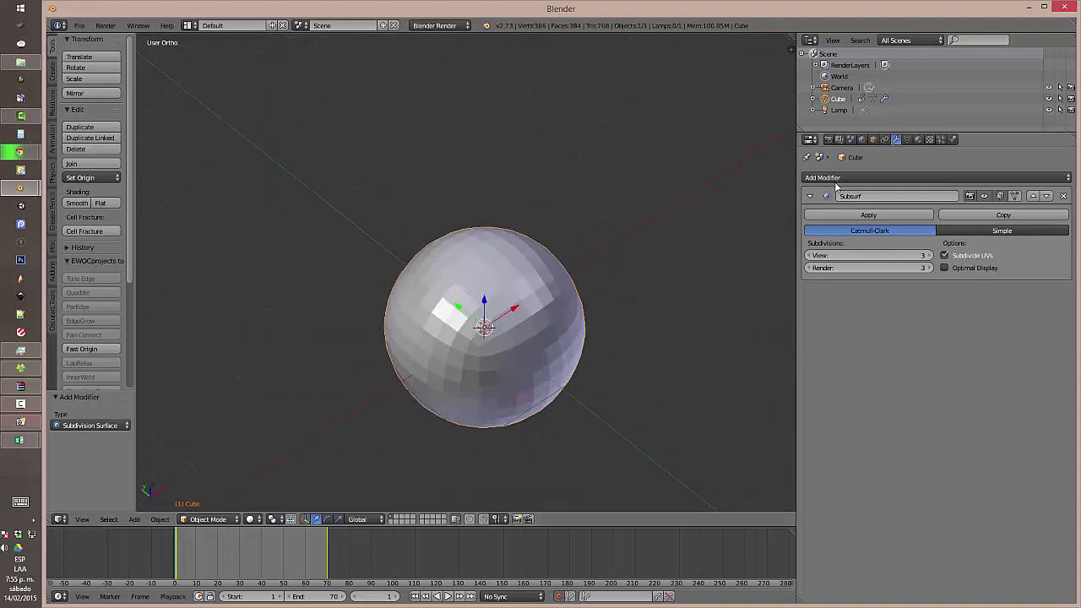
left_click(842, 178)
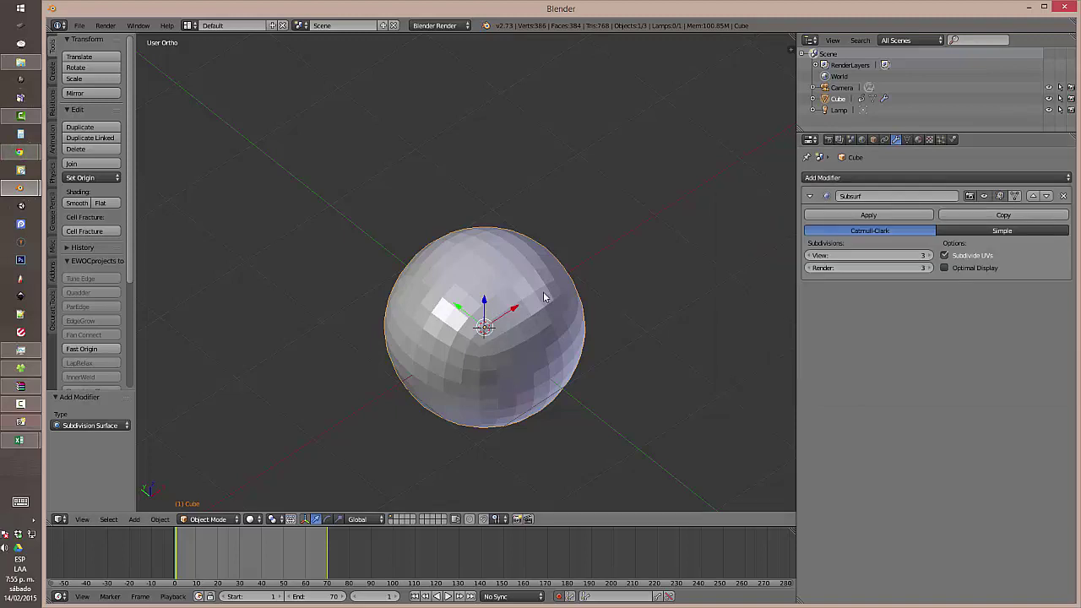
Step: Move the cube's whole mesh about 1.8 units along negative X in Edit Mode, away from its origin, and return to Object Mode
key("Tab")
key("a")
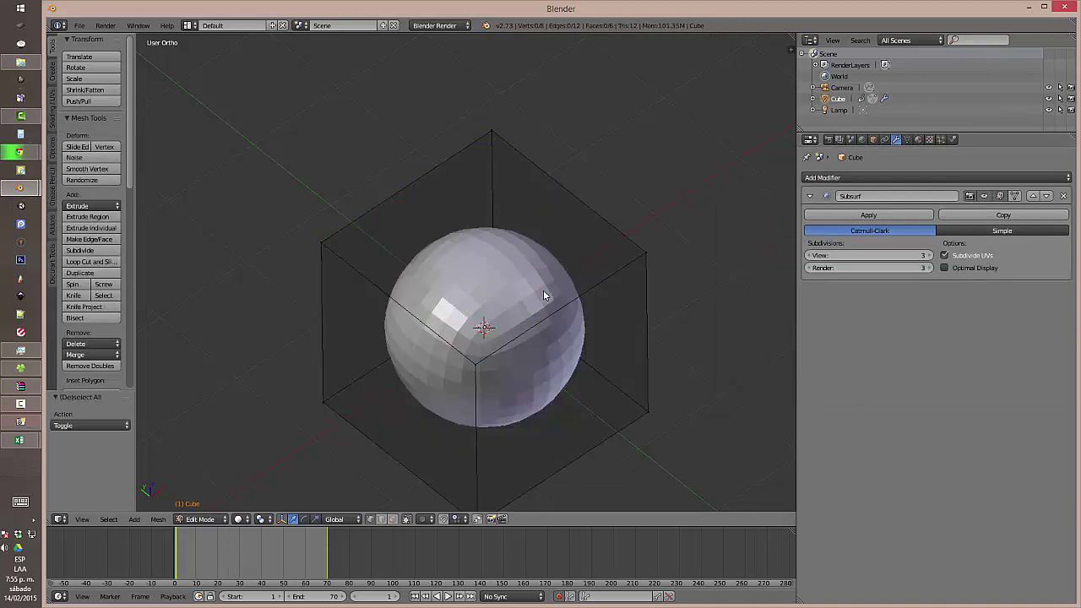
key("a")
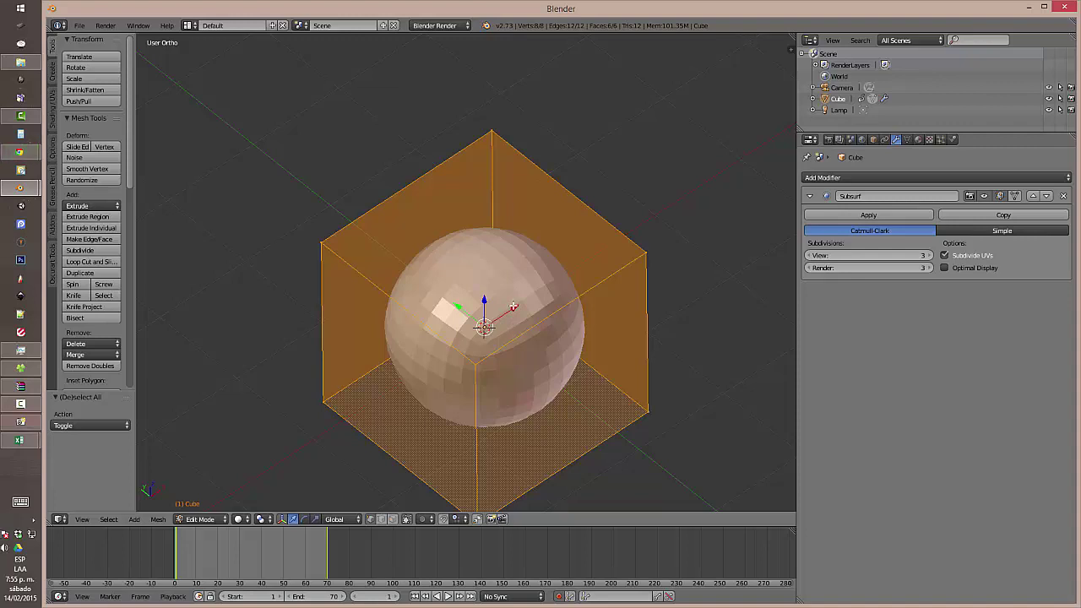
left_click_drag(513, 306, 330, 367)
middle_click_drag(484, 396, 472, 369)
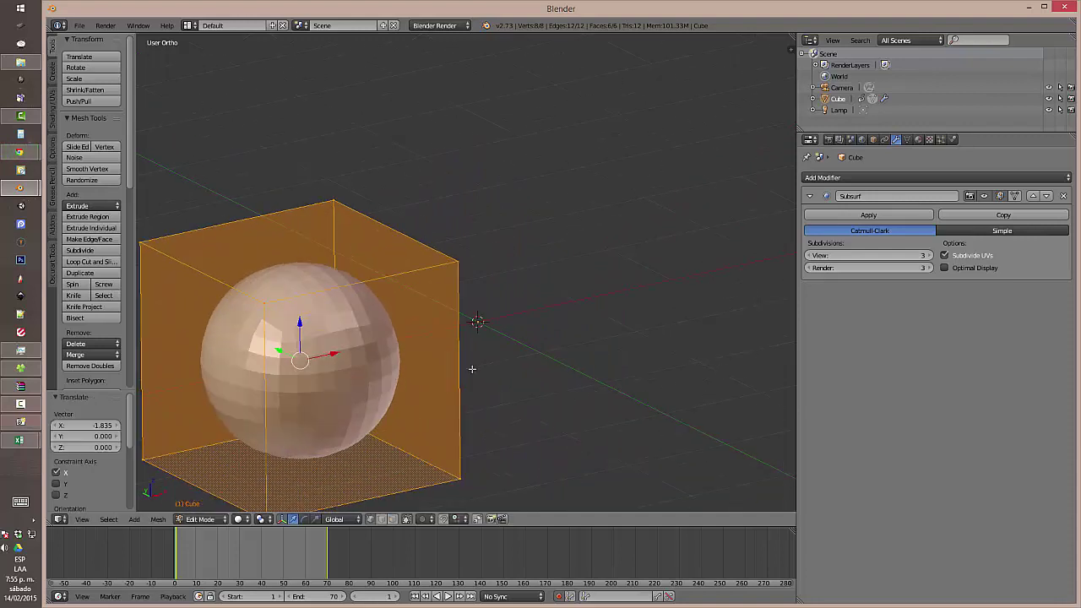
scroll(472, 369, "down", 2)
key("Tab")
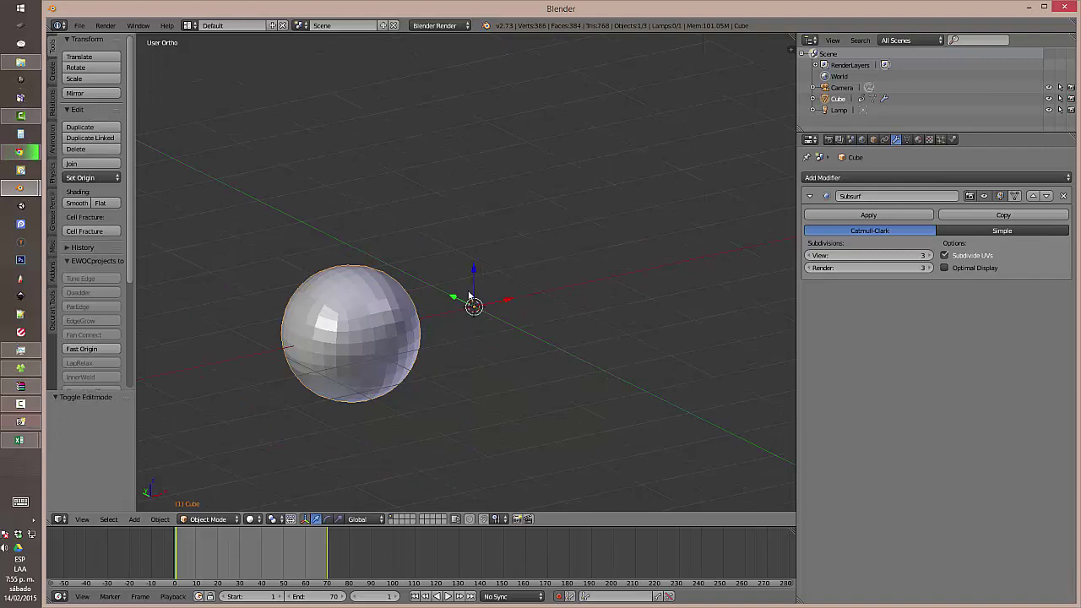
Step: Add a Mirror modifier to the offset cube and view the mirrored pair in Object Mode
key("Tab")
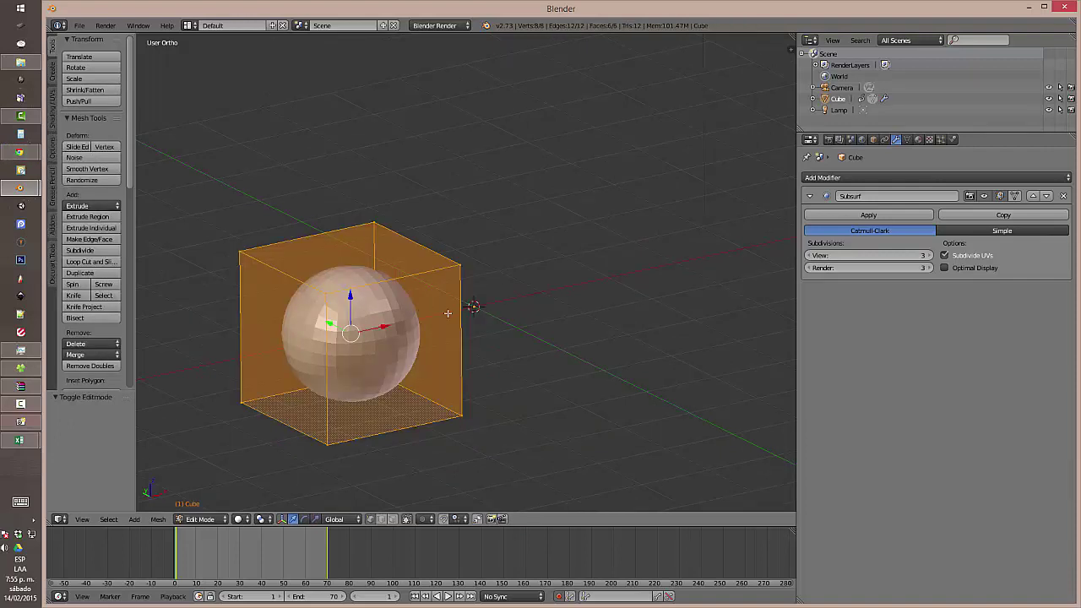
mouse_move(448, 313)
middle_mouse_down()
mouse_move(425, 329)
mouse_move(447, 321)
middle_mouse_up()
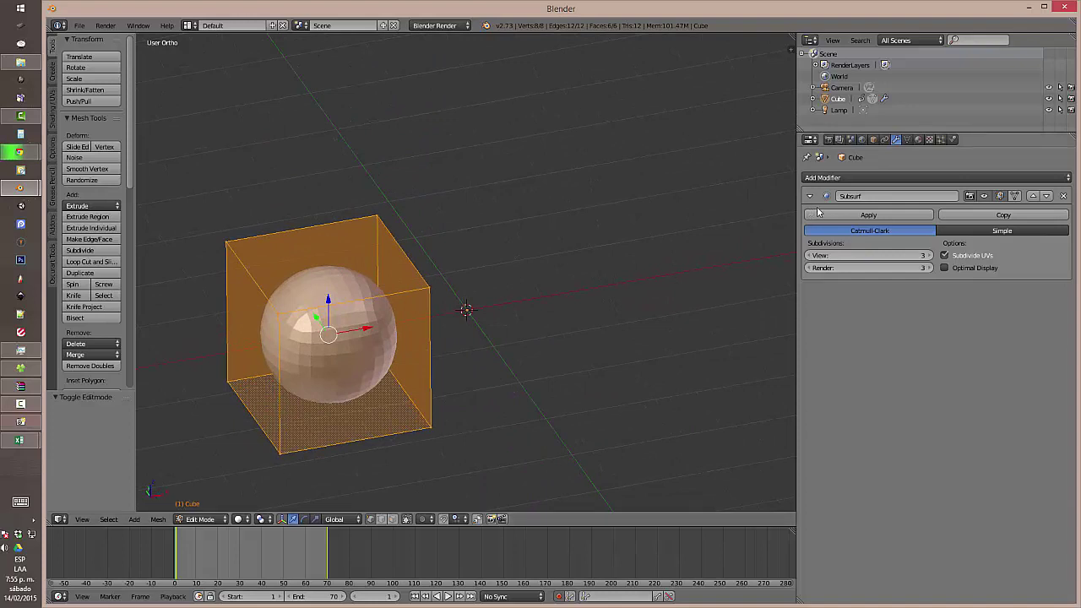
left_click(838, 179)
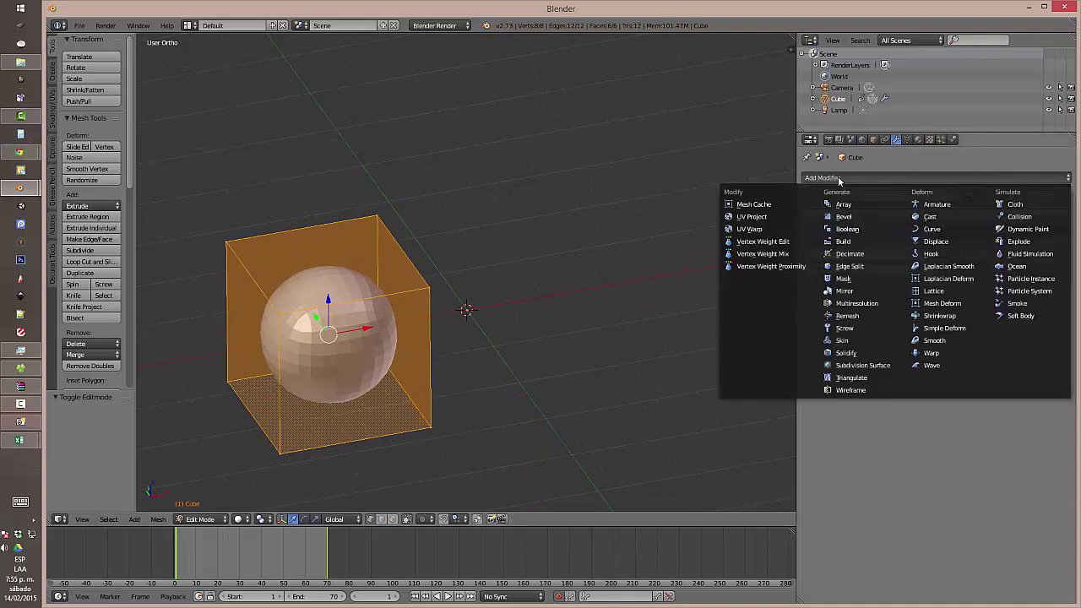
left_click(853, 293)
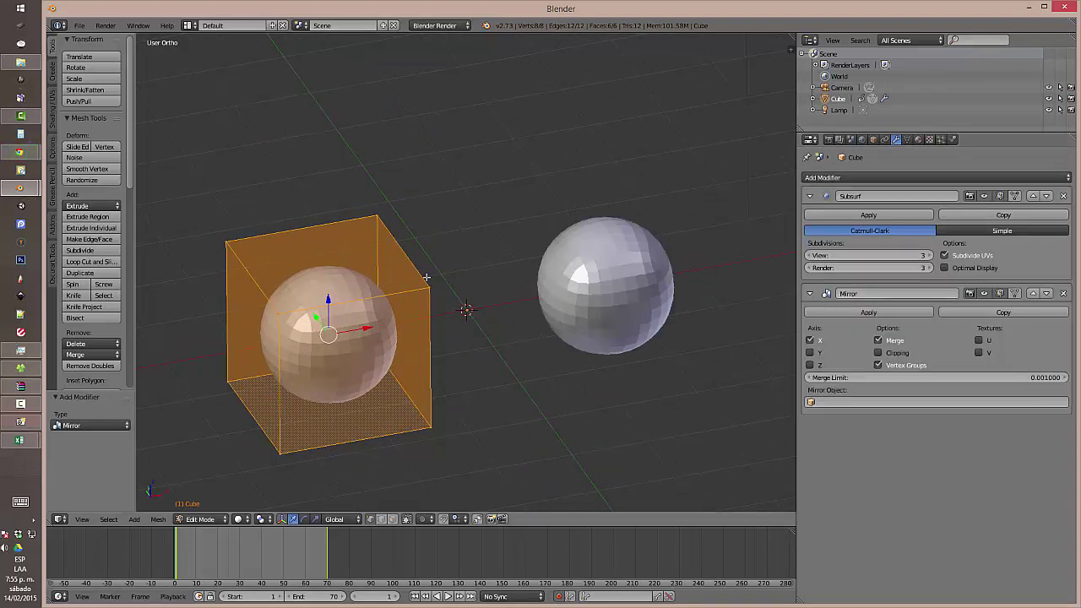
middle_click_drag(428, 277, 445, 281)
key("Tab")
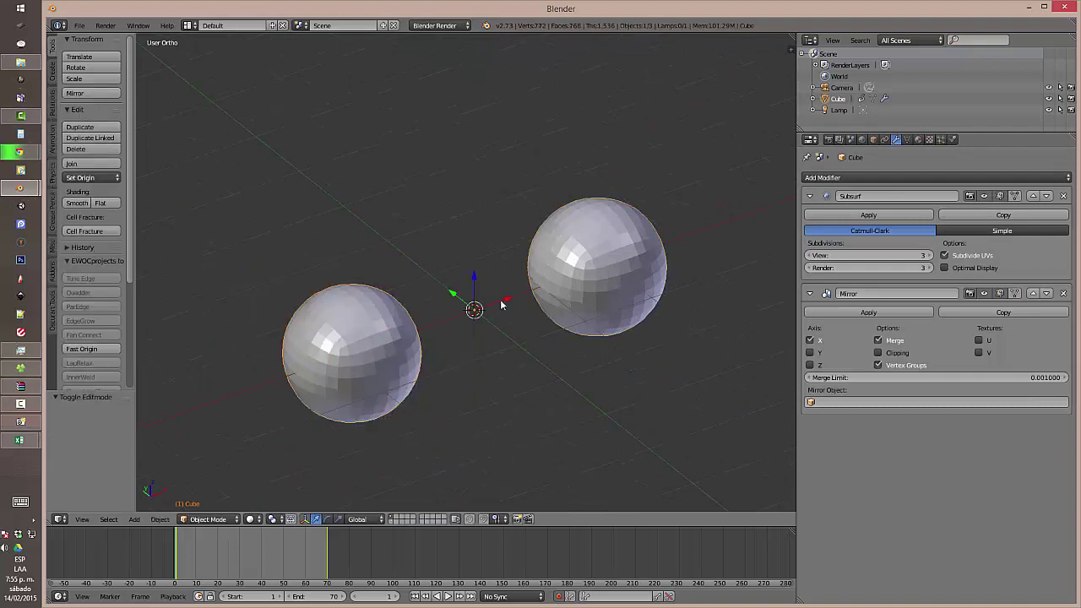
middle_click_drag(475, 335, 452, 324)
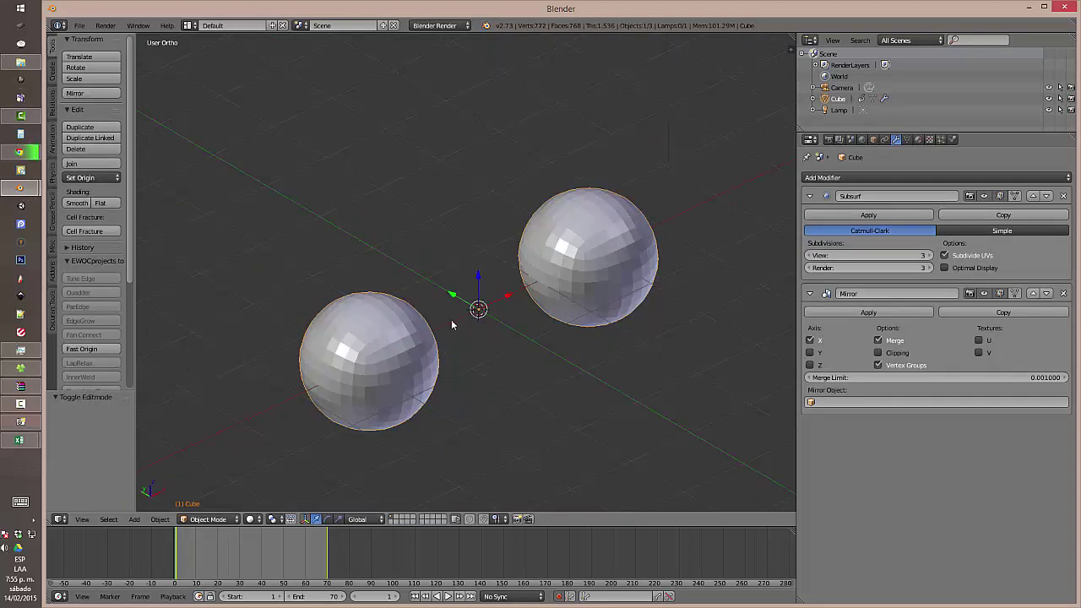
Step: Lower the two upper outer vertices of the original cube's cage by about 0.67 along Z, and return to Object Mode
middle_click_drag(648, 220, 503, 254)
key("Tab")
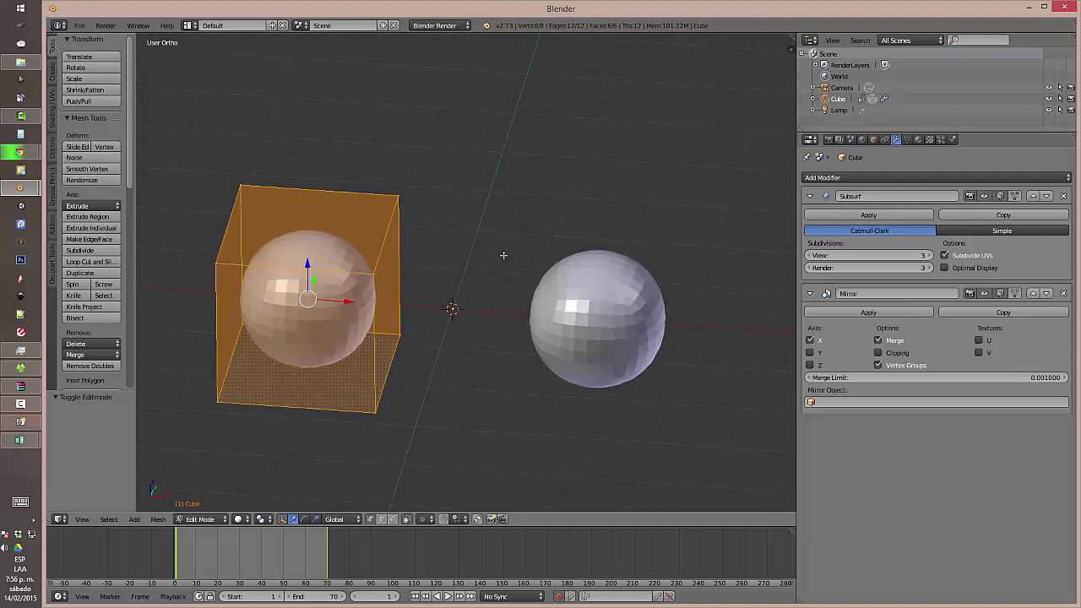
right_click(231, 196)
right_click(213, 251, "shift")
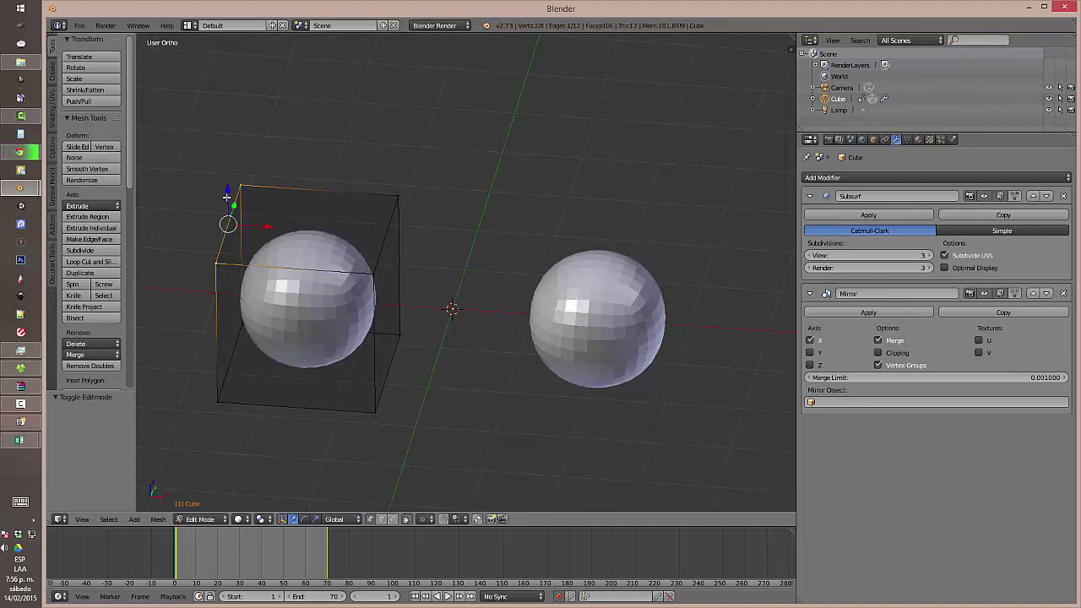
left_click_drag(227, 187, 647, 309)
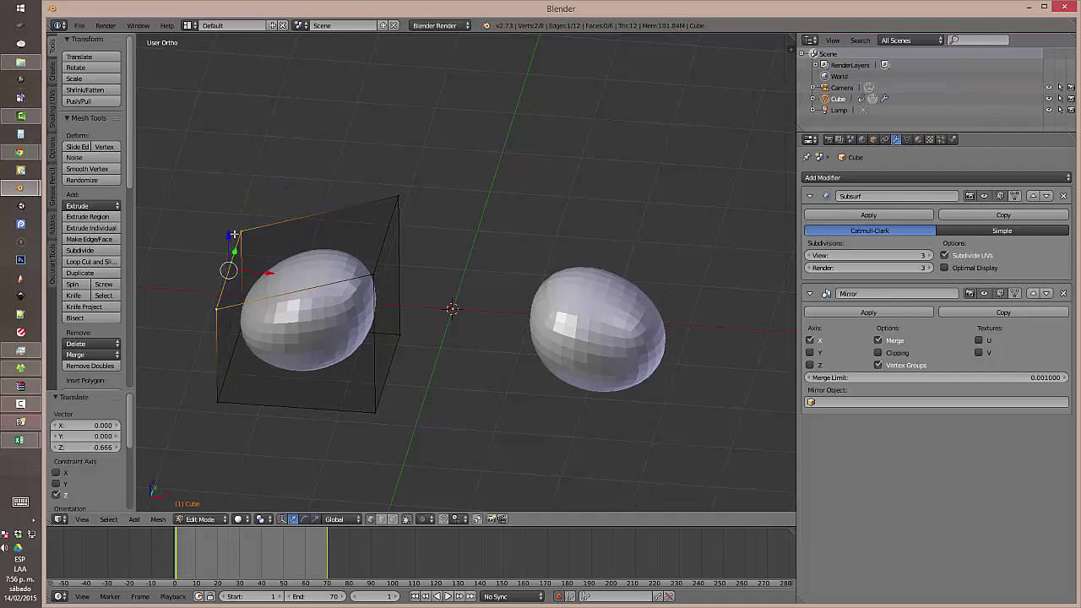
middle_click_drag(456, 333, 512, 328)
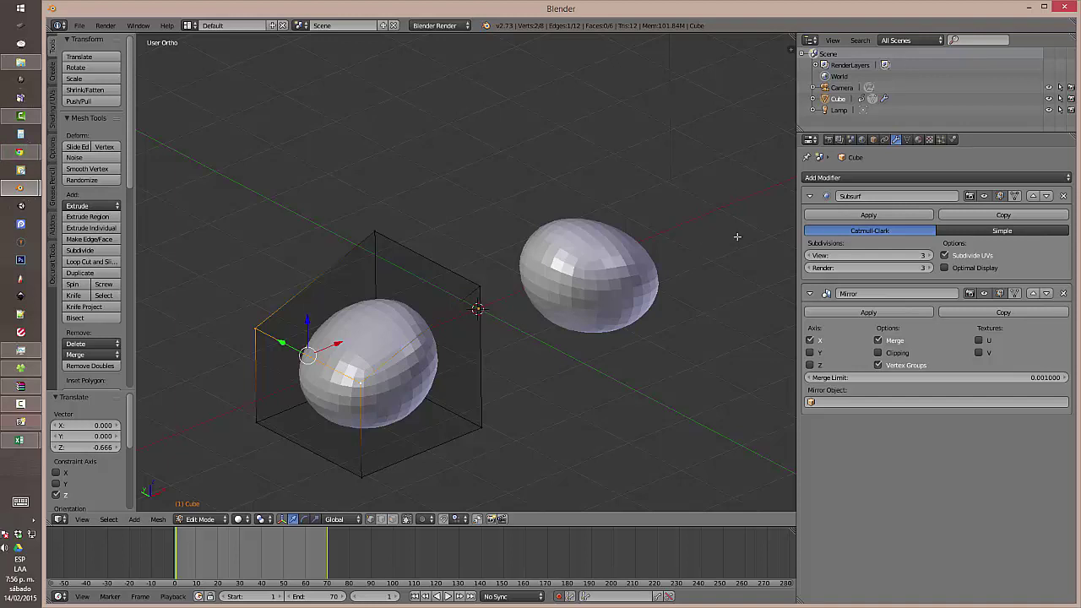
key("Tab")
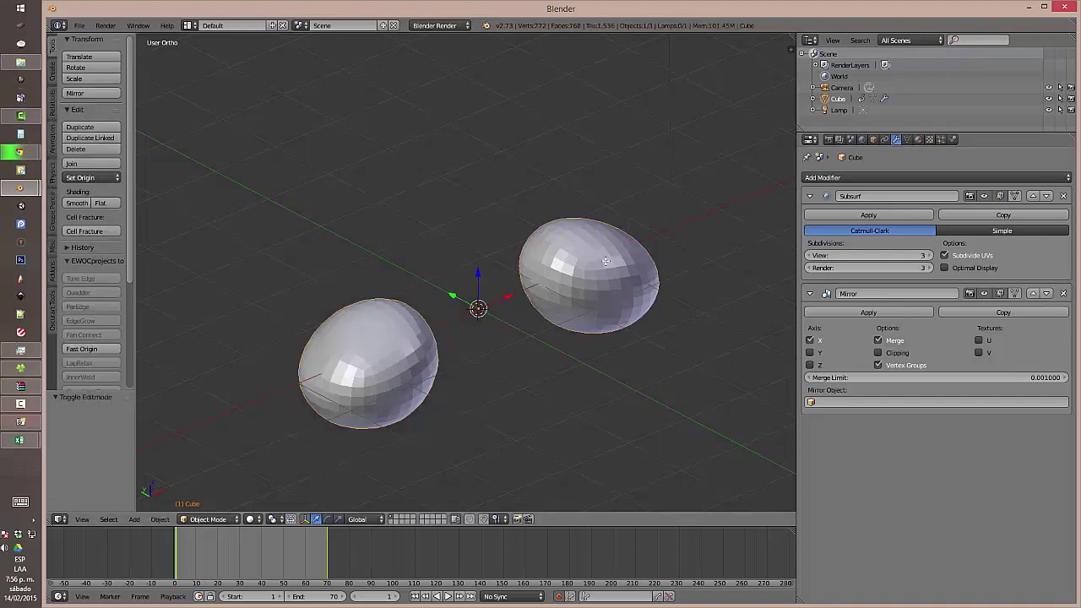
Step: Rename the cube's mesh data block as Cubo in the object data properties
left_click(907, 138)
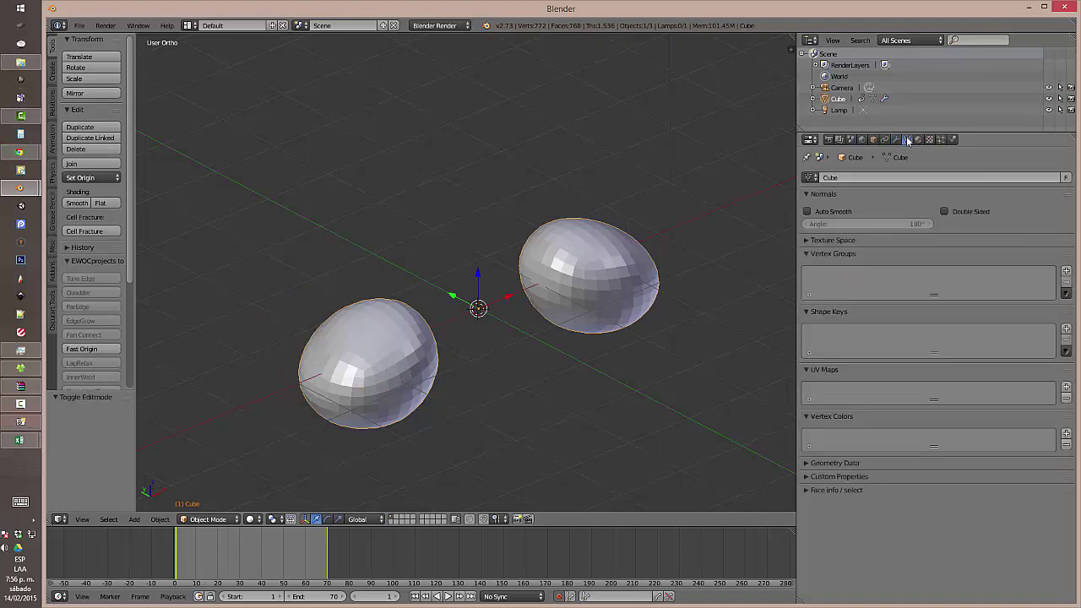
left_click(895, 139)
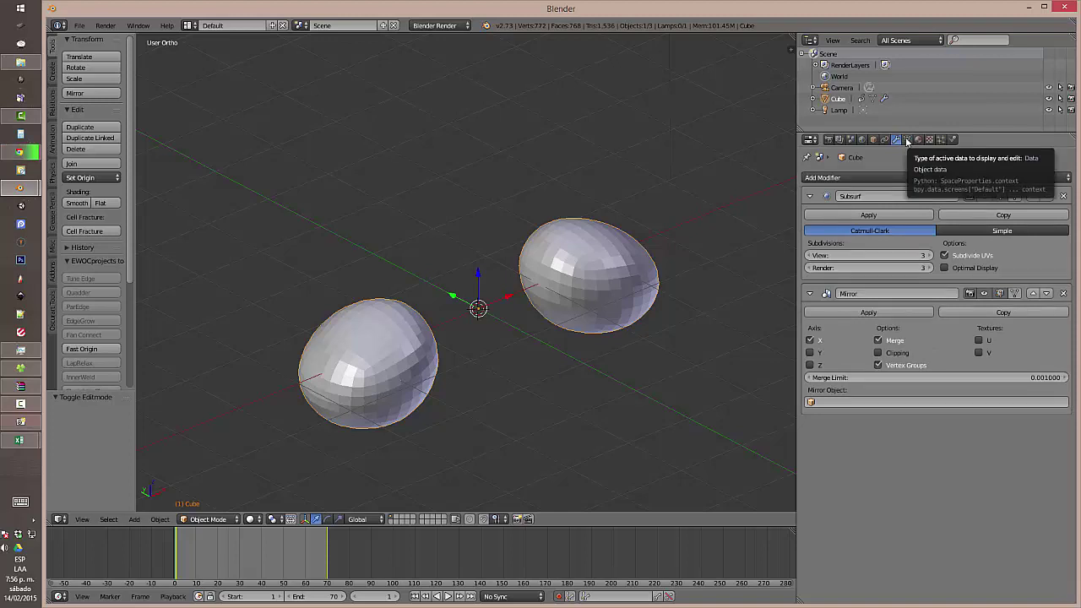
left_click(907, 140)
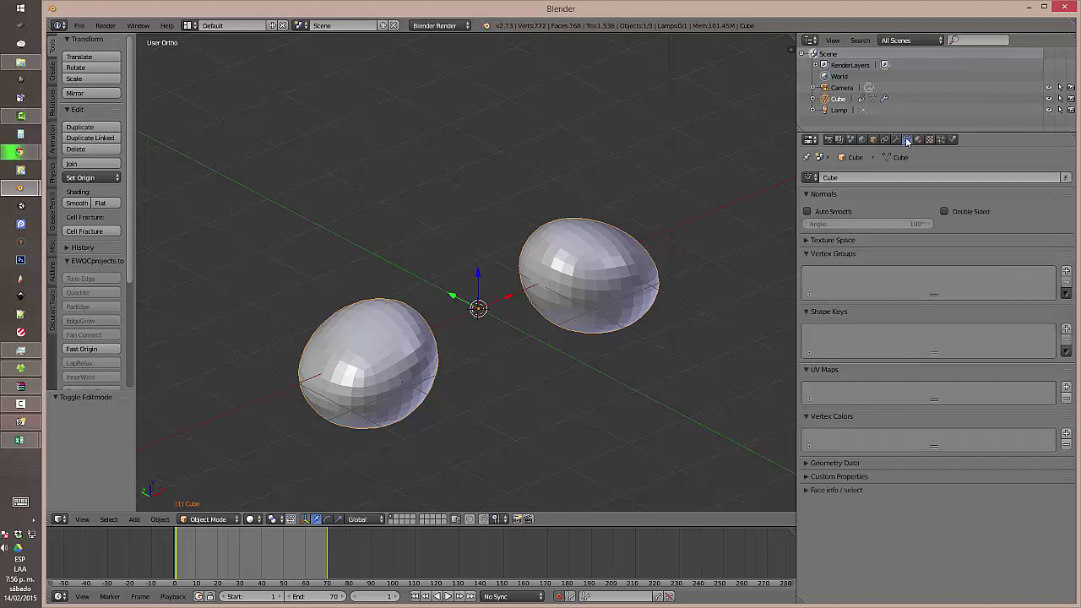
left_click(842, 179)
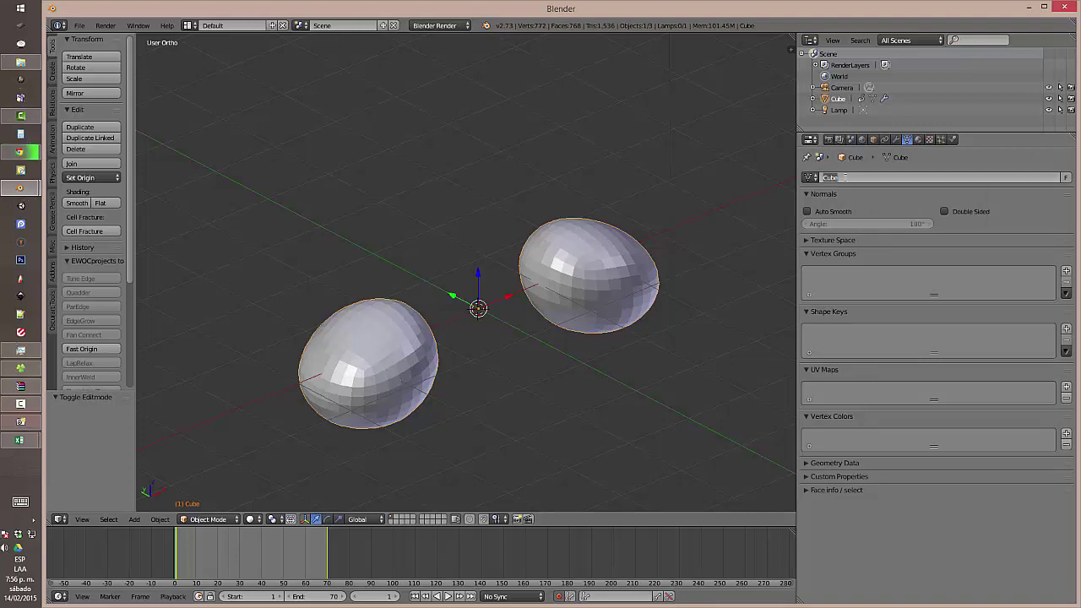
type("C")
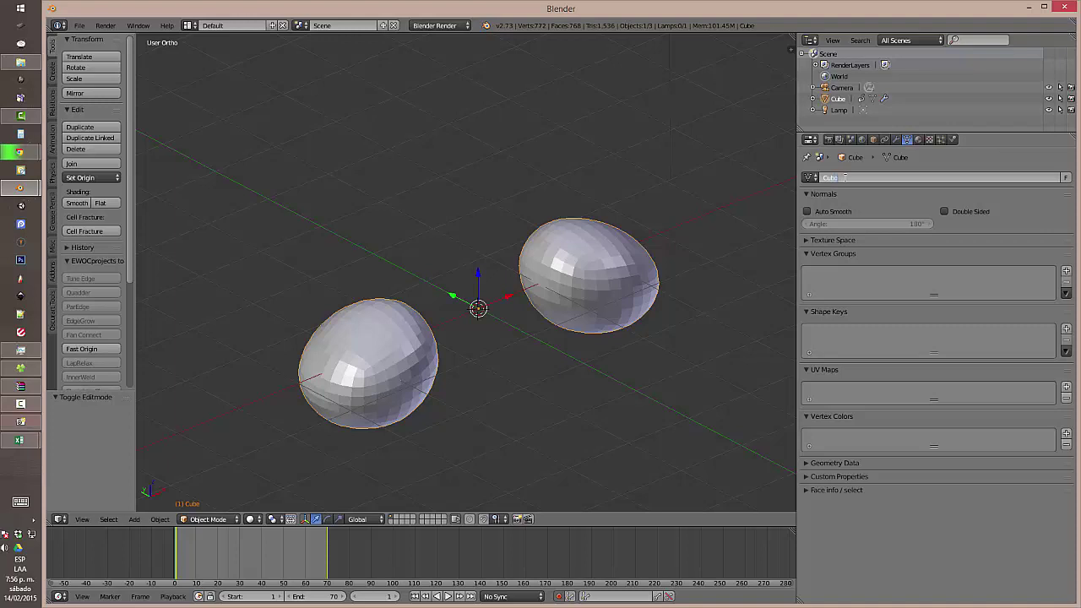
type("ubo")
key("Return")
Step: Rename the cube object as Cubo in the Object properties
left_click(873, 139)
left_click(843, 177)
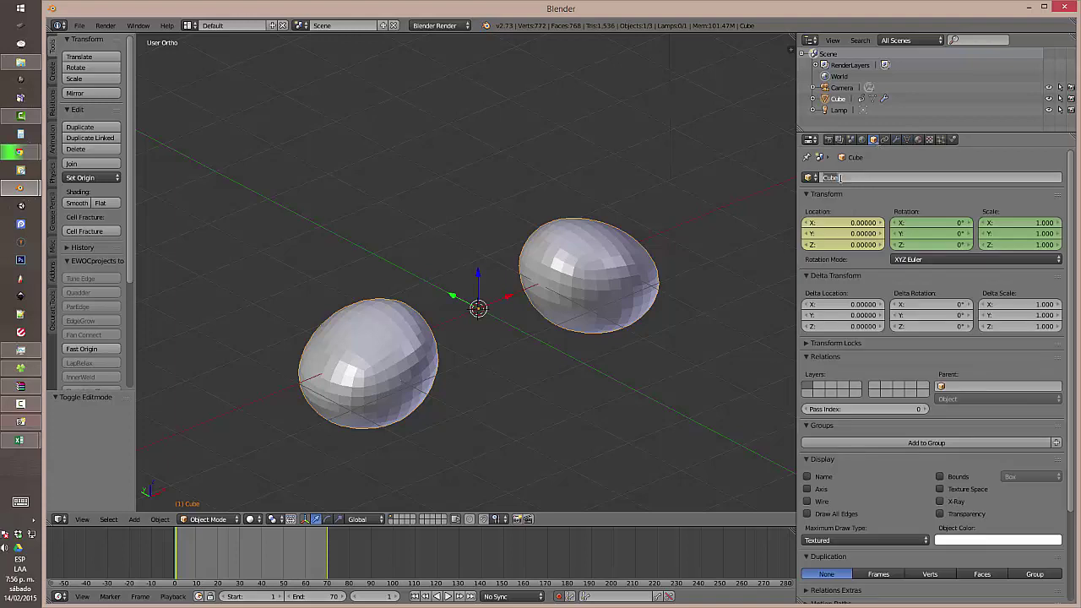
type("Cu")
type("bo")
key("Return")
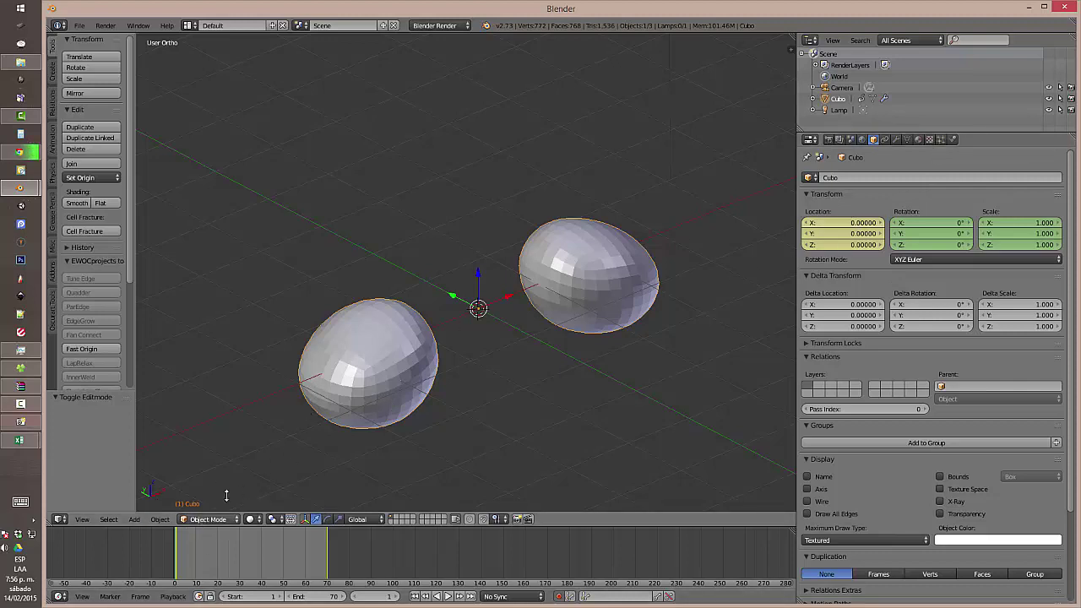
Step: Enable Auto Smooth in the mesh's Normals settings with an angle of 60°
left_click(906, 139)
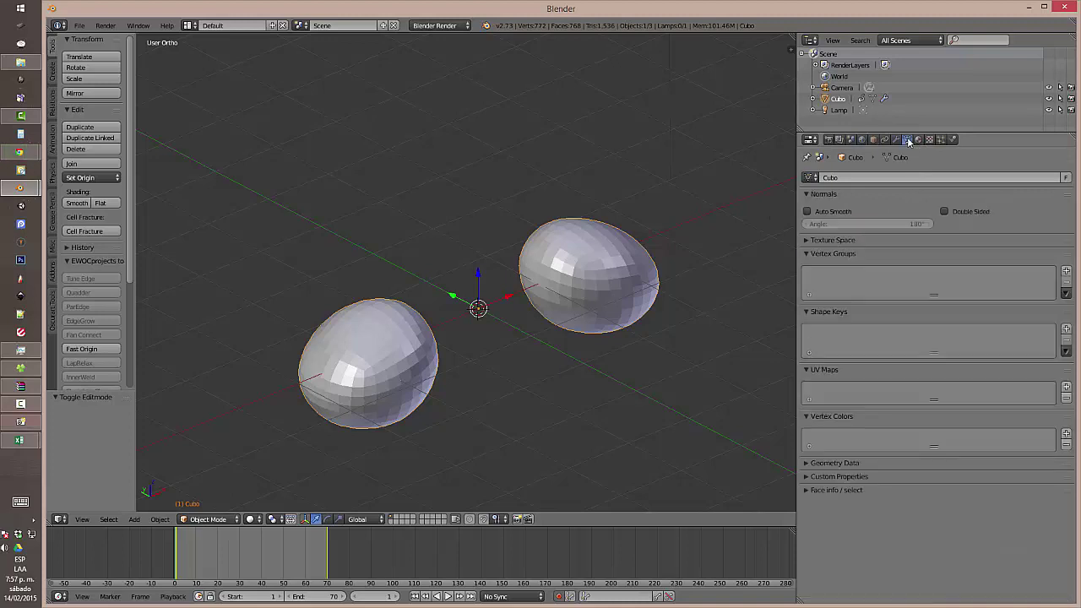
left_click(812, 215)
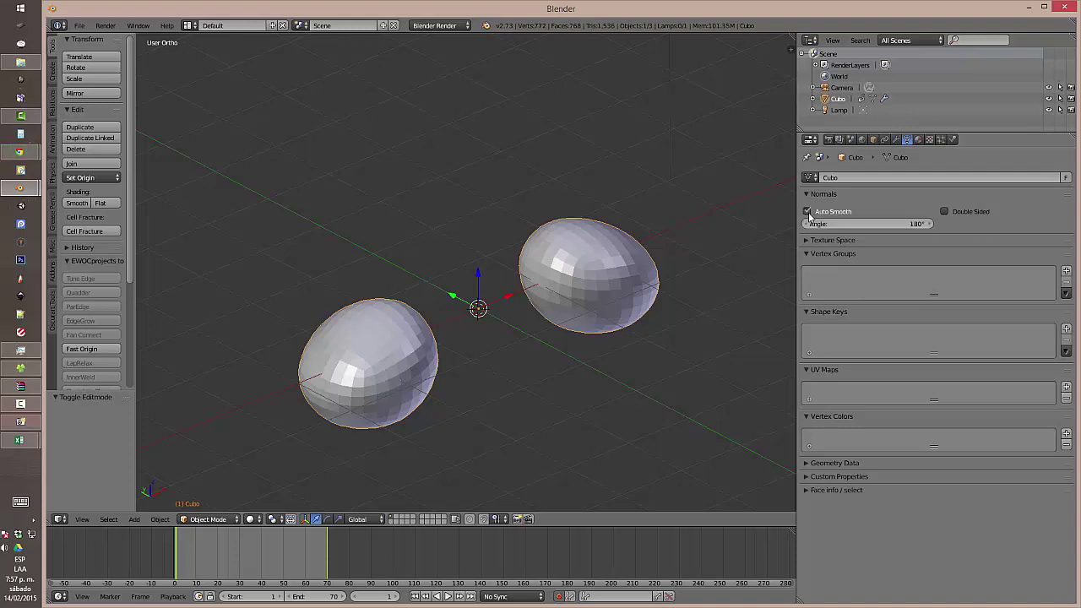
left_click(910, 226)
type("60")
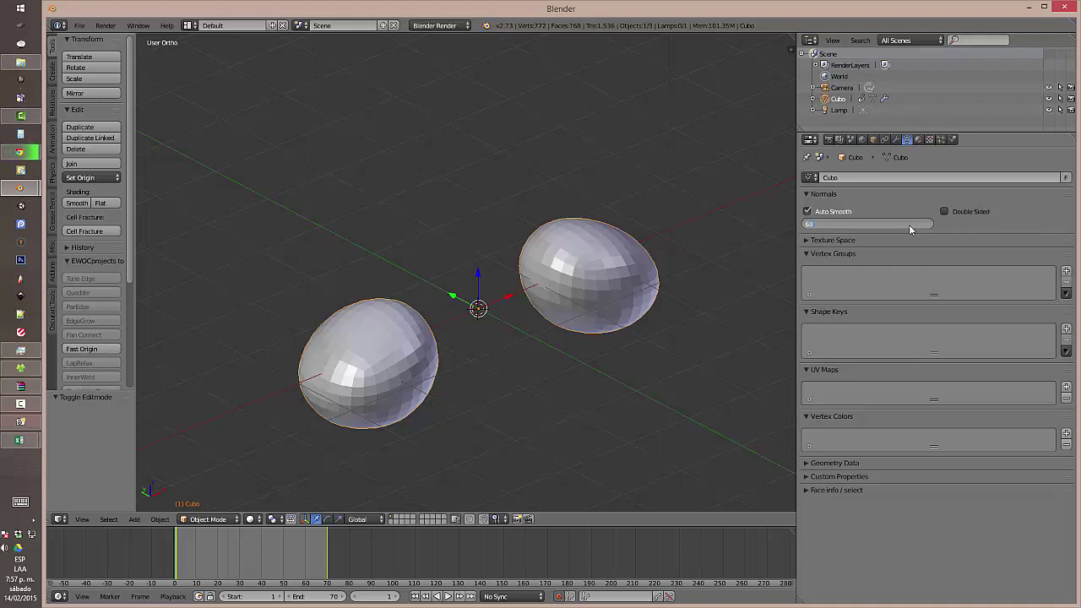
key("Return")
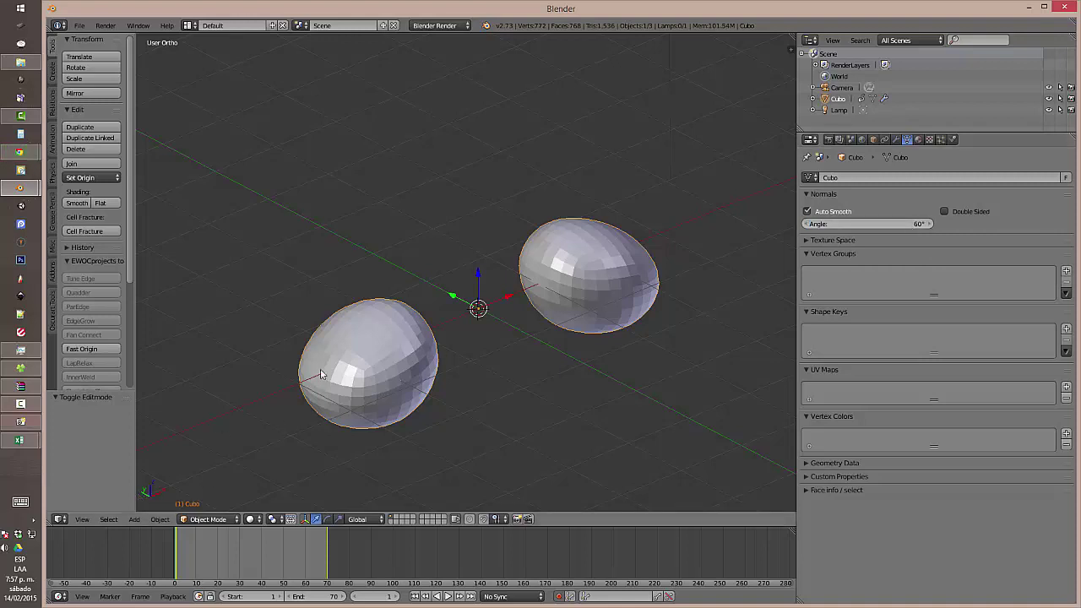
Step: Apply Shade Smooth to all faces of the Cubo mesh in Edit Mode
key("Tab")
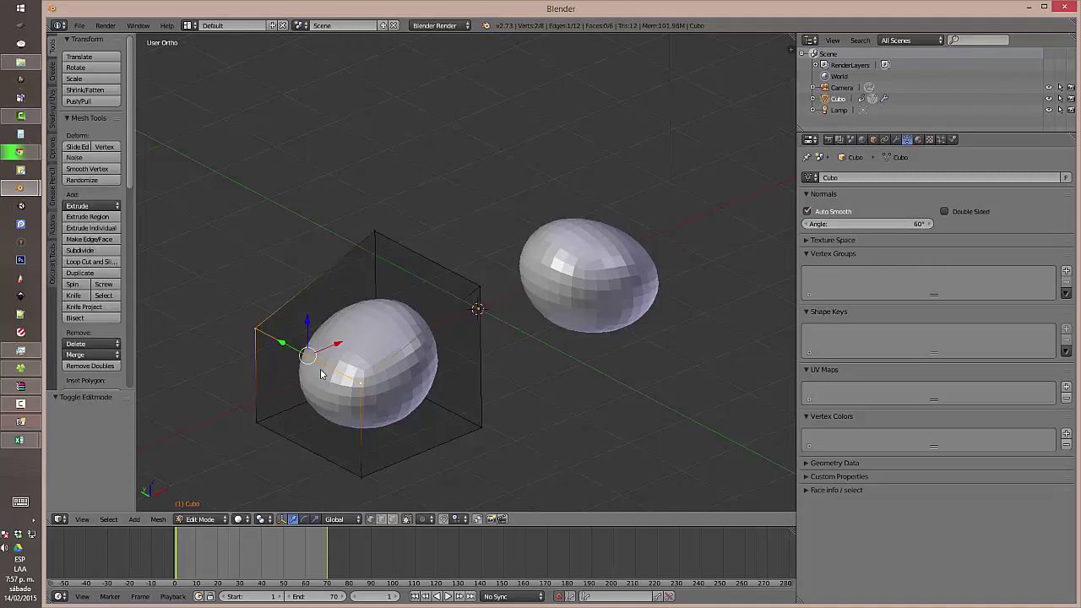
key("a")
key("a")
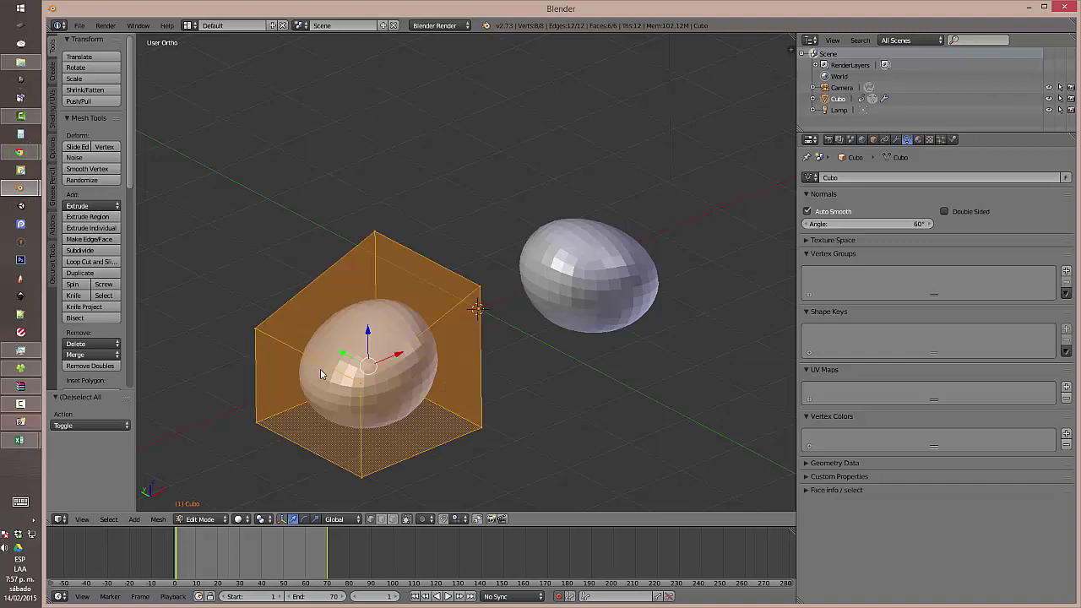
left_click(158, 518)
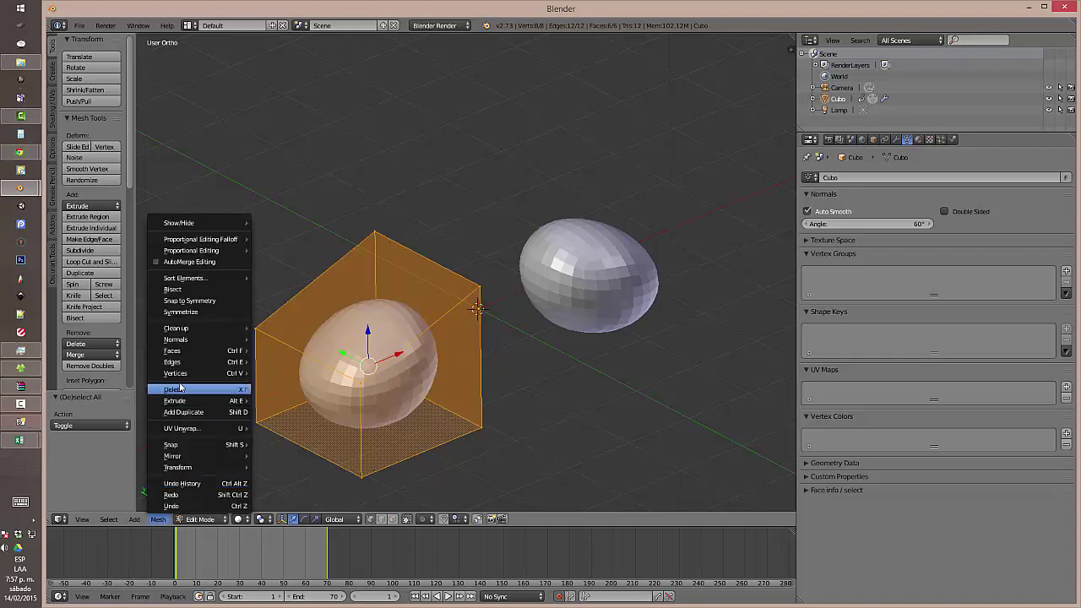
mouse_move(188, 351)
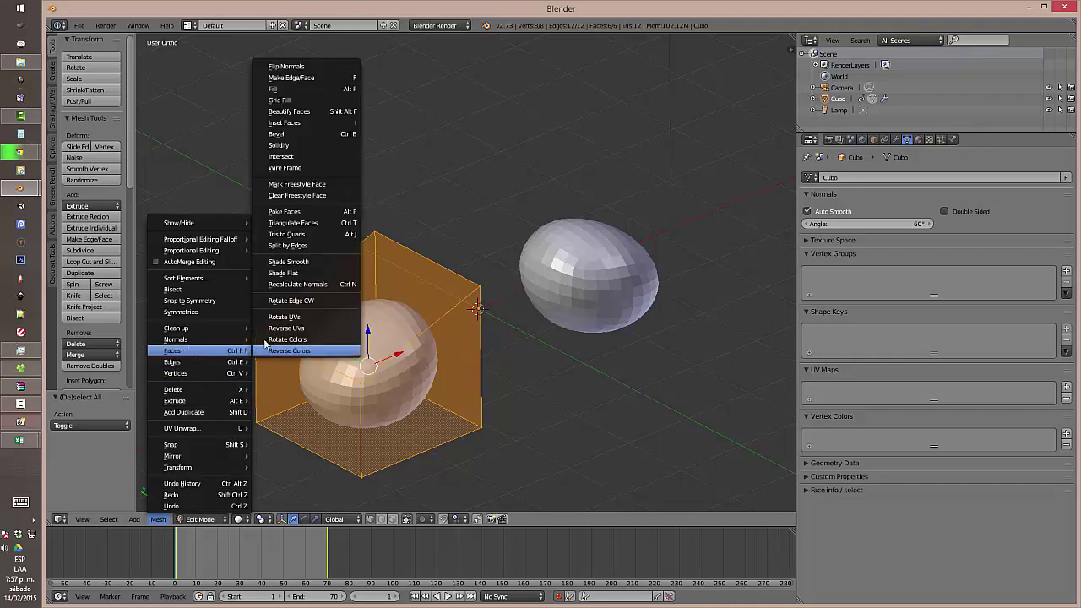
left_click(300, 262)
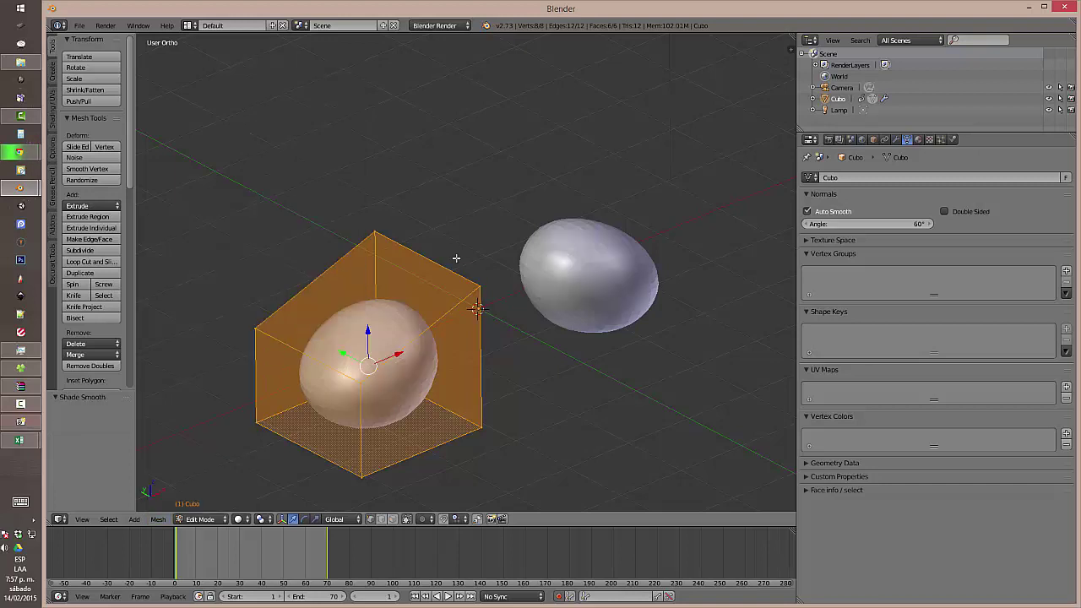
Step: Set the mesh's Auto Smooth angle to 30° and disable Auto Smooth
left_click(851, 223)
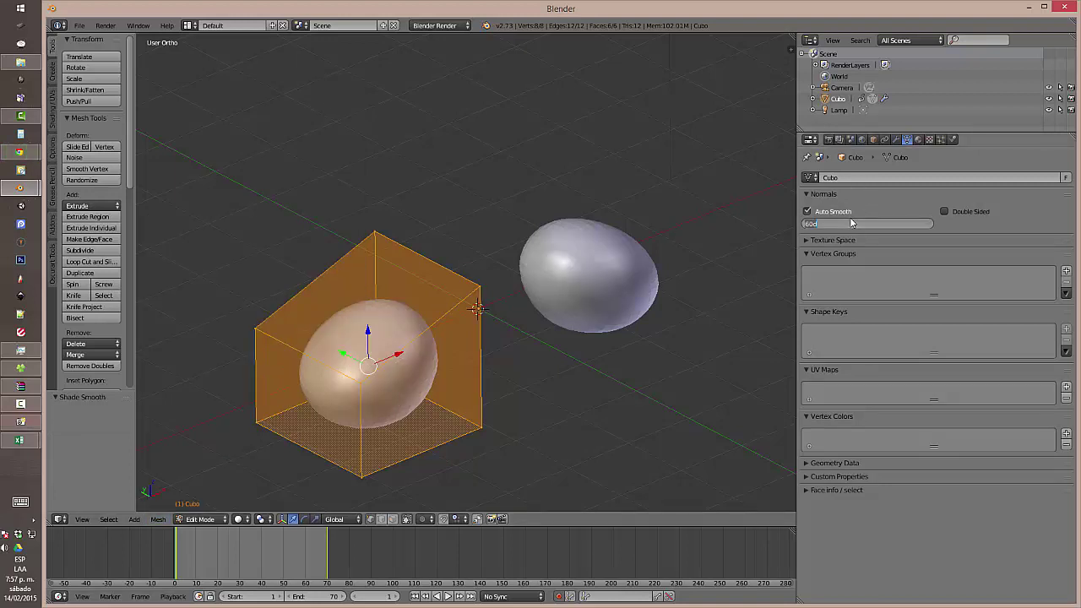
type("30d")
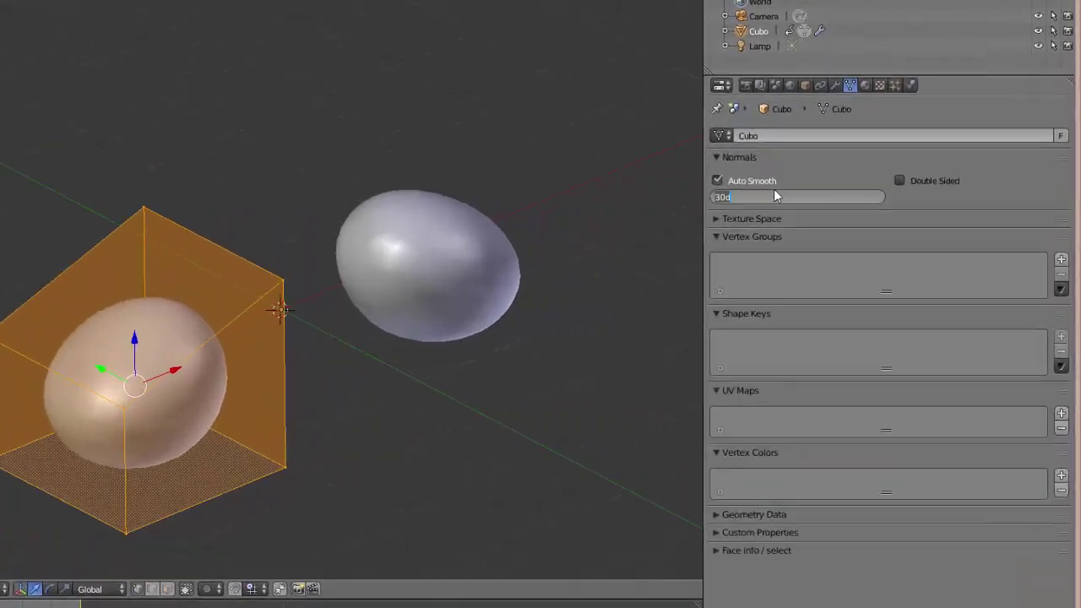
key("Return")
left_click(717, 180)
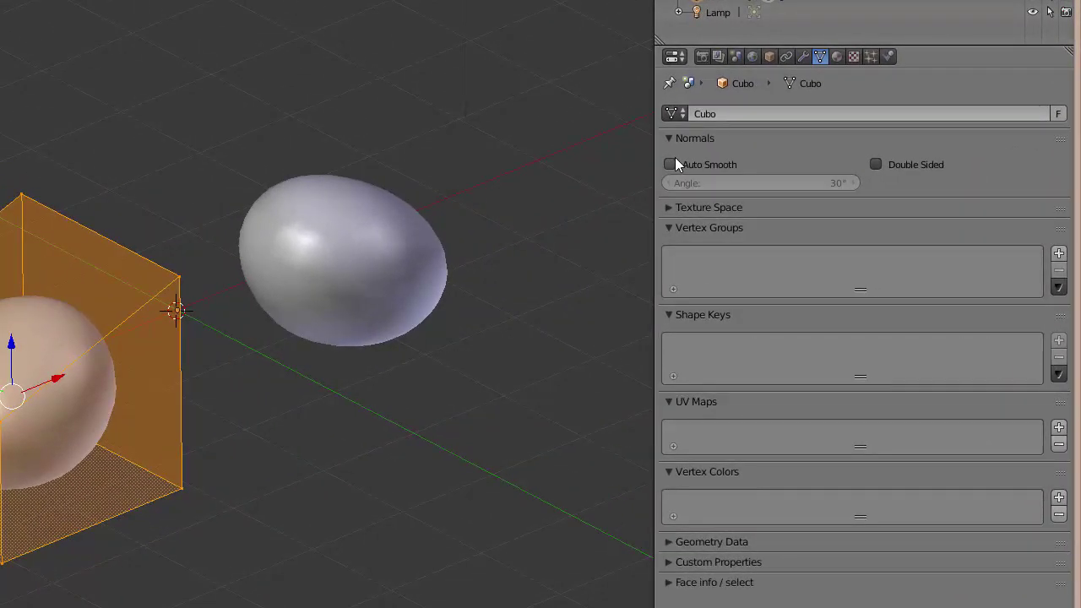
key("h")
key("alt+h")
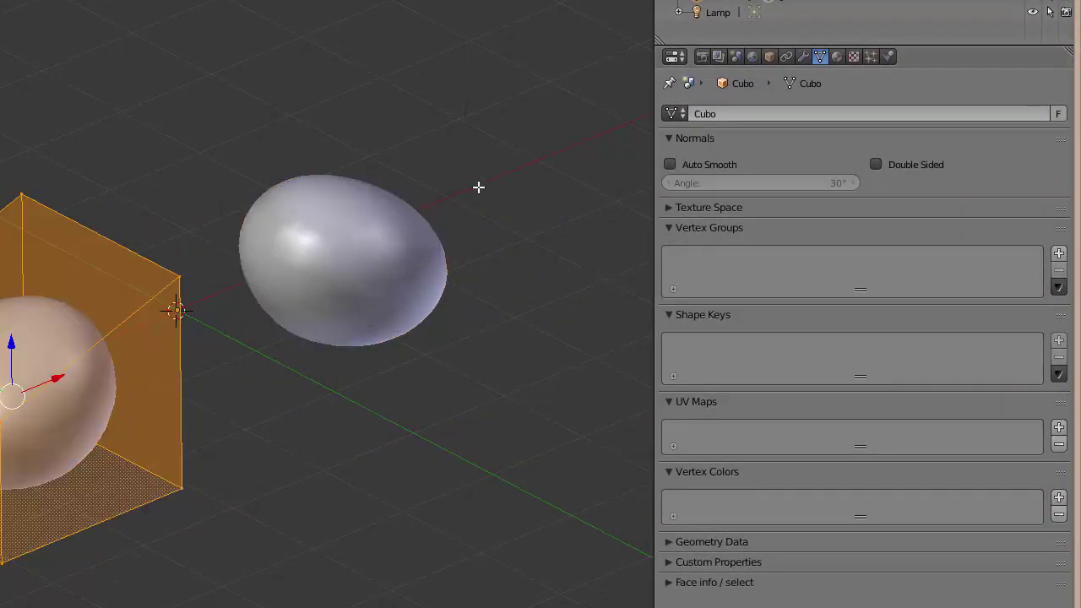
Step: Remove the Subsurf and Mirror modifiers from the Cubo object
left_click(803, 58)
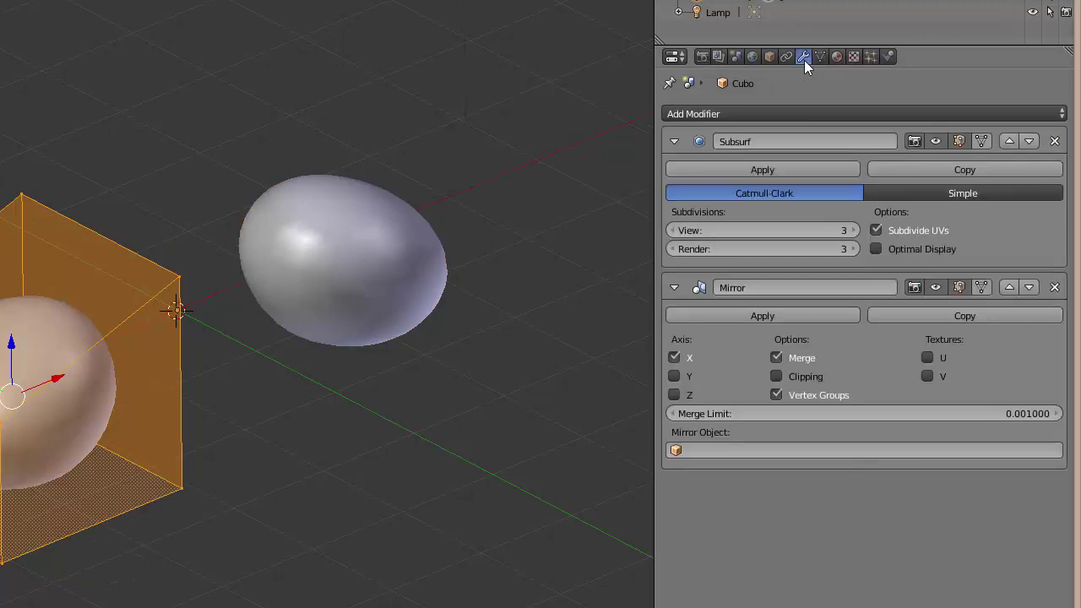
left_click(1053, 142)
left_click(1054, 143)
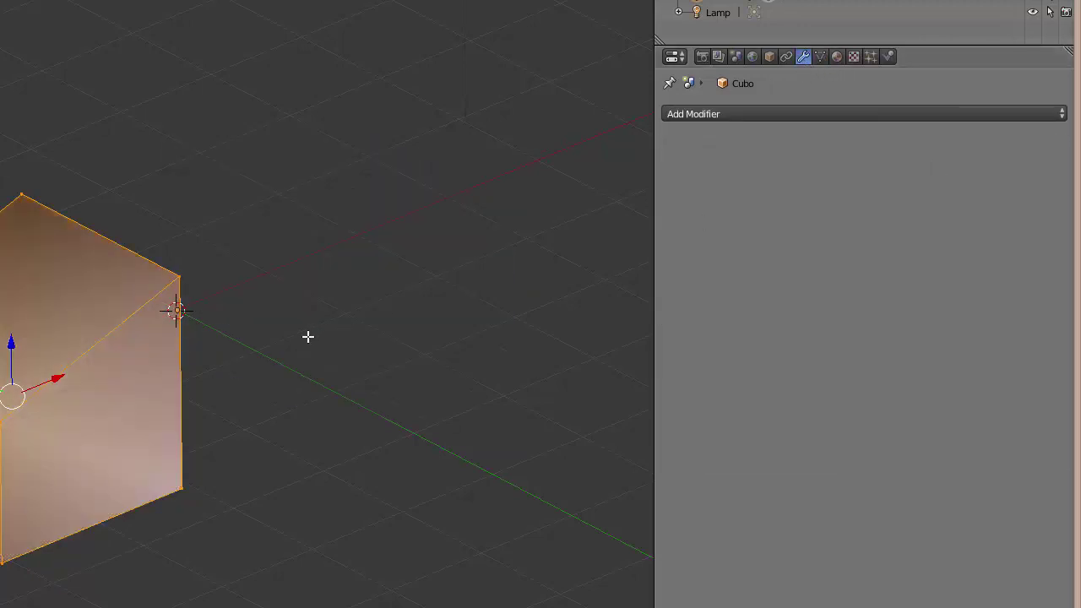
middle_click_drag(307, 336, 330, 354)
Step: Toggle Auto Smooth repeatedly in the mesh's Normals settings to compare the cube's shading, leaving it enabled
left_click(836, 56)
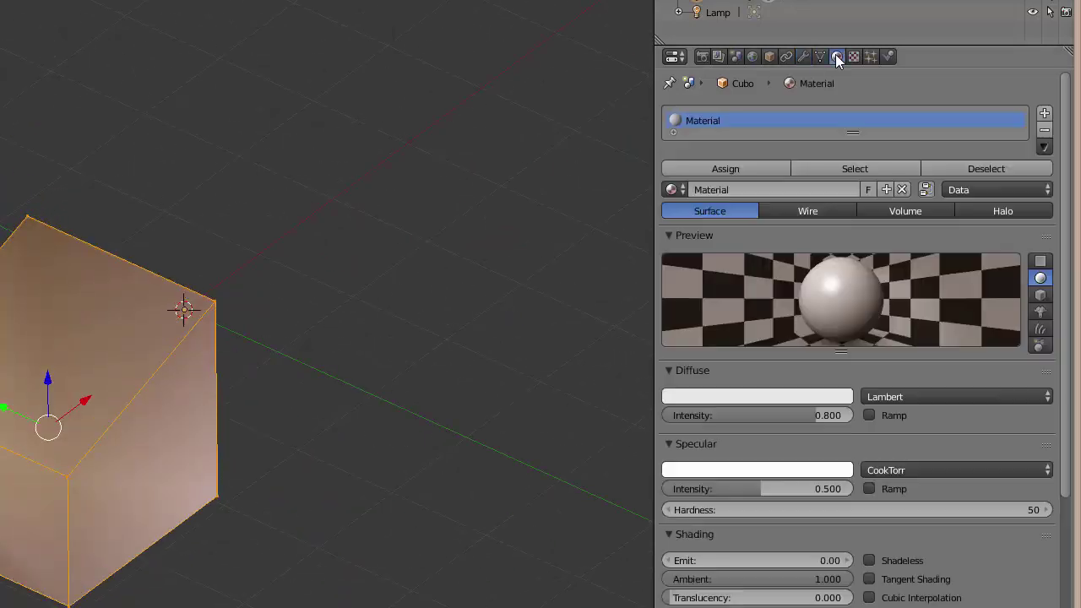
left_click(820, 56)
left_click(669, 165)
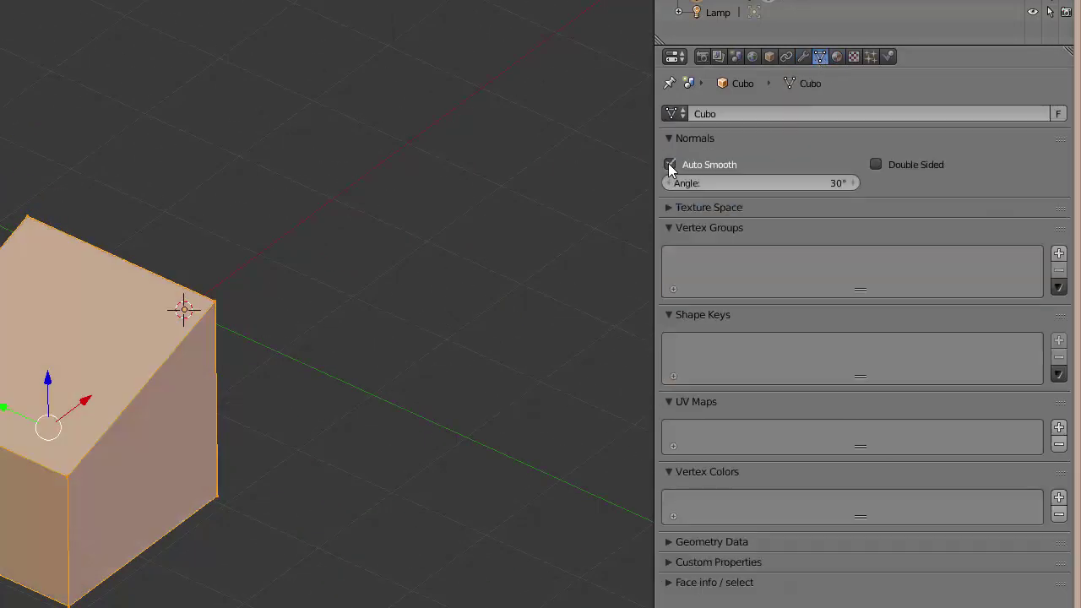
left_click(669, 165)
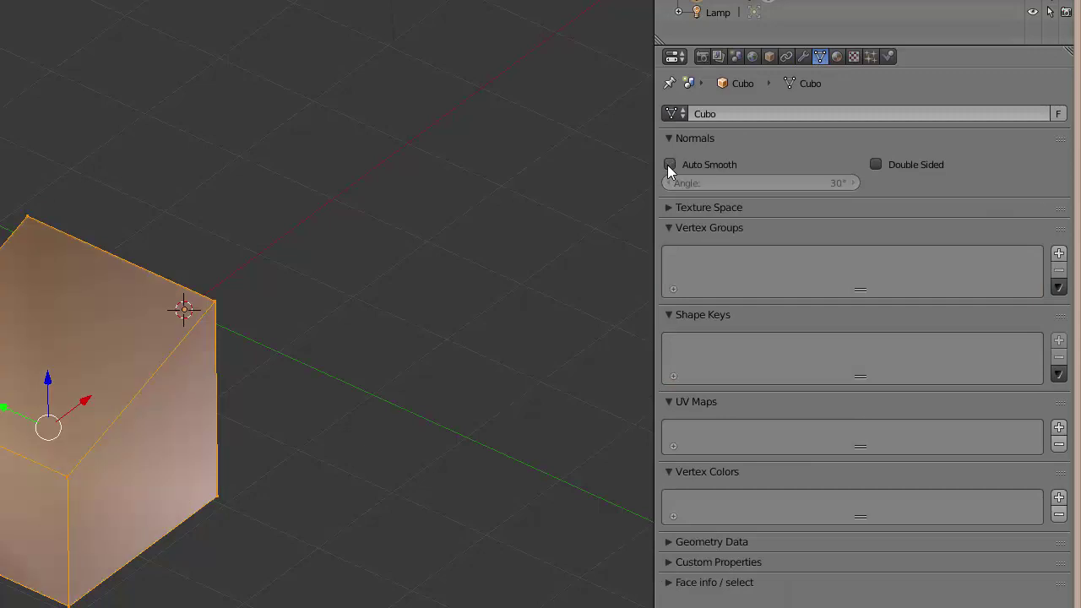
left_click(669, 165)
left_click(669, 164)
left_click(669, 164)
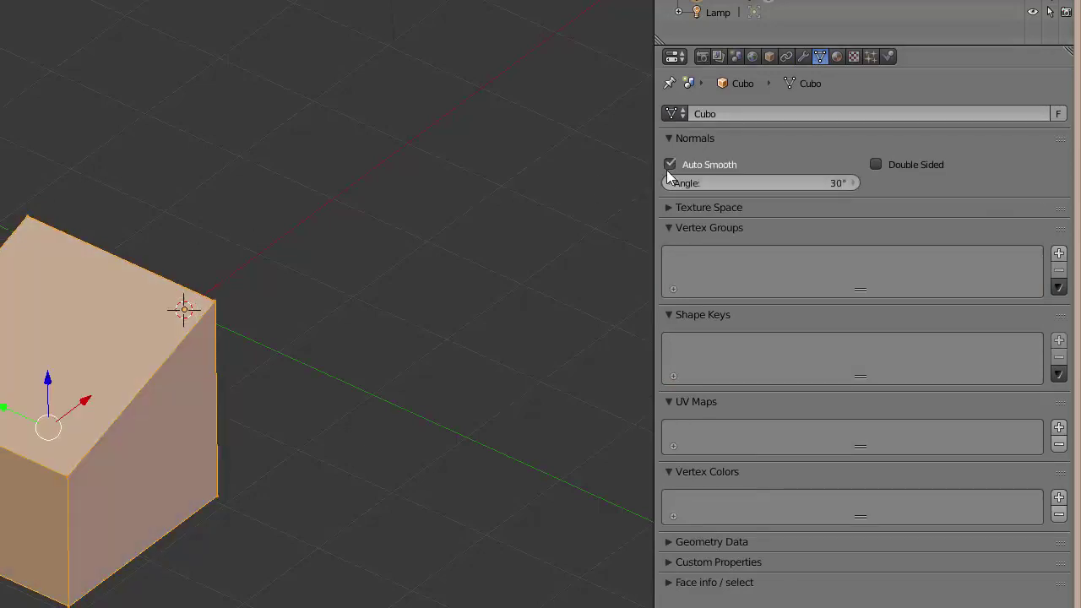
left_click(670, 165)
left_click(670, 165)
Step: Set the Auto Smooth angle to 60° and expand the mesh's Texture Space settings
left_click(748, 182)
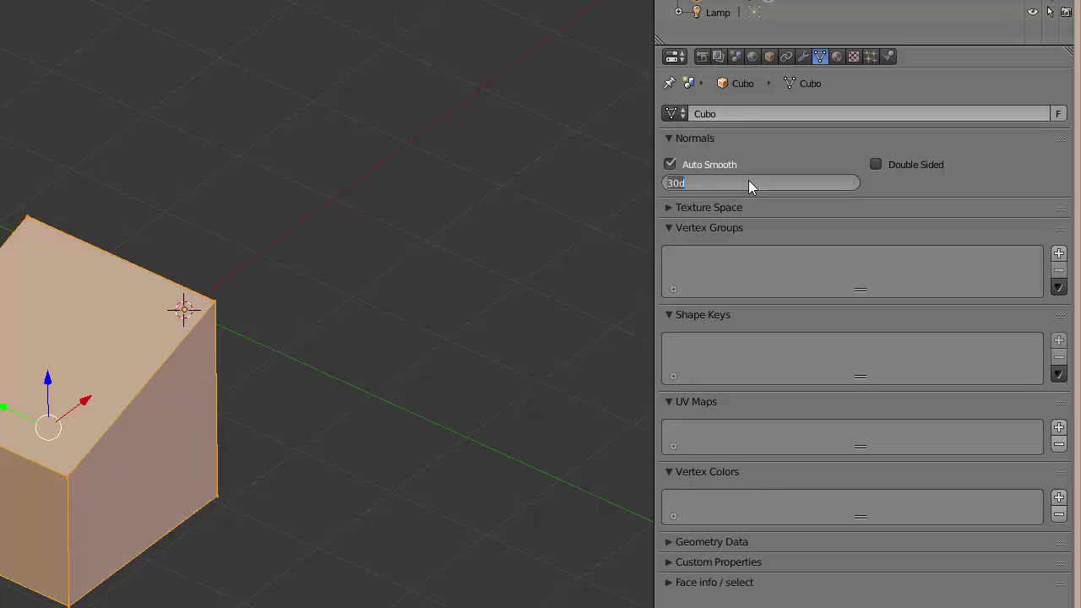
type("60")
key("Return")
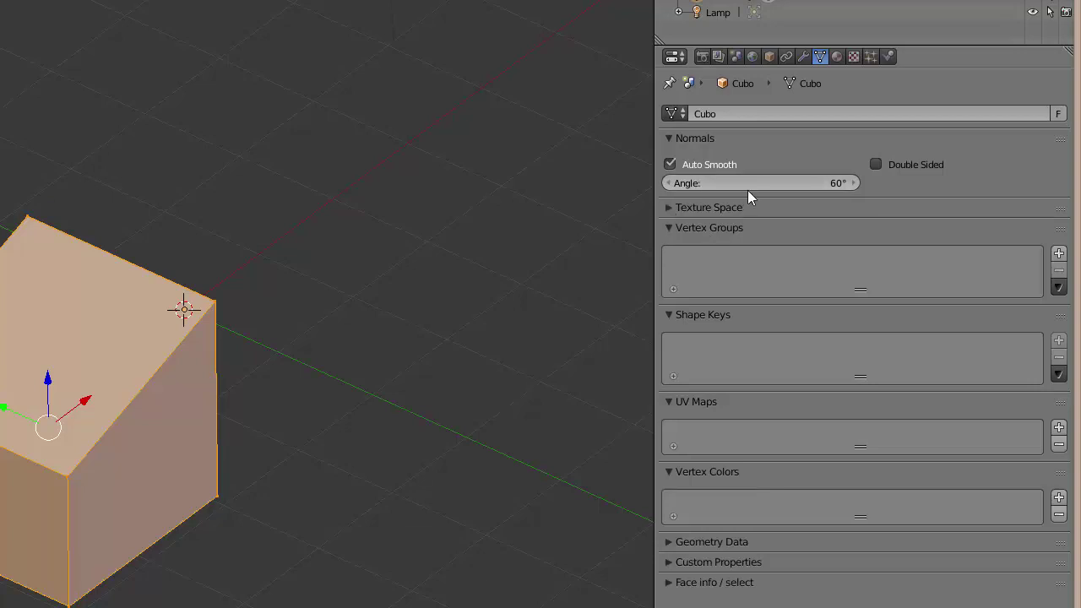
left_click(668, 208)
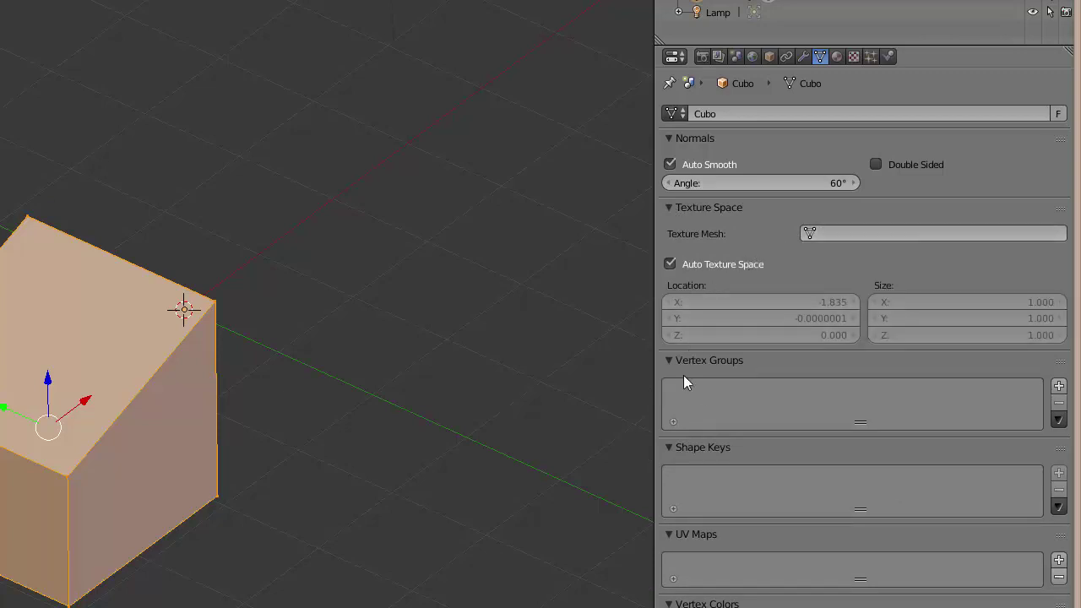
Step: Switch to wireframe display and select the four corner vertices of the cube's front face
middle_click_drag(261, 360, 240, 333)
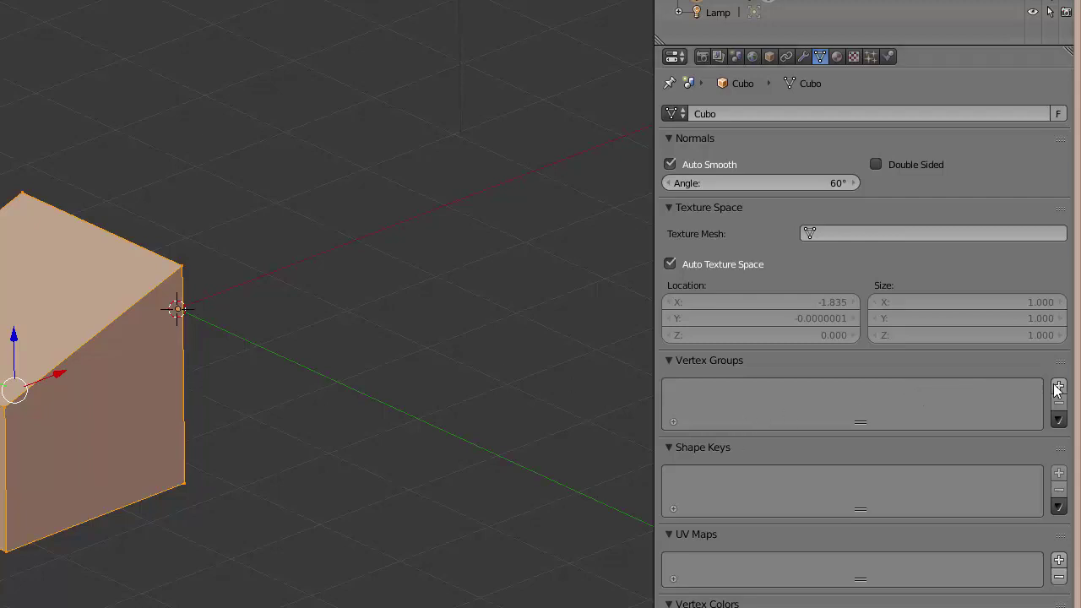
key("z")
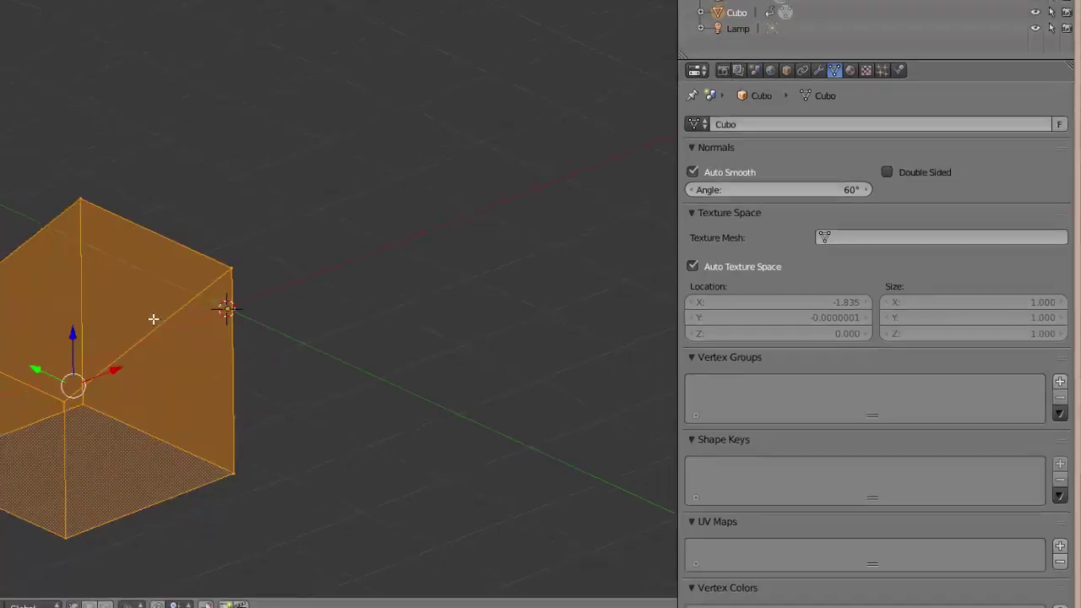
right_click(257, 324)
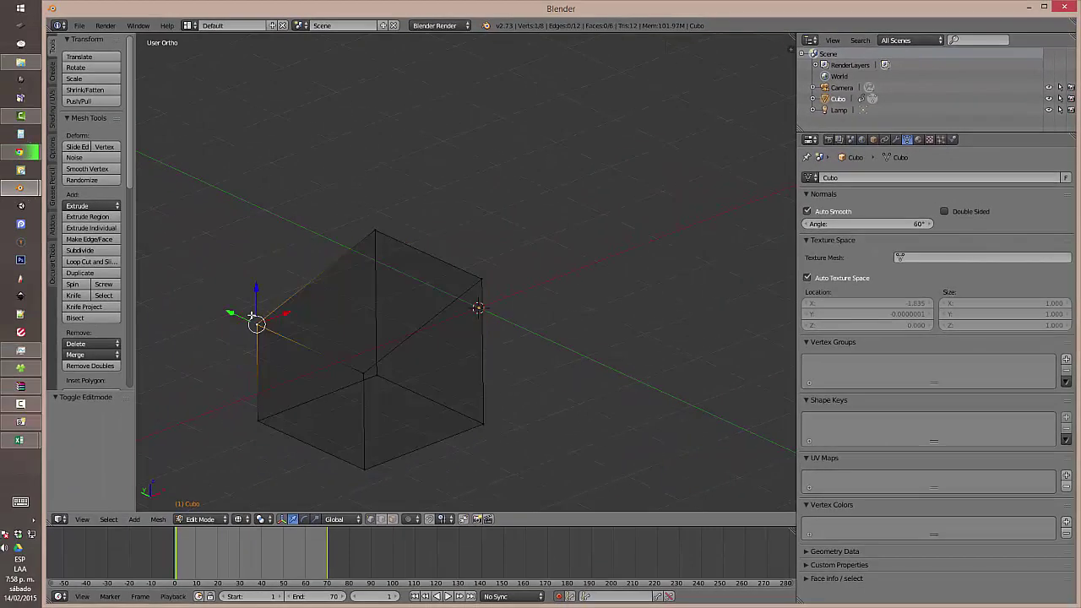
right_click(369, 374, "shift")
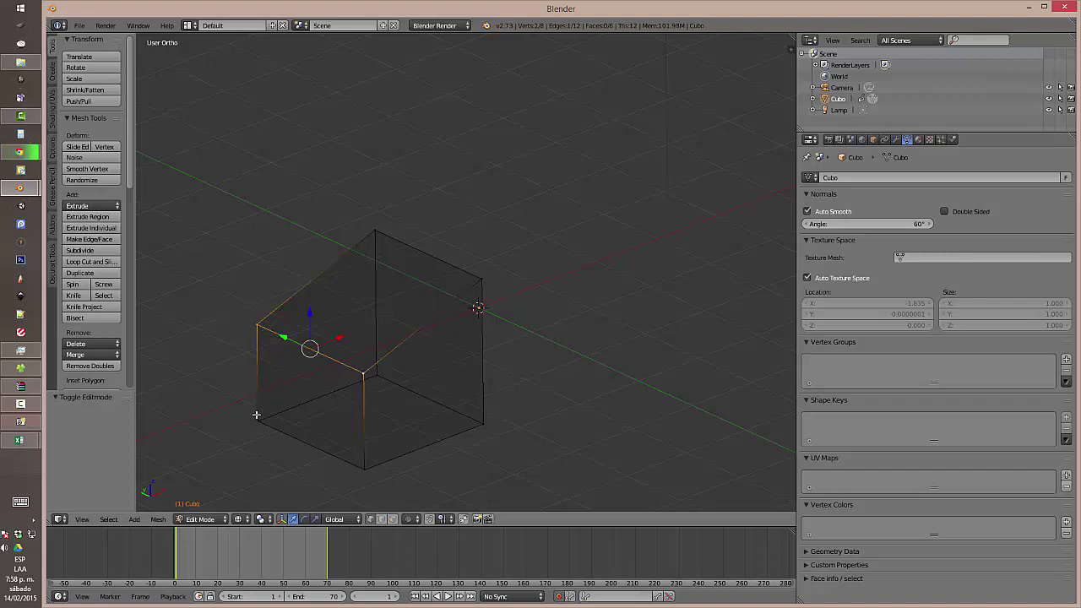
right_click(257, 420, "shift")
right_click(358, 460, "shift")
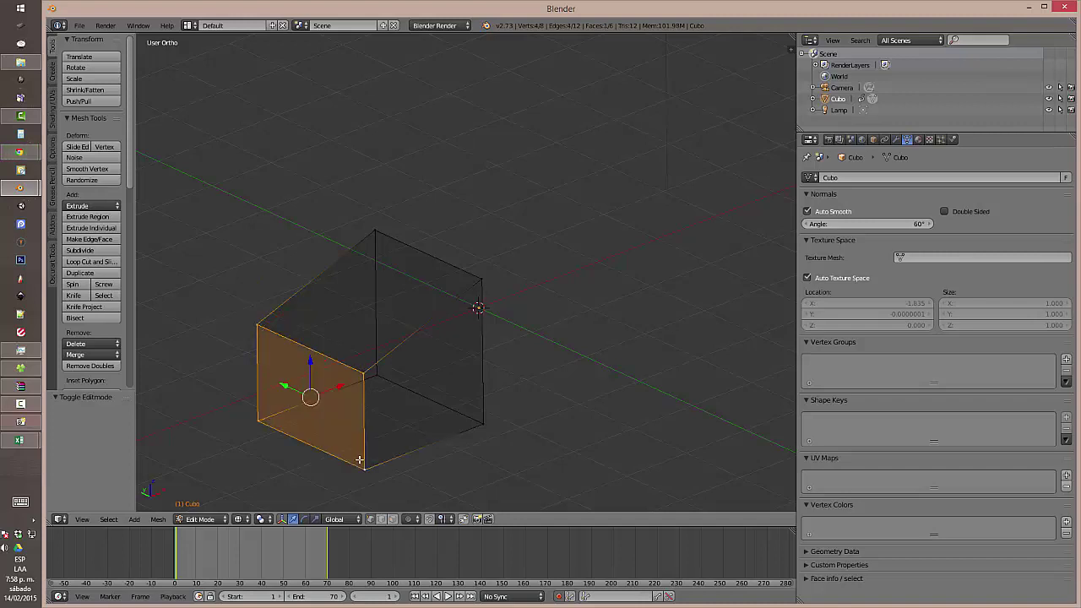
Step: Create a vertex group named 1 and assign the selected face vertices to it
left_click(1065, 359)
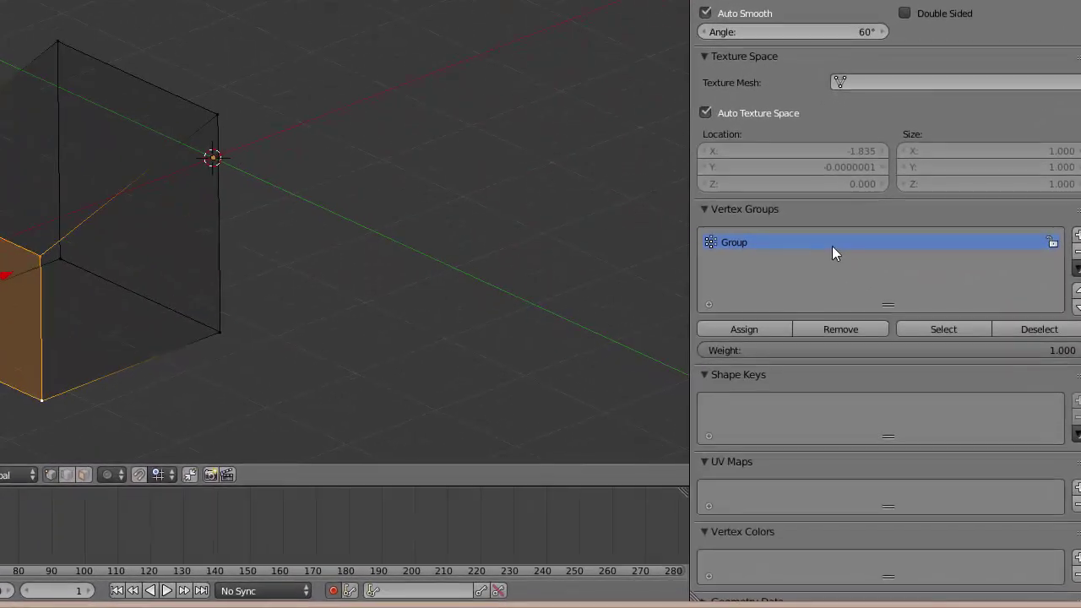
double_click(890, 365)
type("1")
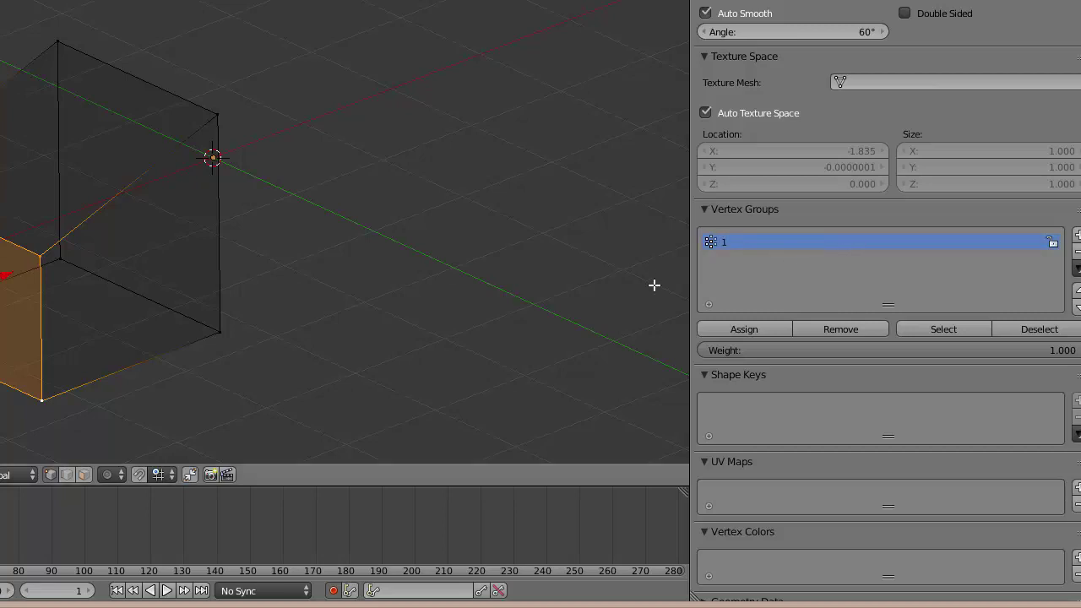
left_click(739, 330)
Step: Deselect everything and reselect the front face's vertices through vertex group 1
key("a")
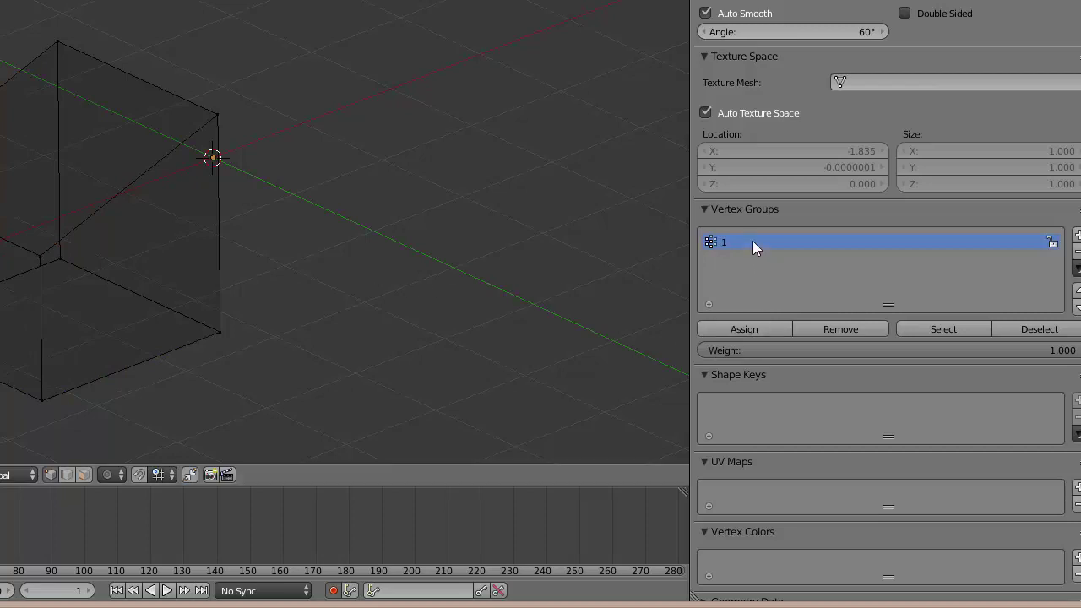
left_click(917, 327)
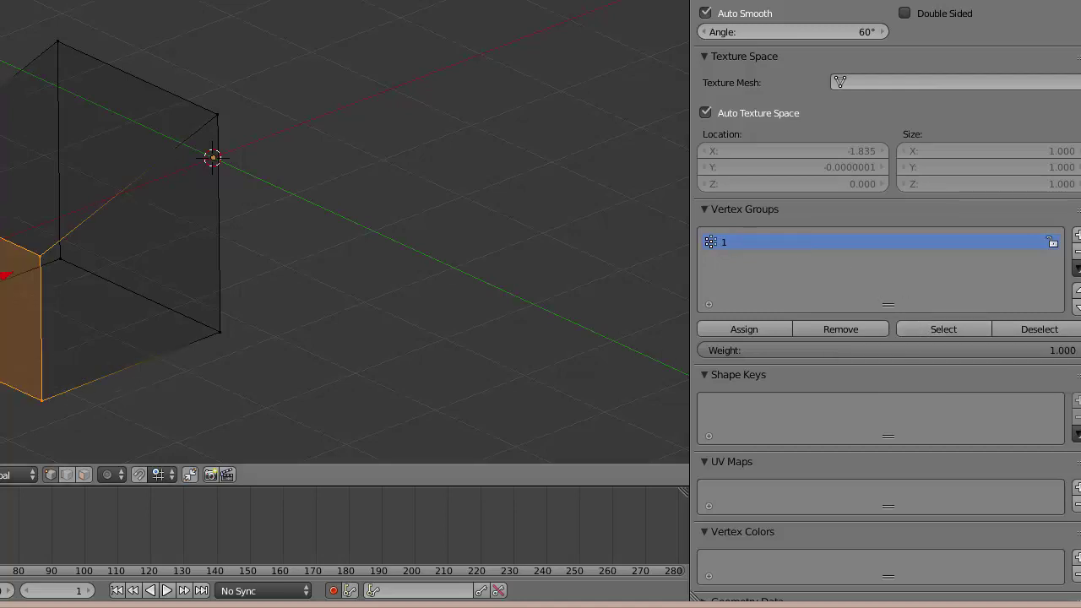
middle_click_drag(2, 260, 67, 298)
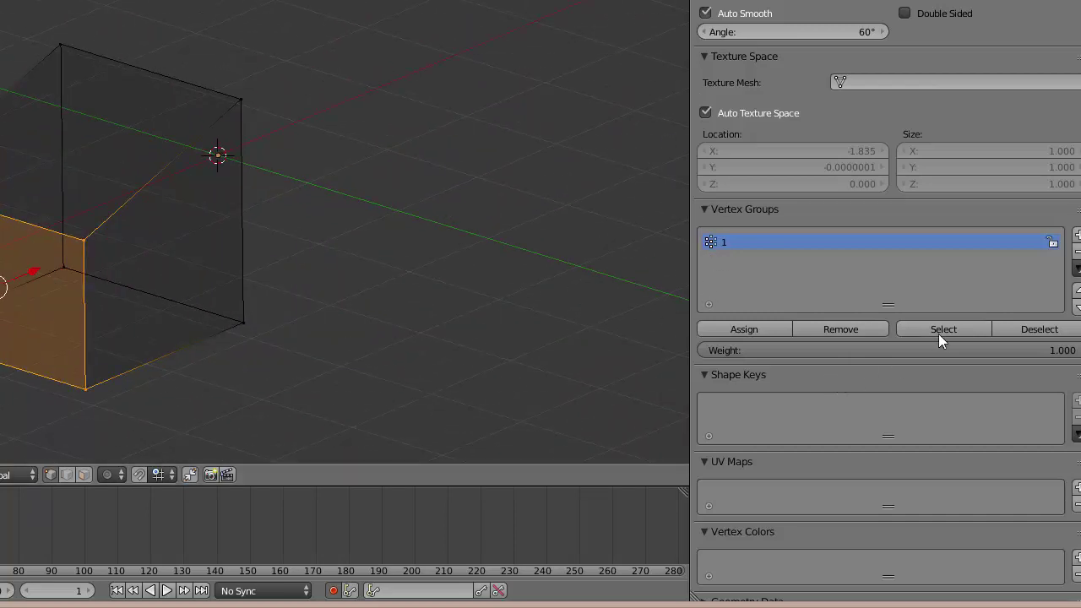
scroll(886, 301, "down", 2)
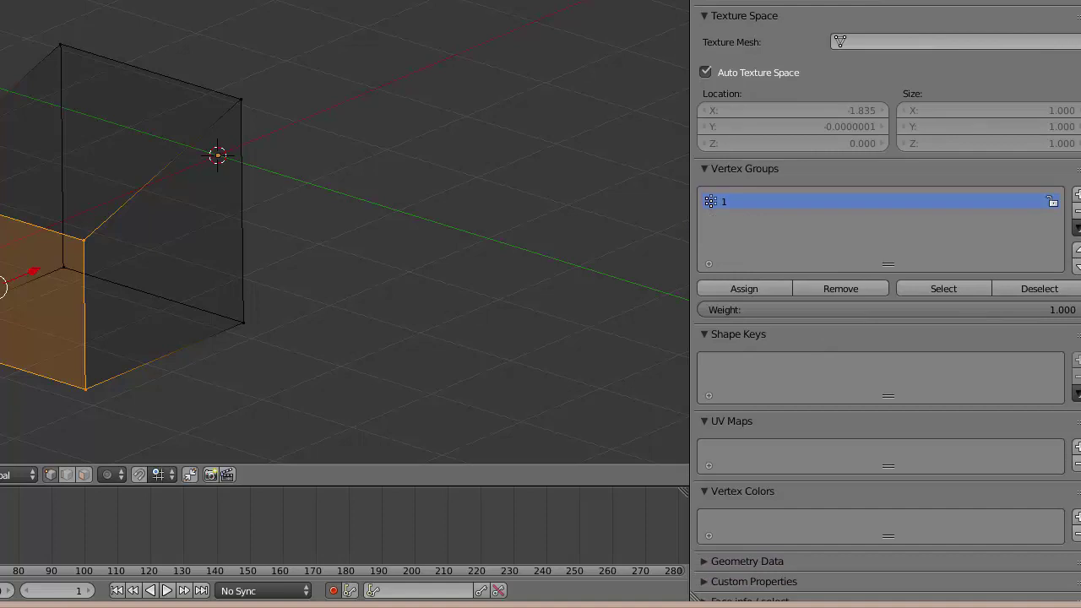
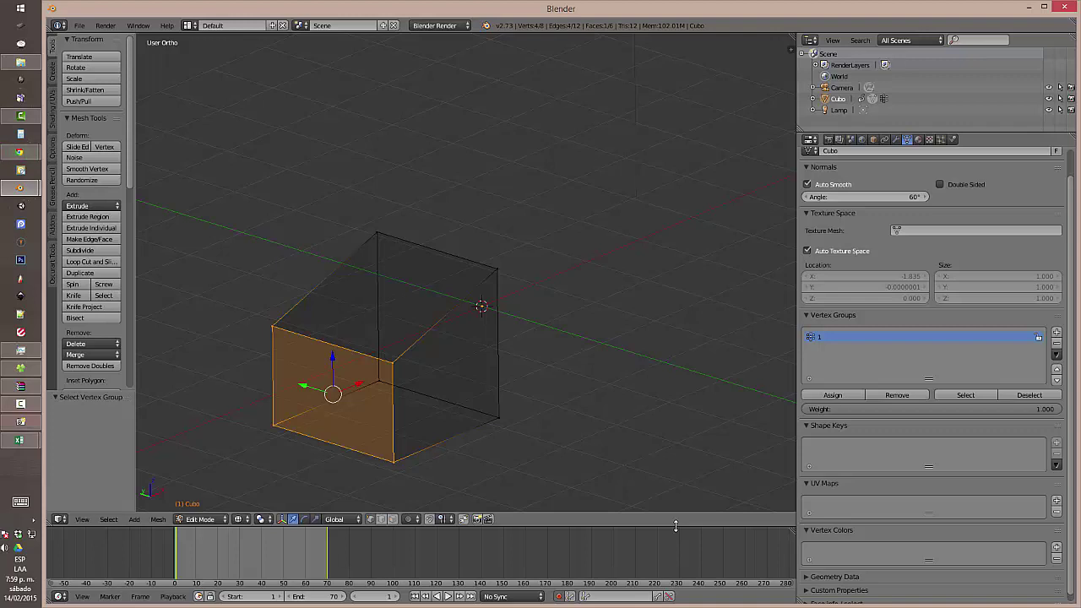
Step: Split the 3D view into two side-by-side areas and switch the new one to the UV/Image Editor
right_click(676, 525)
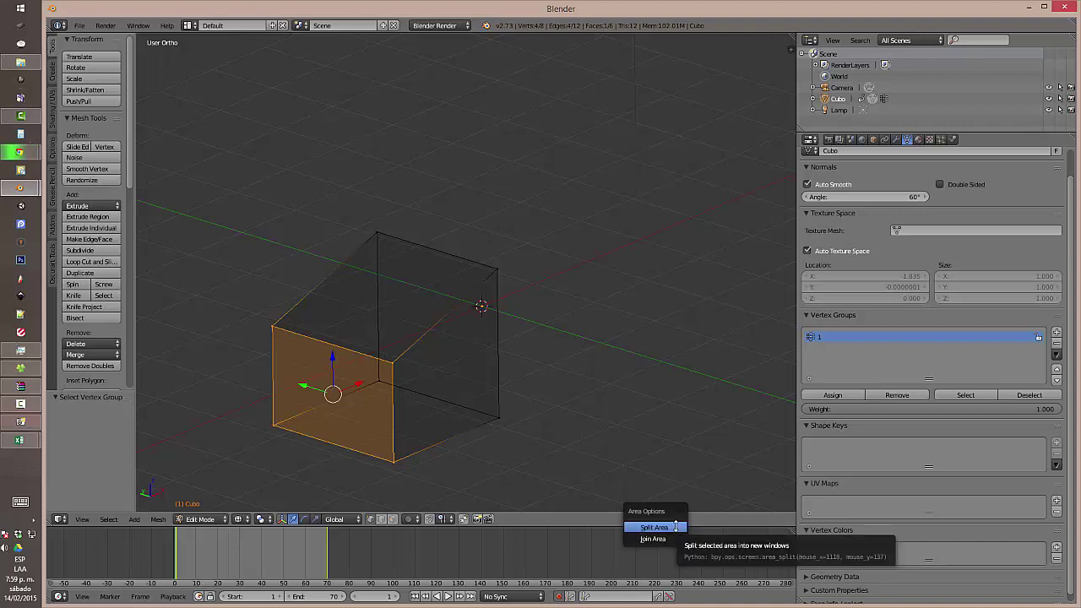
left_click(667, 523)
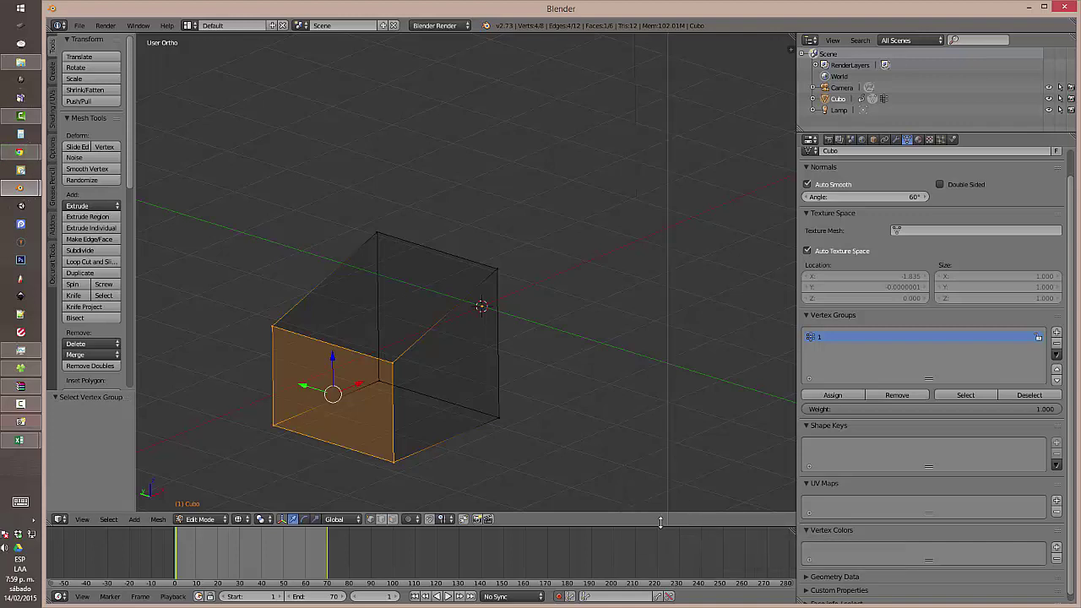
left_click(493, 374)
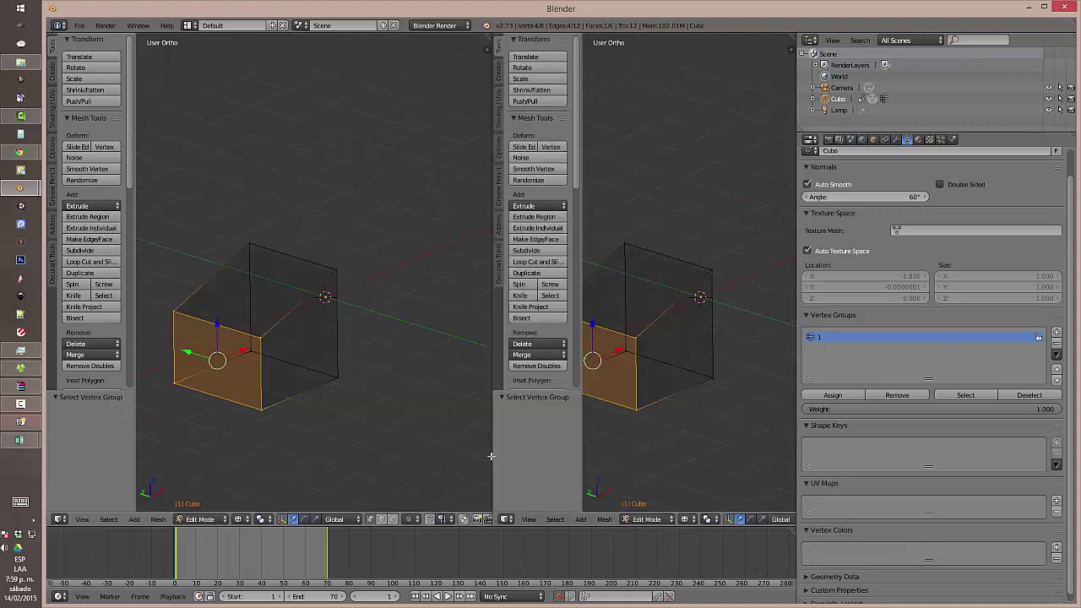
left_click(507, 519)
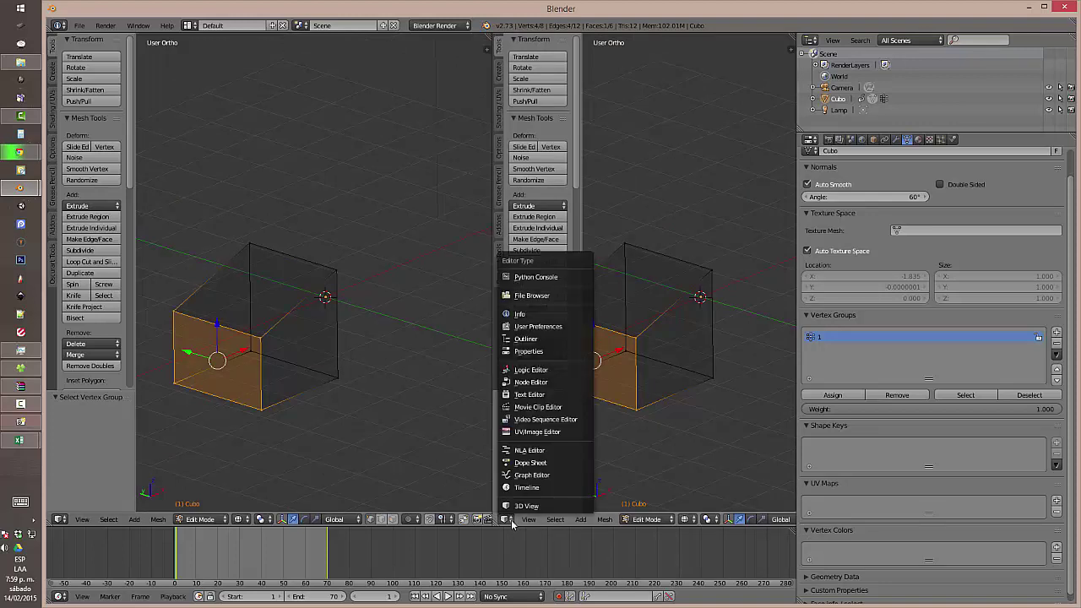
left_click(531, 433)
scroll(567, 416, "down", 4)
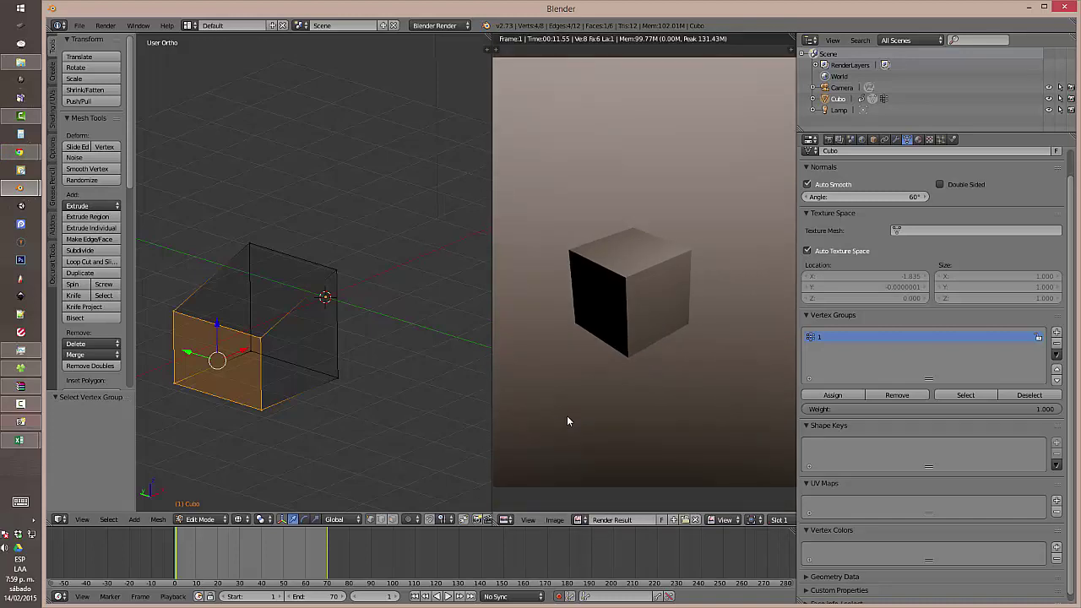
scroll(566, 415, "down", 1)
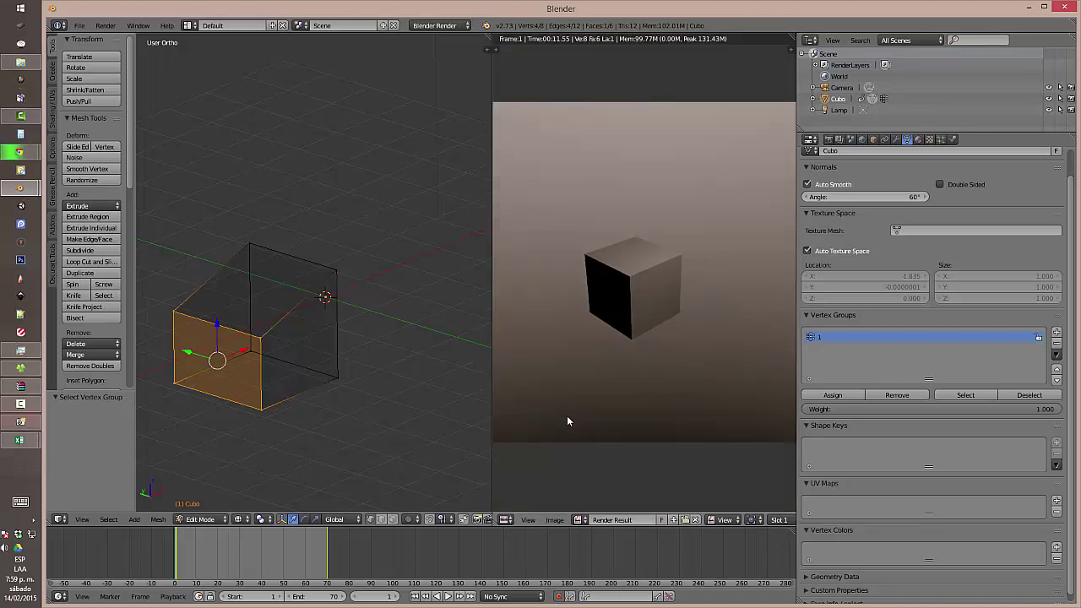
Step: Unlink the render result from the UV/Image Editor and add a UV map to the cube's mesh
left_click(695, 519)
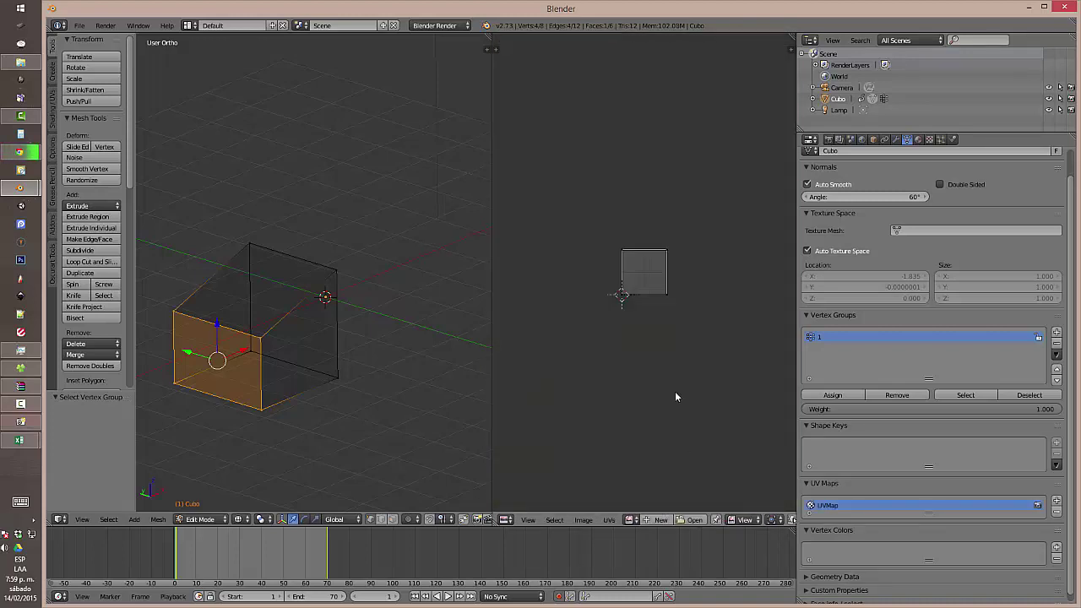
scroll(670, 398, "up", 5)
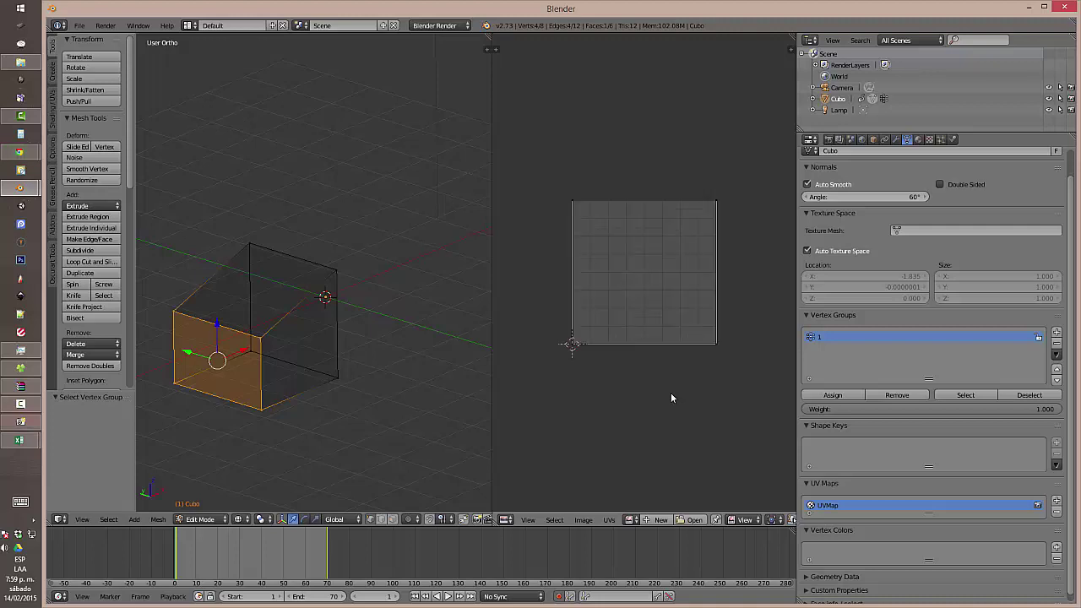
Step: Select all of the cube's geometry to show every face in the UV layout
key("a")
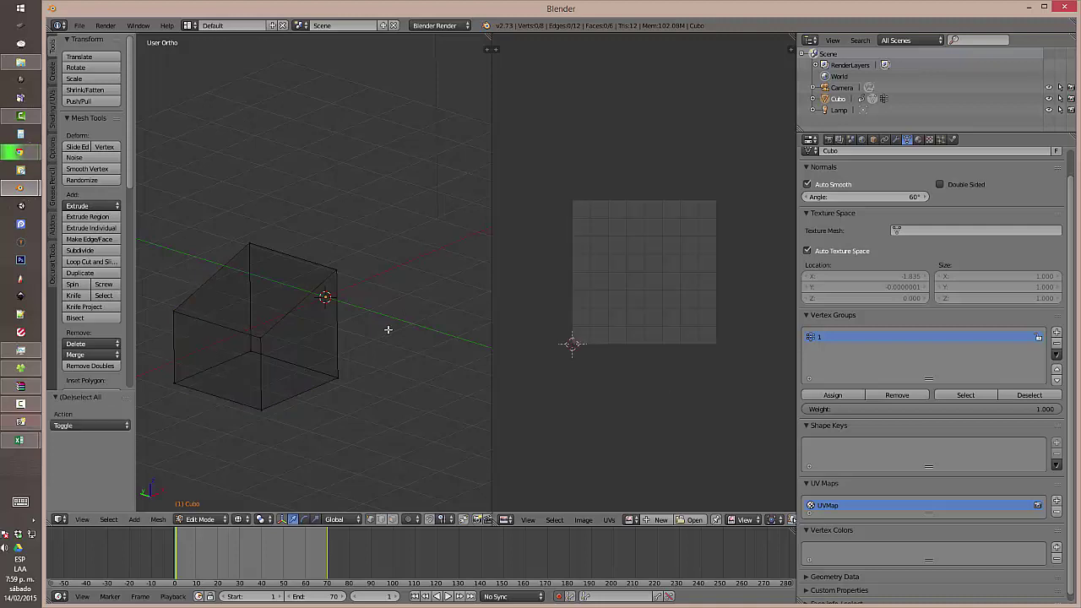
key("a")
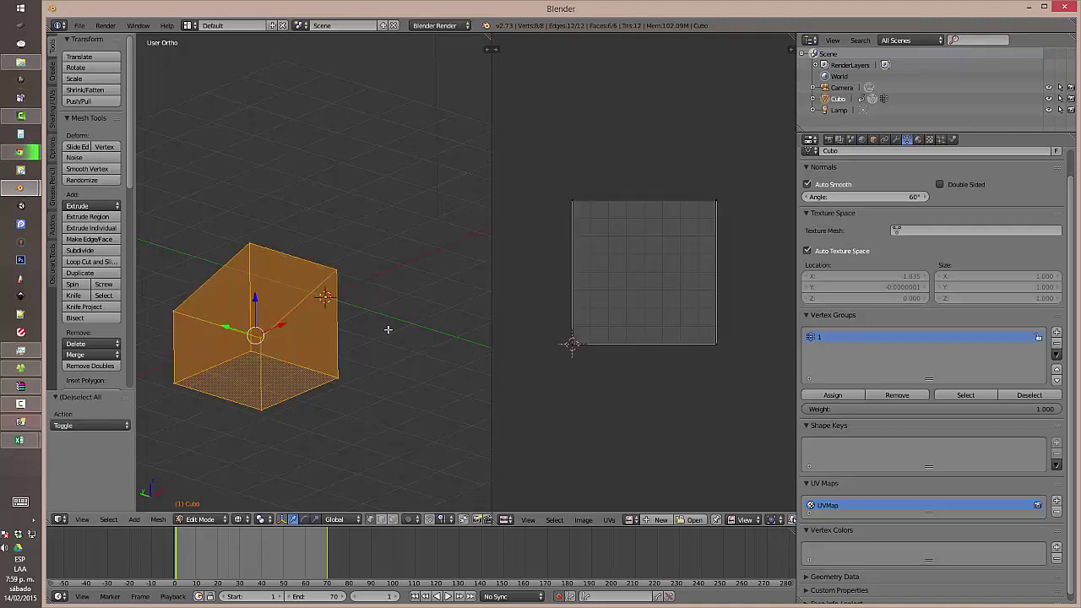
Step: Unwrap all of the cube's faces, finishing with Smart UV Project at an angle limit of 66 and an island margin of 0
key("u")
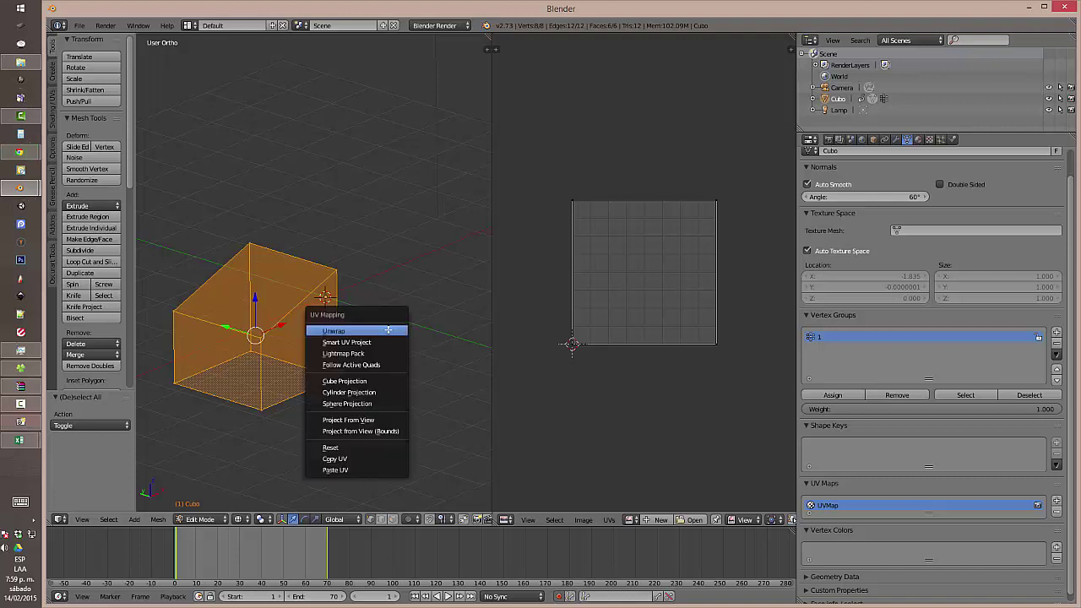
left_click(378, 329)
key("u")
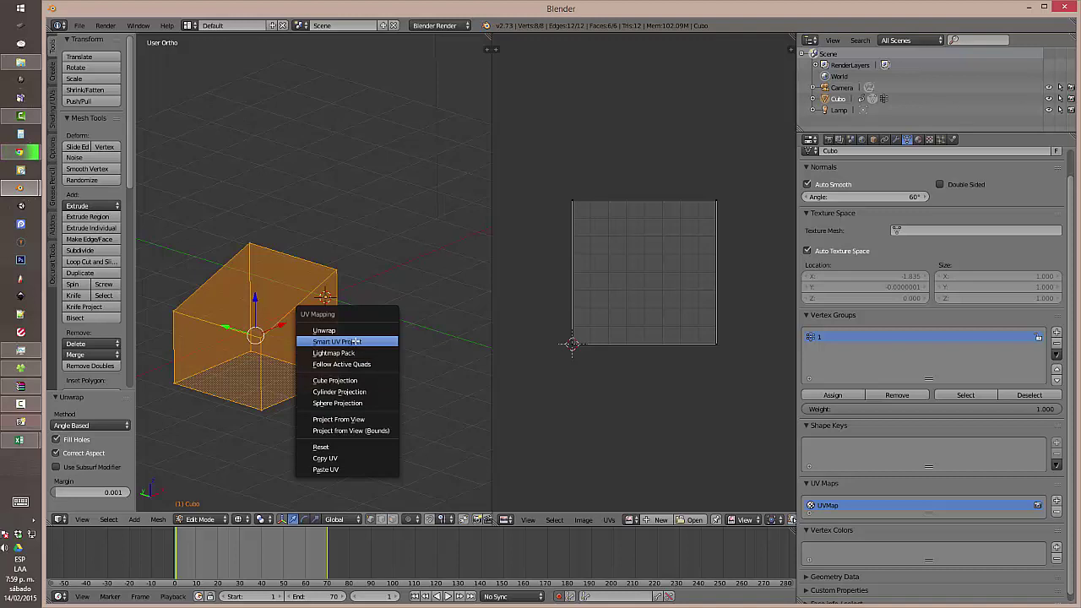
left_click(356, 342)
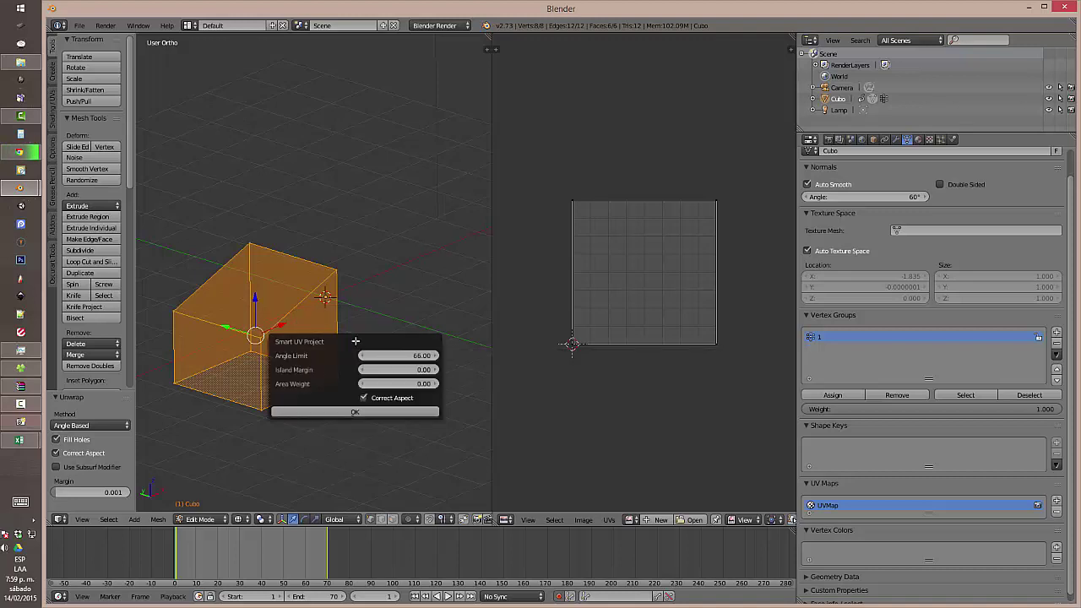
left_click(355, 411)
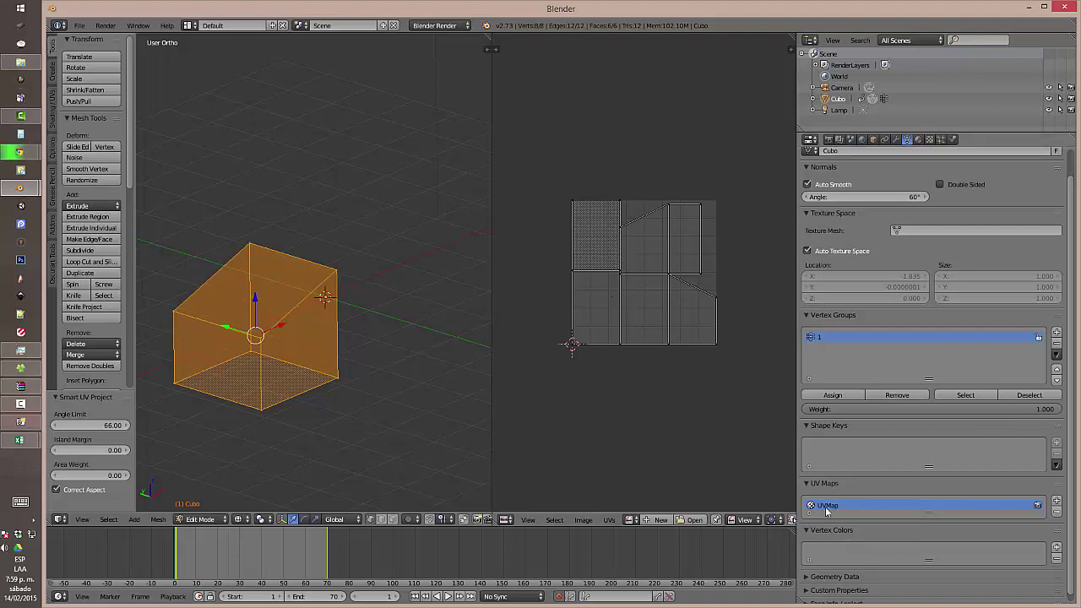
Step: Enlarge the UV map list and expand the Geometry Data settings to examine the remaining mesh data options
left_click_drag(926, 512, 925, 523)
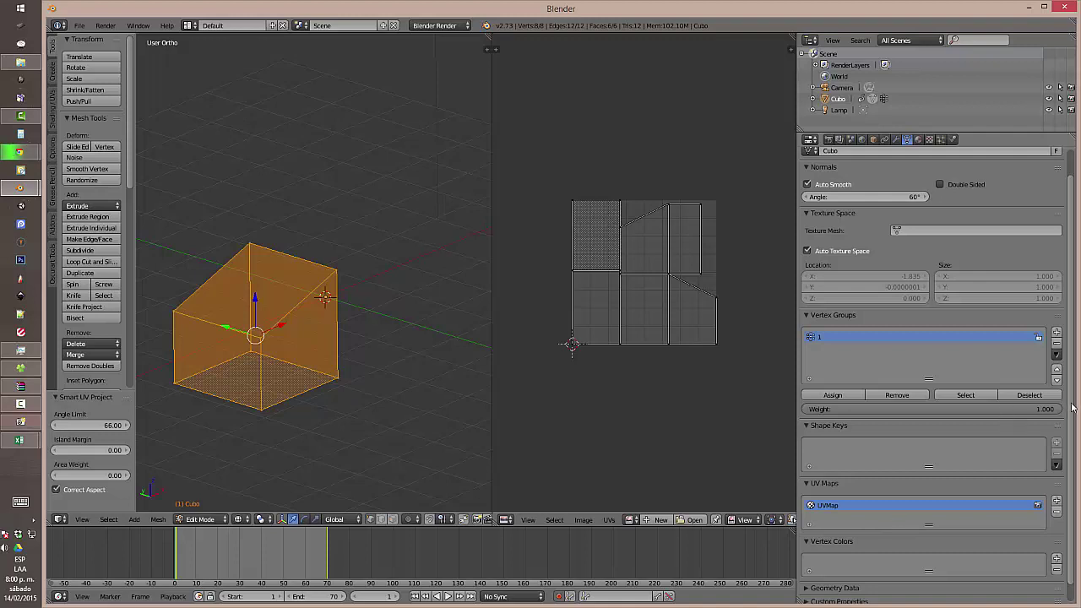
scroll(1072, 432, "down", 1)
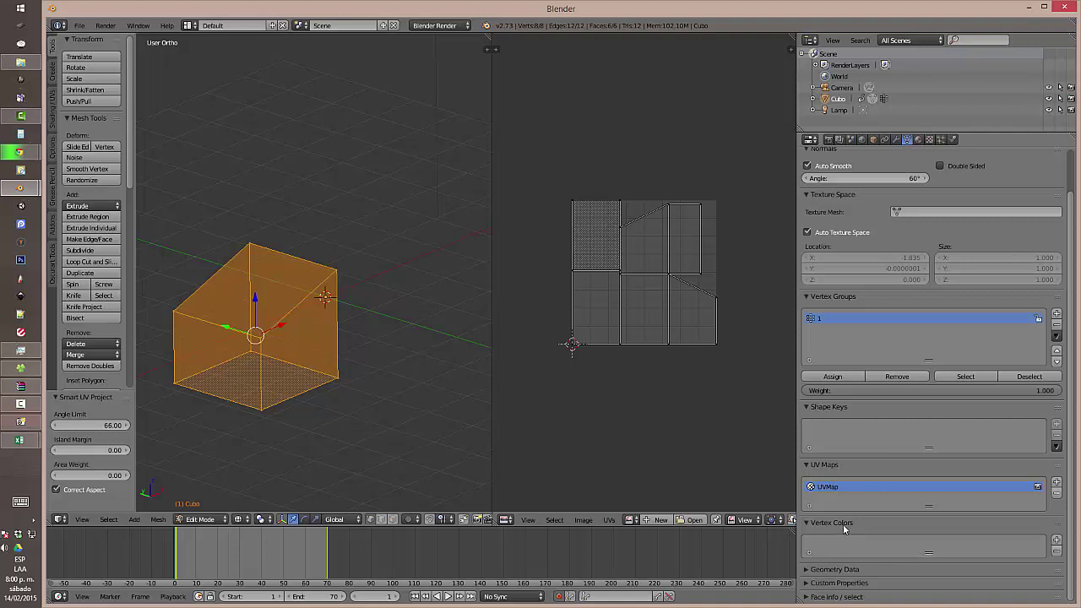
left_click(806, 569)
scroll(869, 558, "down", 2)
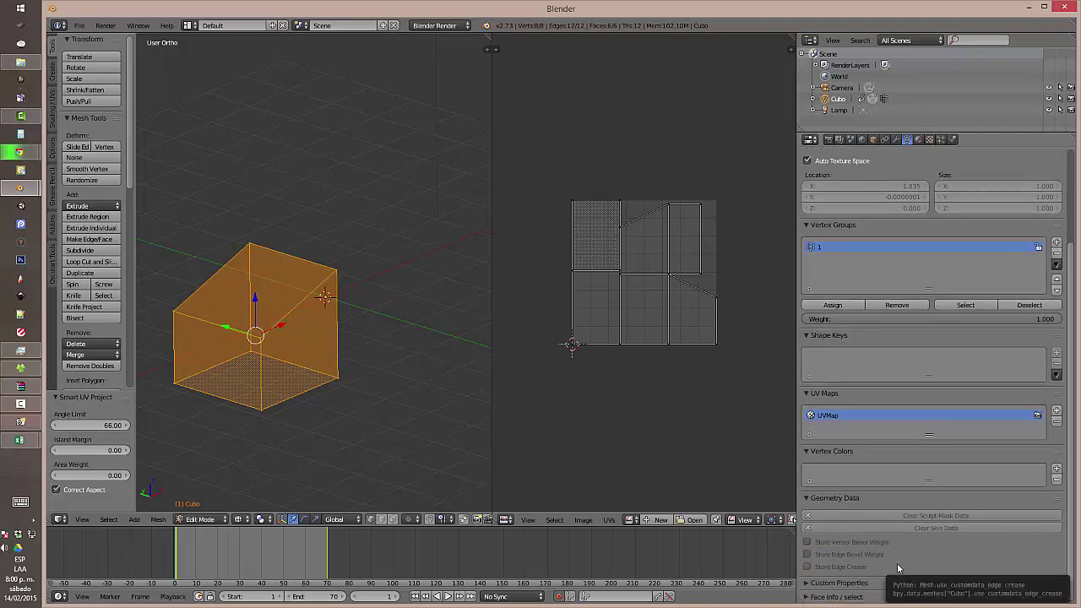
scroll(896, 563, "up", 3)
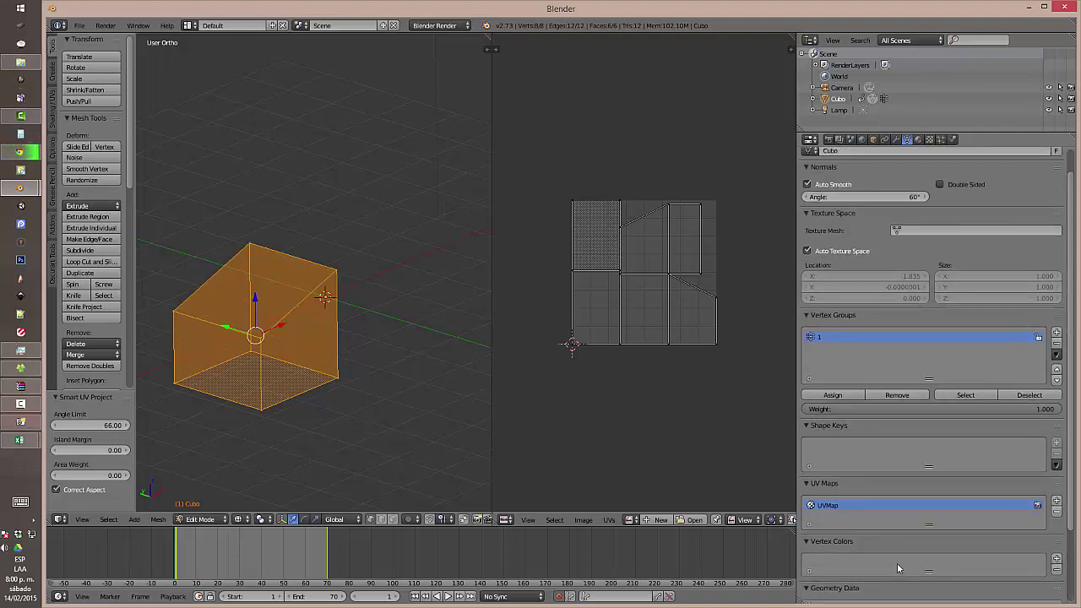
scroll(896, 563, "up", 1)
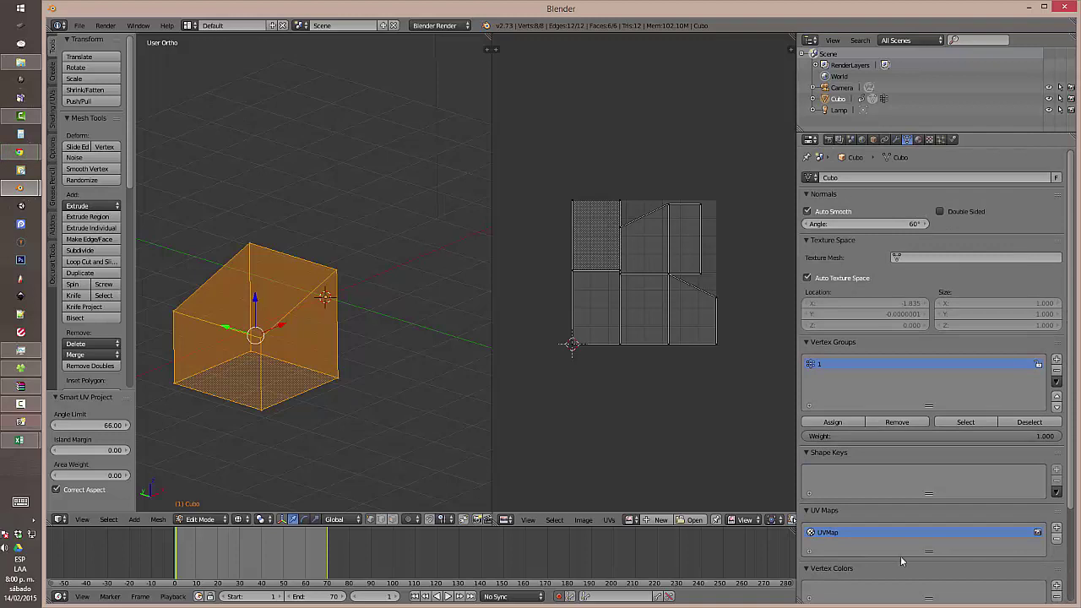
Step: Show the cube's material settings and set the diffuse colour to blue with R 0.000, G 0.429 and B 0.800
left_click(918, 141)
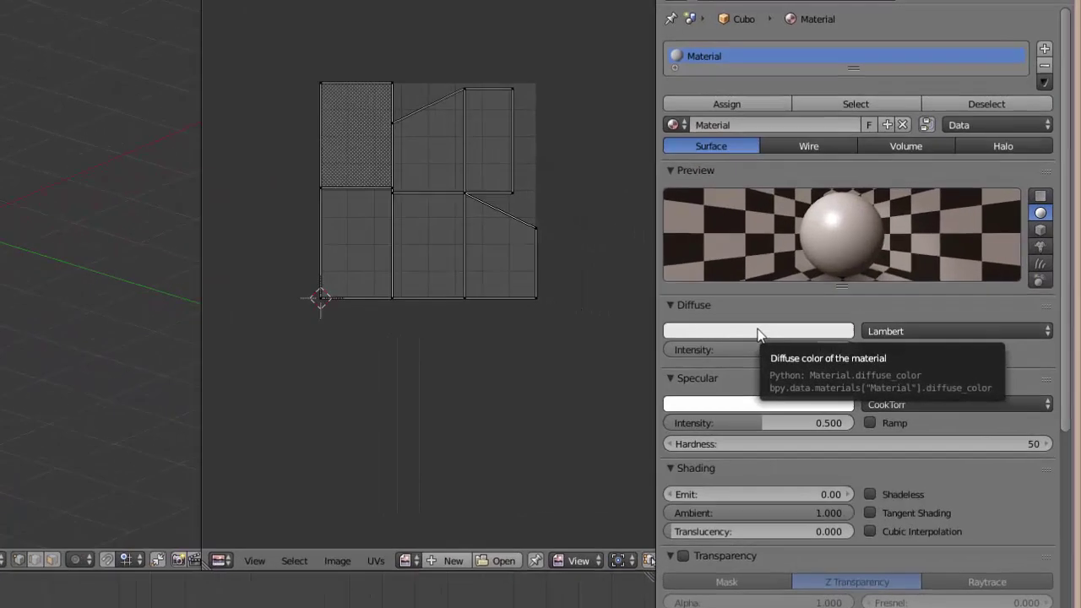
left_click(865, 367)
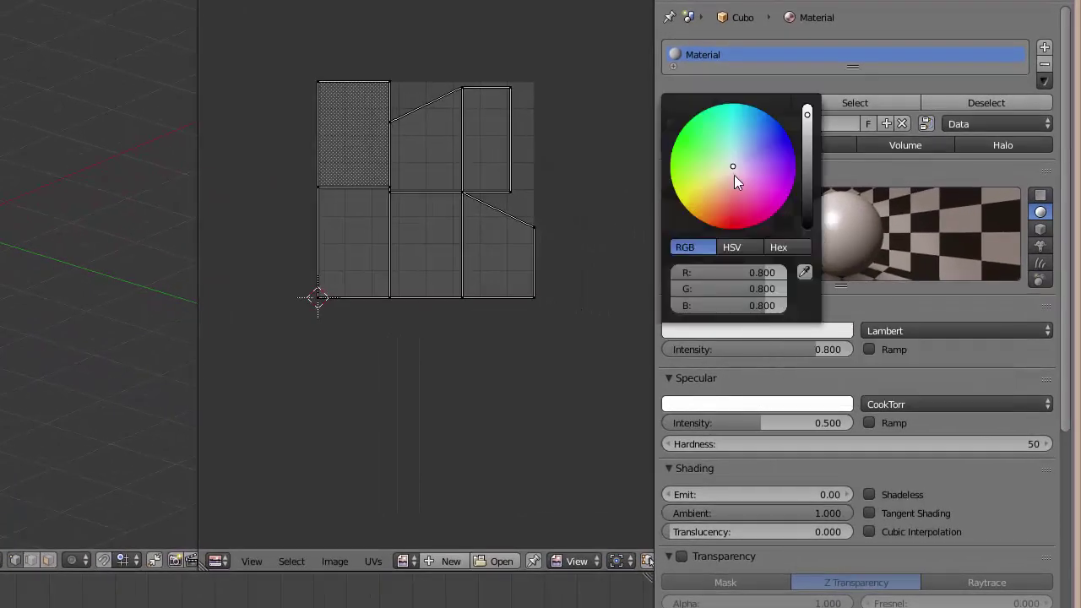
left_click_drag(734, 176, 755, 88)
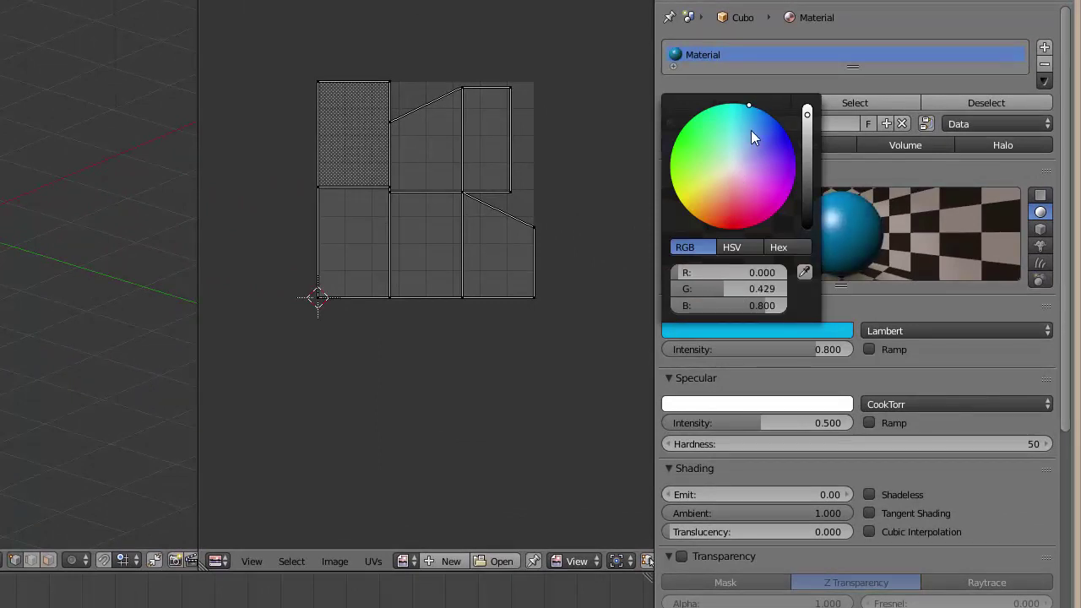
Step: Set the material's specular intensity to 1.000 and its hardness to 250
left_click_drag(754, 421, 701, 422)
left_click_drag(767, 412, 895, 411)
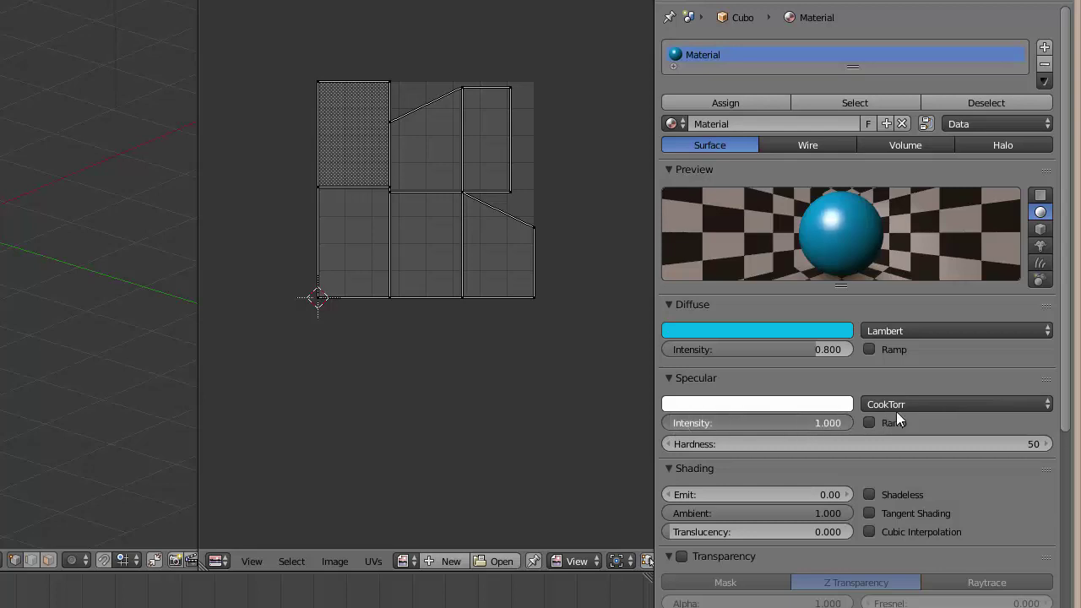
left_click(855, 437)
type("250")
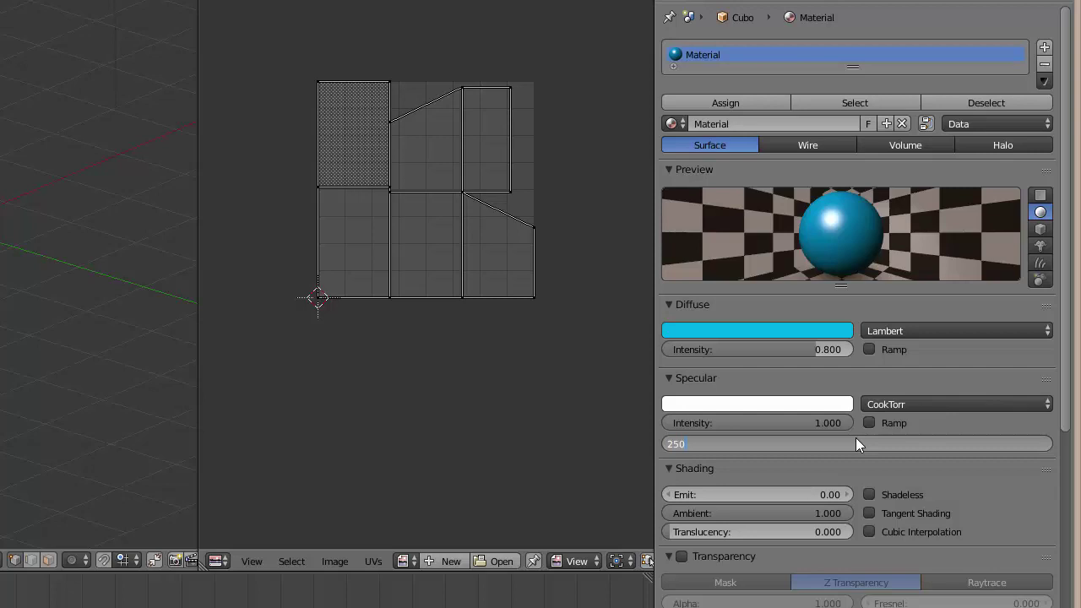
key("Return")
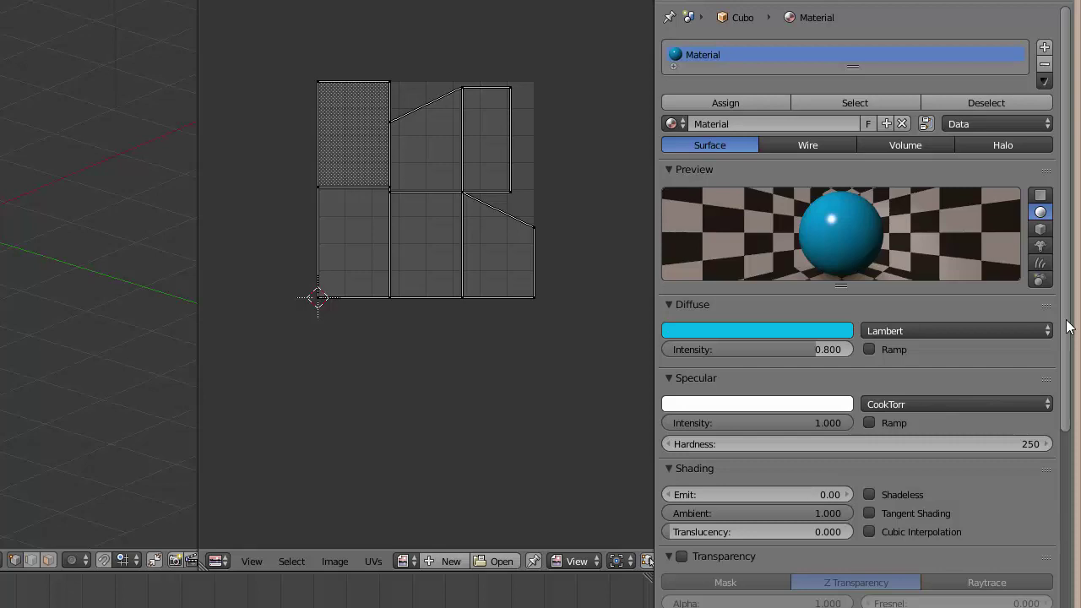
Step: Try different Emit and Ambient values in the material's shading settings
scroll(1067, 327, "down", 3)
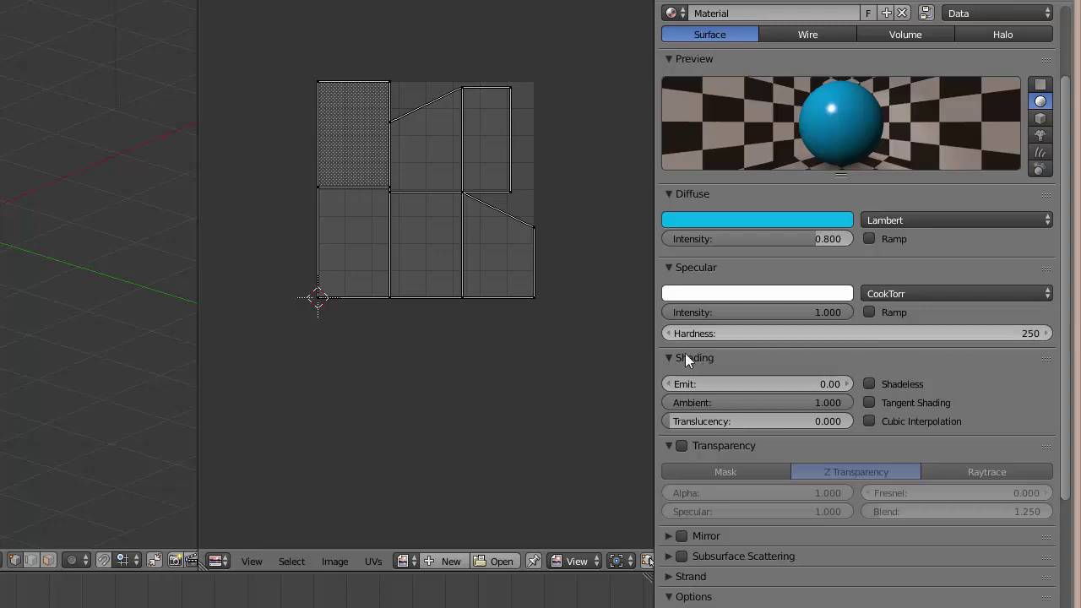
left_click_drag(681, 381, 595, 381)
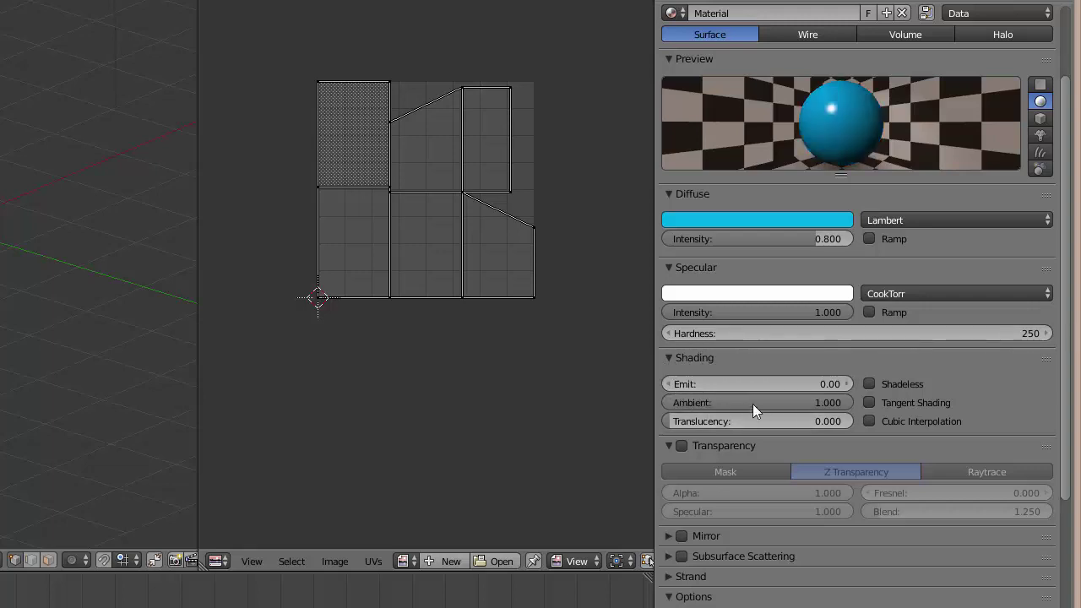
mouse_move(779, 401)
left_mouse_down()
mouse_move(672, 404)
mouse_move(854, 397)
left_mouse_up()
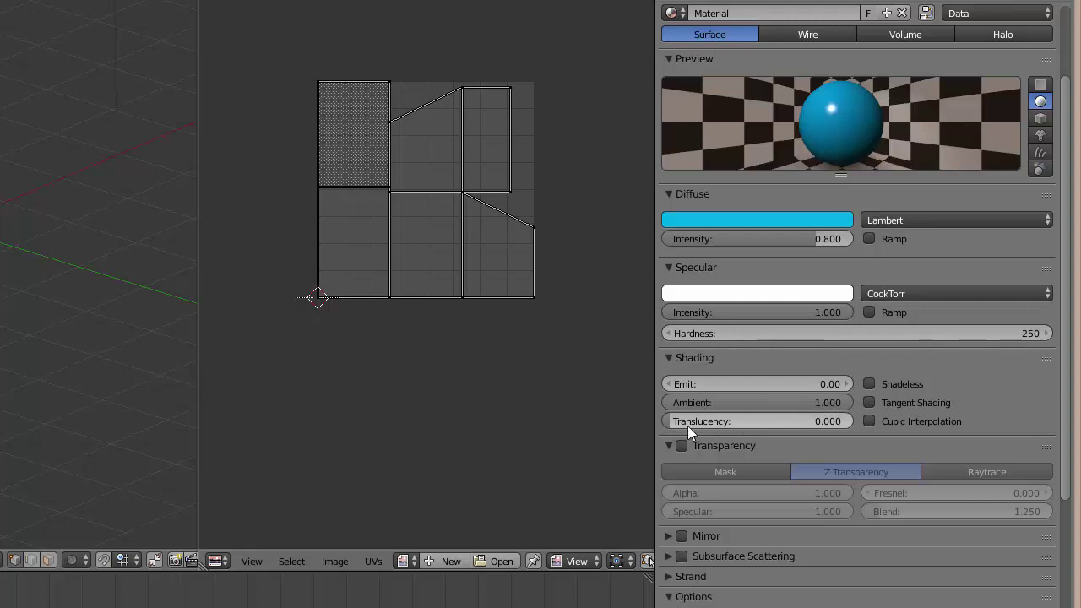
Step: Set the material's translucency to 0.009 and briefly preview it as Shadeless before turning that option off
mouse_move(667, 421)
left_mouse_down()
mouse_move(731, 420)
mouse_move(671, 426)
left_mouse_up()
left_click(869, 385)
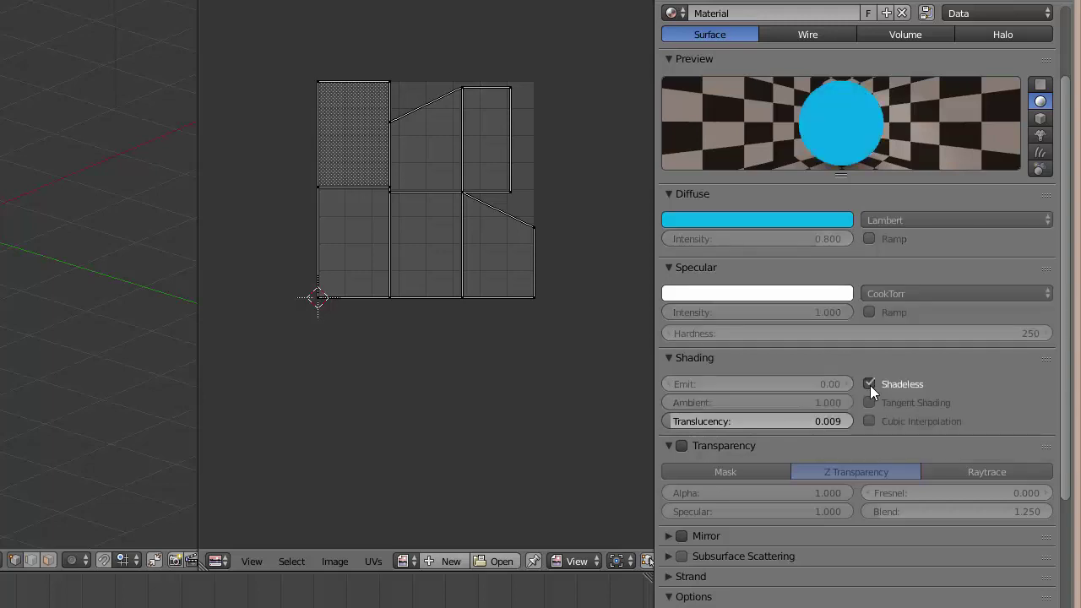
left_click(869, 385)
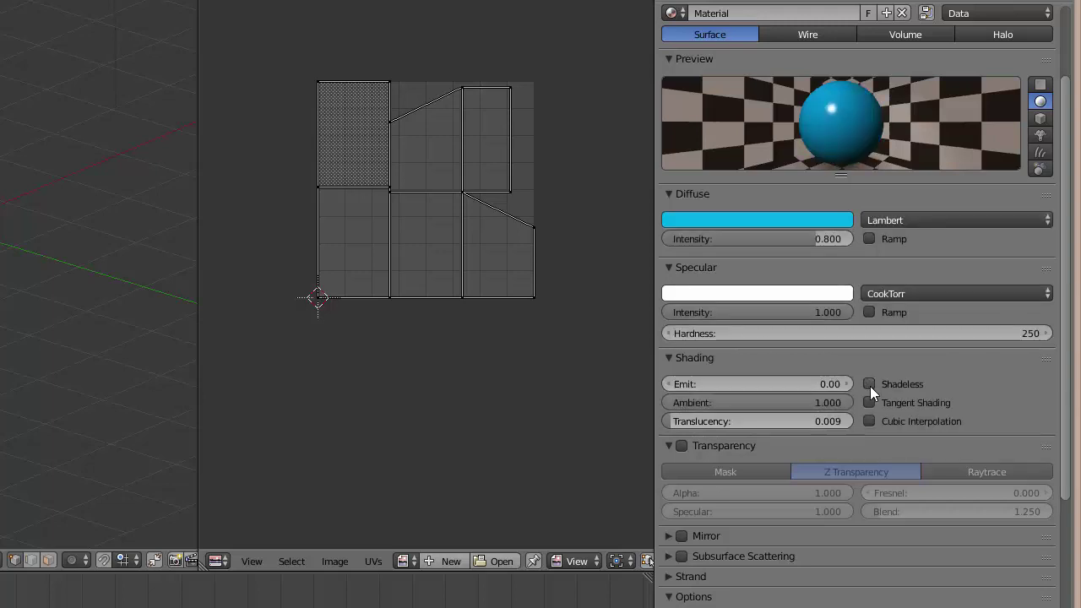
Step: Enable transparency on the material, lower its alpha to 0.518 and switch the transparency type from Z Transparency to Raytrace
left_click(694, 448)
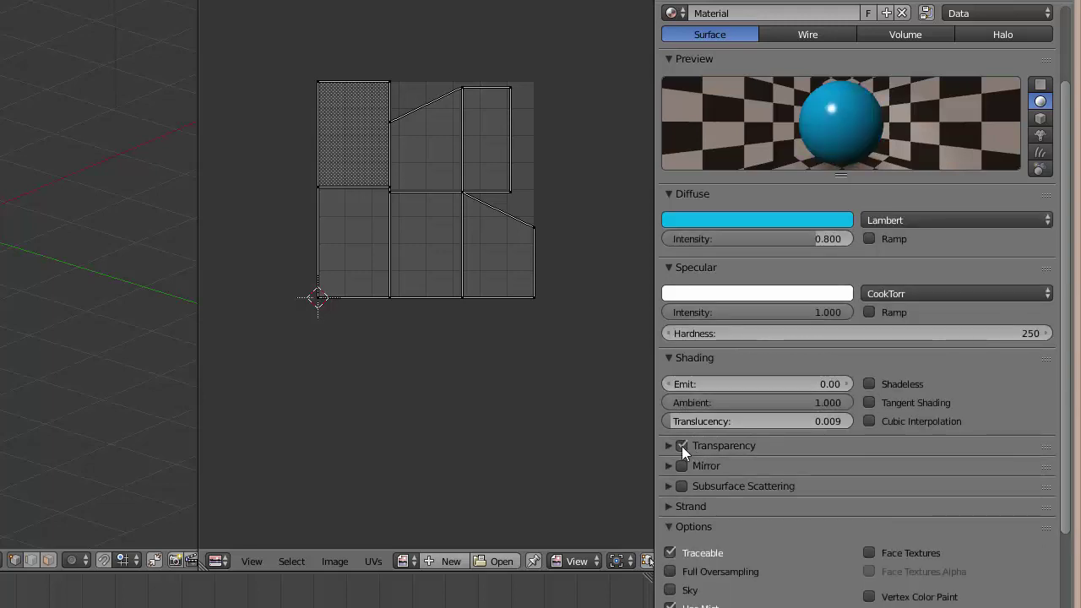
left_click(682, 446)
left_click(669, 447)
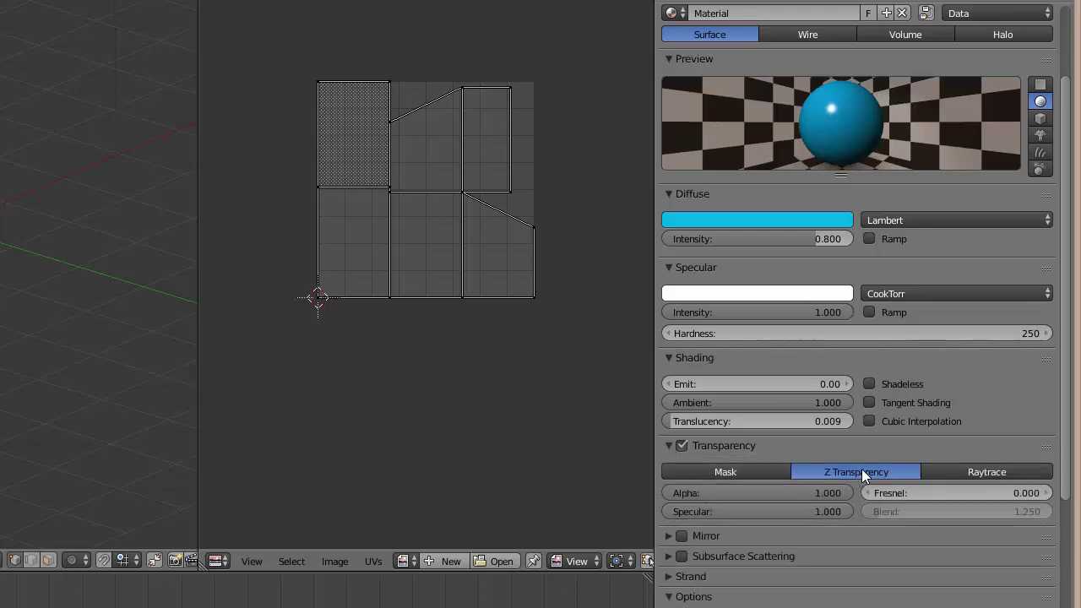
left_click_drag(763, 493, 726, 492)
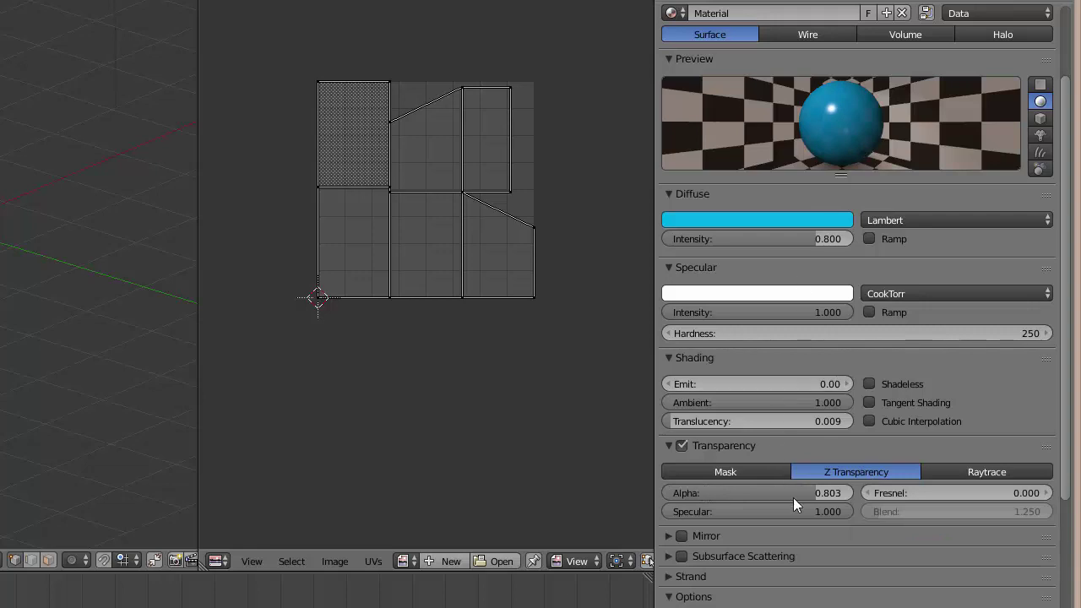
left_click_drag(793, 497, 740, 499)
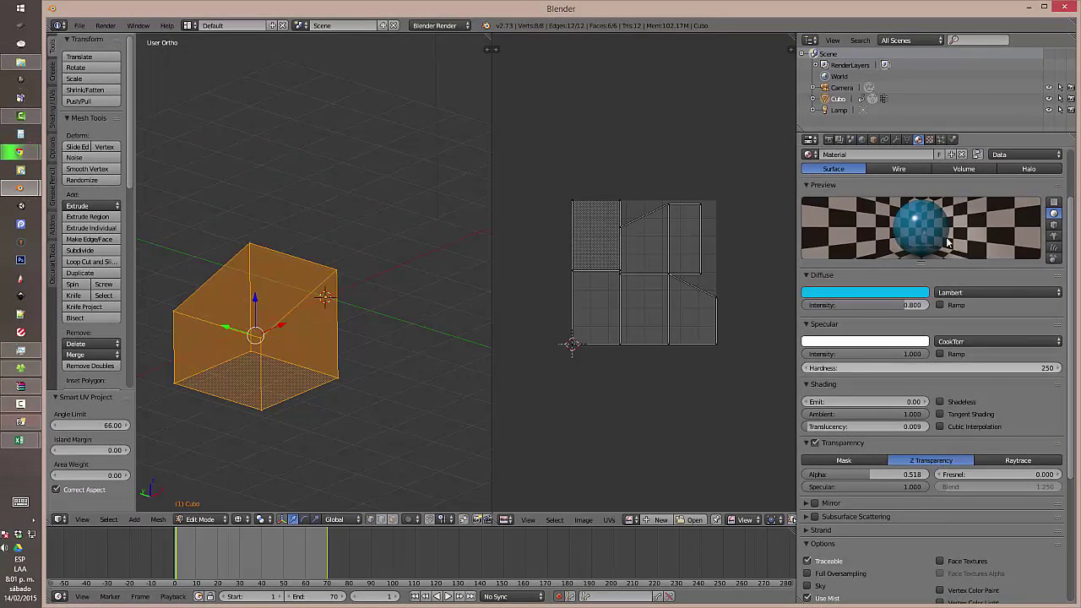
left_click(1014, 461)
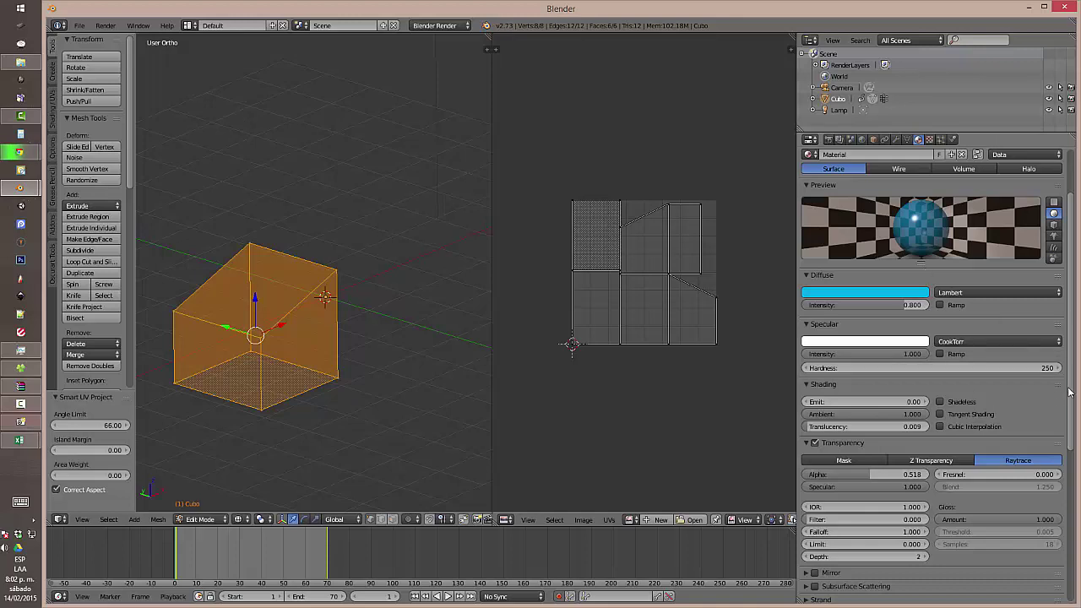
Step: Turn off the material's transparency and enable mirror reflection with a reflectivity of 0.193
left_click_drag(1069, 410, 1069, 464)
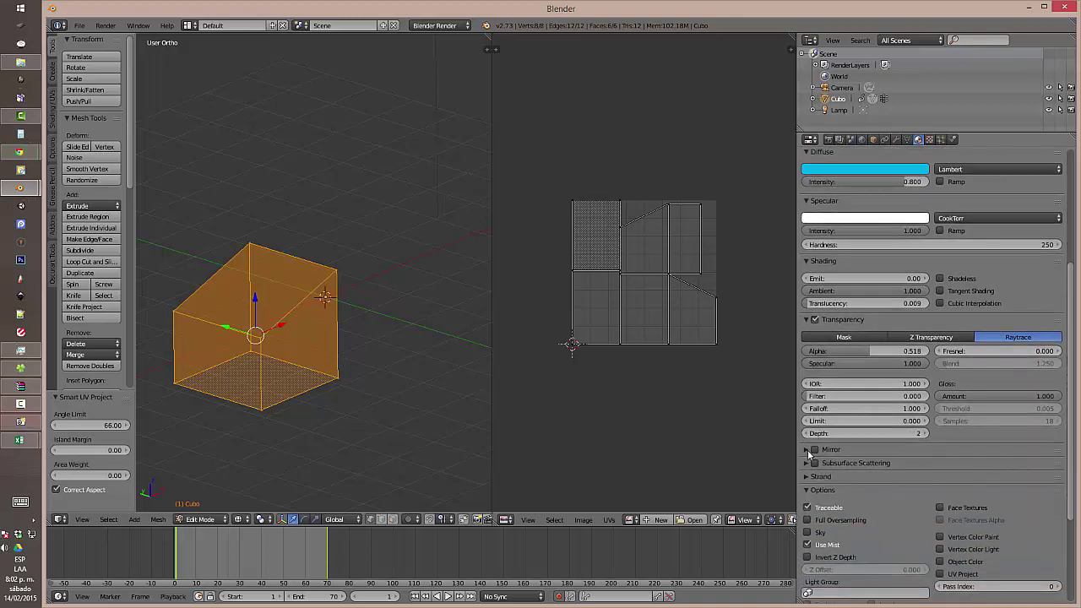
left_click_drag(1071, 382, 1072, 295)
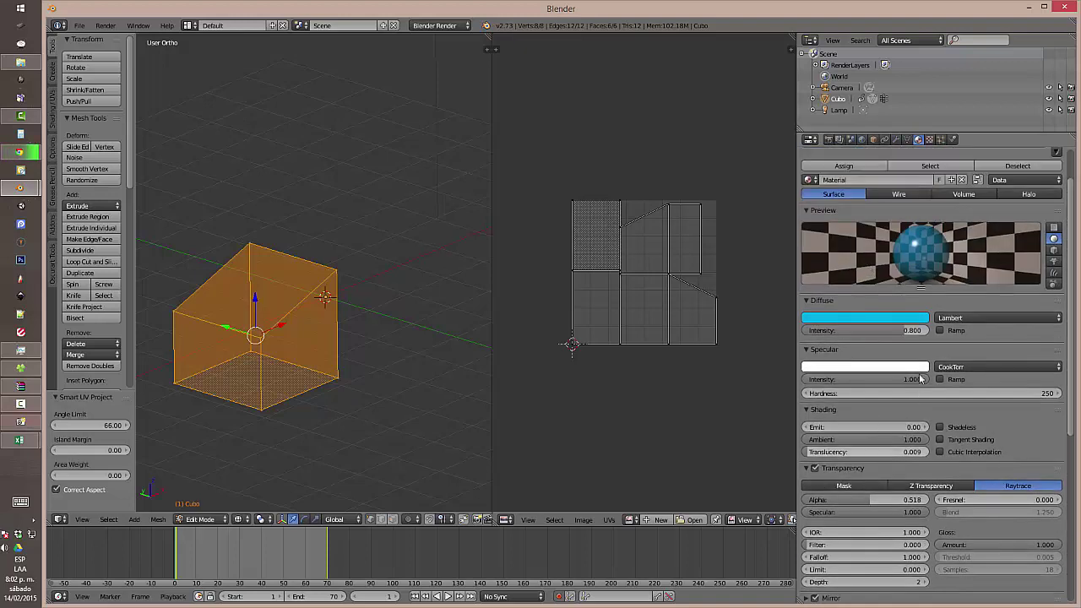
left_click(815, 468)
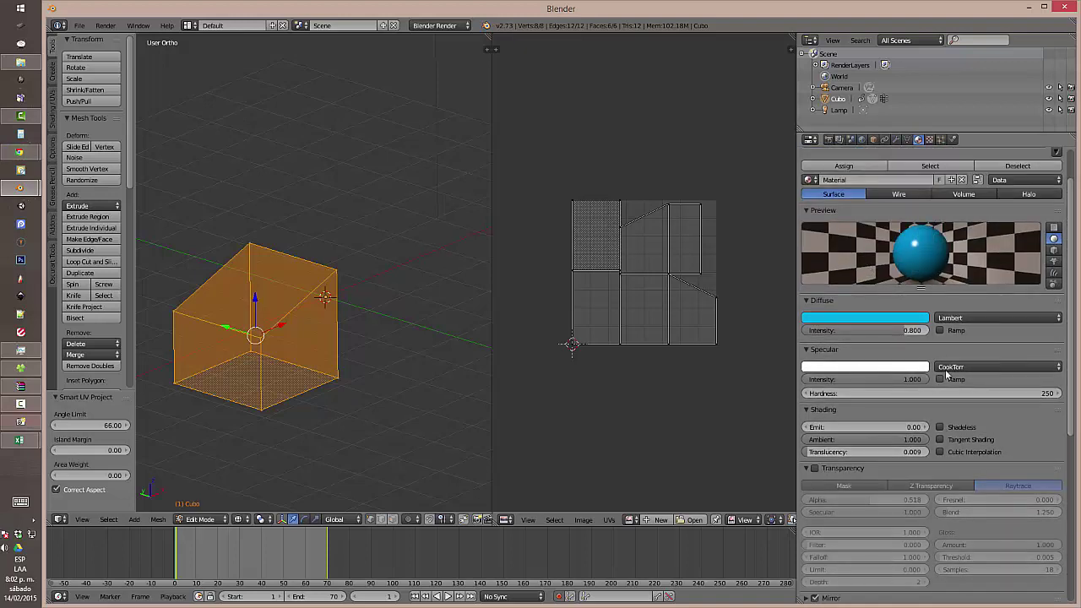
left_click_drag(1067, 414, 1069, 478)
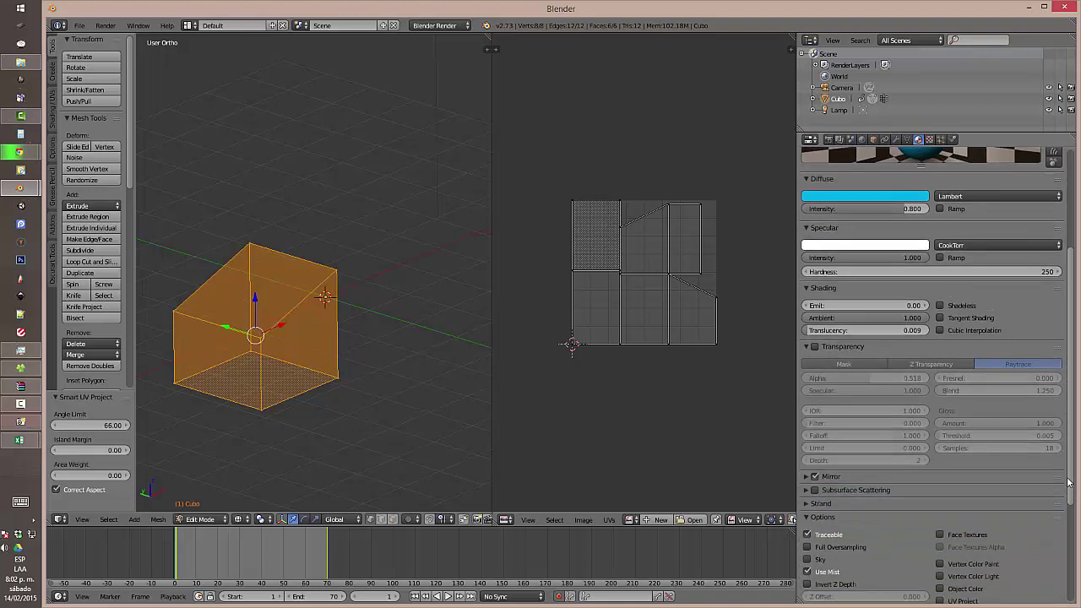
scroll(1067, 466, "up", 2)
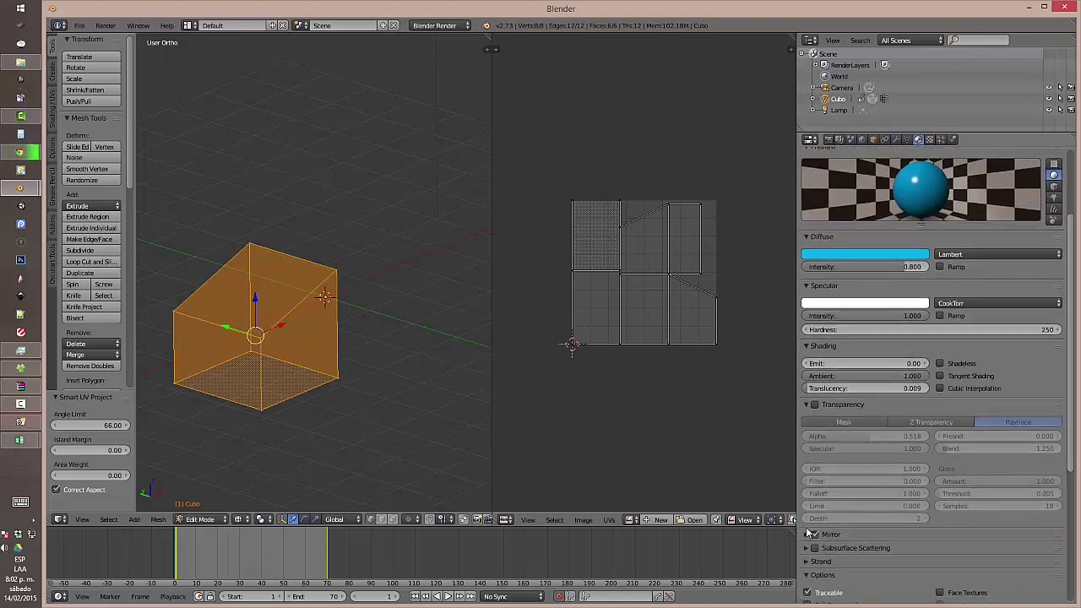
left_click(809, 533)
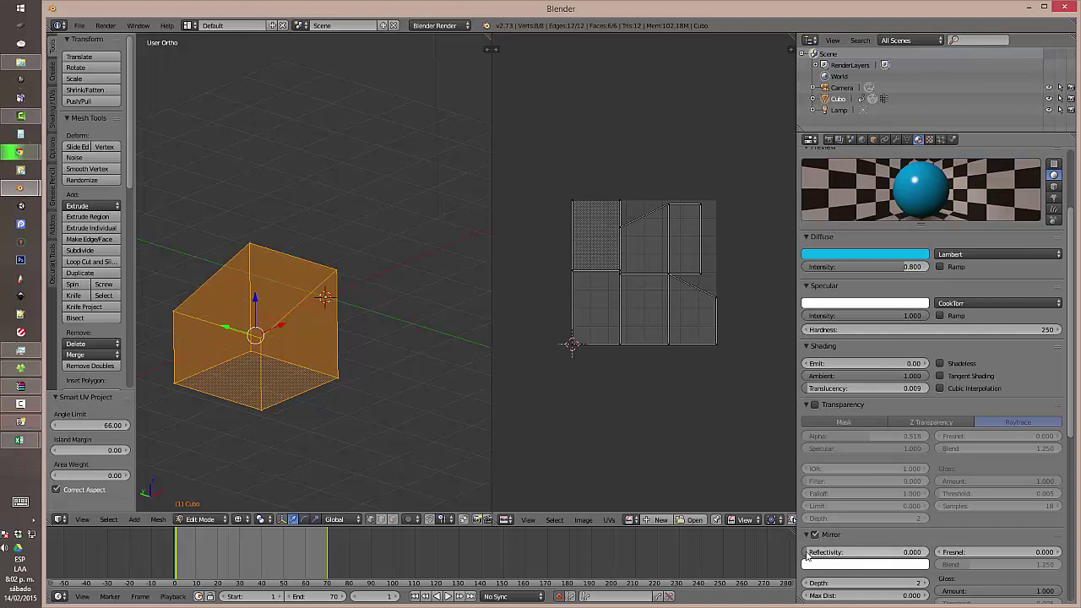
left_click_drag(809, 555, 825, 554)
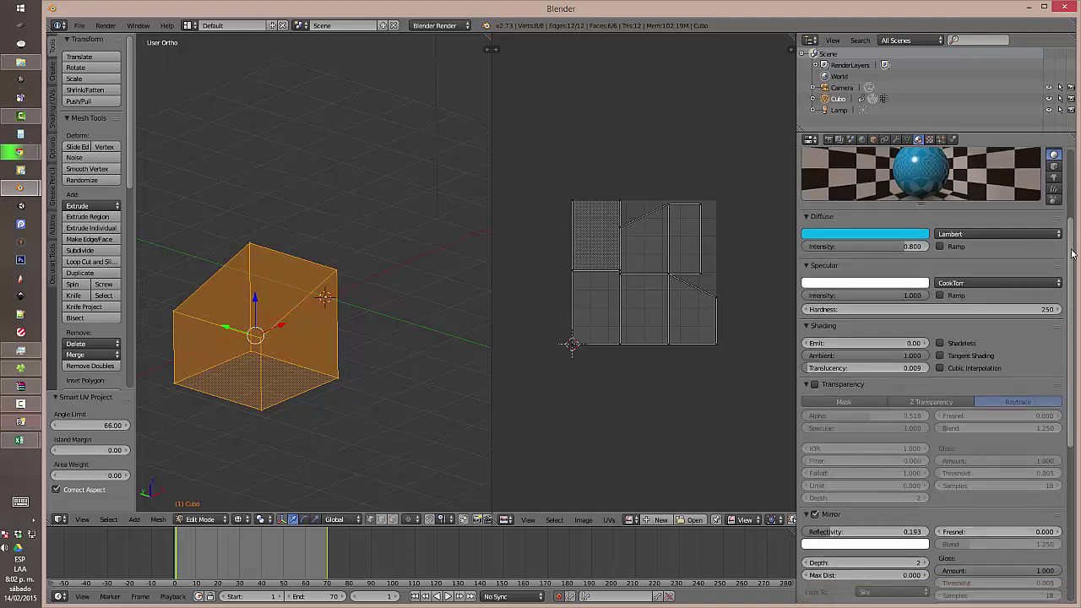
Step: Disable the material's mirror reflection and enable subsurface scattering
left_click_drag(1074, 237, 1076, 292)
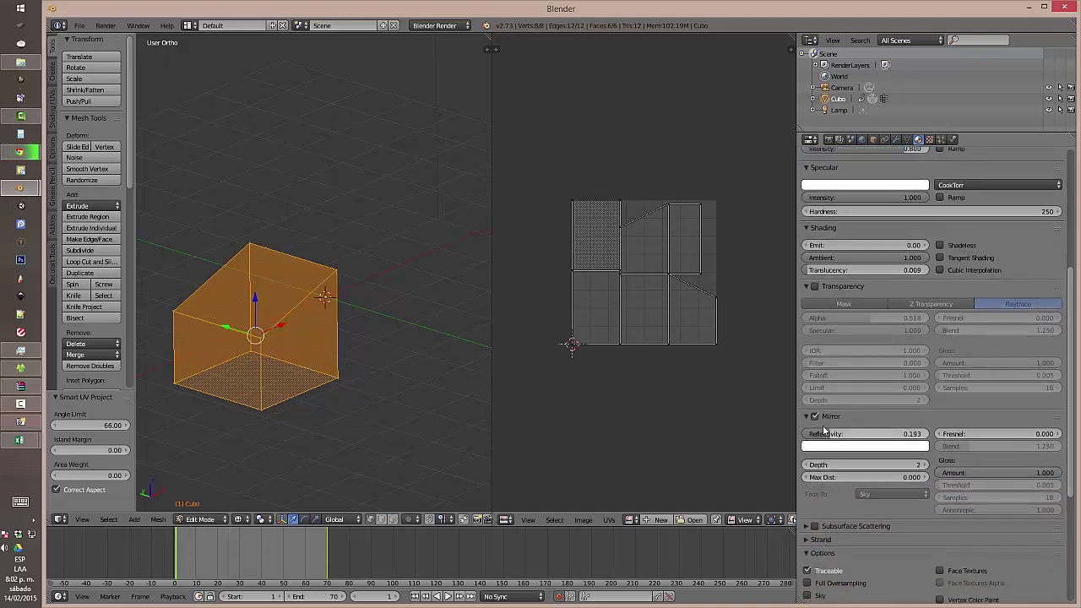
left_click(815, 416)
left_click(814, 526)
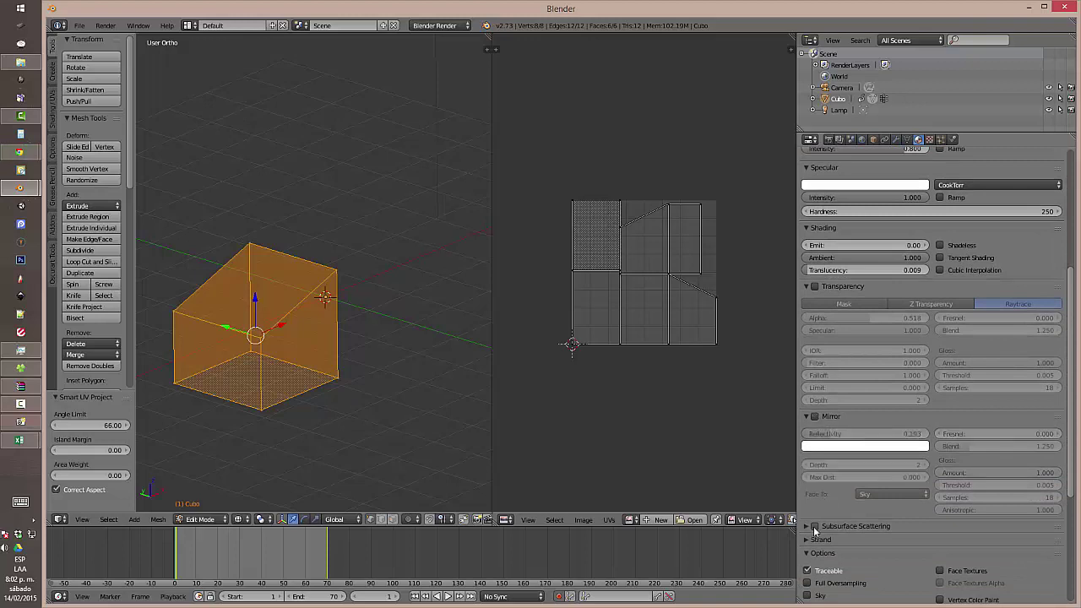
scroll(1068, 465, "up", 6)
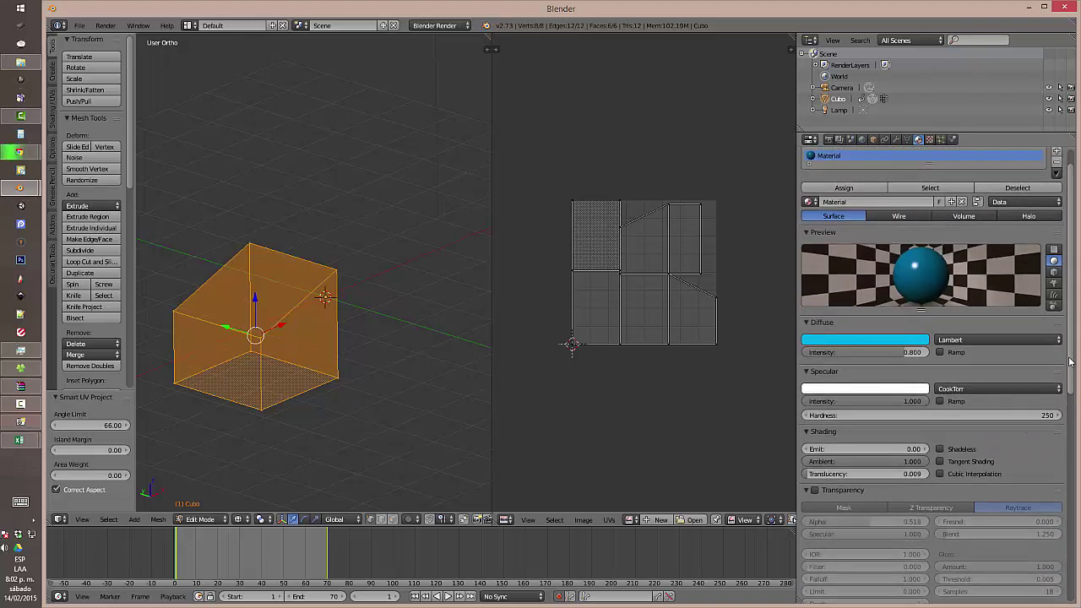
Step: Expand the material's subsurface scattering settings and examine them together with the remaining material options and conversion settings
scroll(1072, 460, "down", 5)
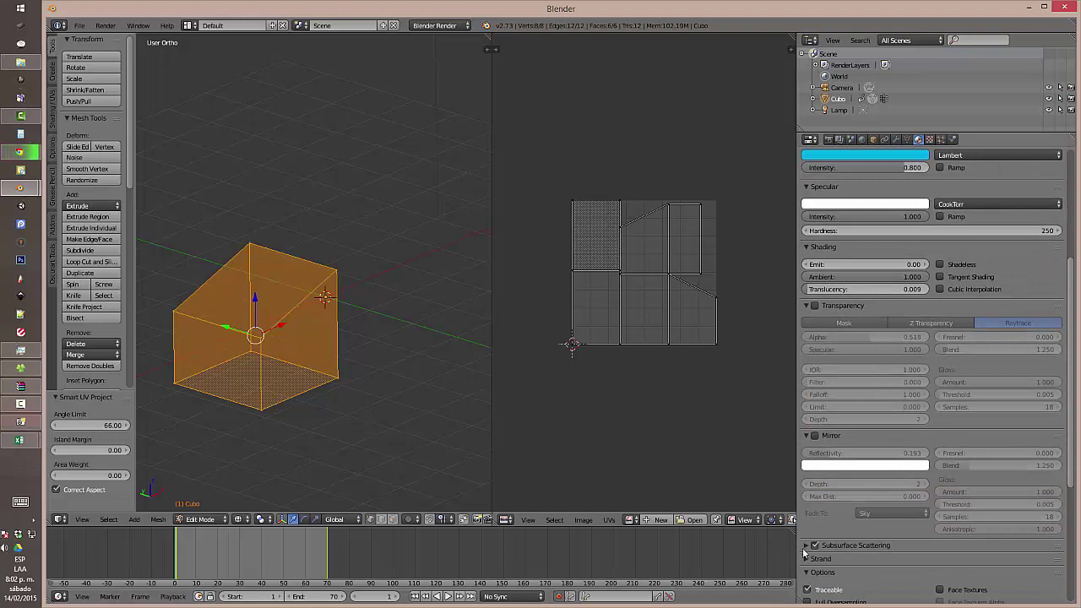
left_click(806, 546)
scroll(936, 502, "down", 2)
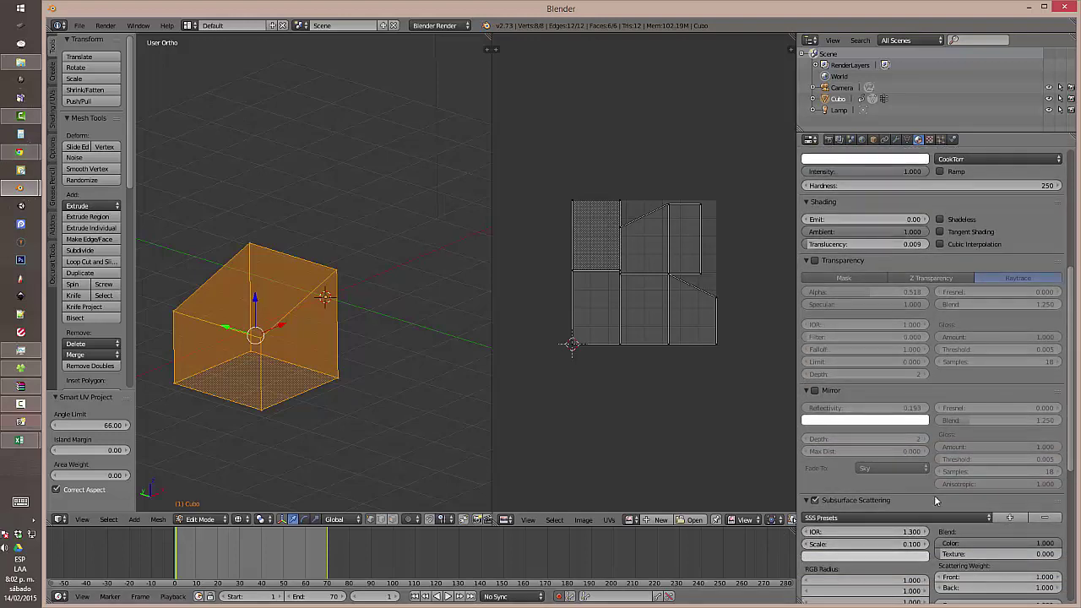
scroll(934, 502, "down", 2)
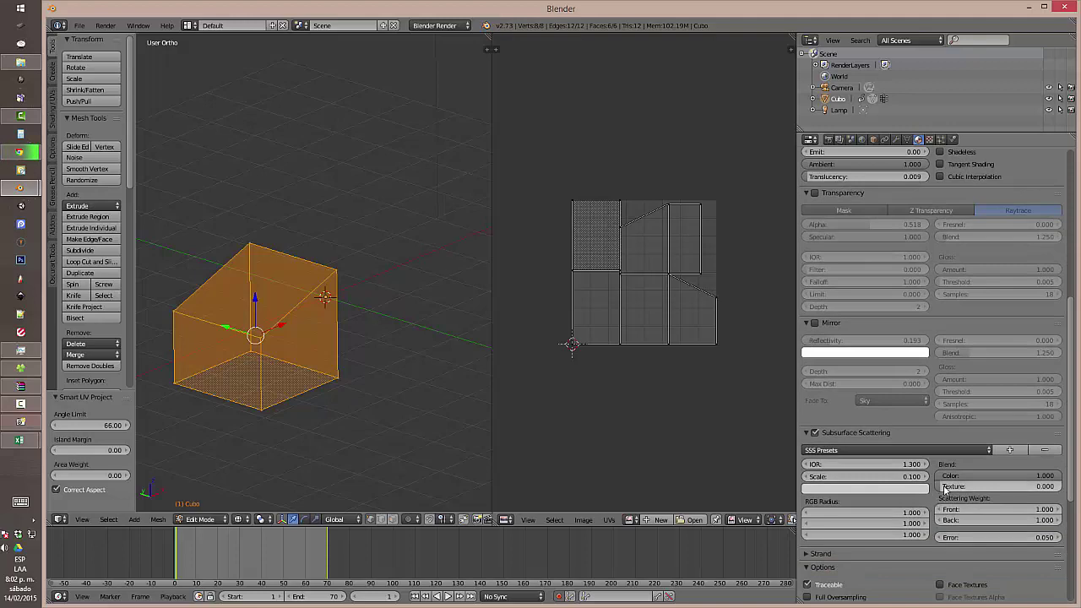
scroll(937, 497, "up", 3)
scroll(943, 489, "up", 1)
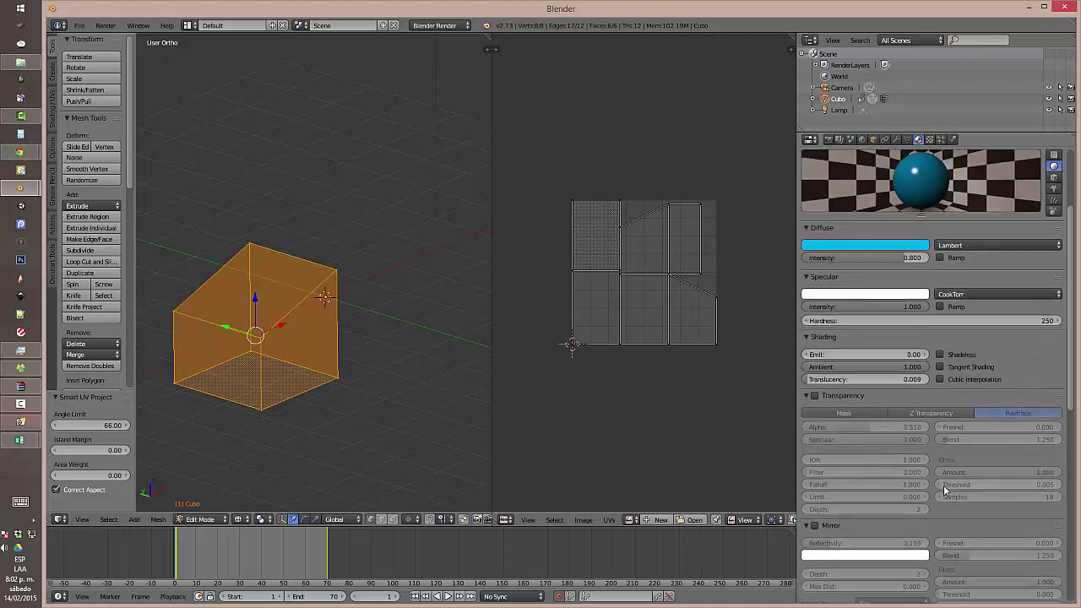
scroll(943, 485, "down", 8)
scroll(943, 485, "down", 3)
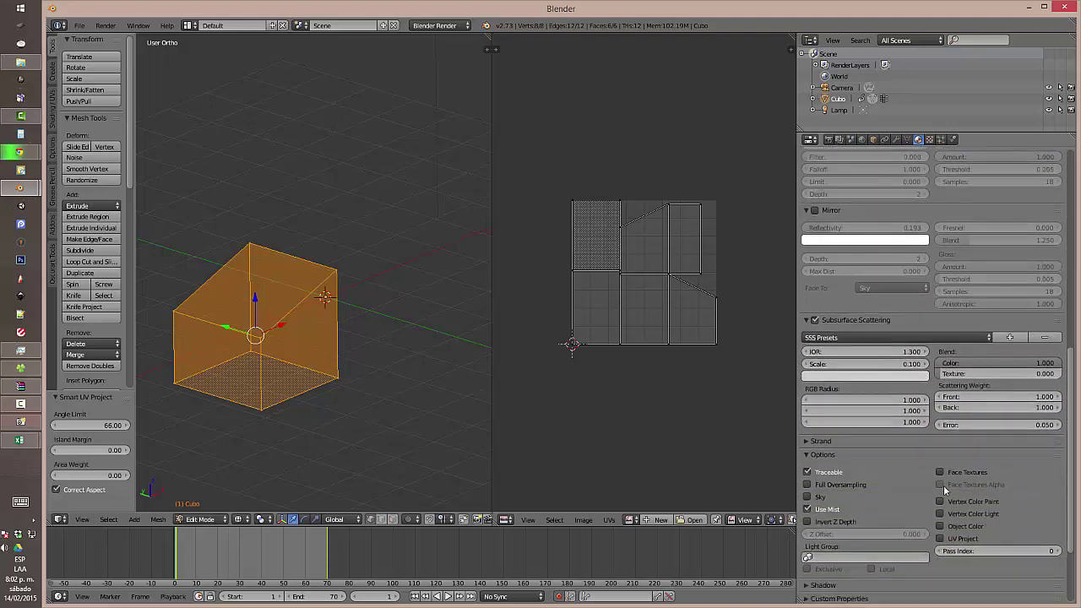
scroll(943, 485, "down", 1)
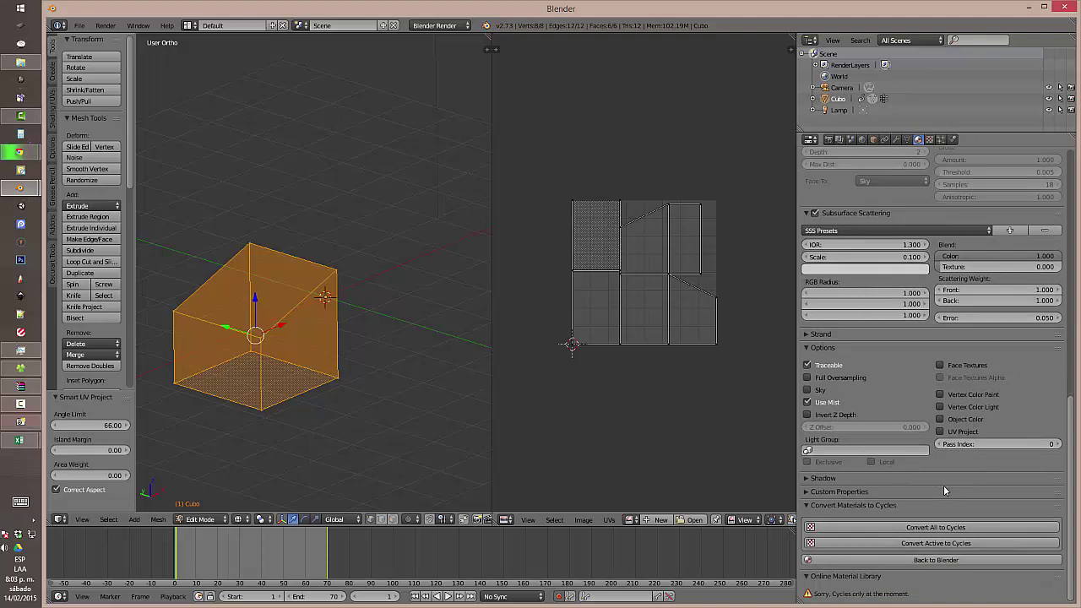
Step: Disable the material's subsurface scattering and return to the beginning of the material settings
scroll(943, 485, "up", 9)
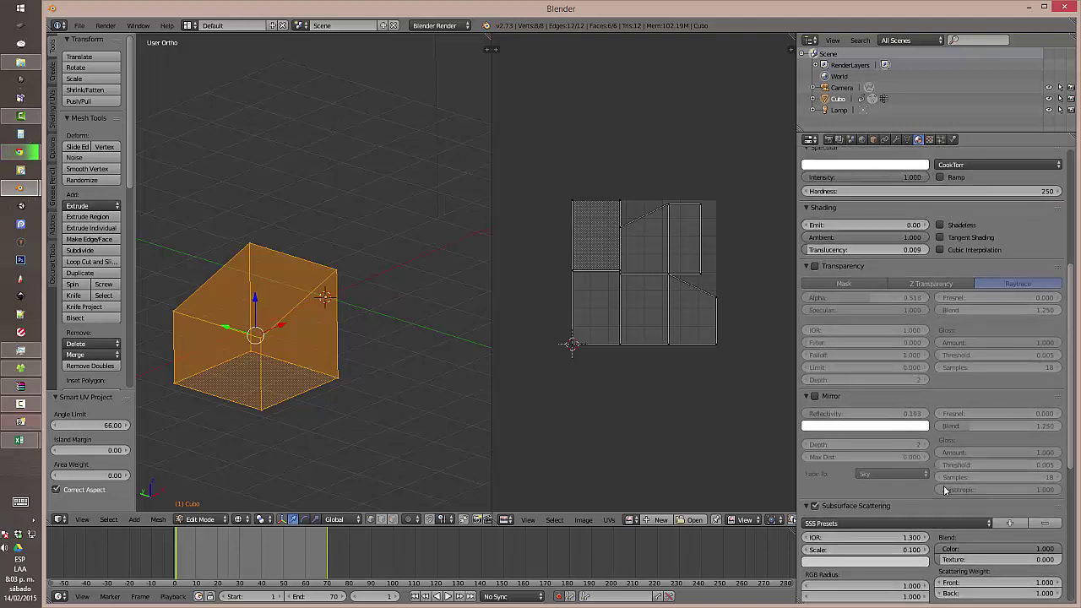
scroll(943, 489, "up", 5)
scroll(943, 490, "down", 3)
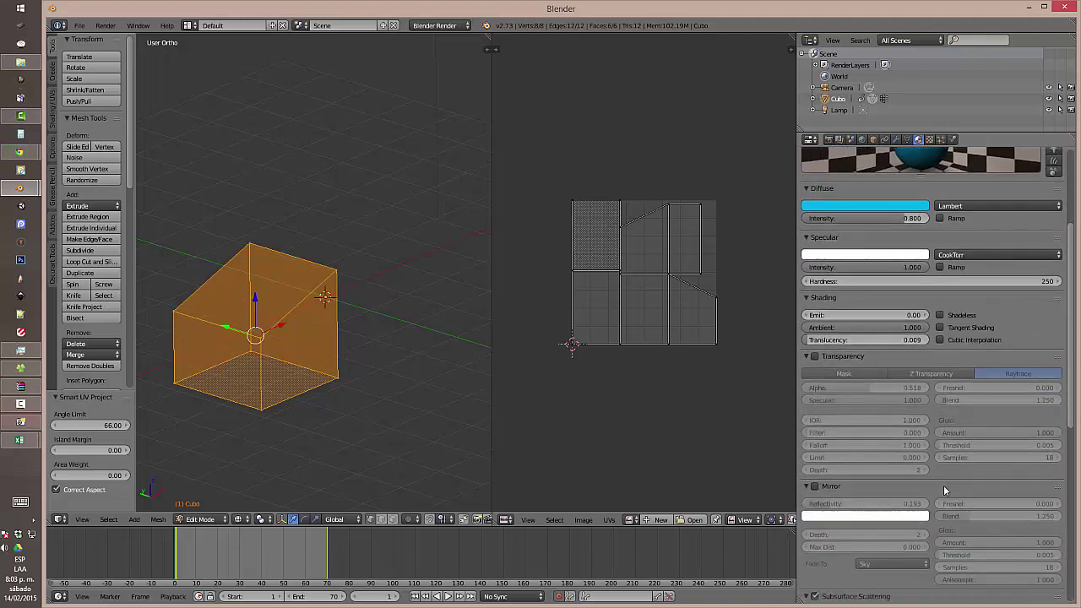
scroll(944, 489, "down", 9)
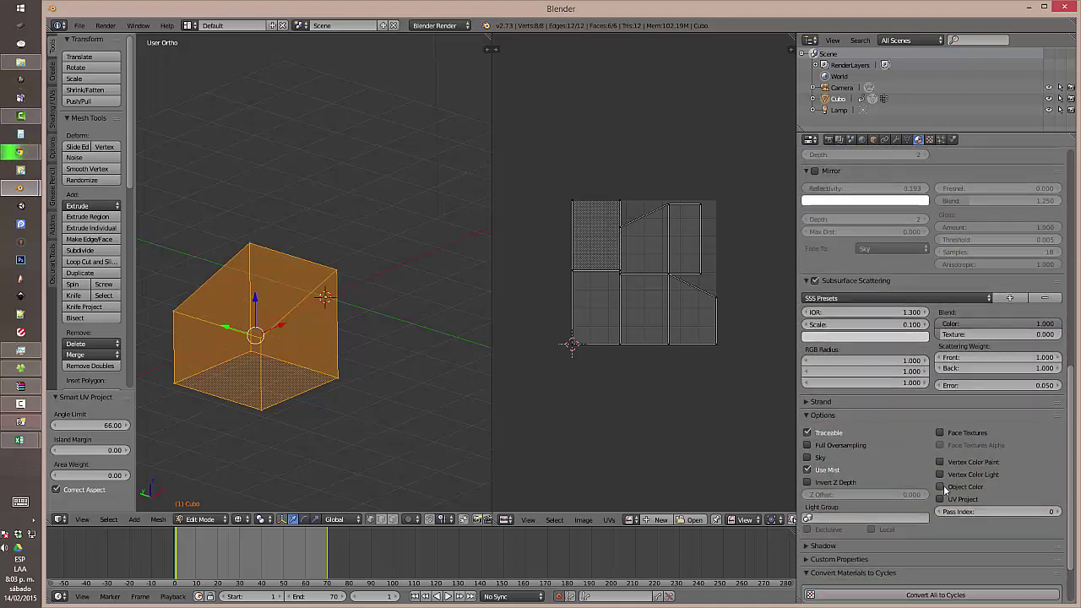
left_click(814, 280)
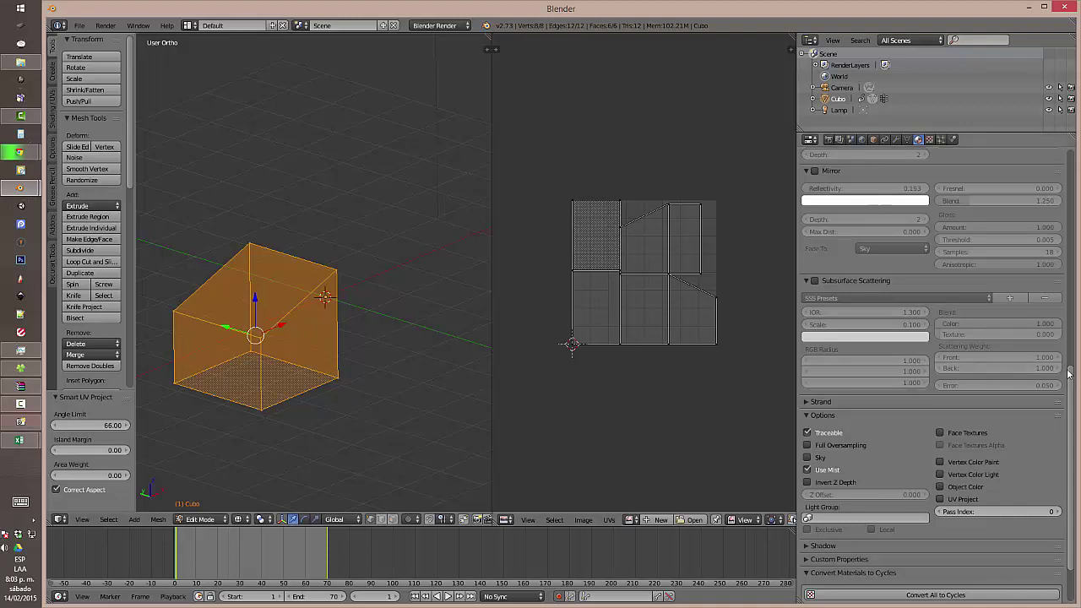
left_click_drag(1068, 373, 1066, 165)
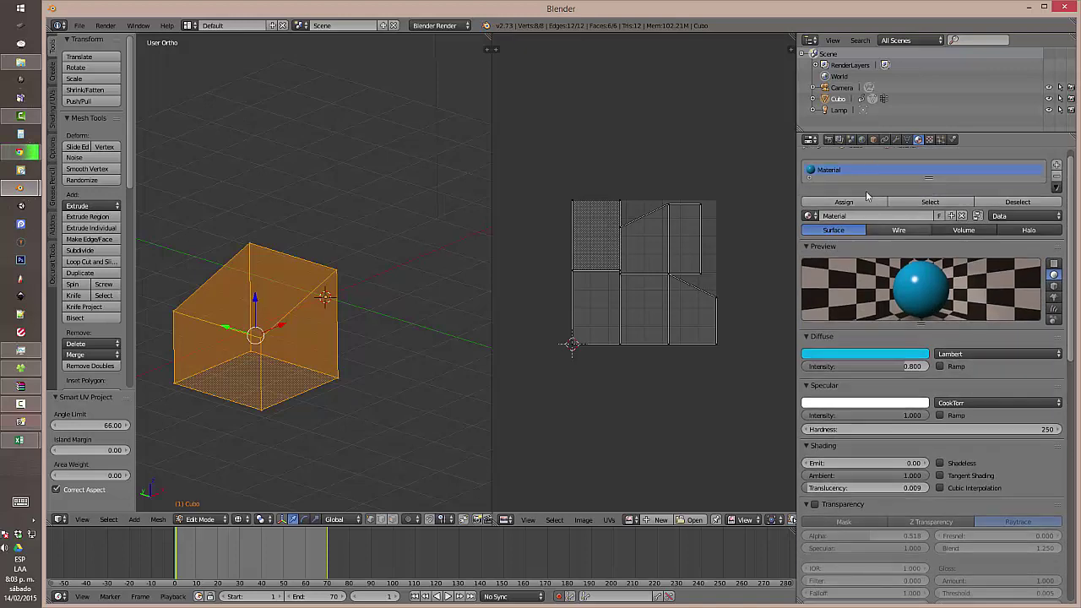
Step: Set the type of the material's Tex texture to Musgrave and check the effect in the material preview
left_click(931, 140)
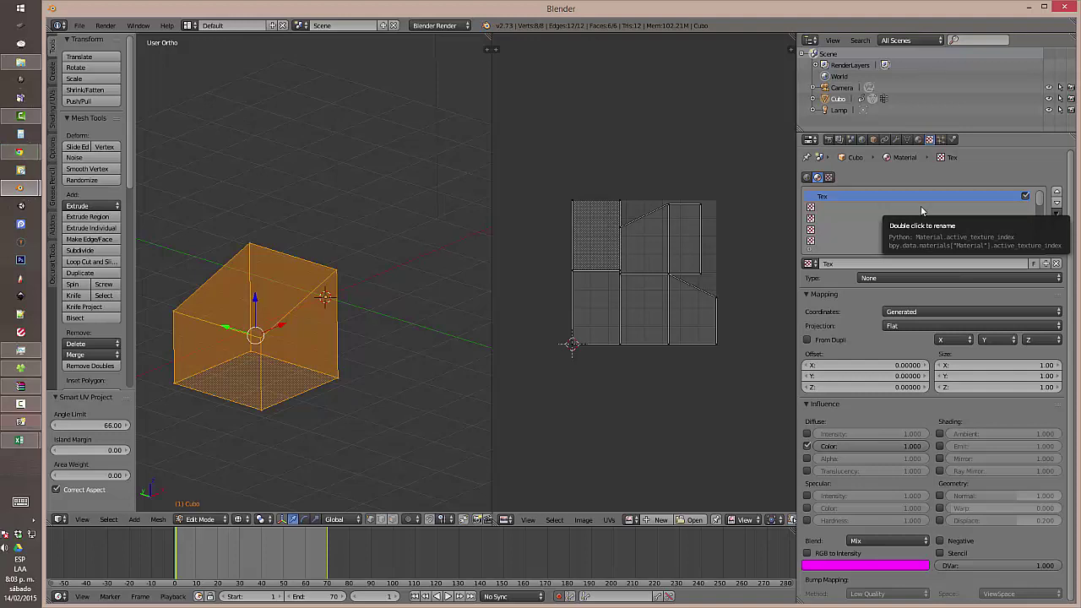
middle_click_drag(671, 255, 659, 255)
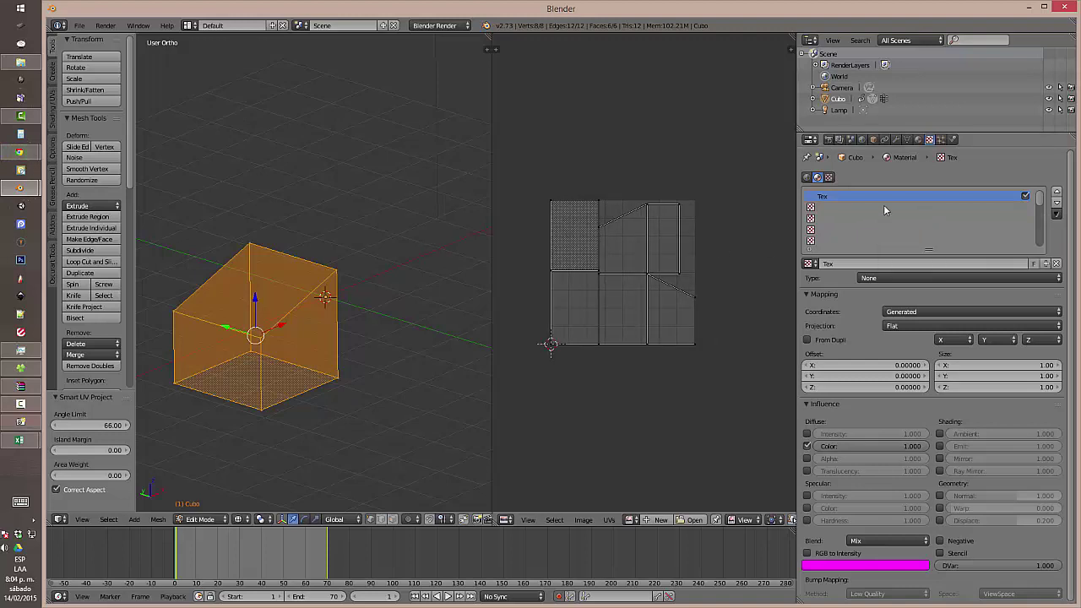
left_click(918, 139)
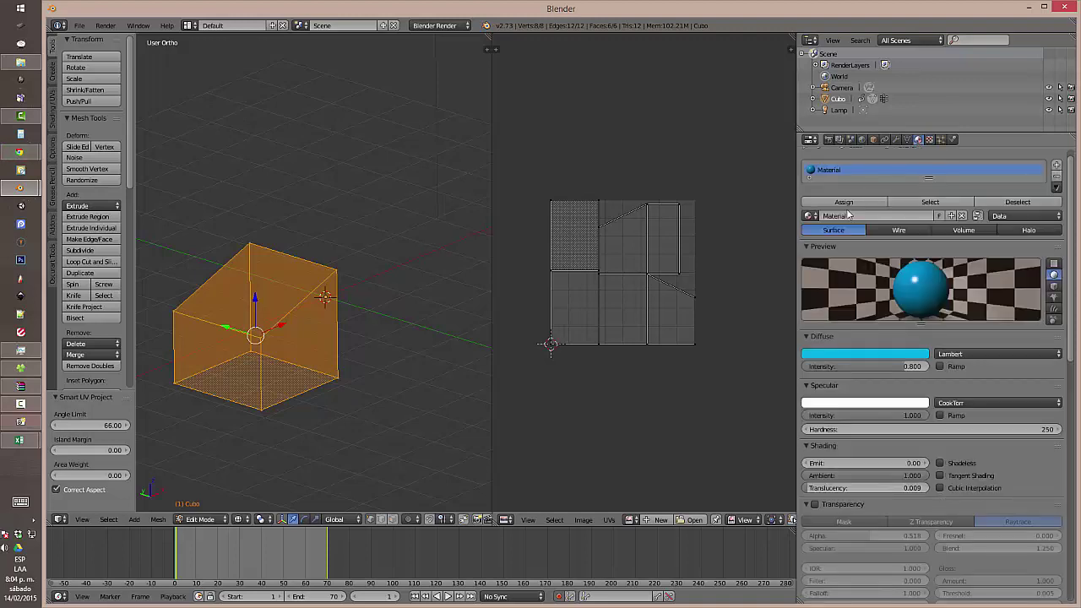
left_click(929, 139)
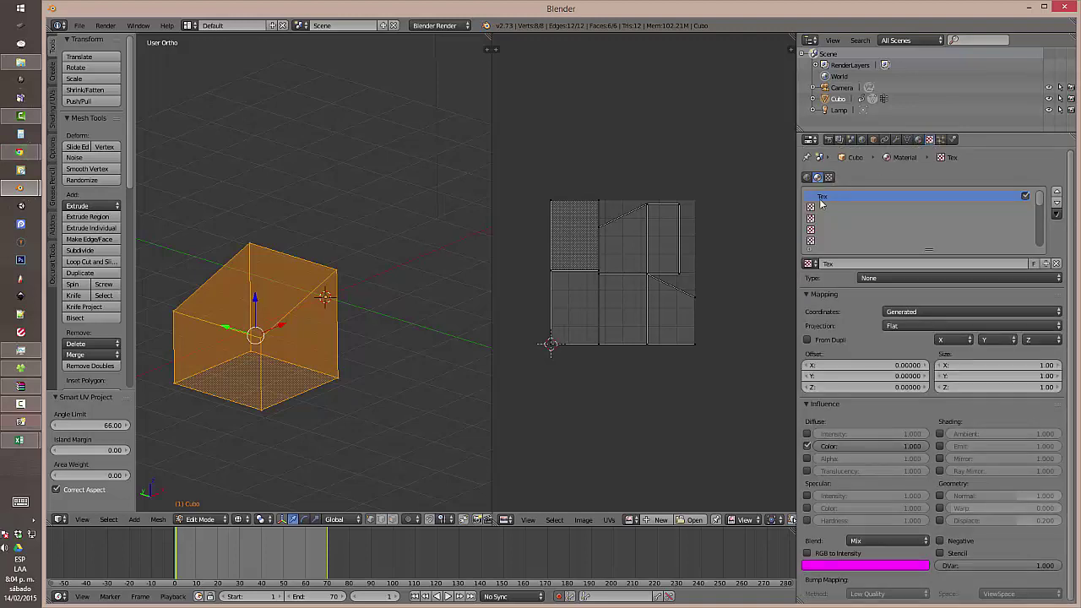
left_click(882, 279)
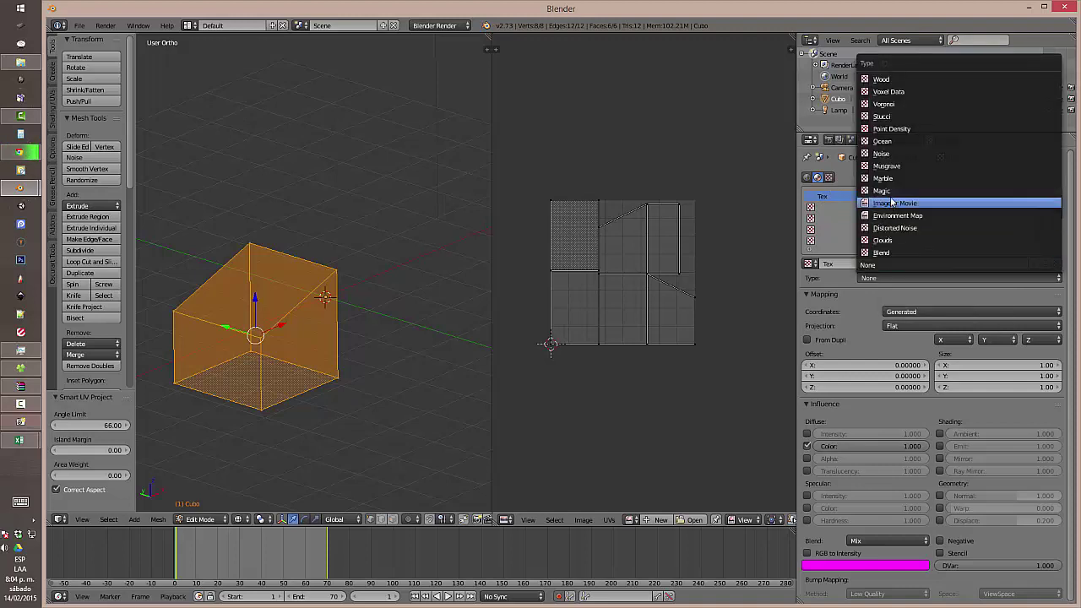
left_click(886, 166)
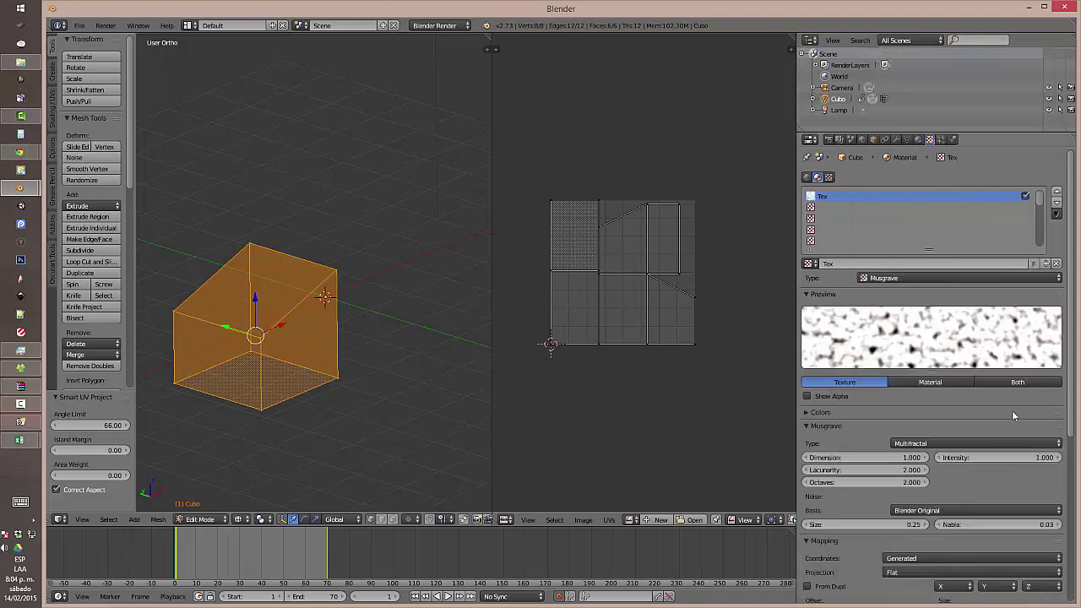
left_click(919, 140)
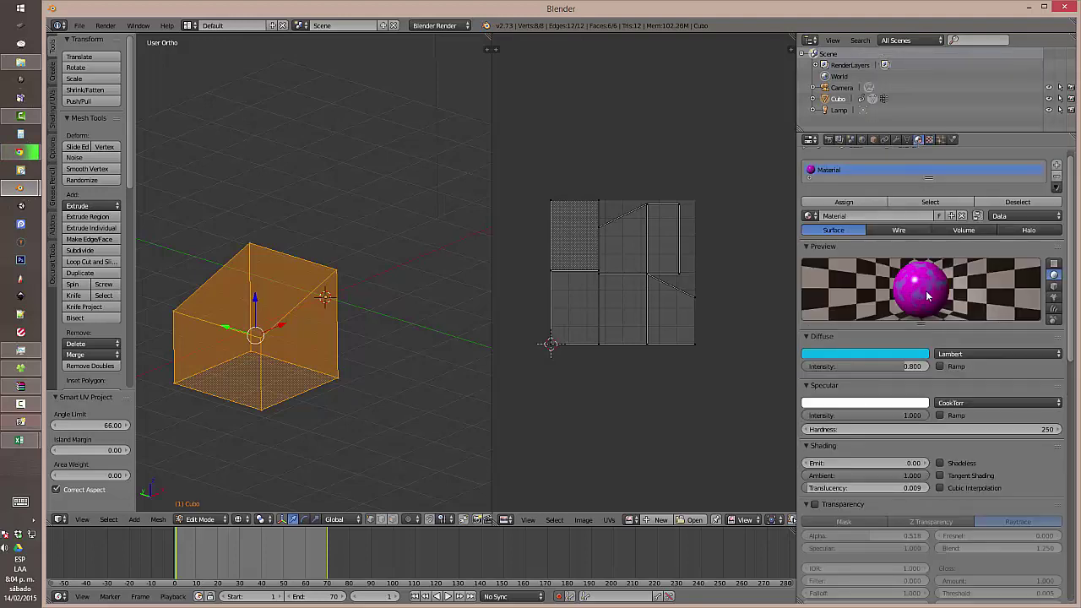
Step: Change the texture's influence color to bright green and check the effect in the material preview
left_click(929, 139)
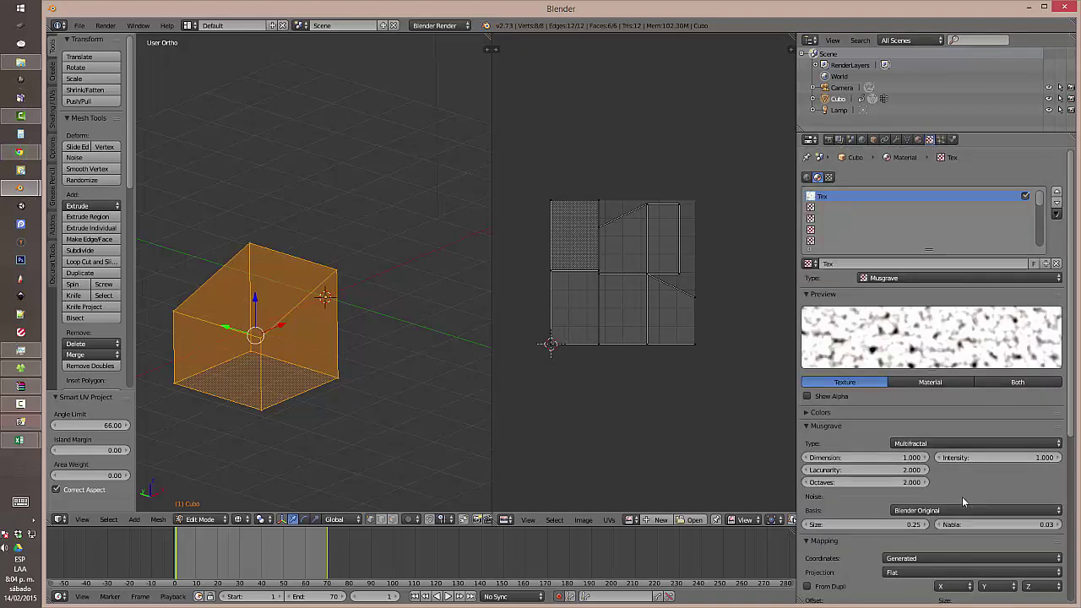
scroll(961, 496, "down", 6)
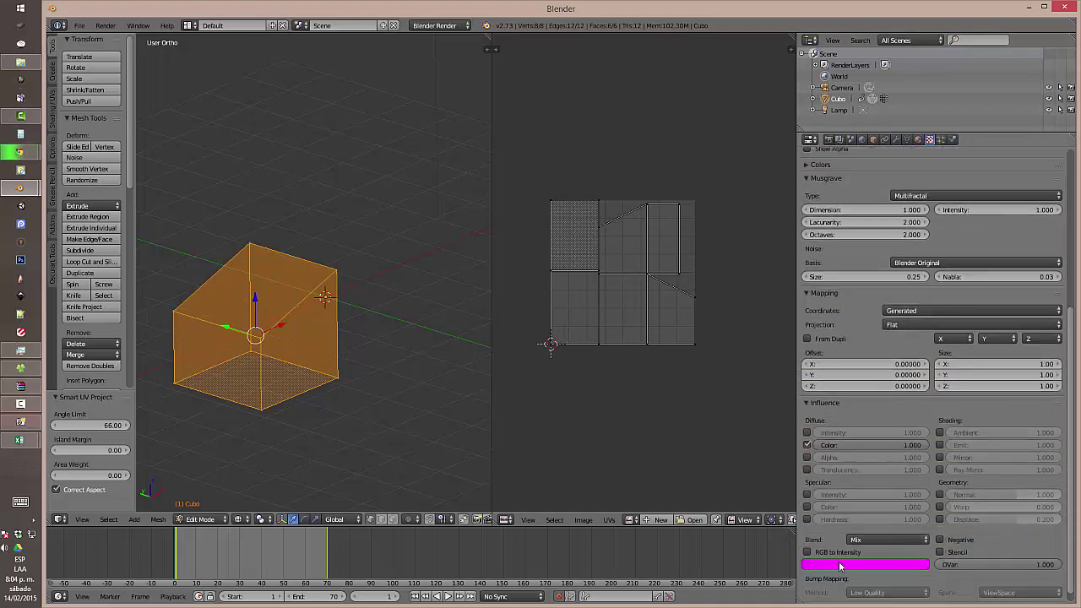
left_click(841, 564)
left_click(819, 424)
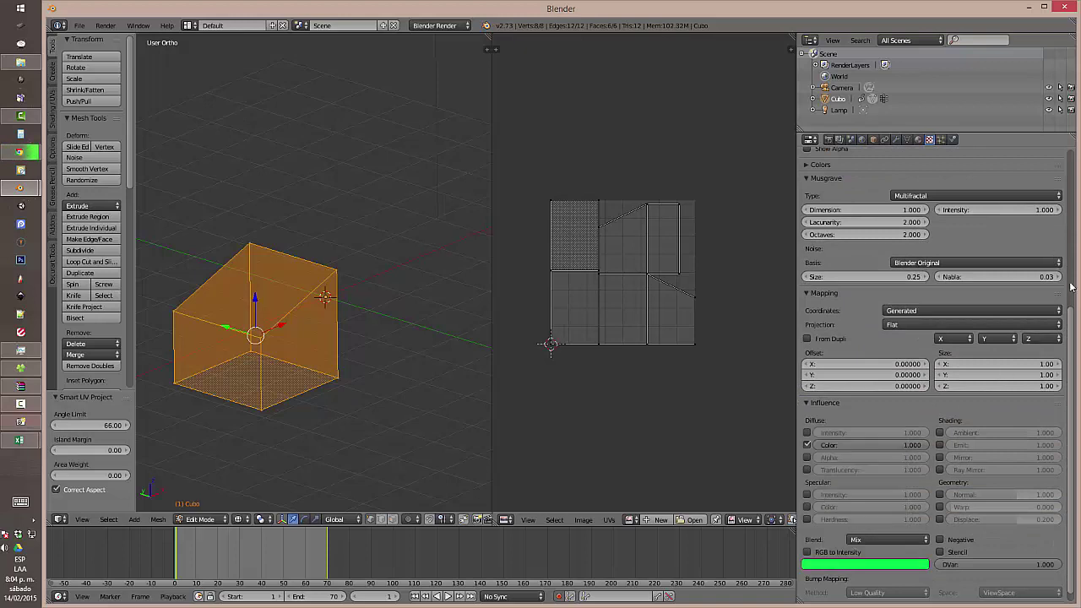
scroll(956, 173, "up", 6)
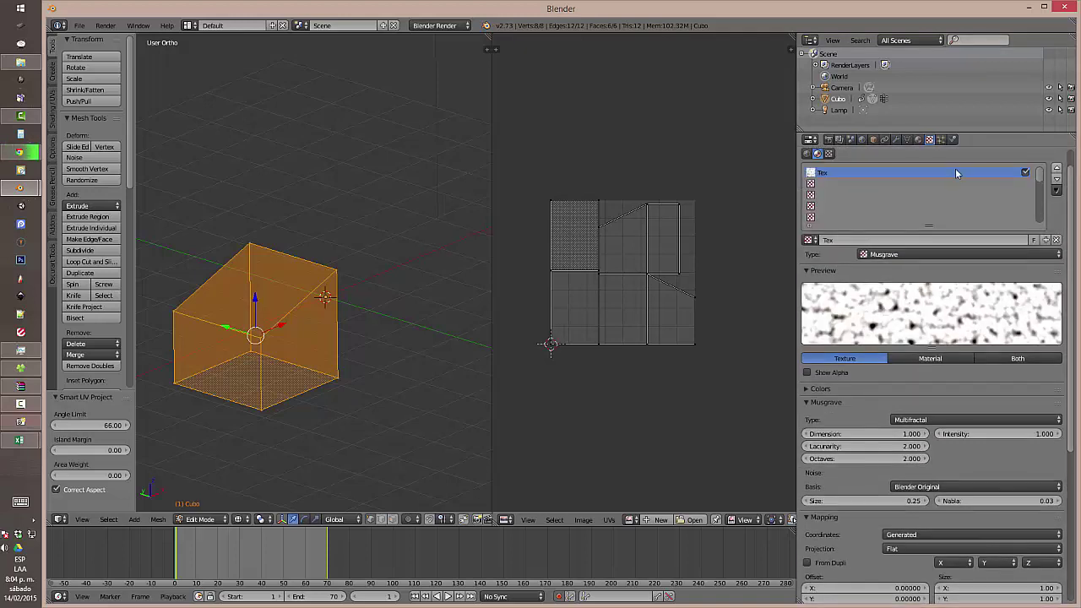
left_click(919, 141)
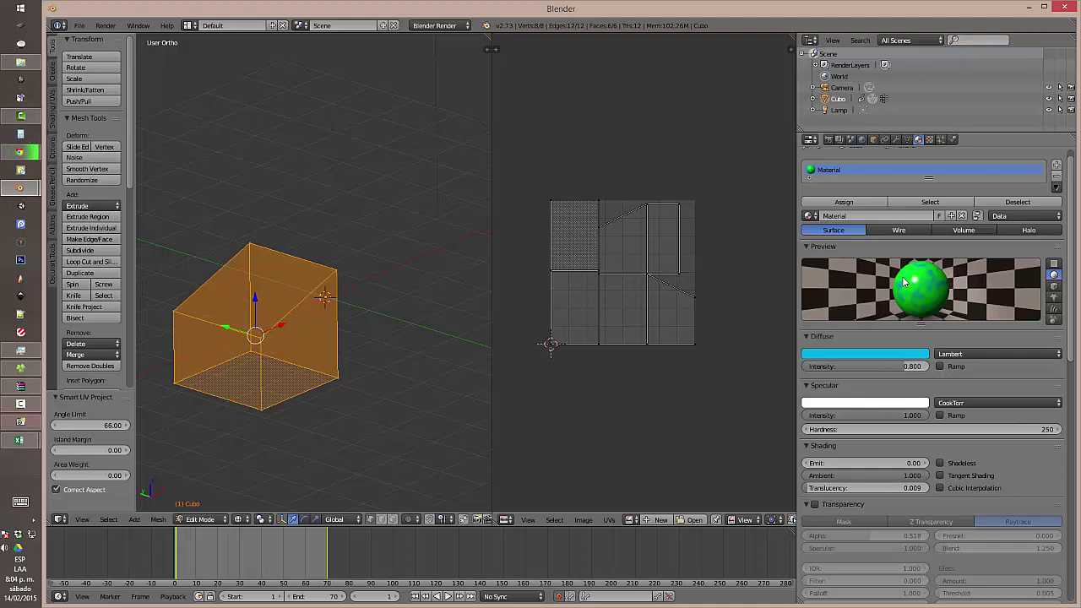
Step: Review the texture types available for the Tex texture and finish with the Tex slot selected
left_click(929, 140)
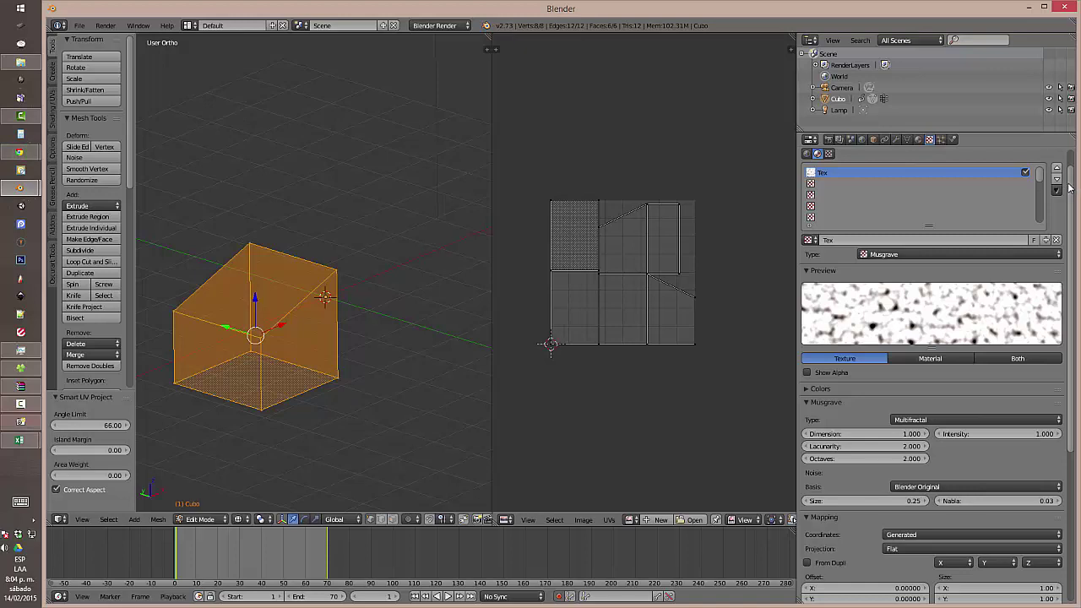
scroll(1072, 172, "up", 1)
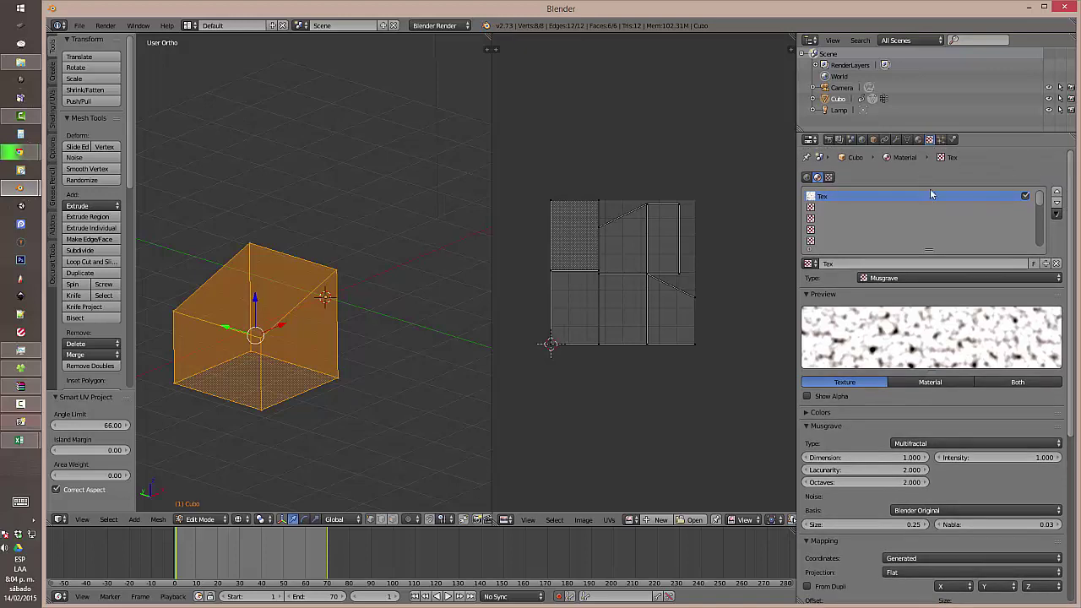
scroll(1073, 253, "down", 2)
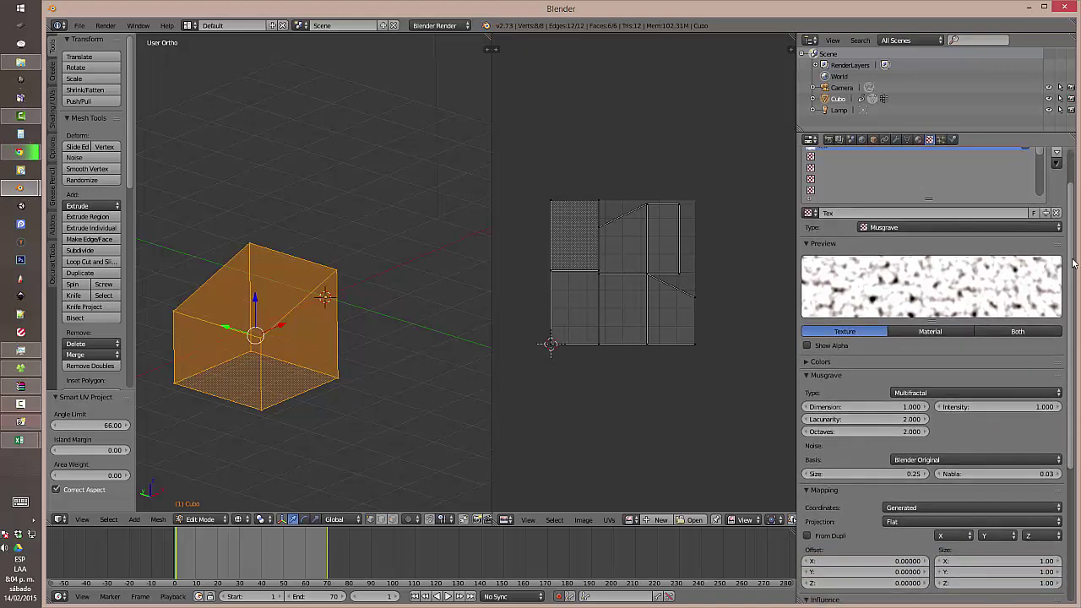
left_click(1033, 225)
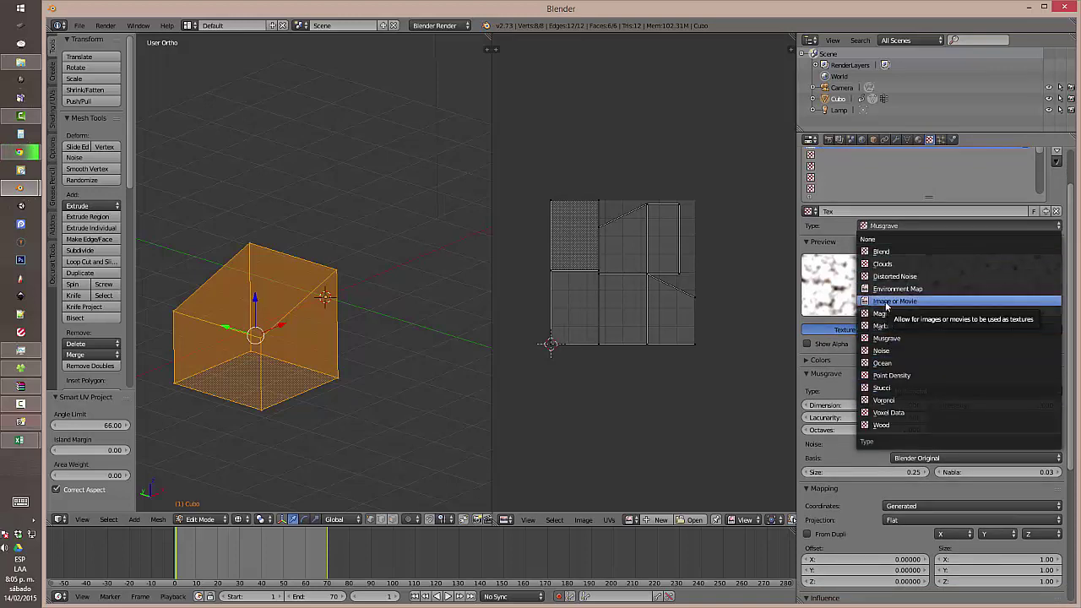
left_click(902, 178)
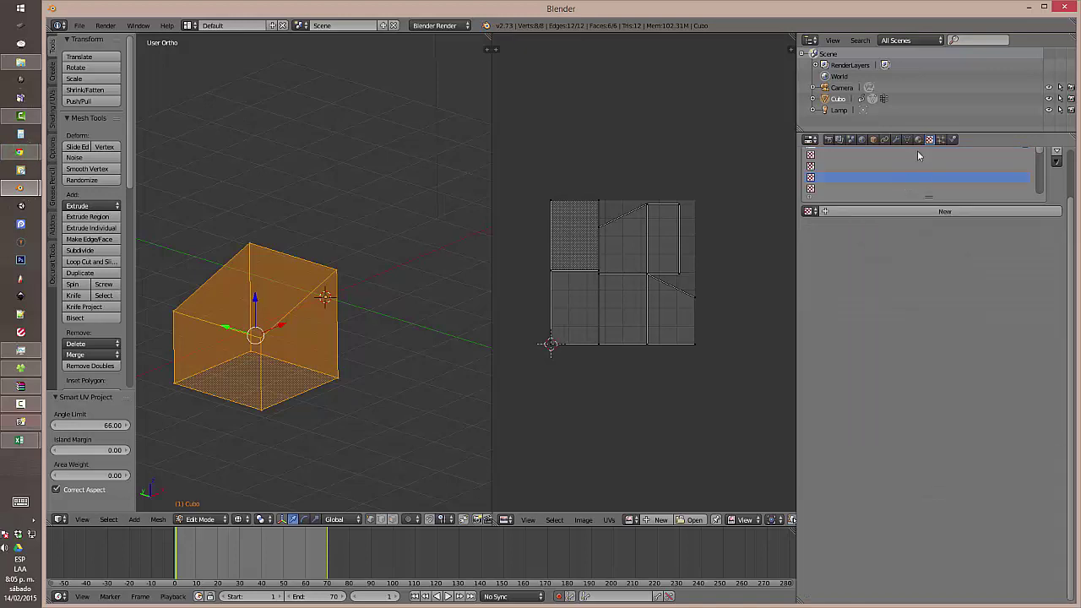
left_click_drag(1071, 209, 1076, 160)
left_click(927, 194)
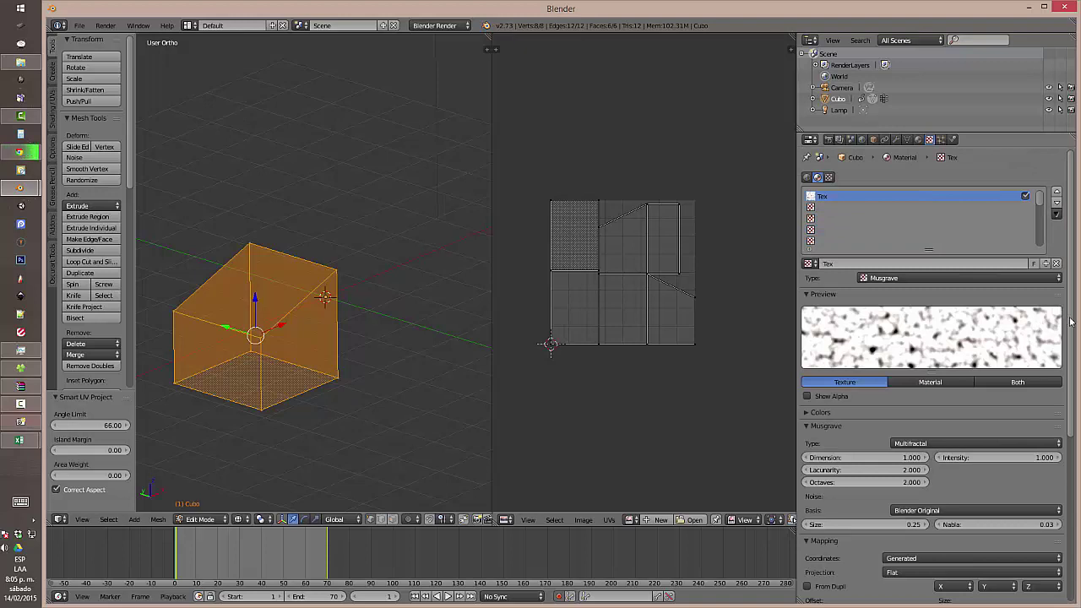
Step: Show the texture and material previews together and review the texture's mapping projection options, keeping Flat
left_click_drag(1071, 321, 1072, 376)
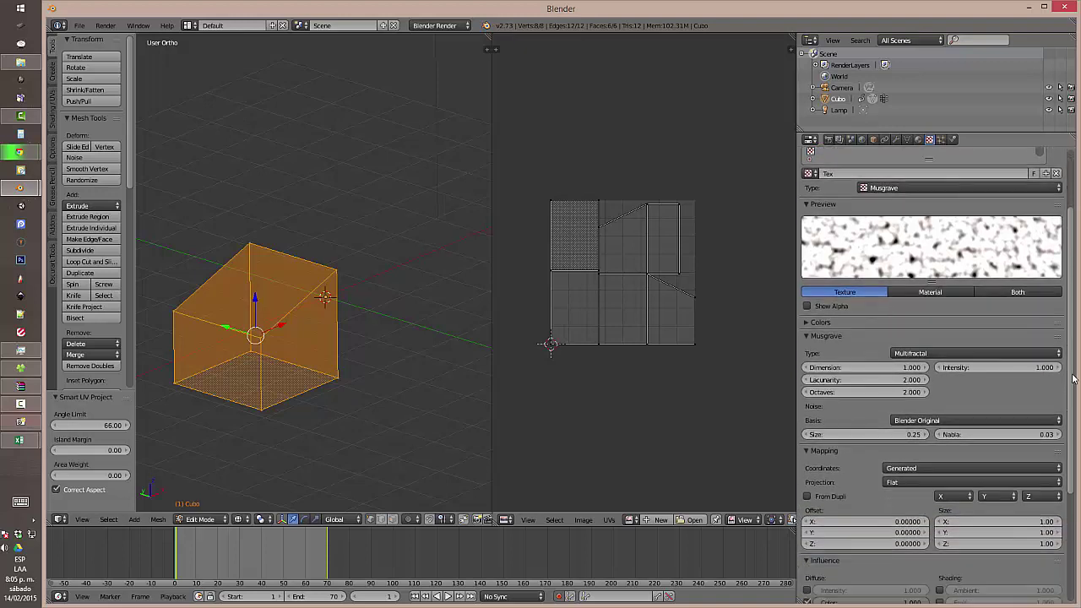
left_click(1016, 291)
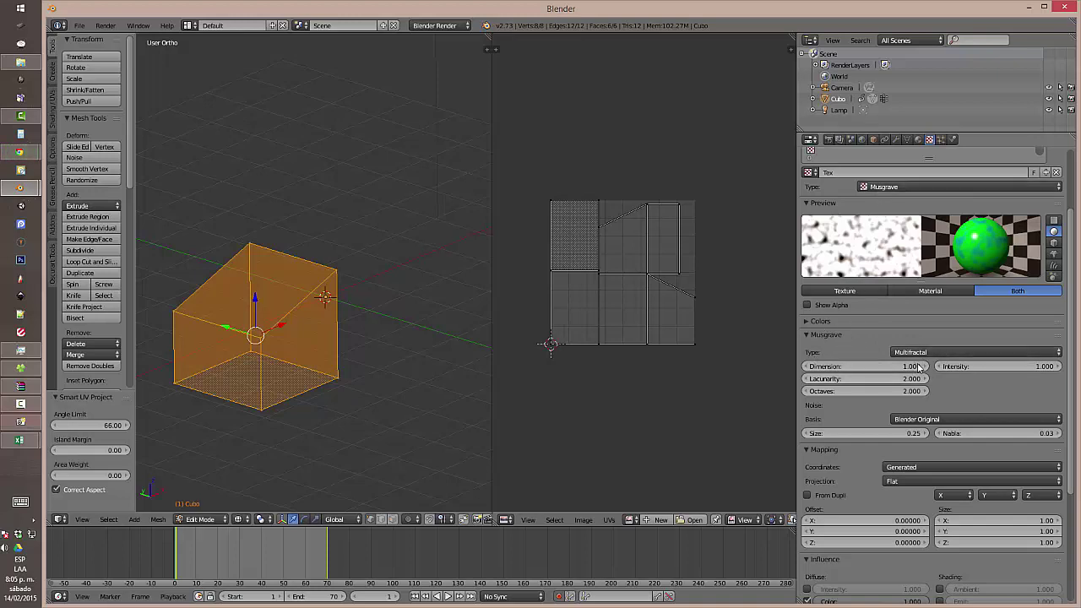
scroll(1074, 340, "down", 1)
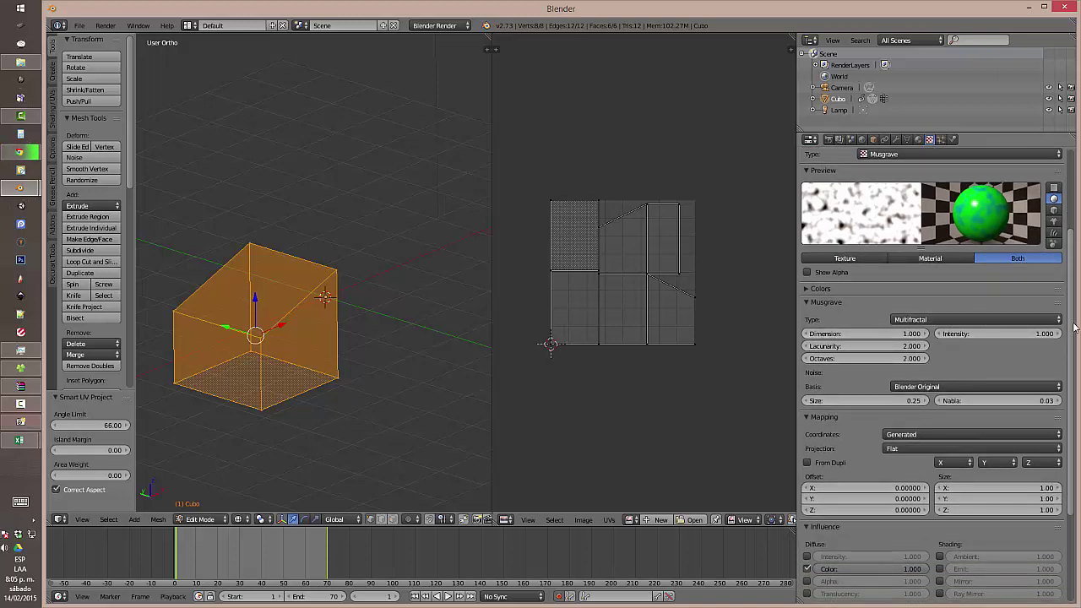
scroll(864, 355, "down", 3)
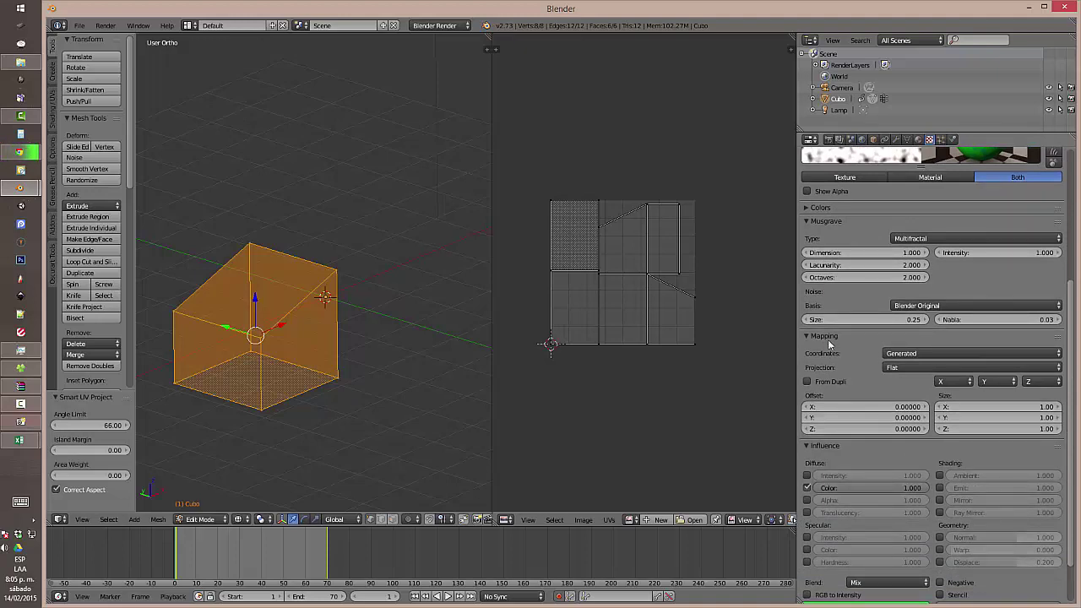
left_click(895, 367)
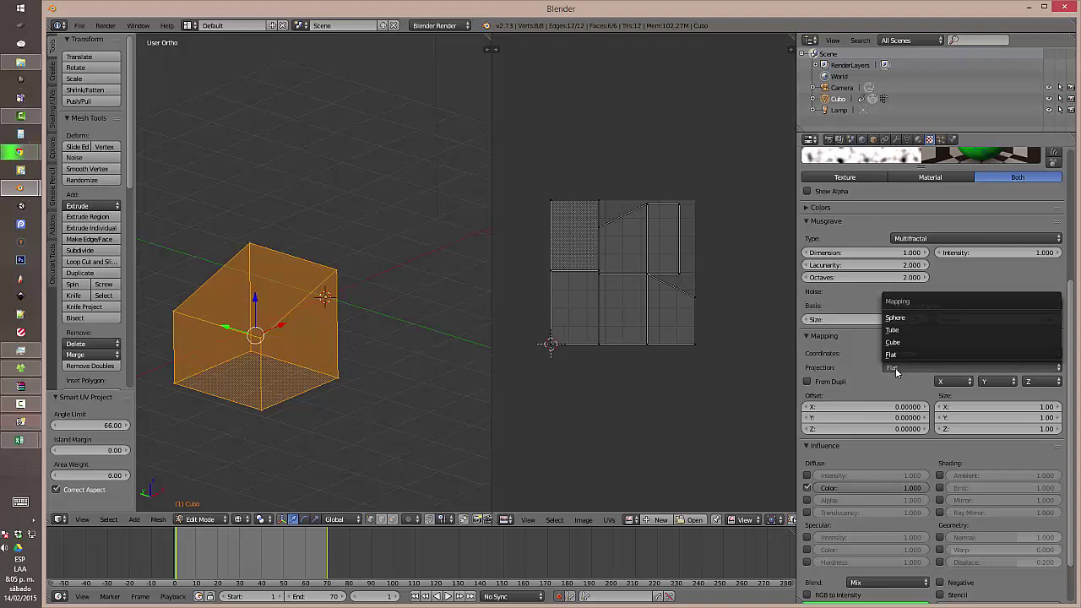
left_click(892, 369)
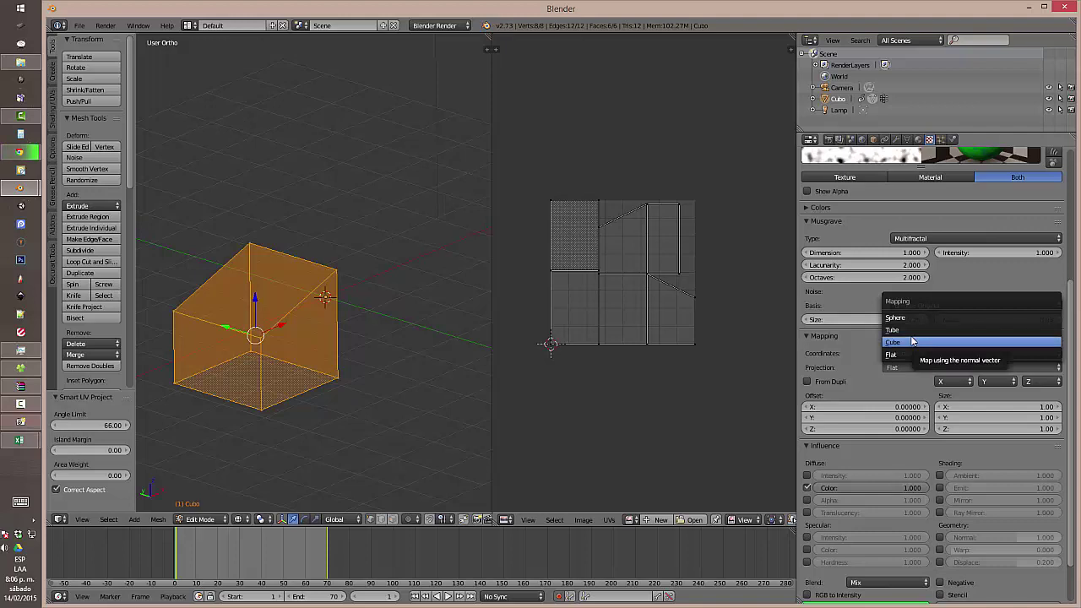
left_click(903, 355)
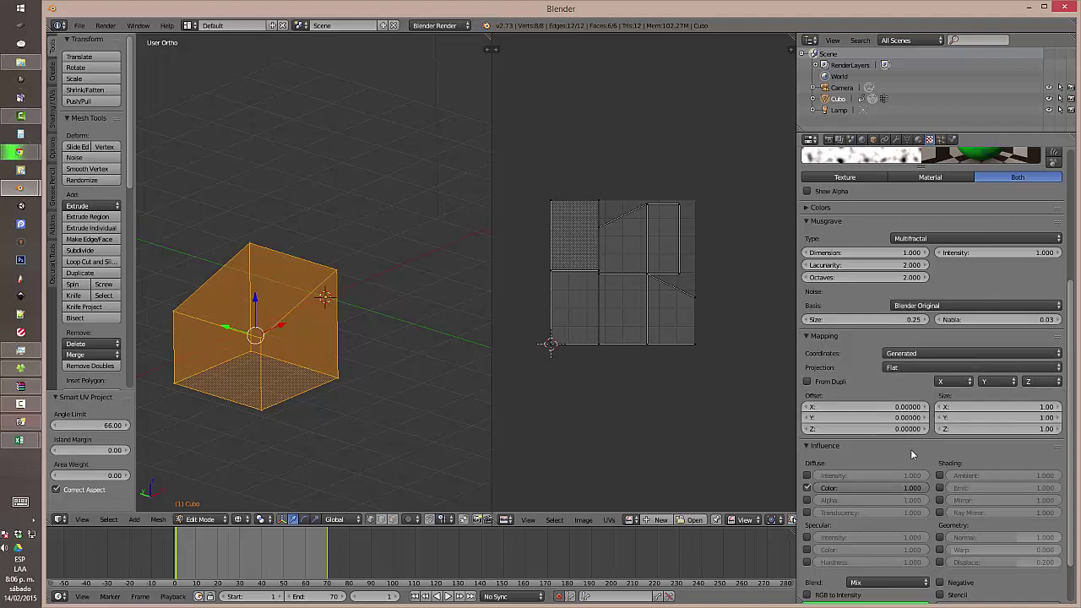
Step: Enable the texture's Normal influence at 1.000 alongside Color and render the scene to check the effect
left_click_drag(1071, 396, 1072, 421)
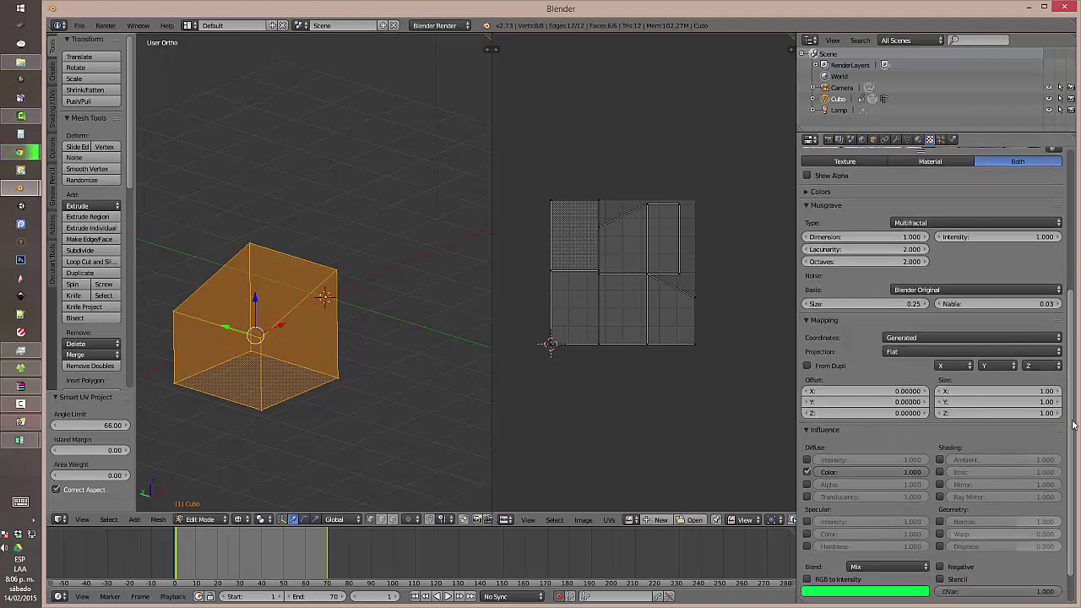
scroll(1072, 425, "down", 3)
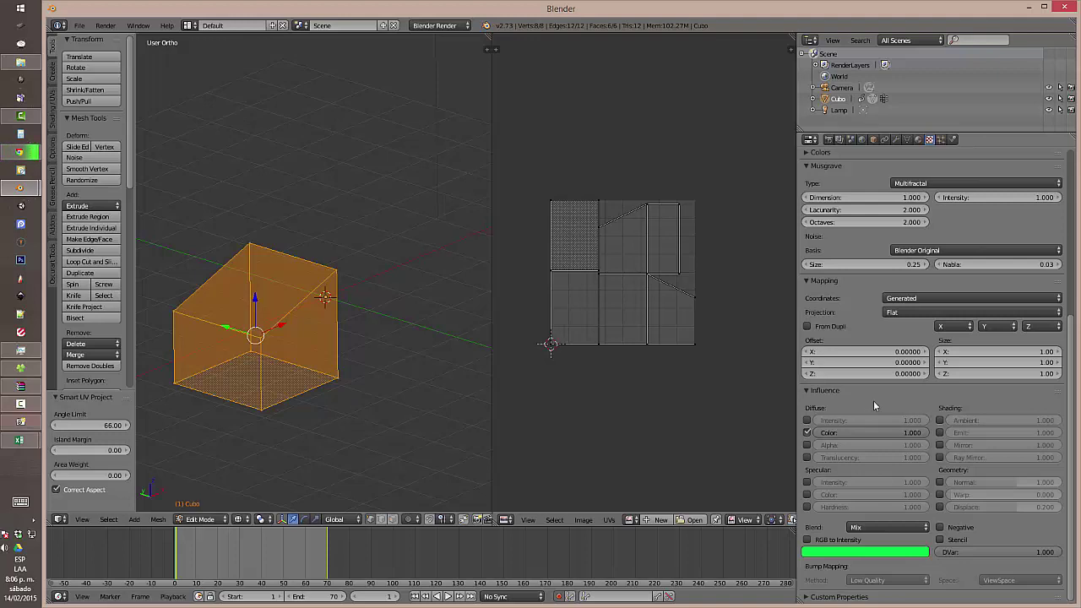
left_click(807, 432)
left_click(807, 432)
left_click(939, 482)
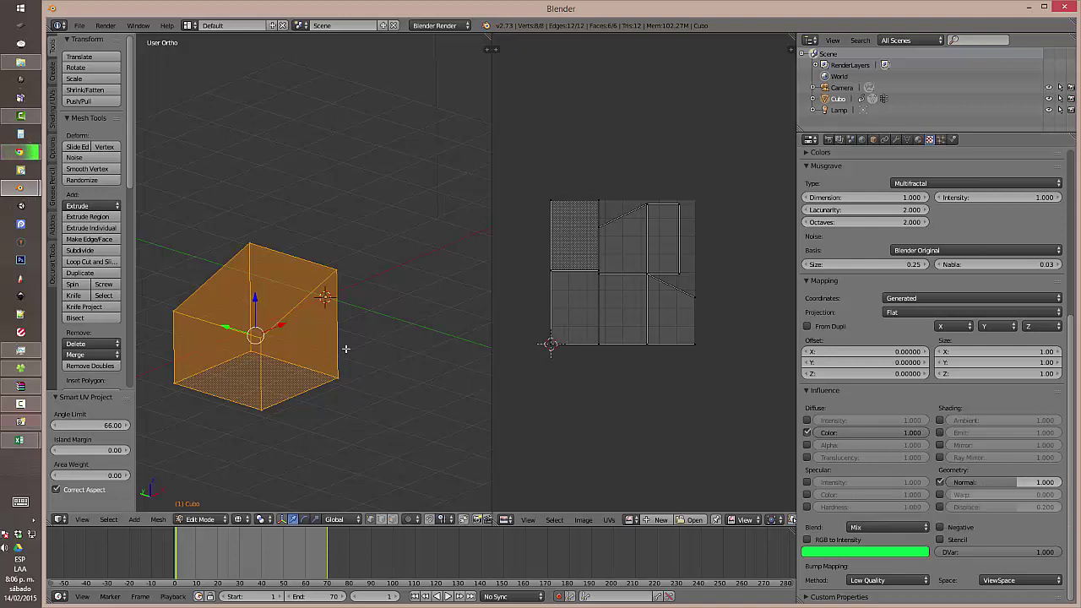
middle_click_drag(345, 347, 384, 352)
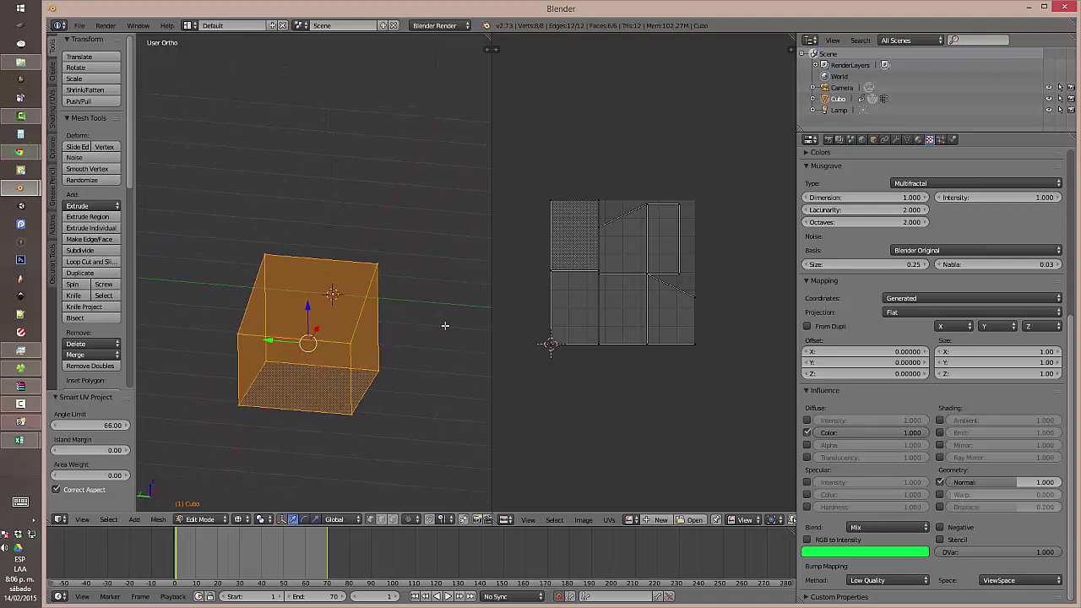
key("F12")
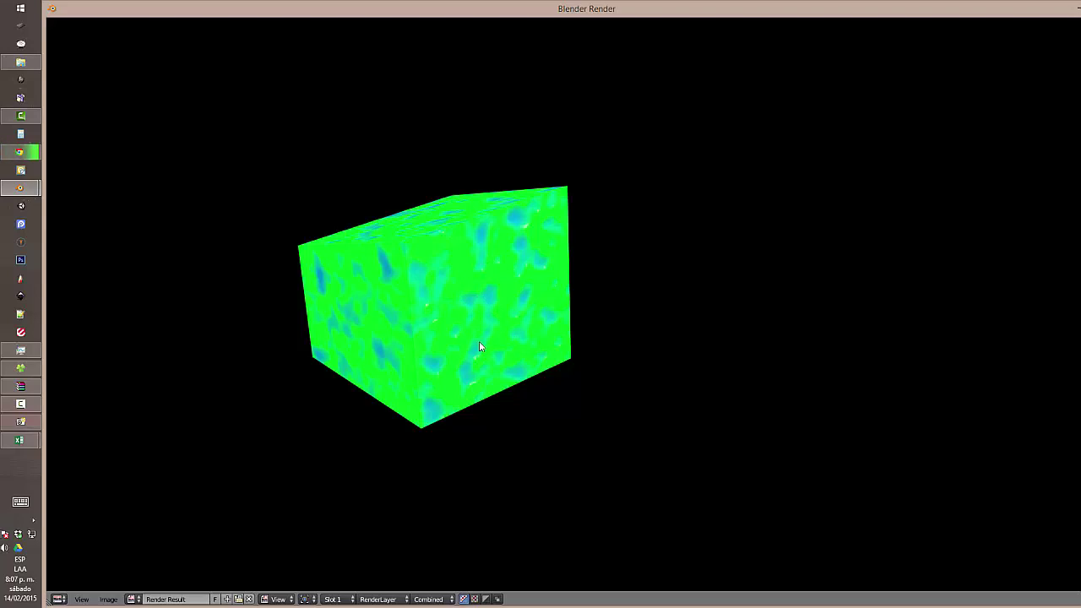
key("Escape")
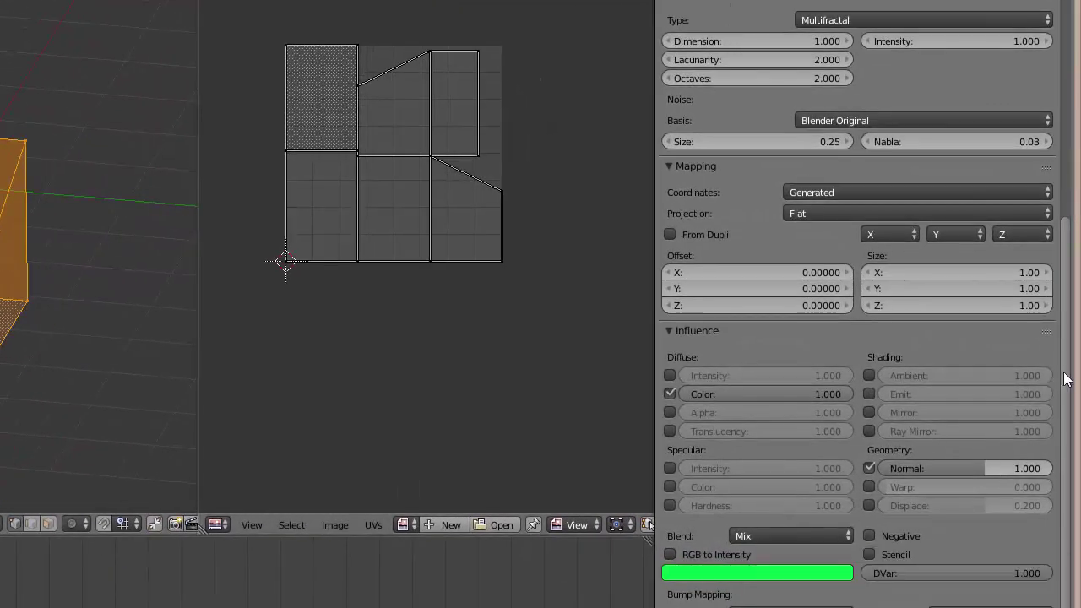
Step: Add a new particle system to the cube and review its emission, velocity, physics and render settings
scroll(1066, 414, "up", 7)
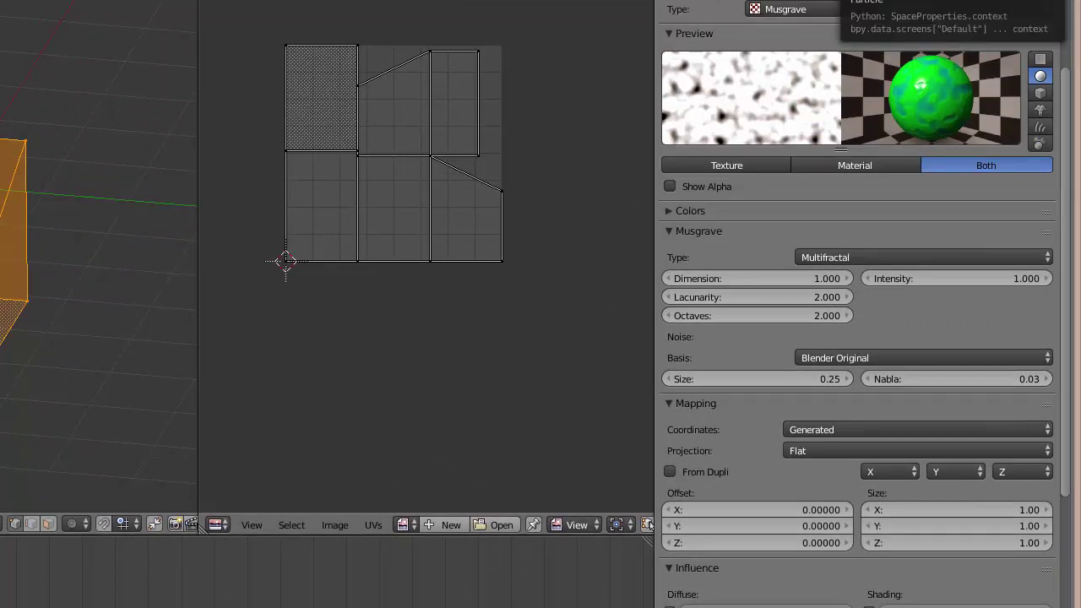
left_click(865, 0)
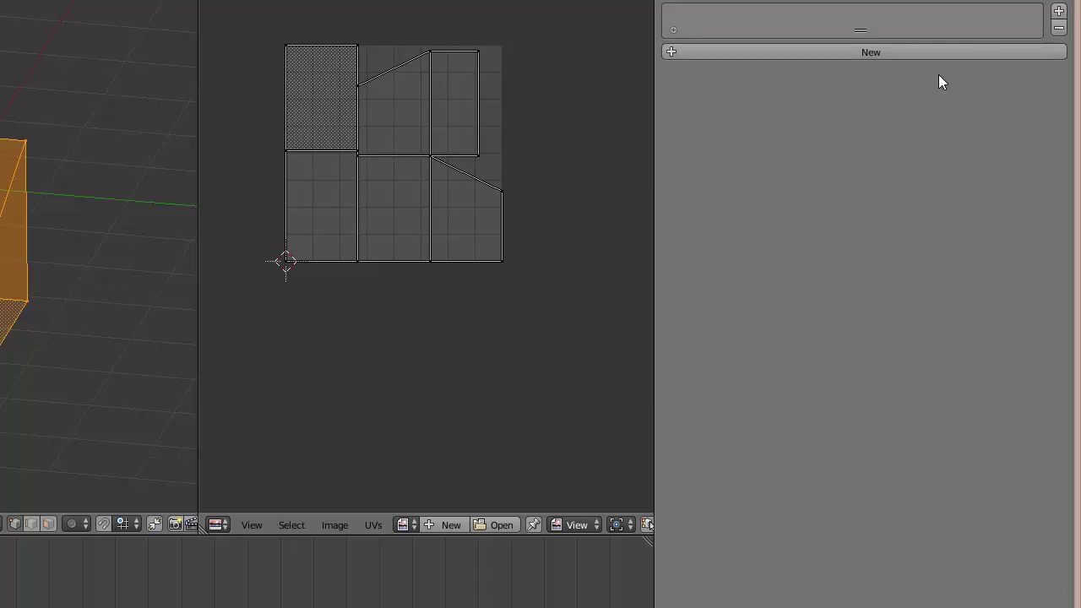
left_click(887, 54)
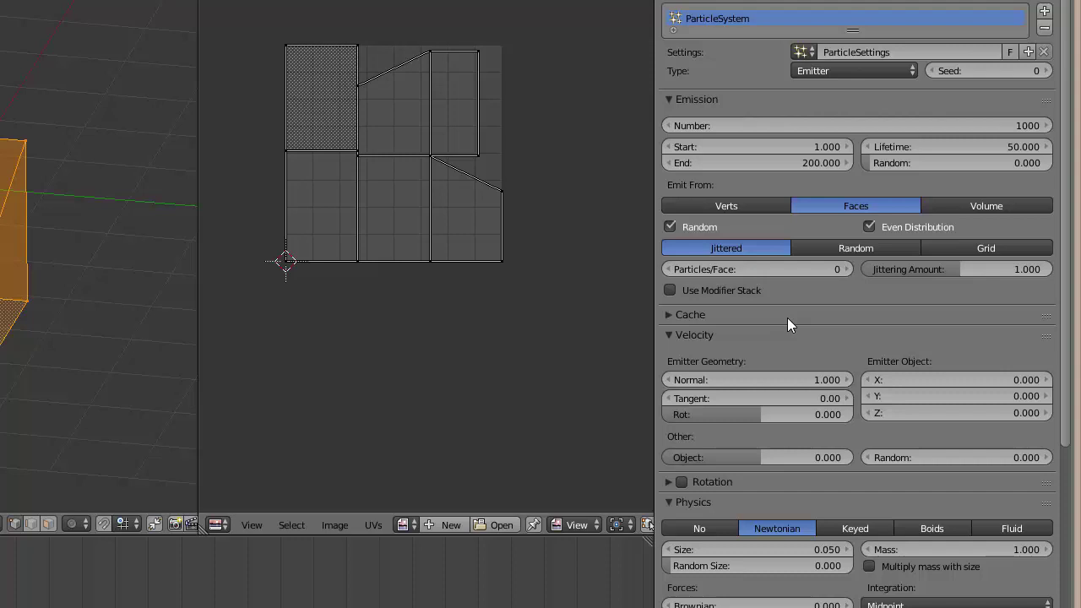
scroll(786, 324, "down", 8)
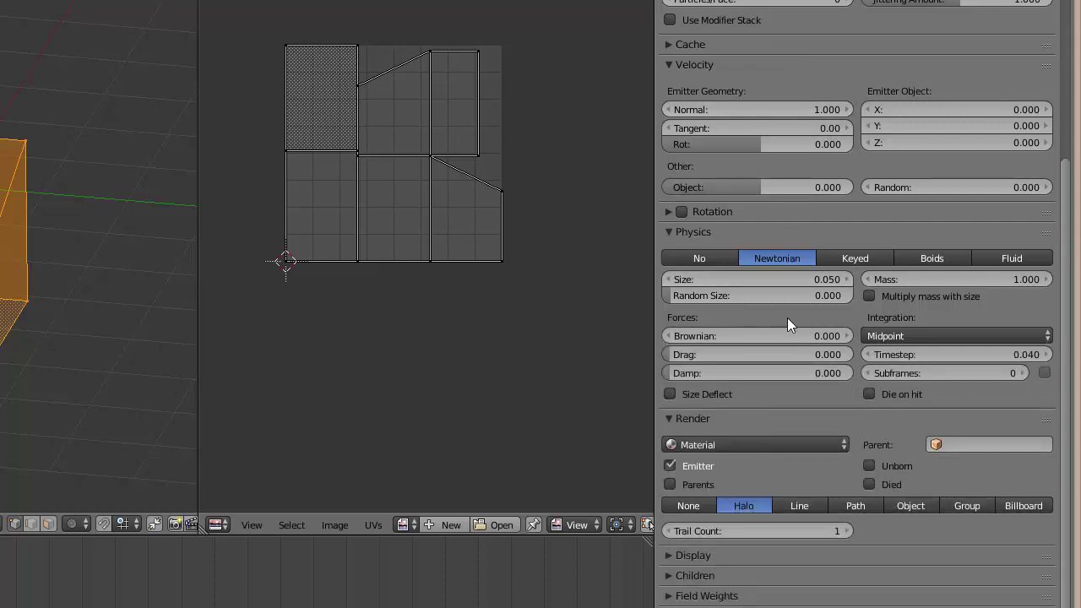
scroll(787, 325, "up", 8)
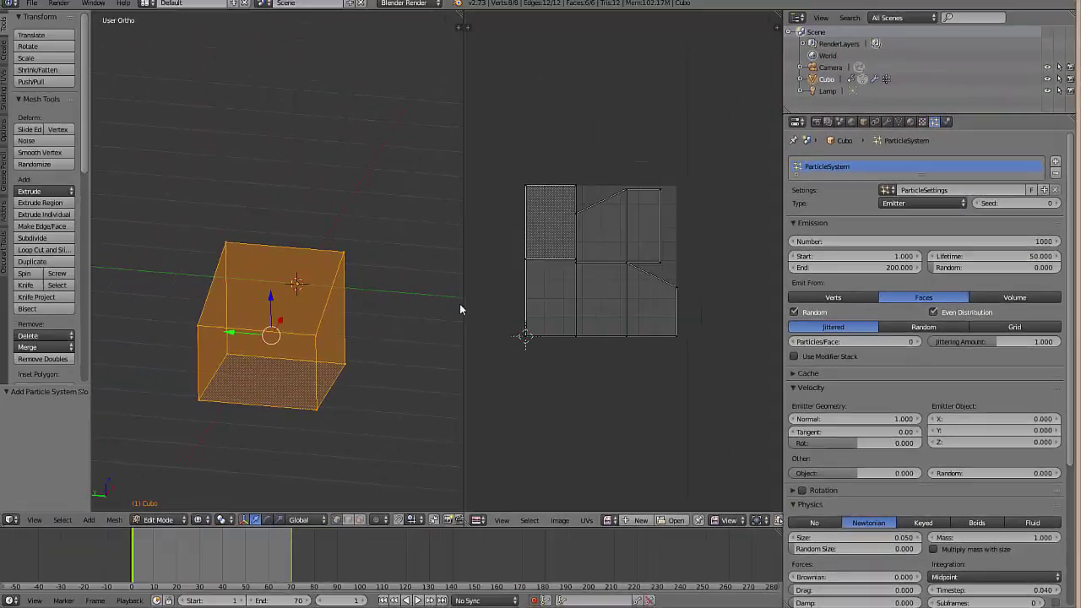
Step: Play the animation to preview the particle emission and render the cube with its particle system
middle_click_drag(459, 309, 321, 310)
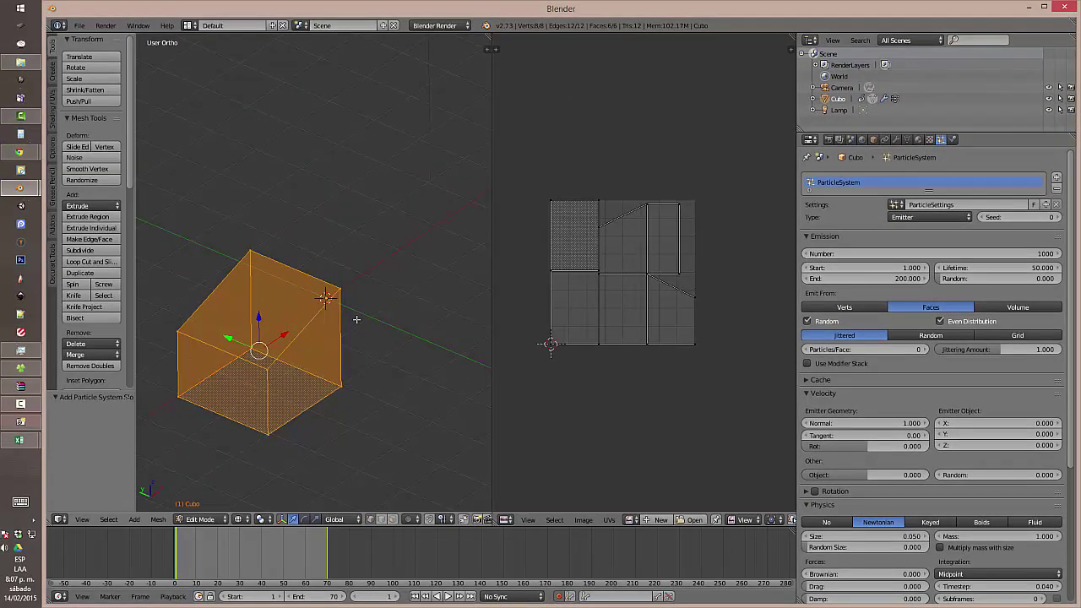
key("alt+a")
key("F12")
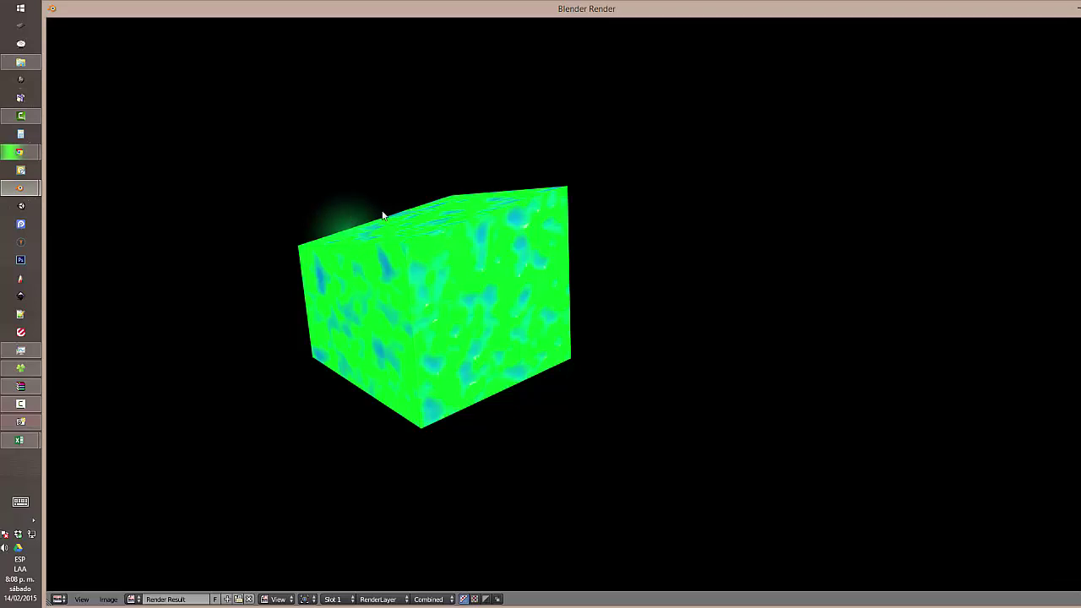
key("Escape")
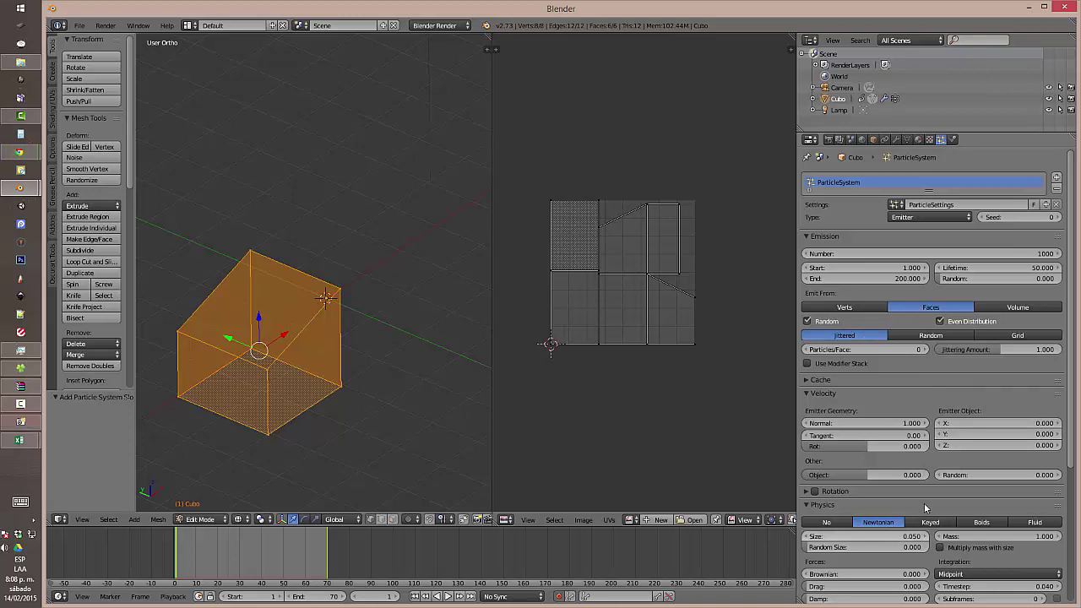
Step: Go over the particle settings once more and remove the particle system from the cube
scroll(924, 506, "down", 5)
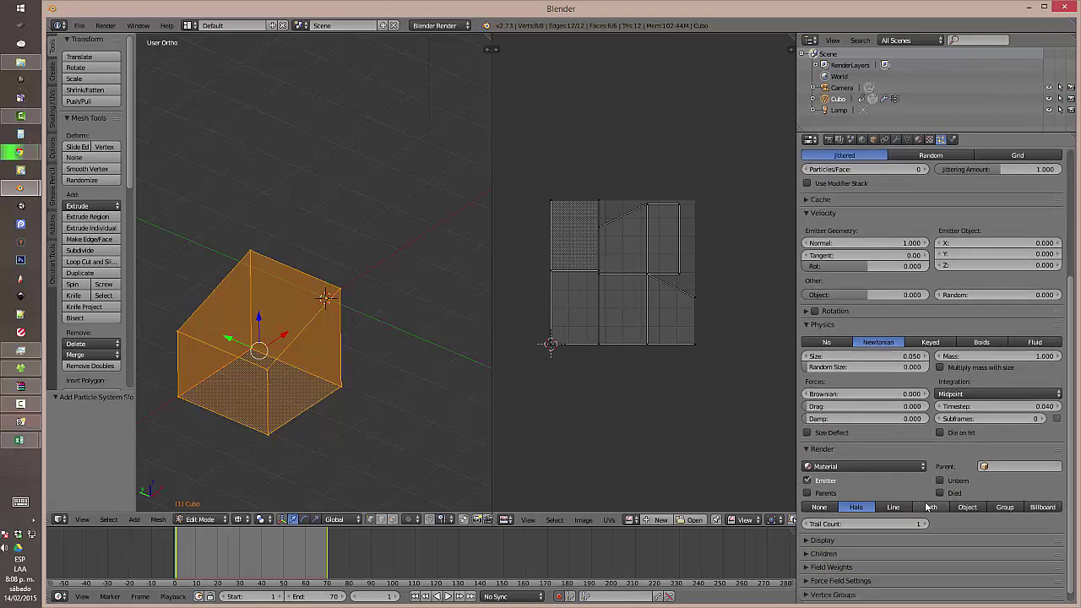
scroll(929, 504, "up", 5)
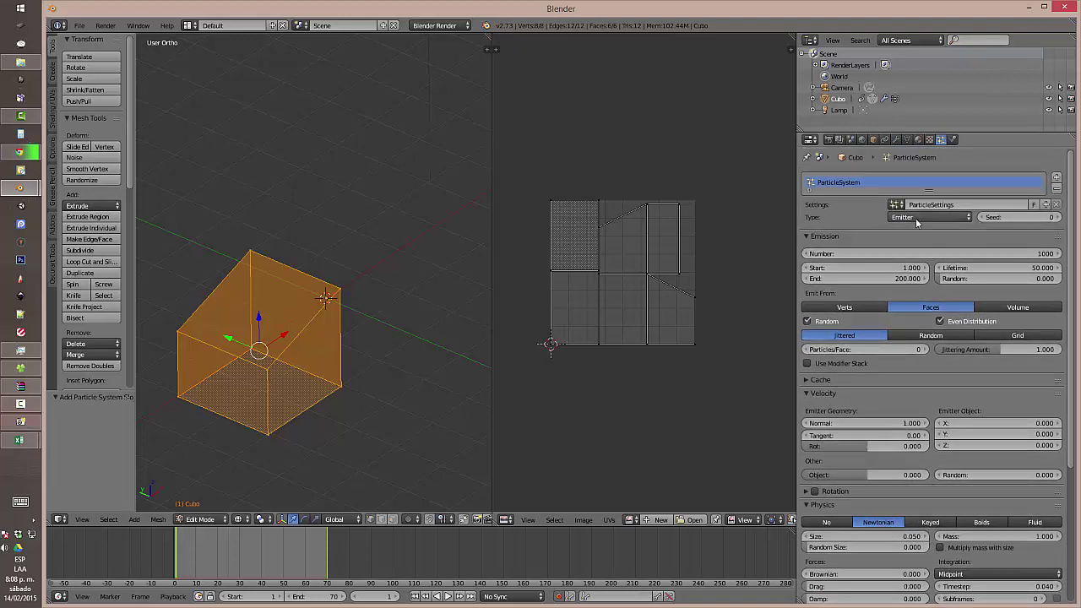
left_click(1055, 188)
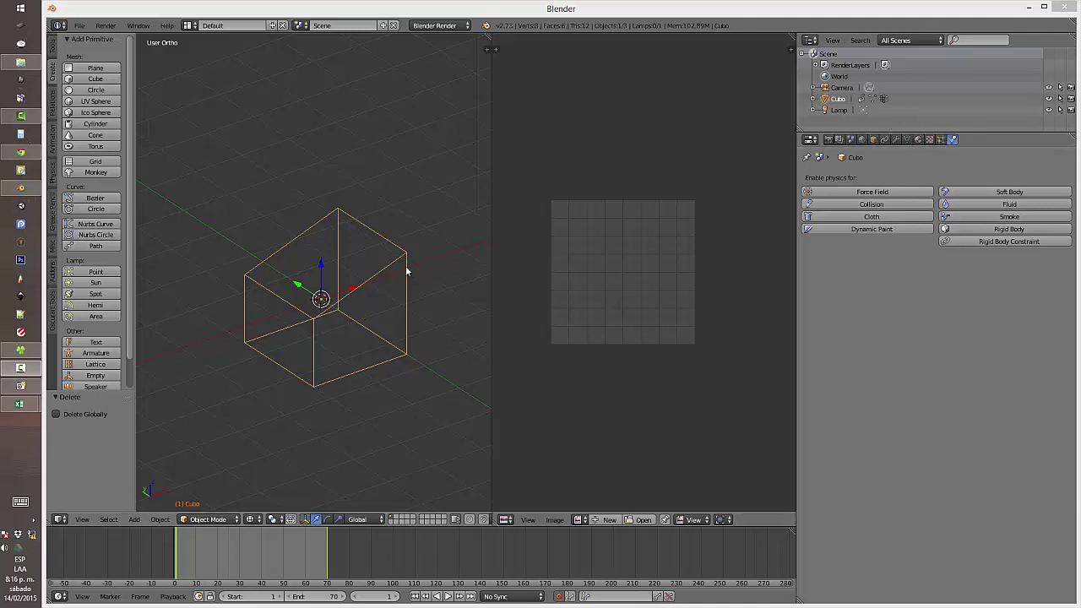
Step: Select the camera in the scene and display its camera data settings
scroll(404, 256, "down", 7)
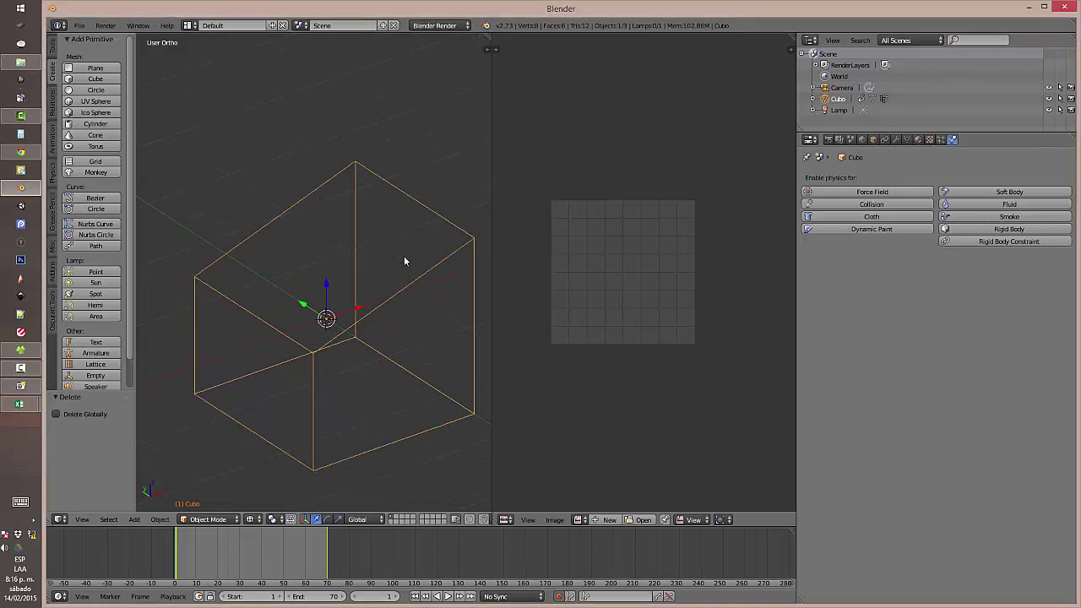
right_click(470, 218)
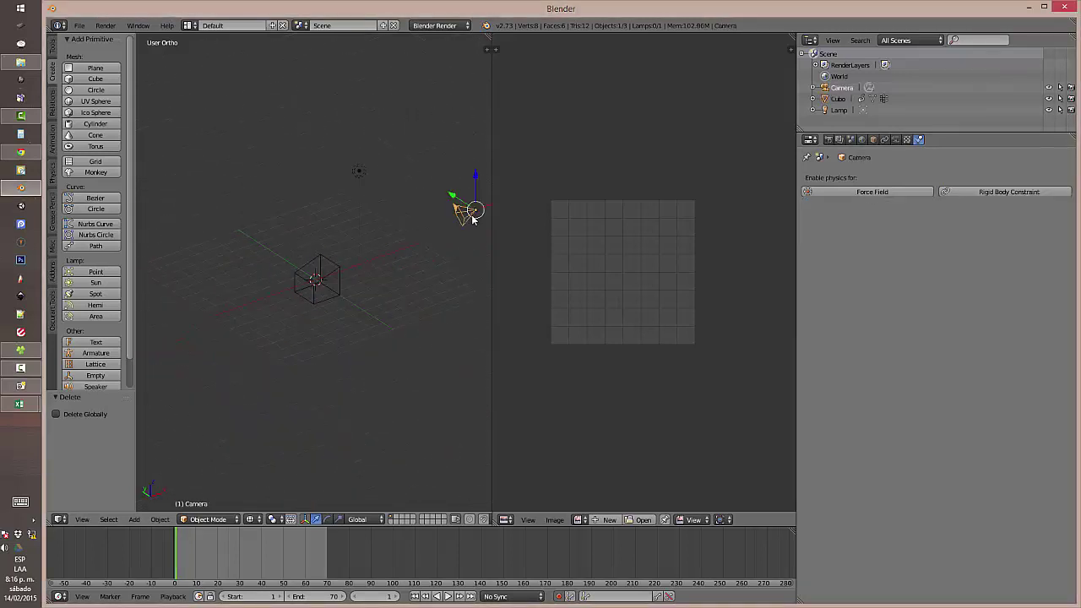
left_click(897, 141)
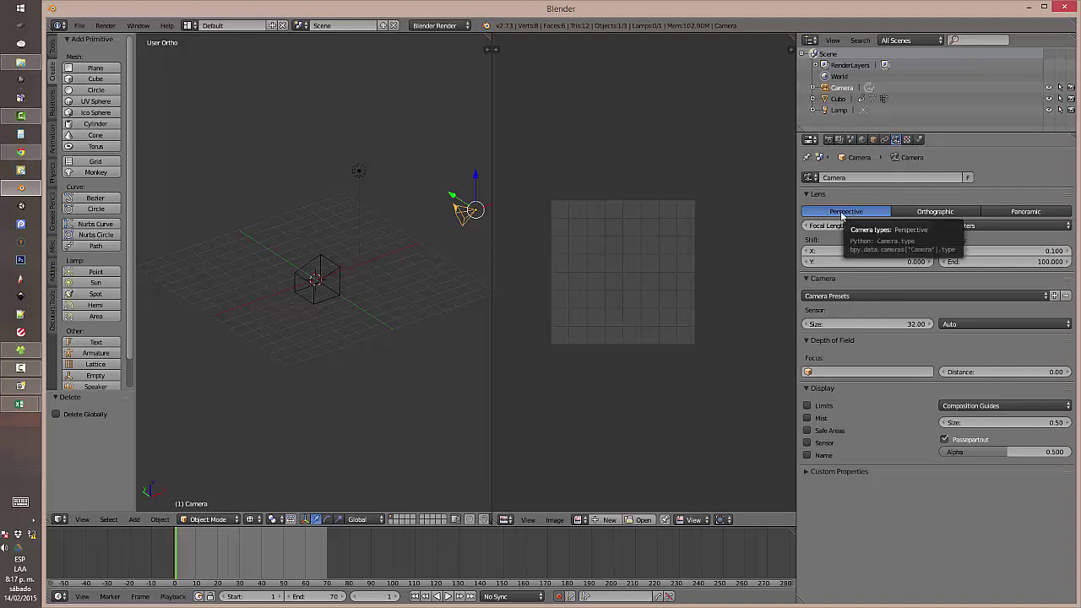
Step: Look through the camera, try the Orthographic and Panoramic lens types, and return to Perspective
key("KP_0")
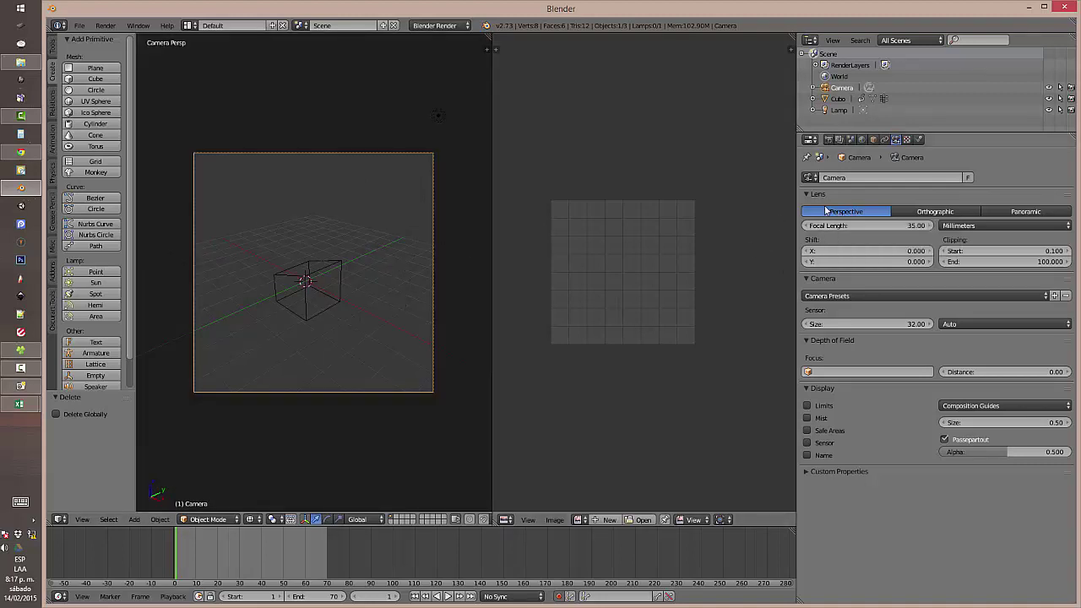
left_click(911, 212)
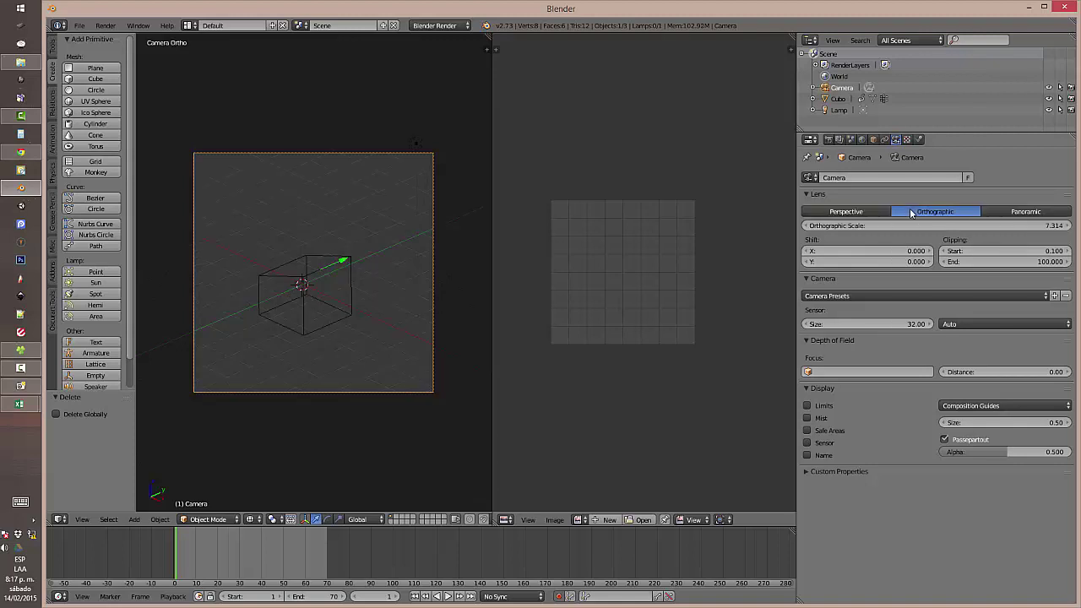
left_click(990, 214)
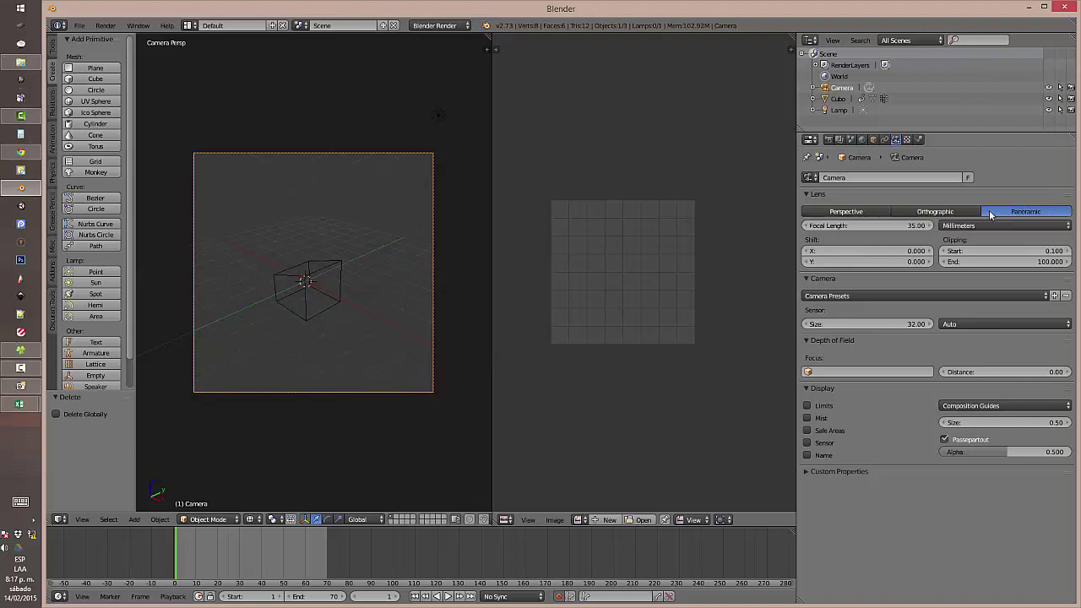
left_click(848, 212)
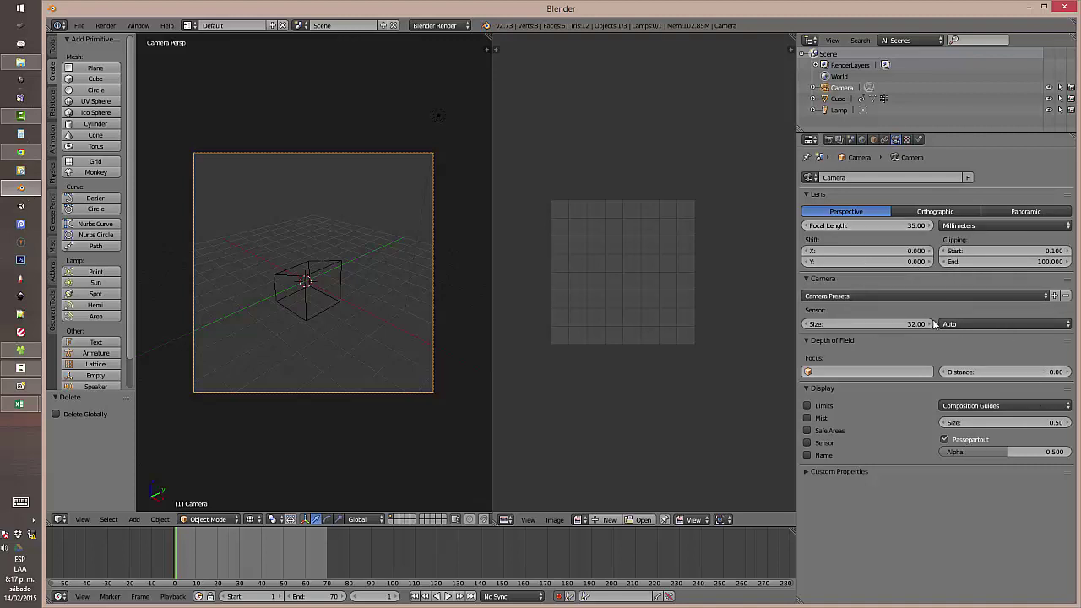
Step: Apply the Canon APS-C preset to the camera and enable its Limits display, checking it in the scene
left_click(955, 295)
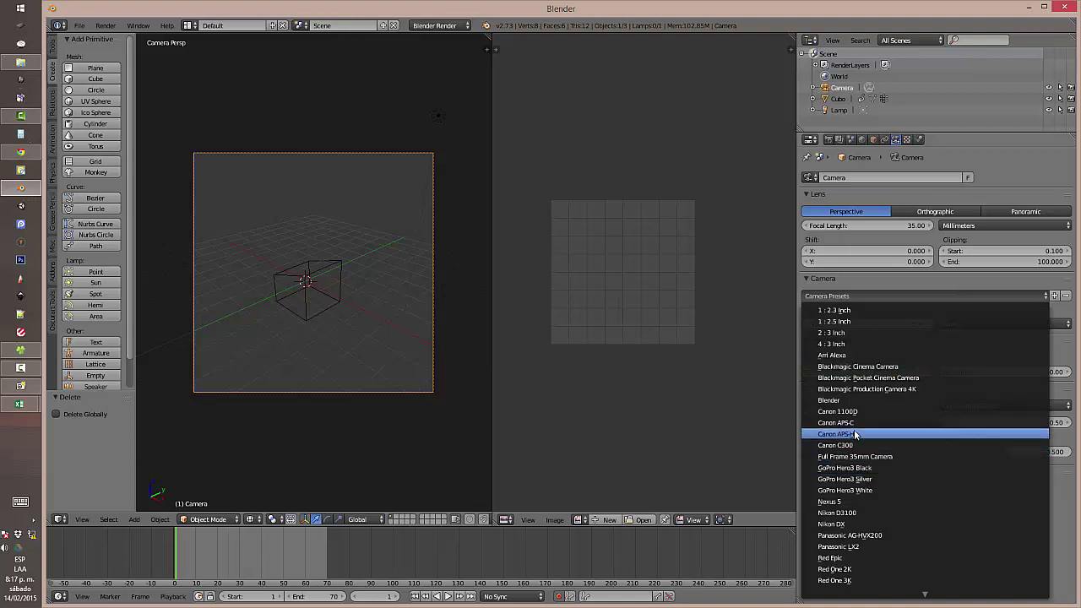
left_click(854, 424)
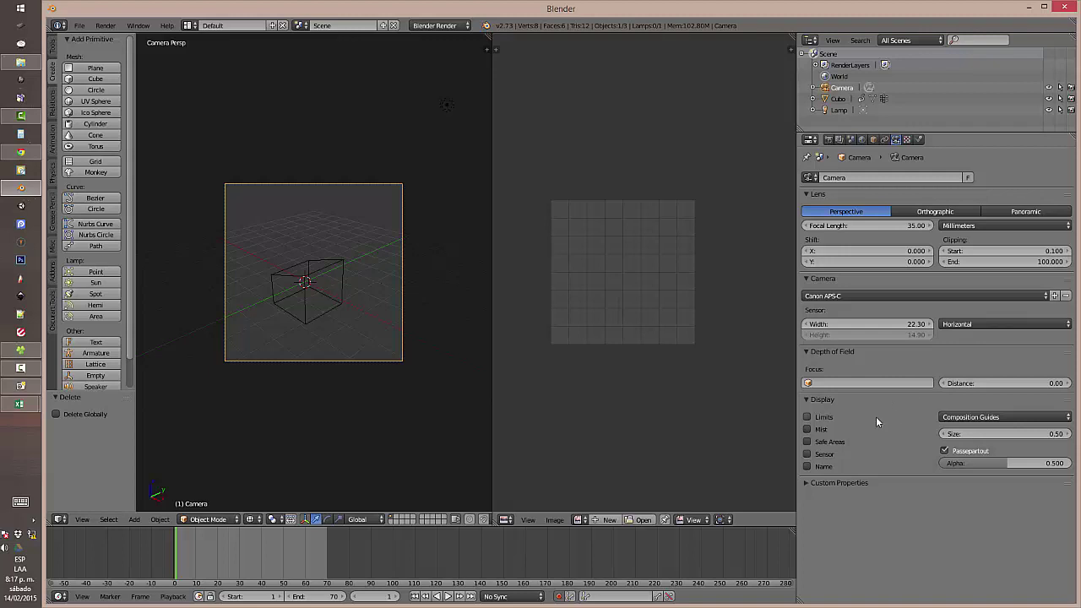
middle_click_drag(323, 298, 376, 311)
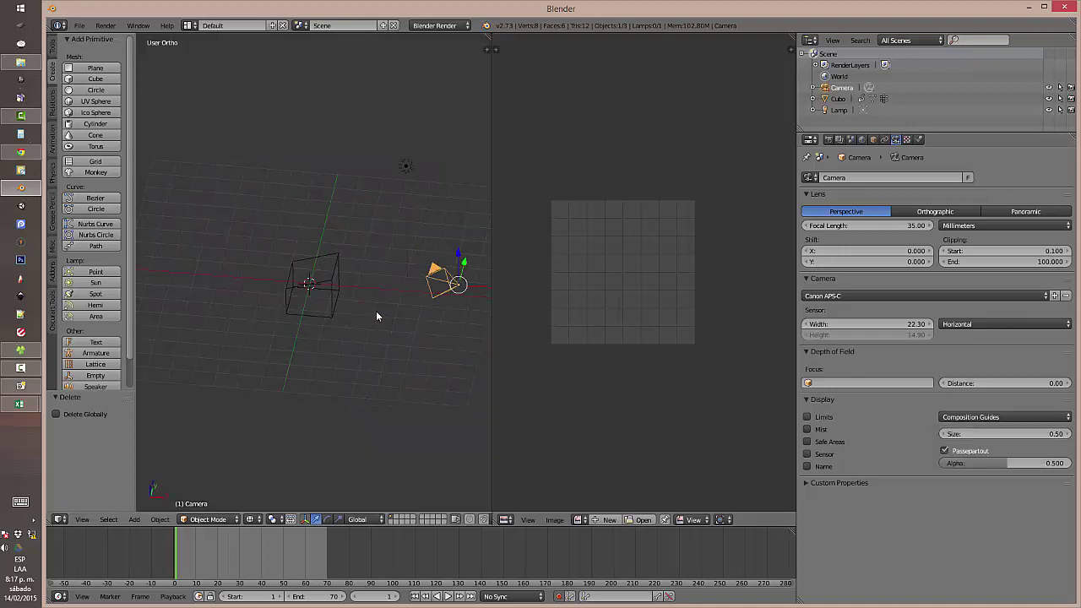
left_click(807, 417)
scroll(437, 315, "down", 12)
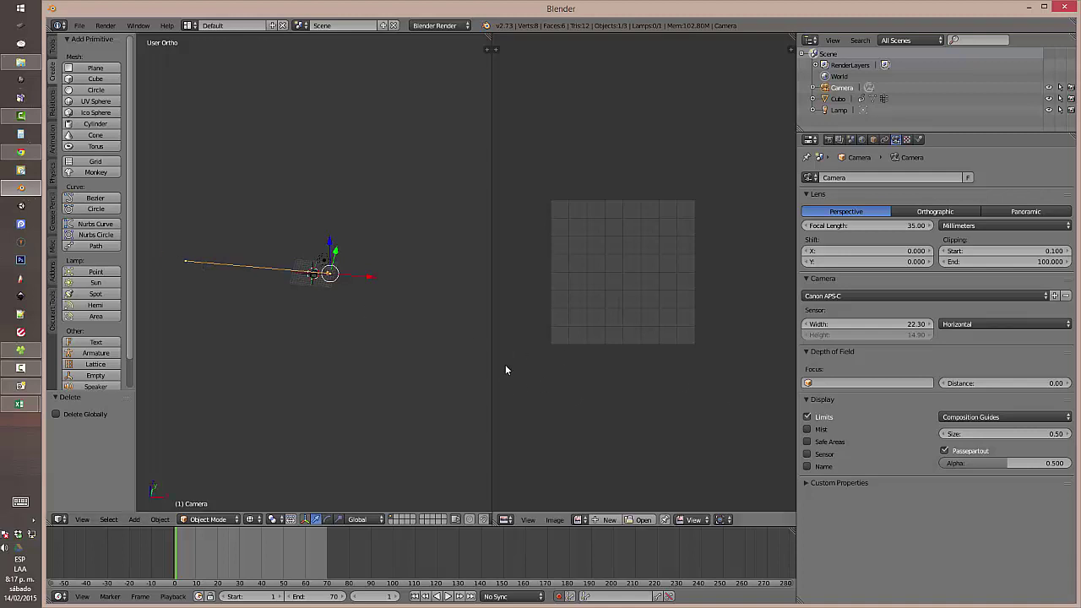
Step: Enable the camera's Mist and Safe Areas display, checking them in the scene and through the camera
scroll(371, 319, "up", 13)
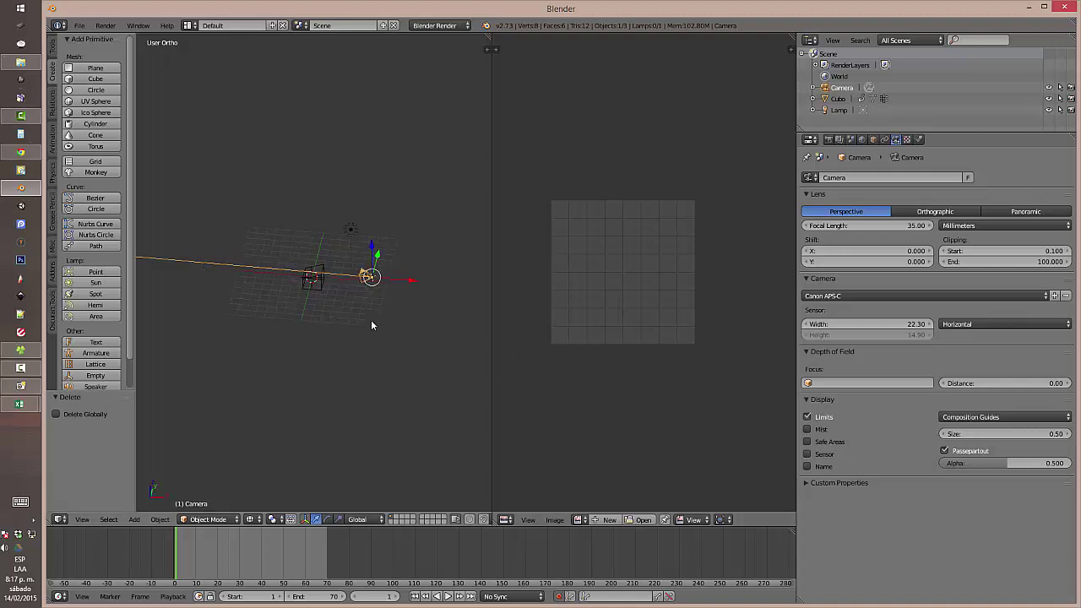
left_click(807, 429)
middle_click_drag(427, 307, 417, 339)
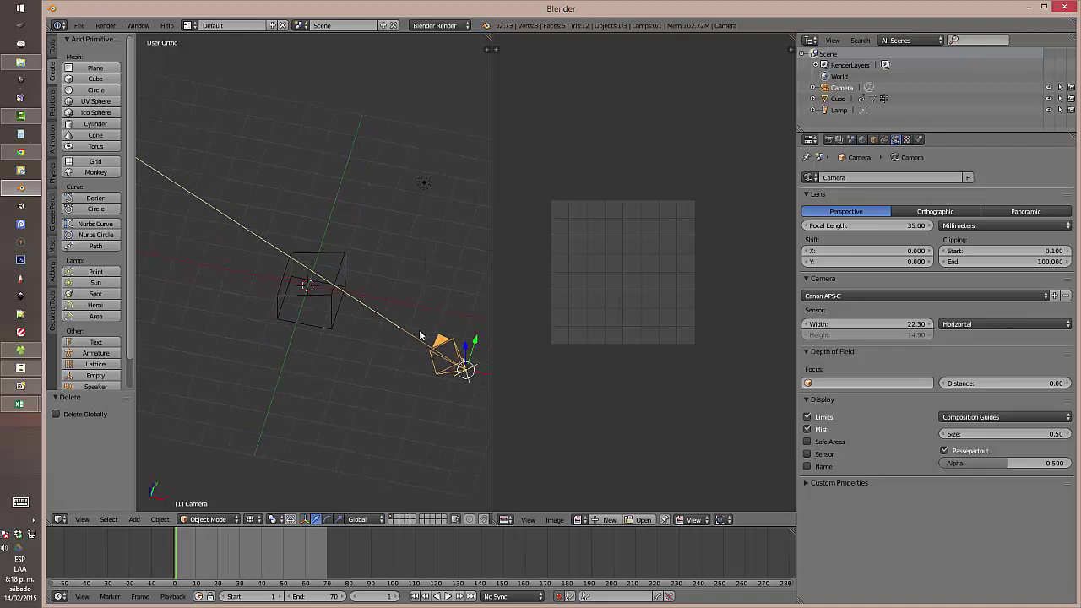
left_click(806, 442)
key("KP_0")
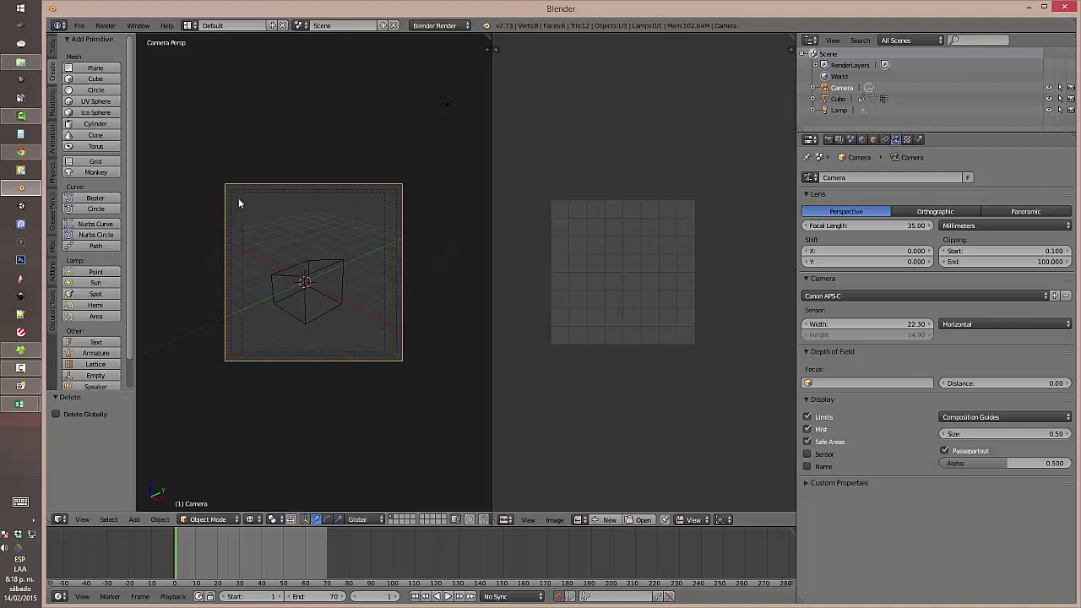
key("KP_0")
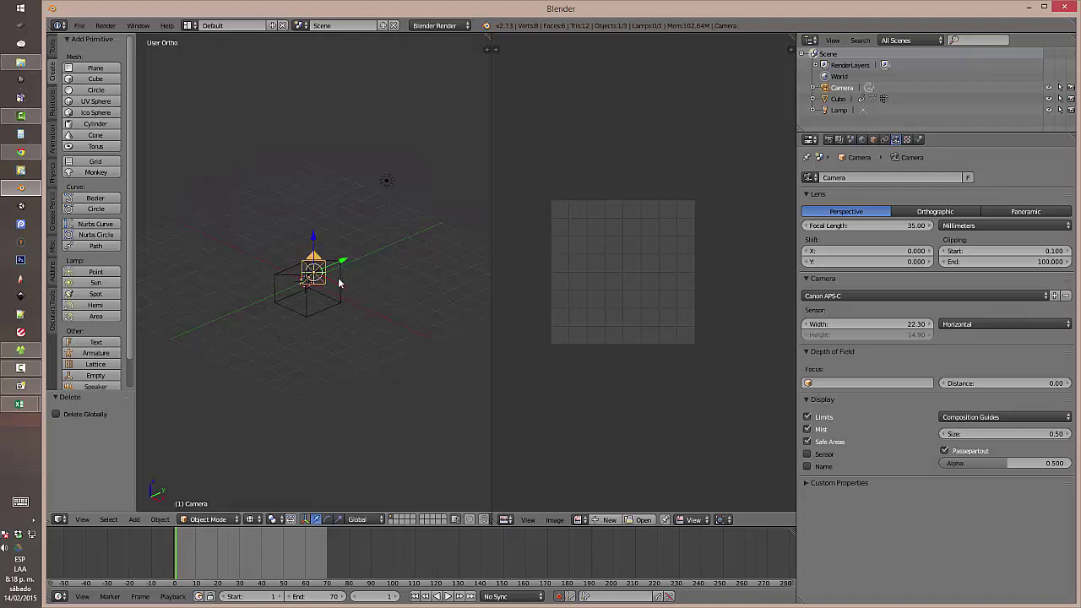
key("KP_0")
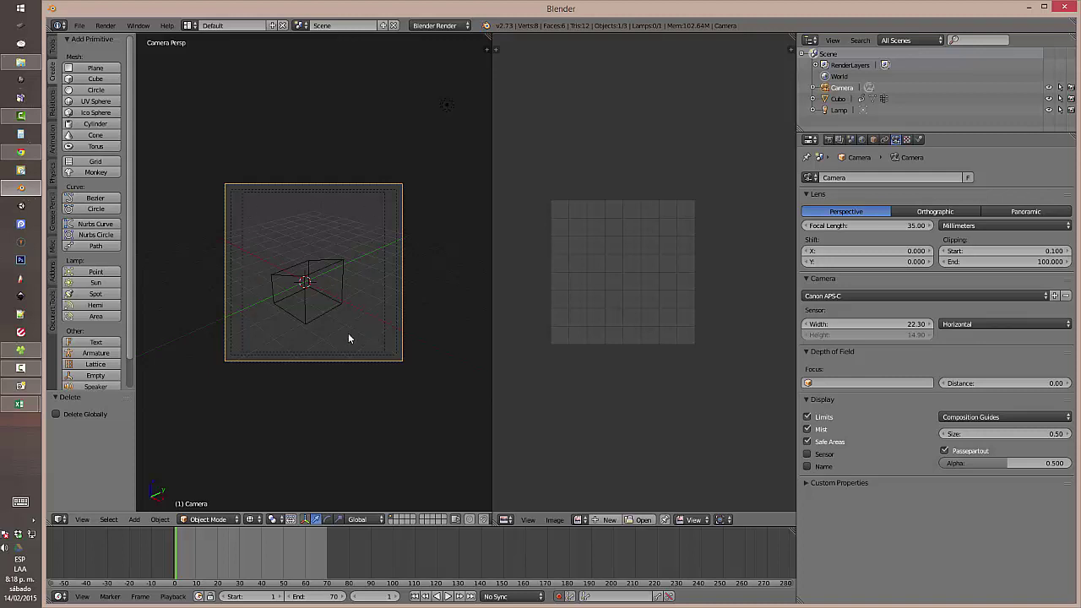
Step: Enable the camera's Sensor and Name display, check them in the camera view, and leave that view
left_click(806, 454)
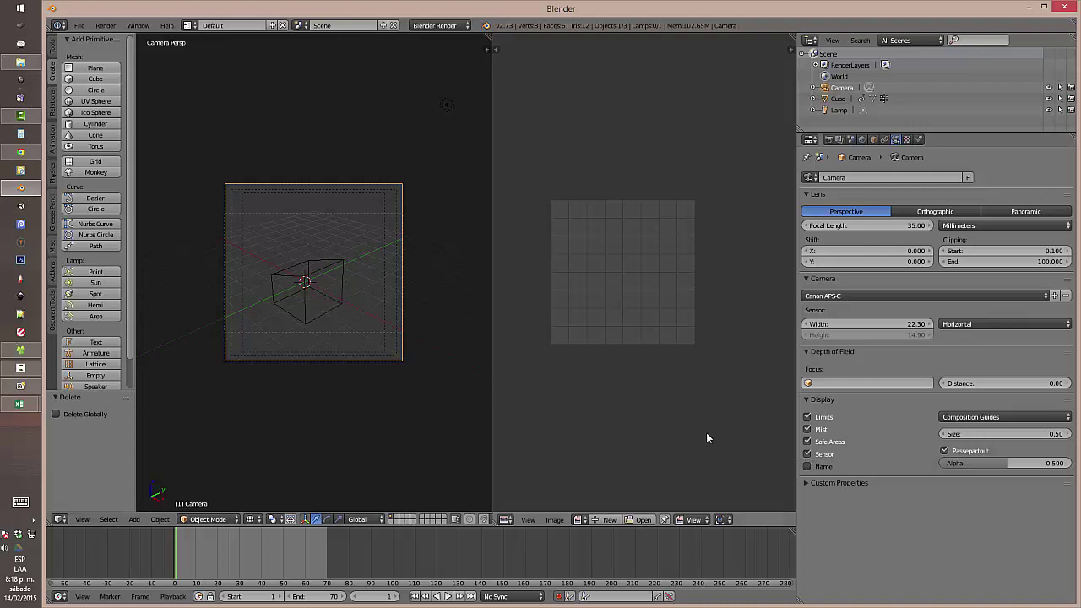
left_click(806, 466)
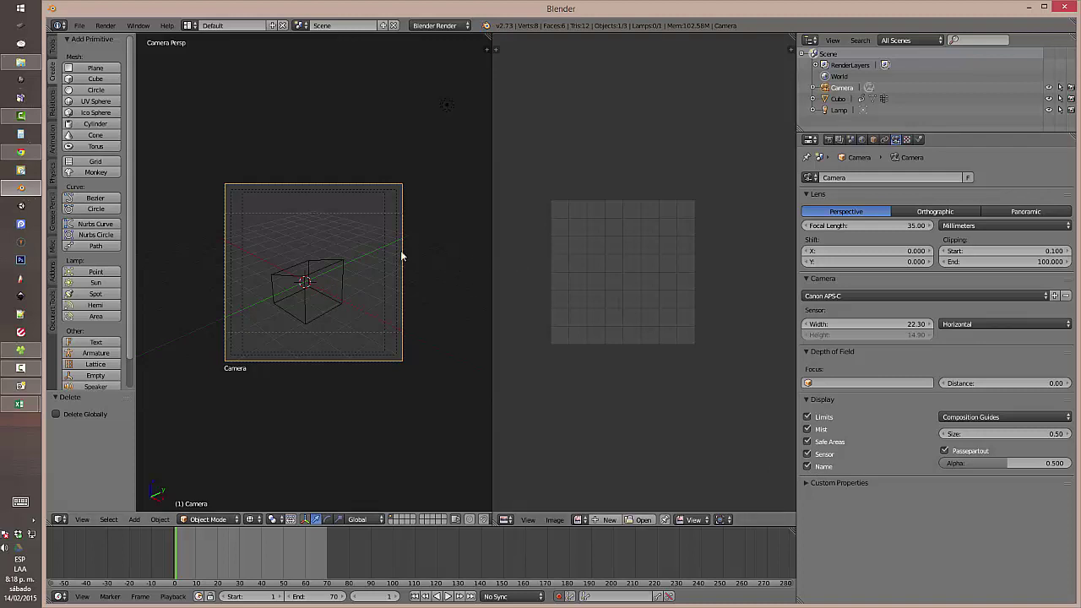
key("KP_0")
Step: Select the lamp, change its type to Sun, and render the scene to check the lighting
right_click(403, 175)
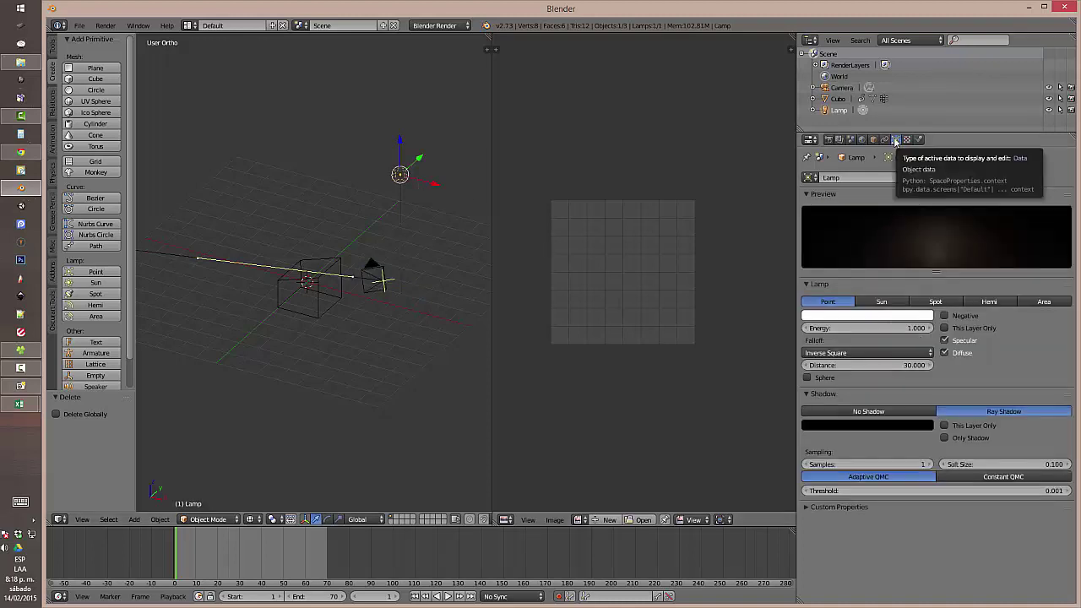
left_click(873, 303)
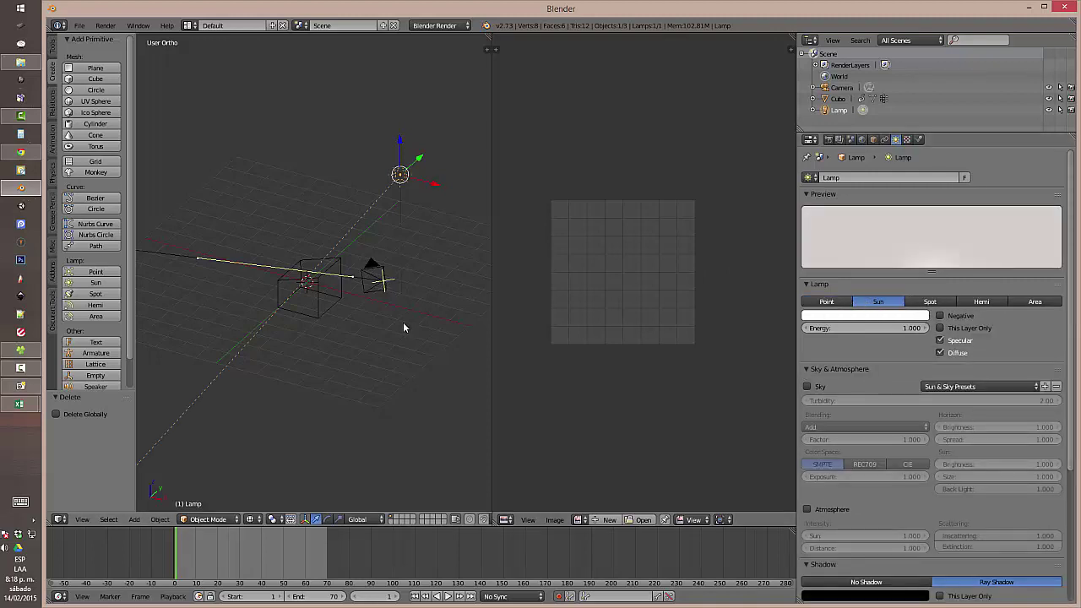
key("F12")
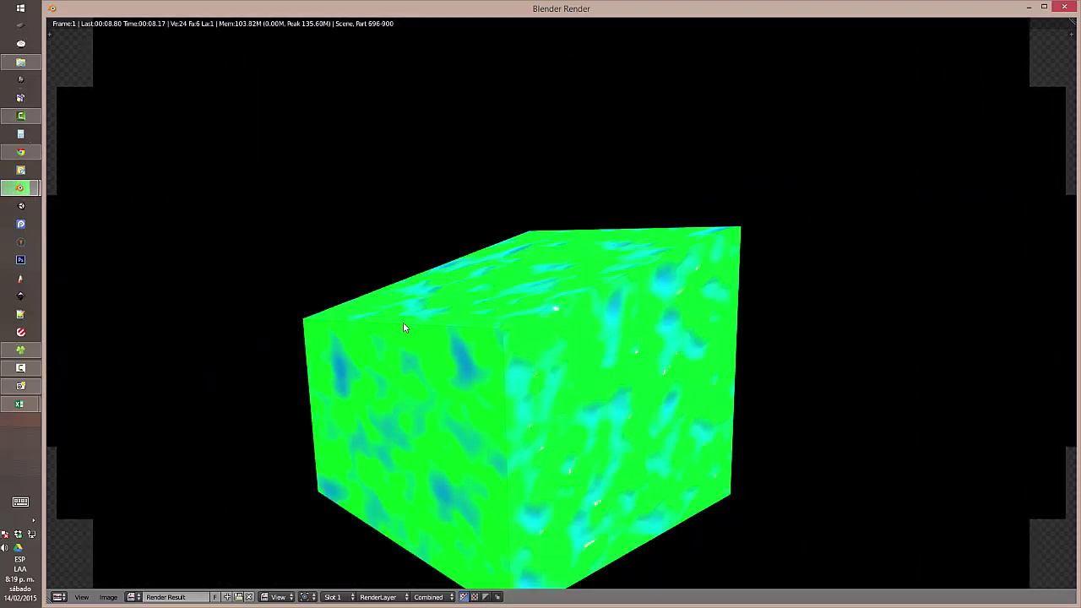
key("Escape")
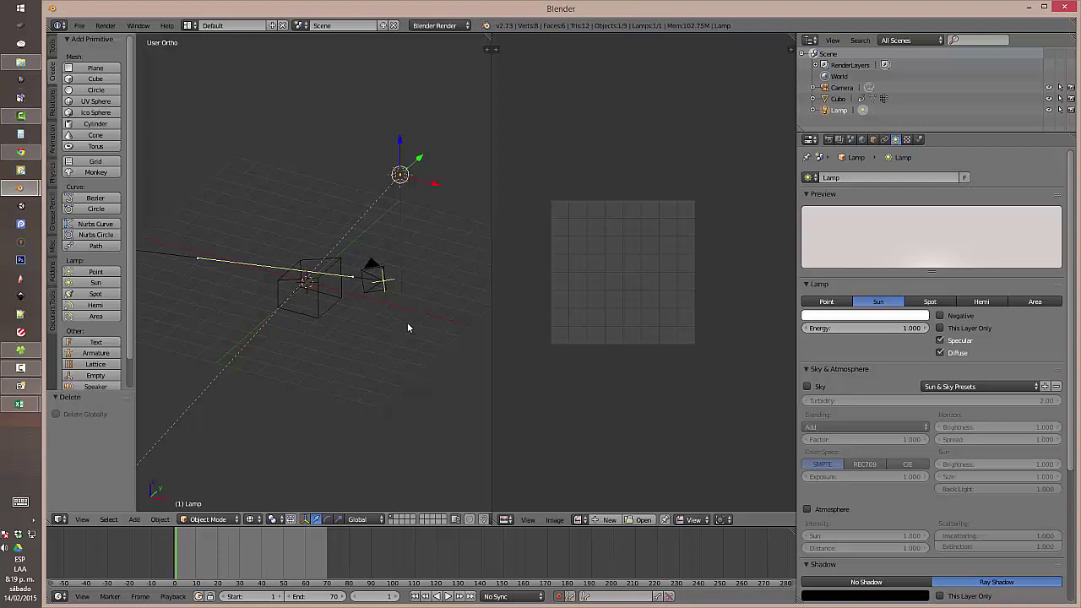
Step: Change the lamp type to Spot, inspect its cone in the scene, and set the energy to 0.3
left_click(923, 302)
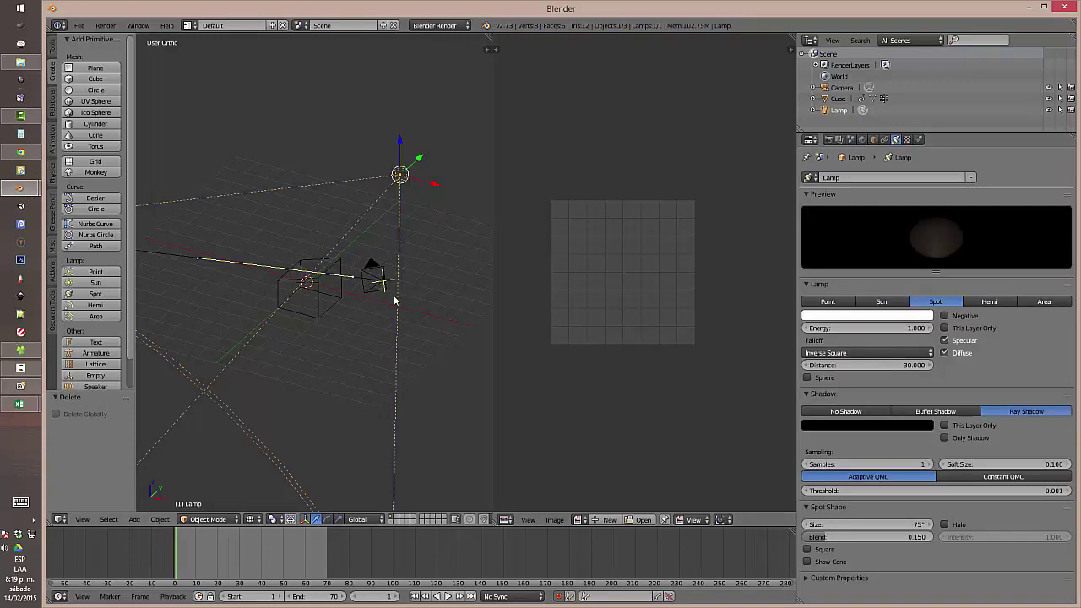
middle_click_drag(393, 301, 357, 302)
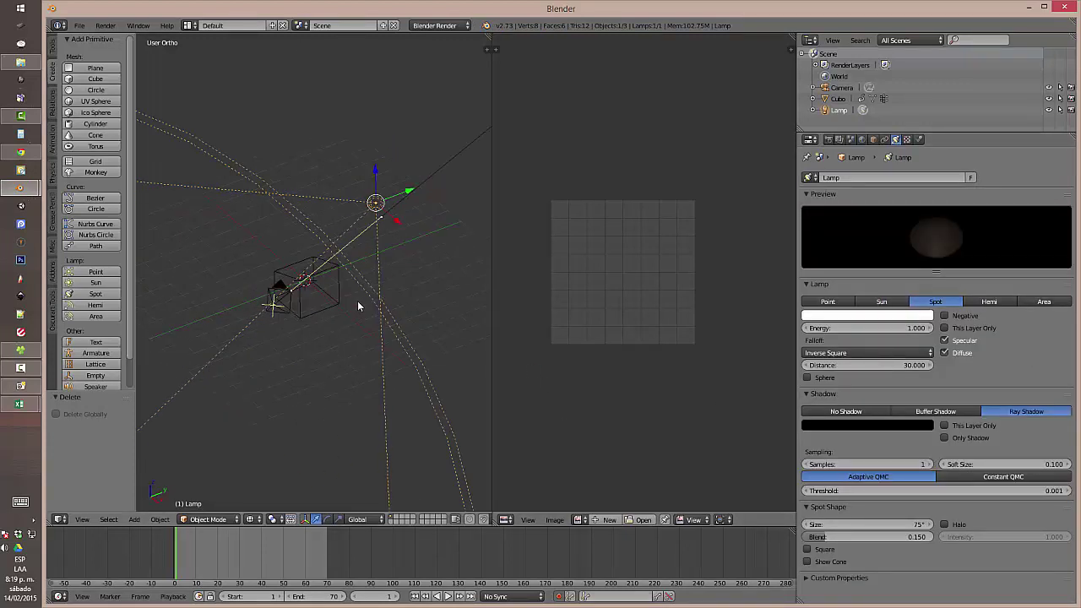
left_click(881, 328)
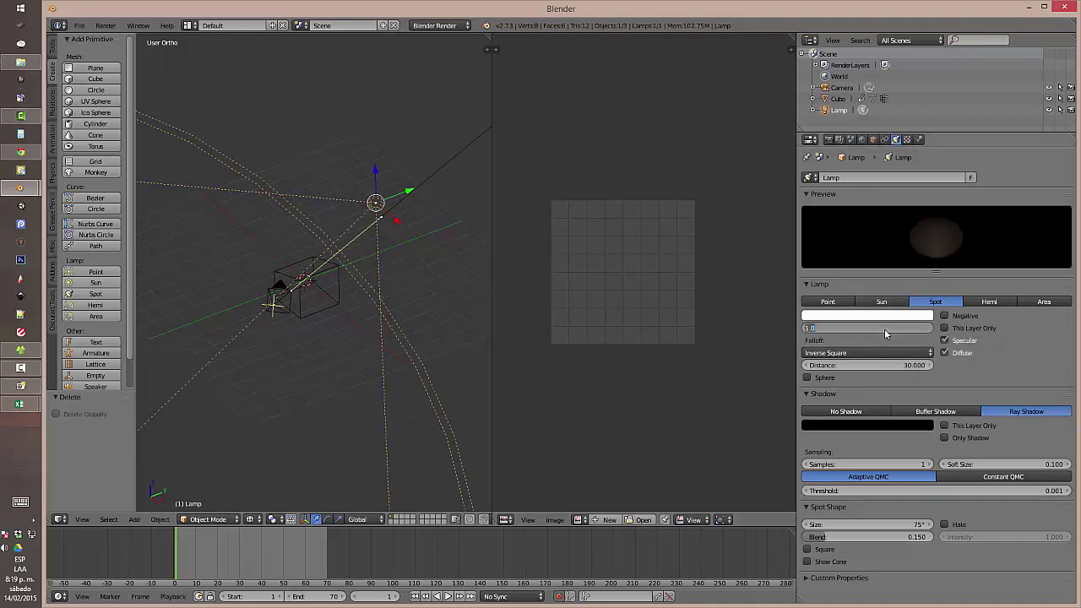
type("0.3")
key("Return")
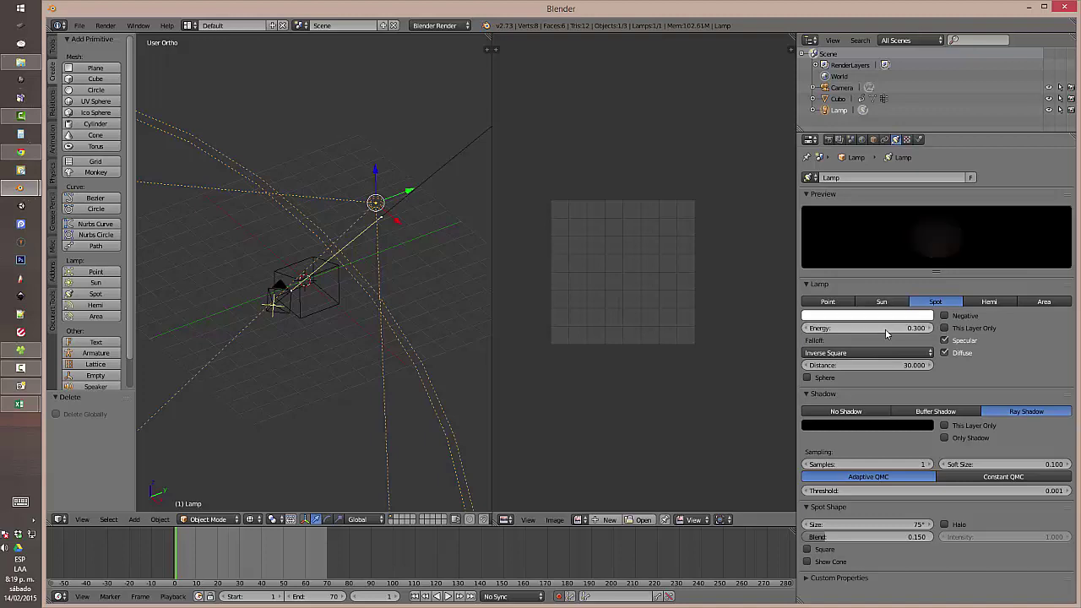
Step: Return the lamp to the Sun type and render the scene with the reduced energy
left_click(881, 301)
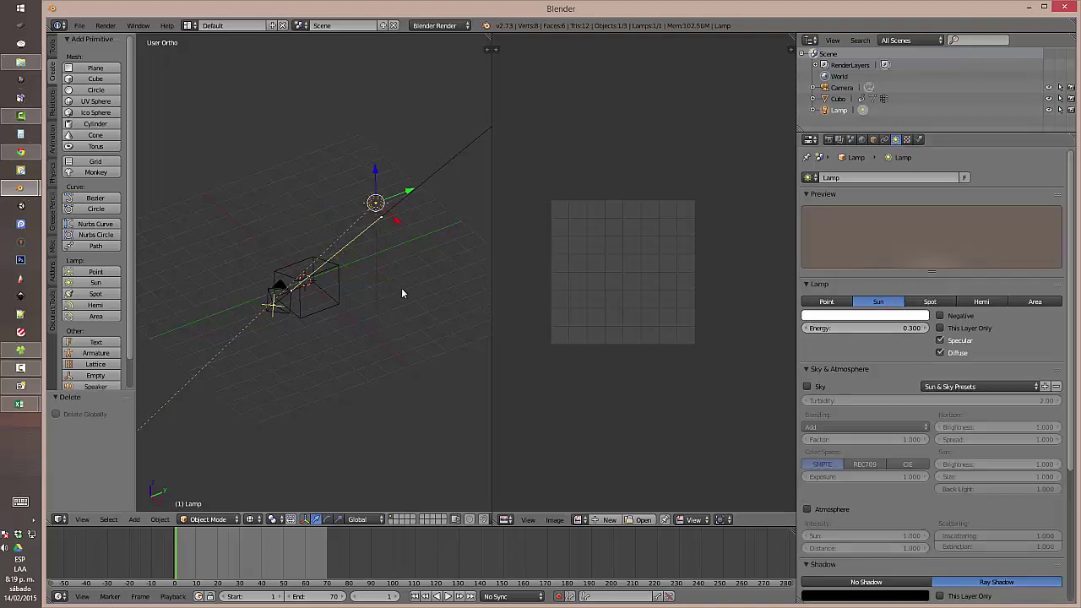
key("F12")
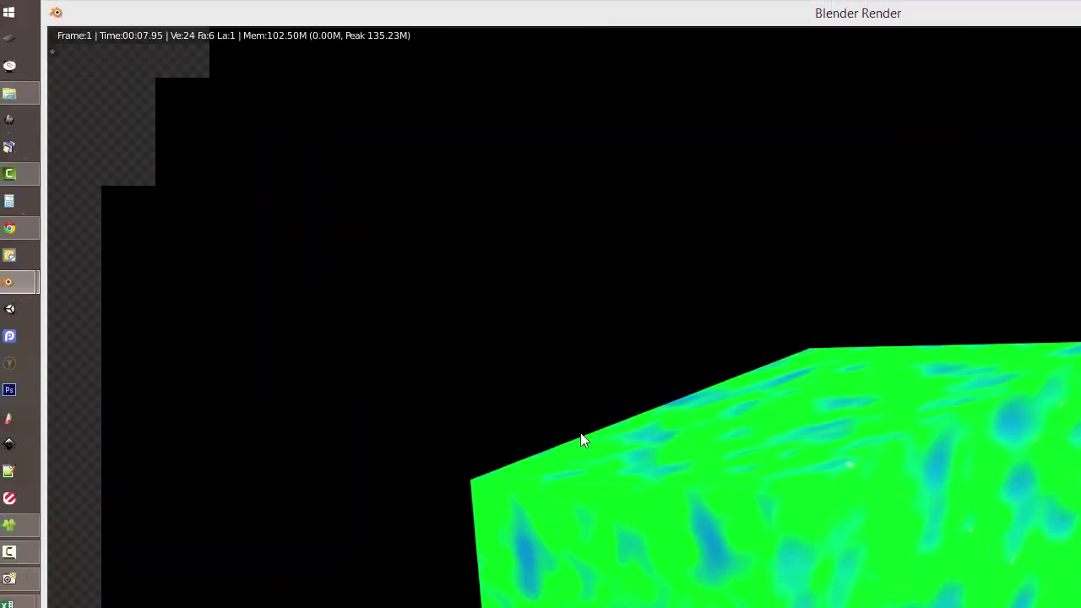
left_click(496, 19)
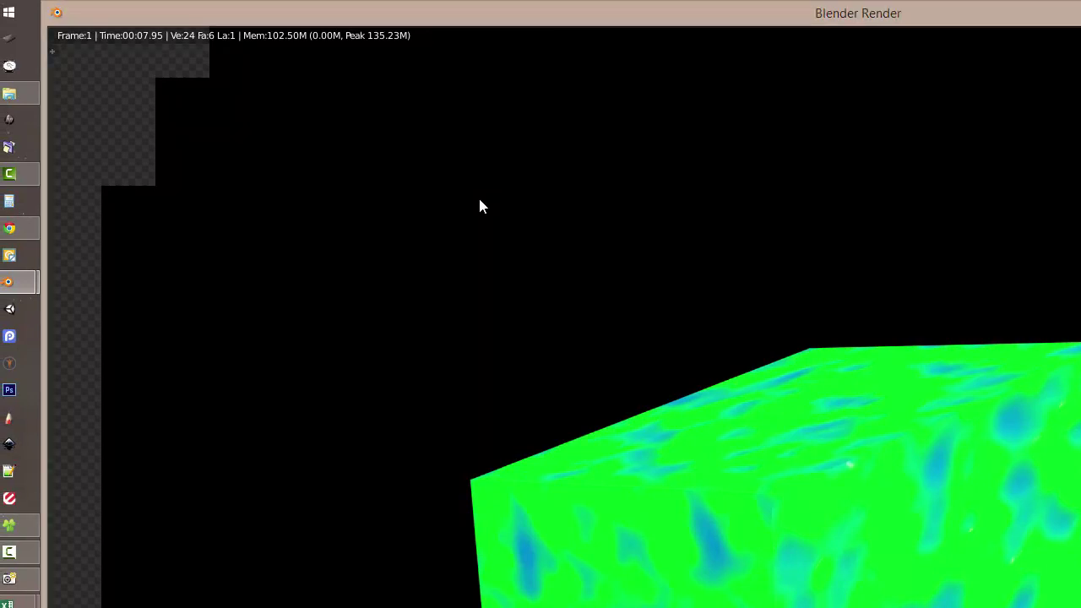
key("Escape")
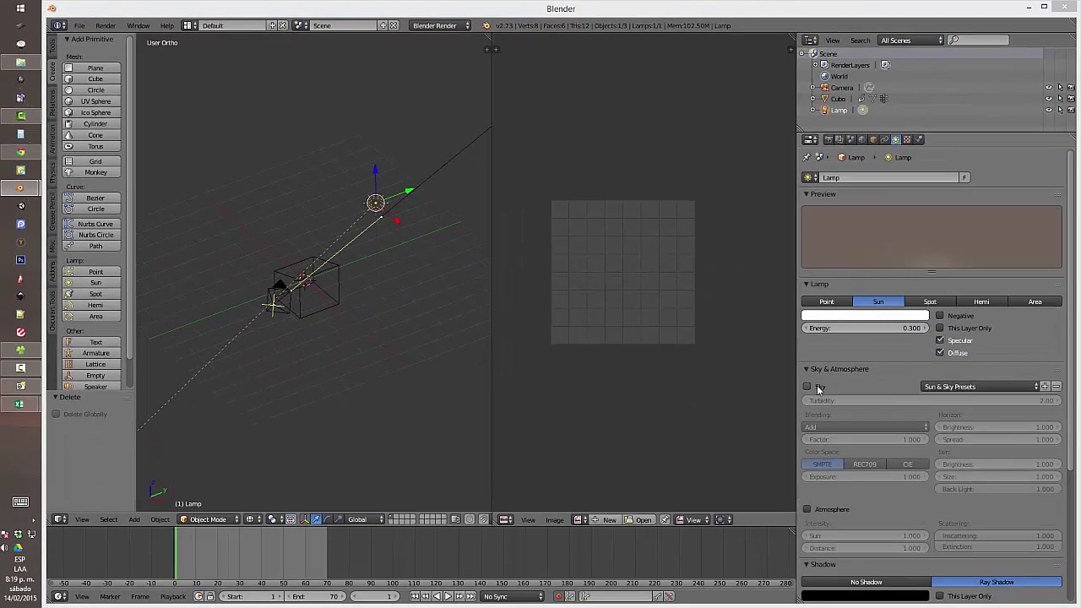
Step: Enable Sky and Atmosphere for the sun lamp and go through its shadow and Geographical Sun settings
left_click(816, 386)
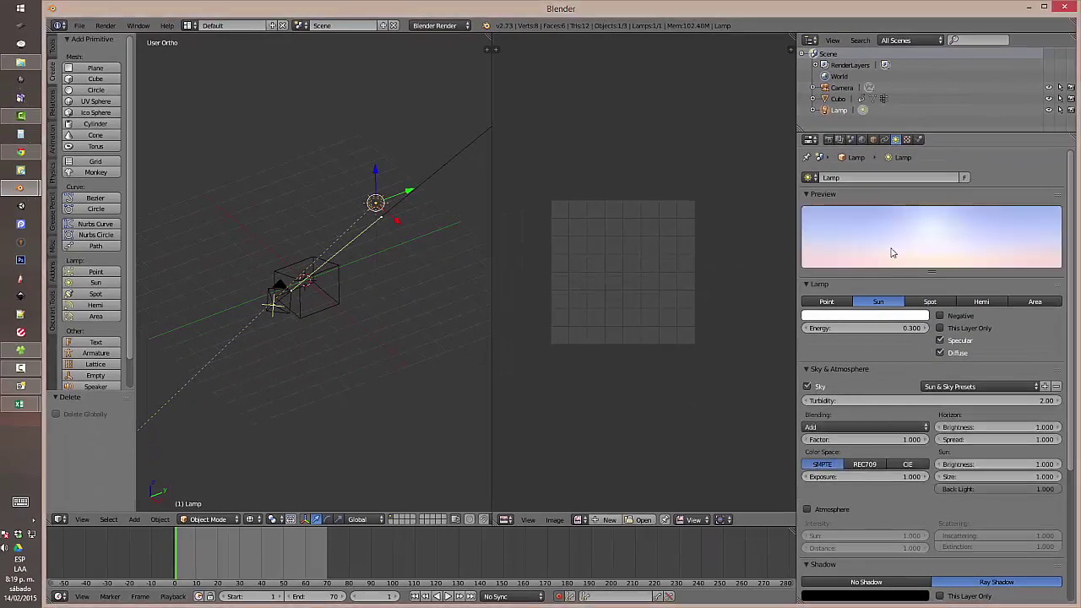
scroll(996, 426, "down", 2)
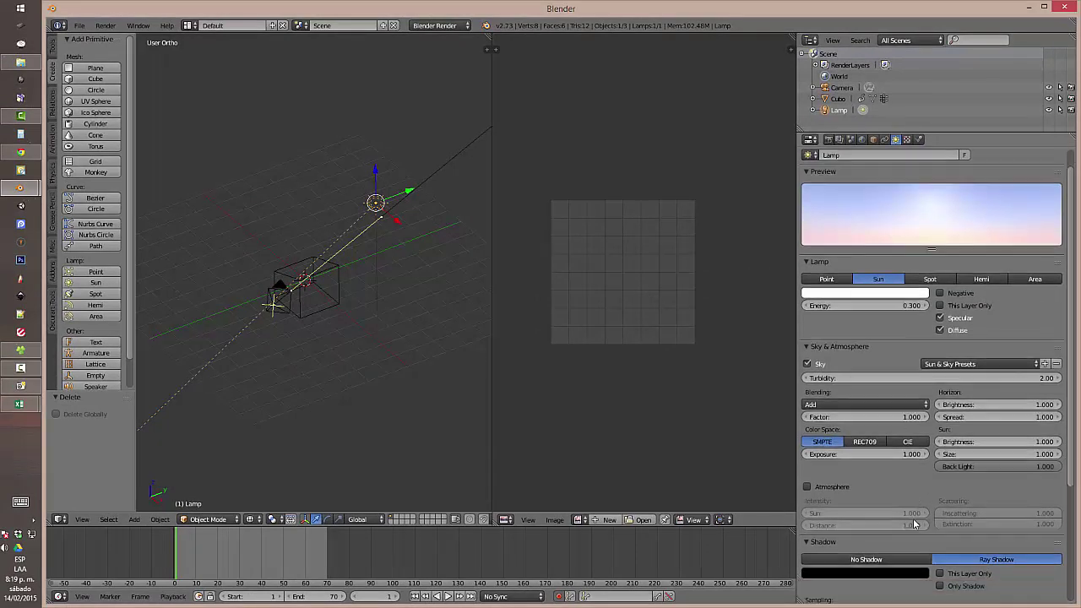
left_click(807, 464)
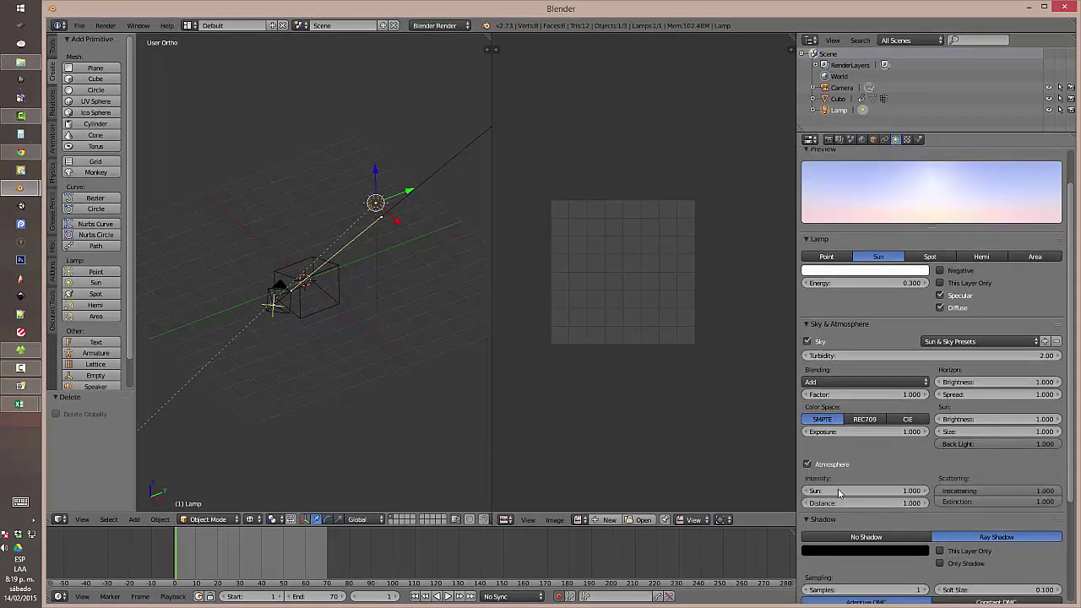
scroll(891, 541, "down", 2)
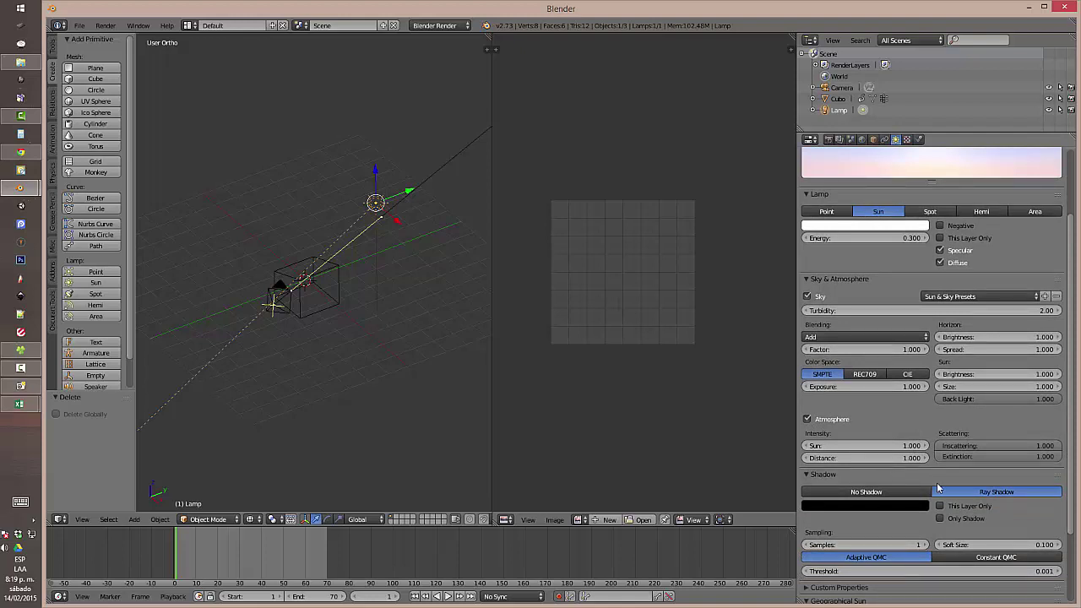
scroll(928, 481, "down", 2)
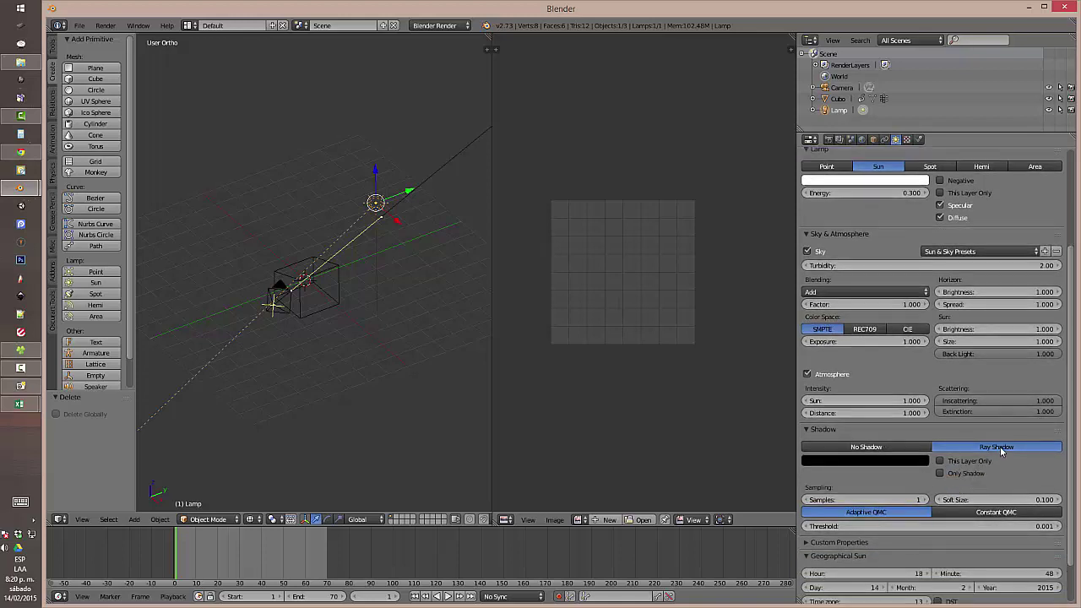
scroll(1019, 473, "down", 2)
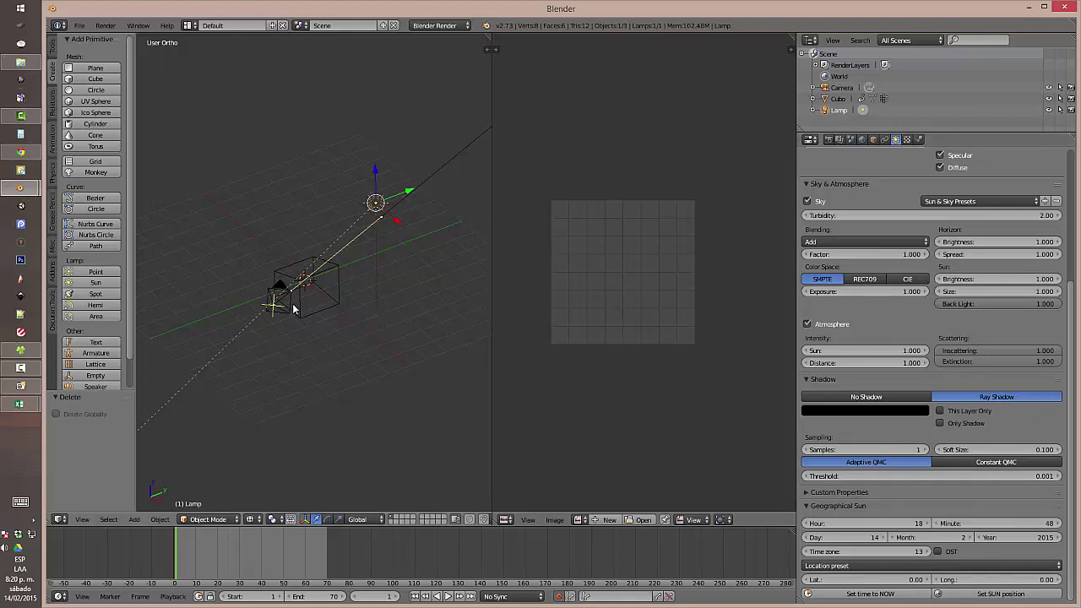
Step: Reselect the sun lamp, set its geographical time to now, and apply the sun position
right_click(345, 272)
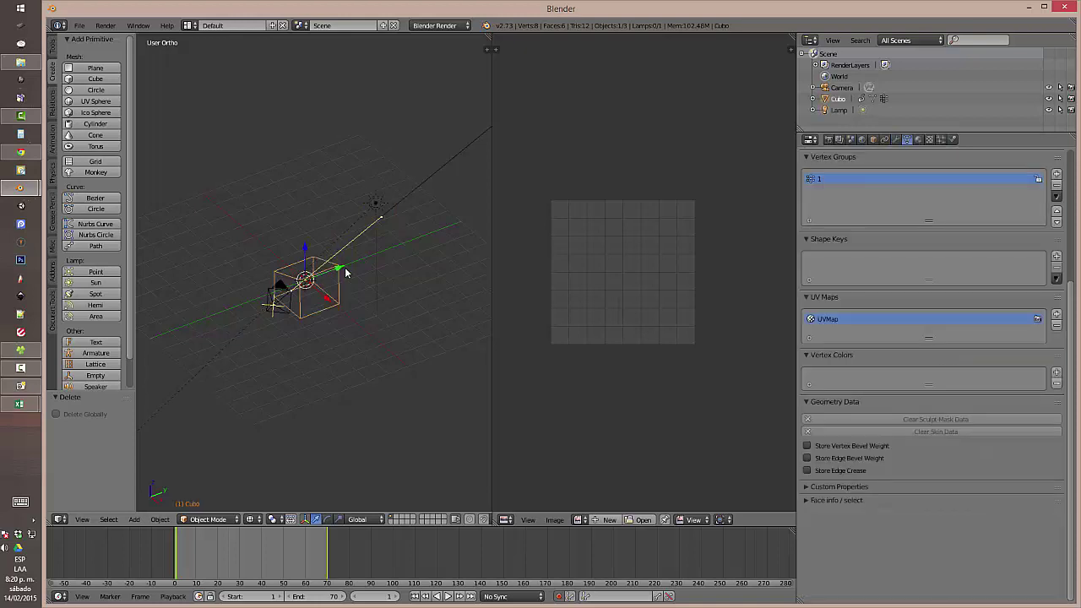
right_click(374, 206)
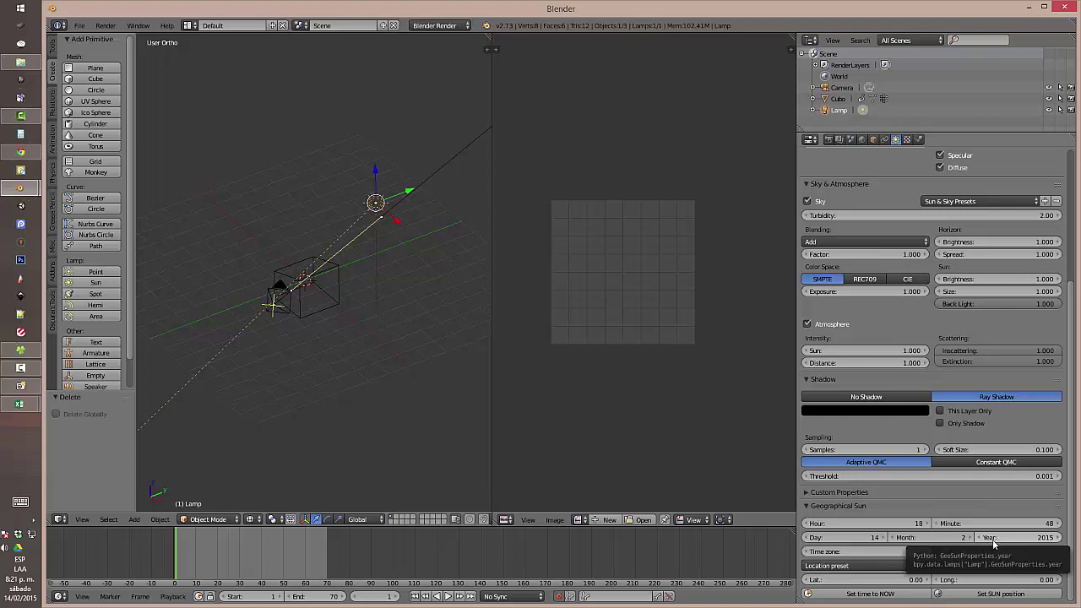
left_click(866, 595)
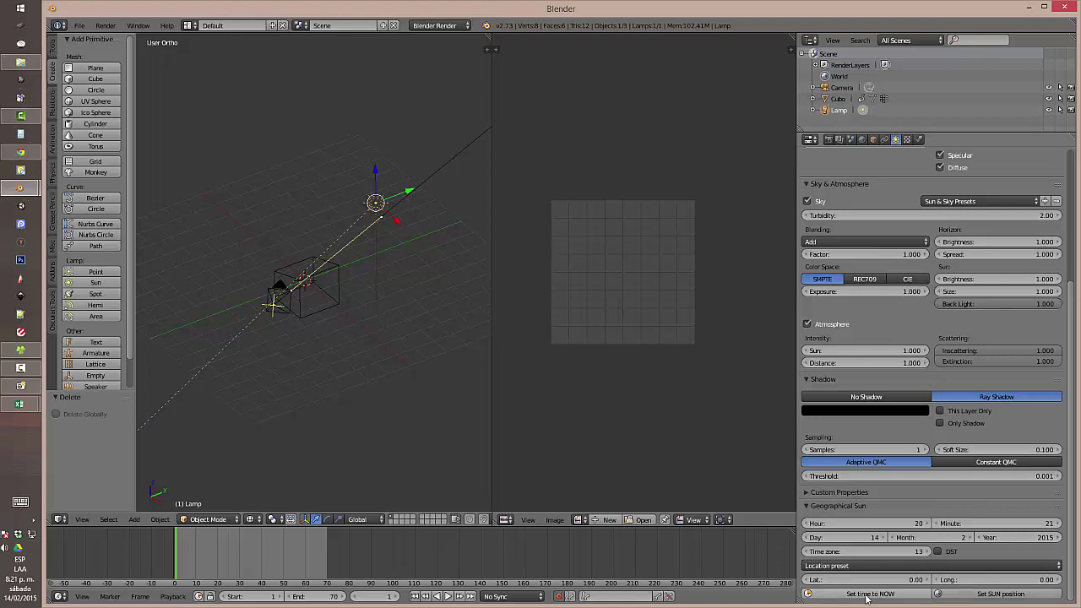
left_click(962, 593)
Step: Apply the world-city location preset Caracas, Venezuela to the sun lamp and inspect its direction in the scene
left_click(976, 563)
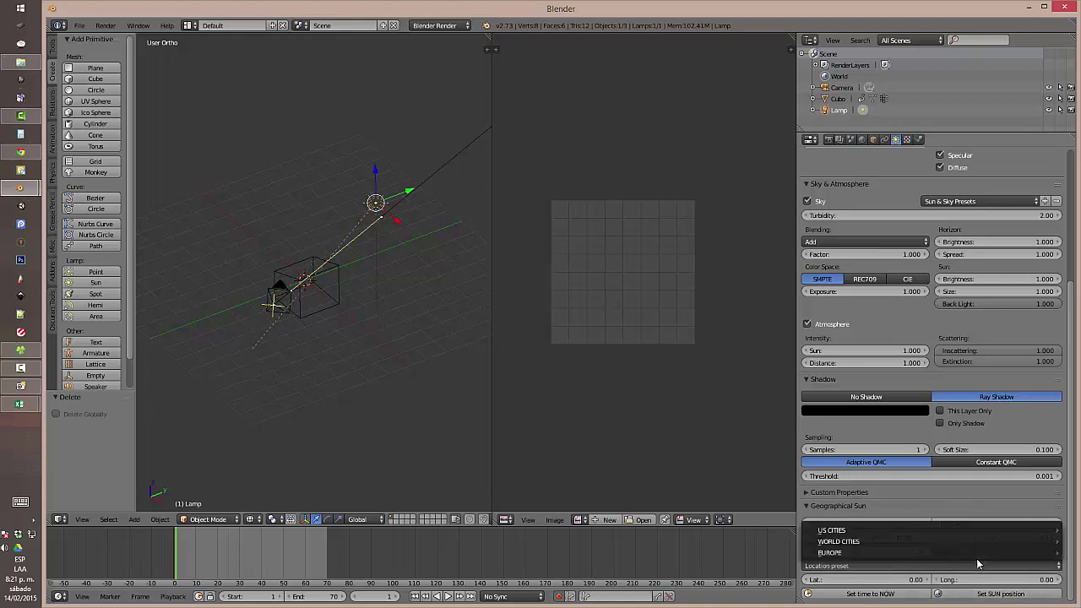
mouse_move(910, 545)
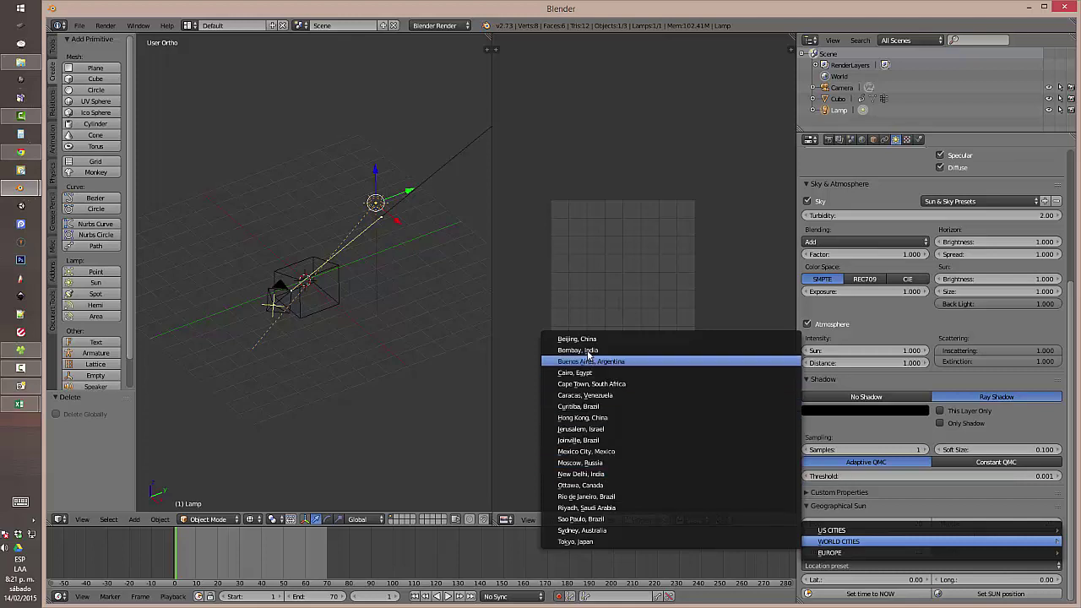
left_click(550, 395)
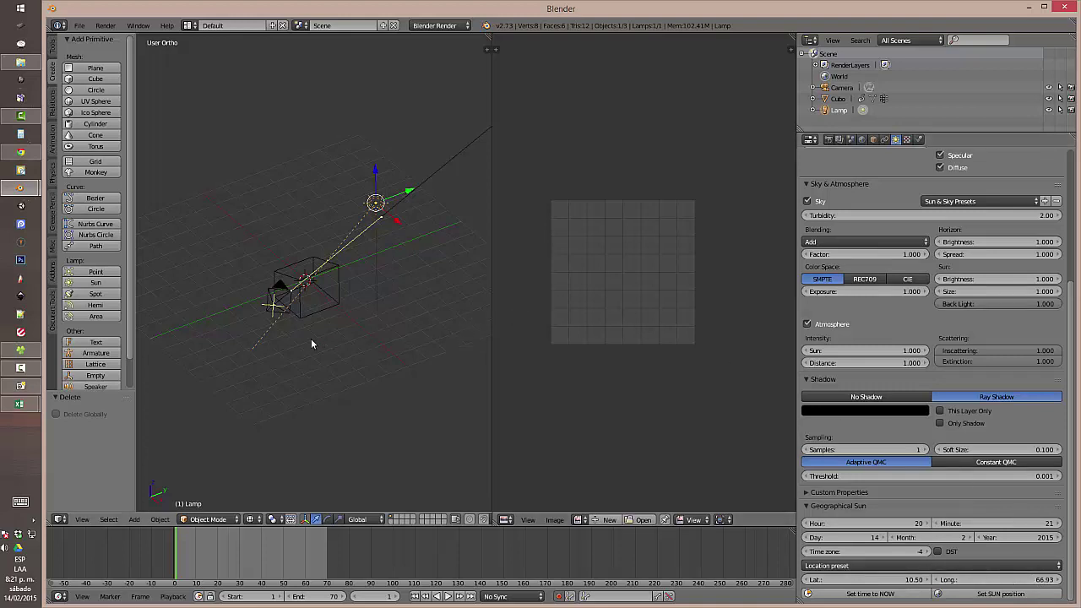
middle_click_drag(311, 341, 389, 341)
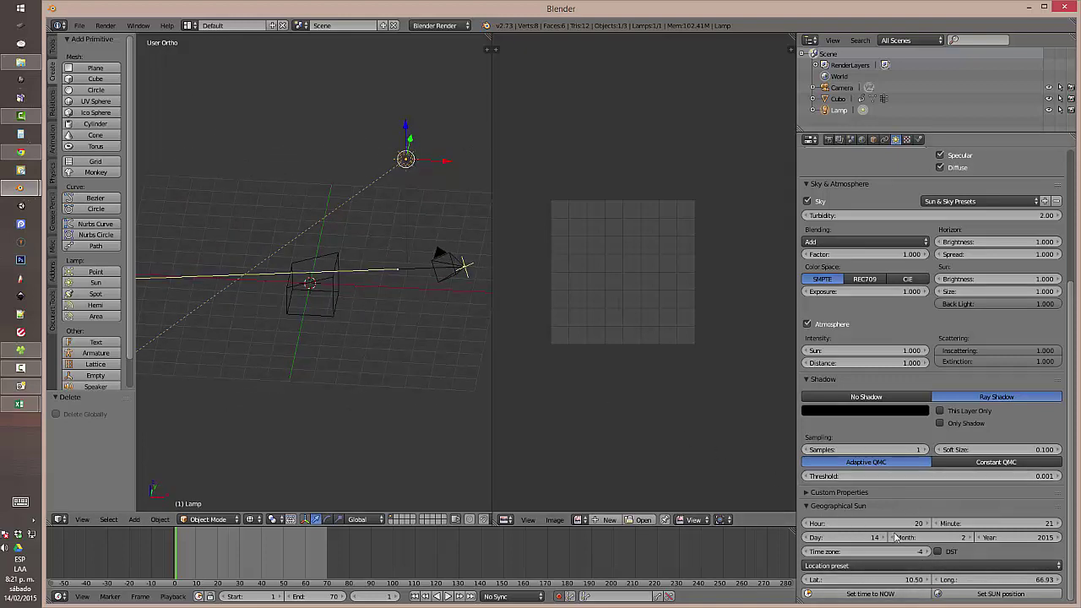
Step: Apply the world-city location preset Moscow, Russia to the sun lamp and return to its main lamp settings
left_click(900, 569)
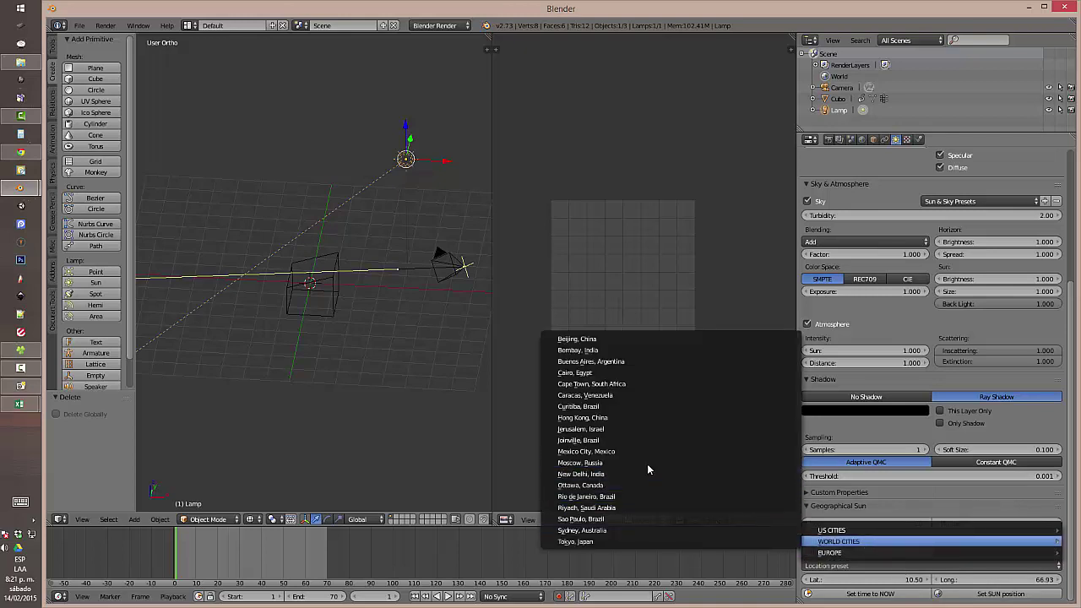
left_click(648, 462)
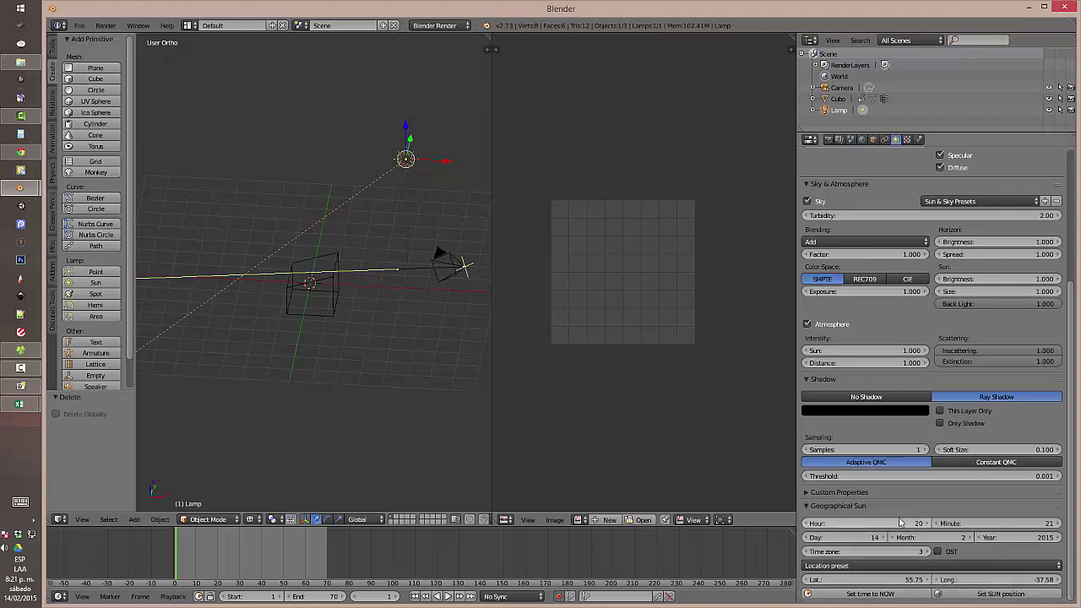
middle_click_drag(387, 302, 412, 320)
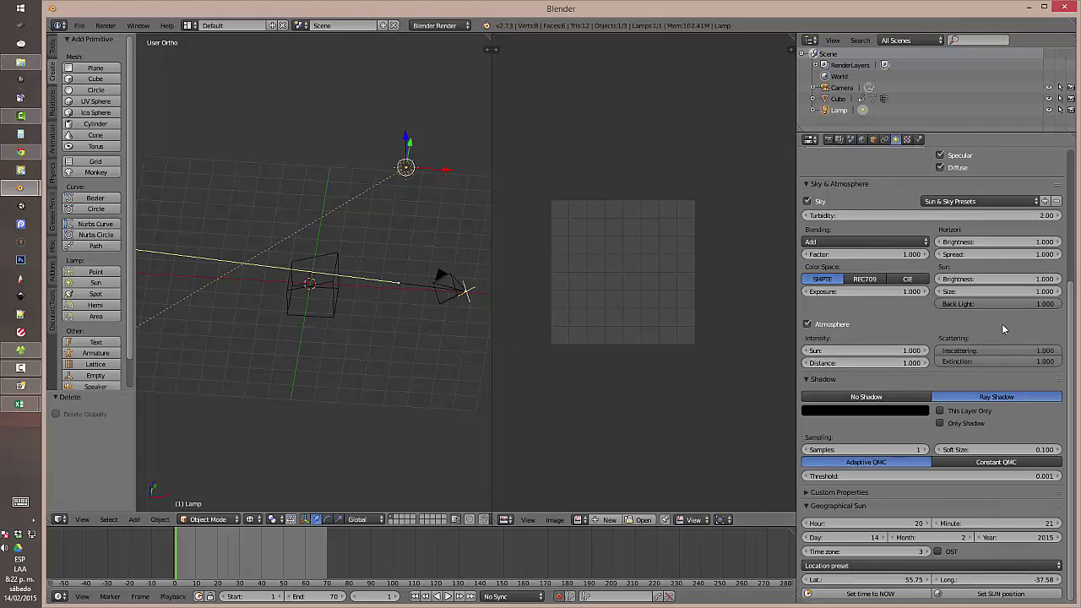
left_click_drag(1072, 304, 1075, 182)
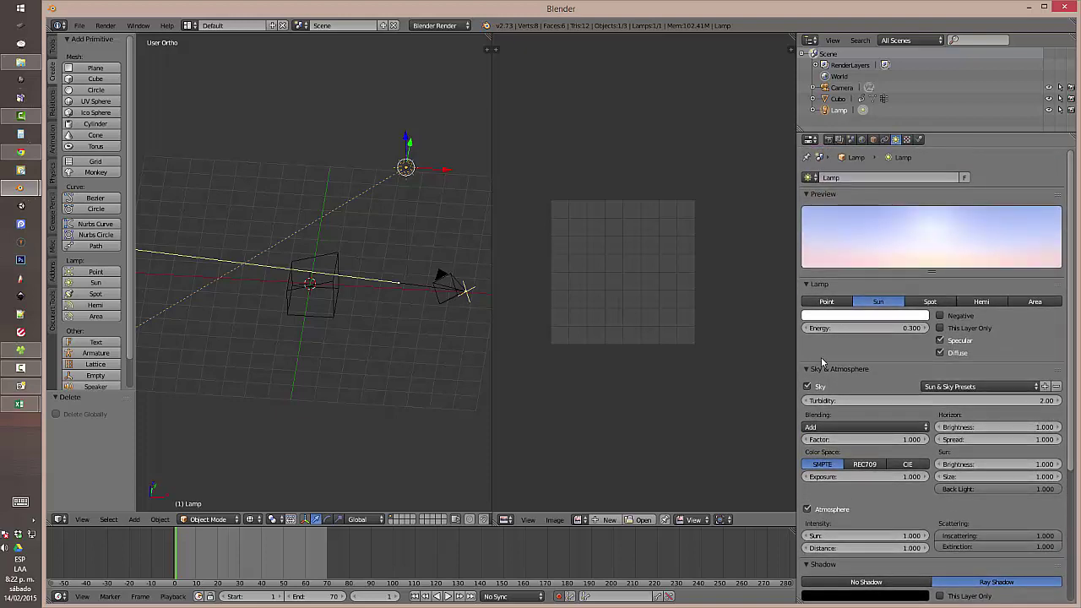